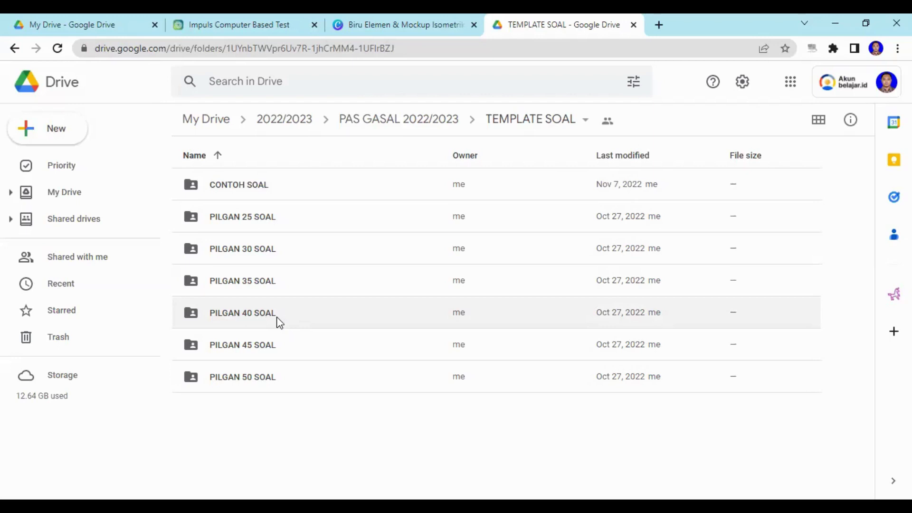
Download template_soal_icbt_versi_2.docx from the PILGAN 40 SOAL folder in Google Drive.
{"action": "double_click", "coordinate": [279, 319]}
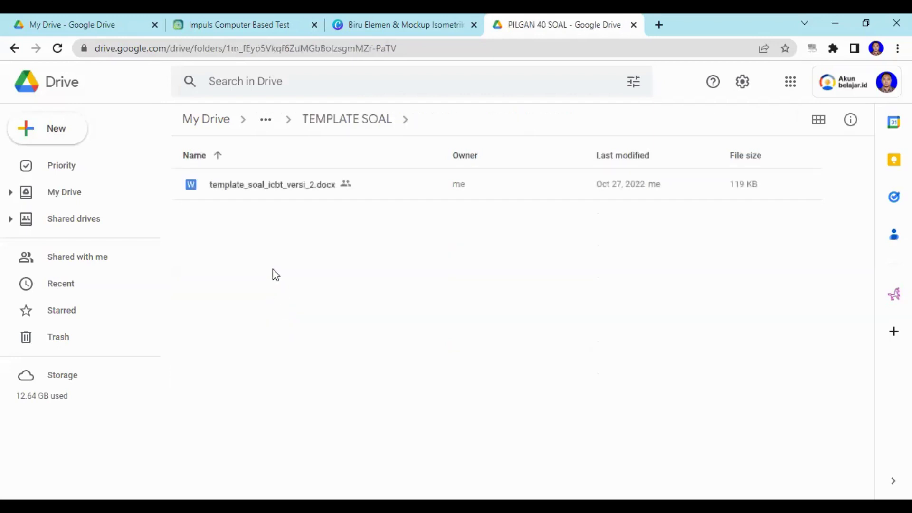
{"action": "left_click", "coordinate": [267, 191]}
{"action": "right_click", "coordinate": [267, 192]}
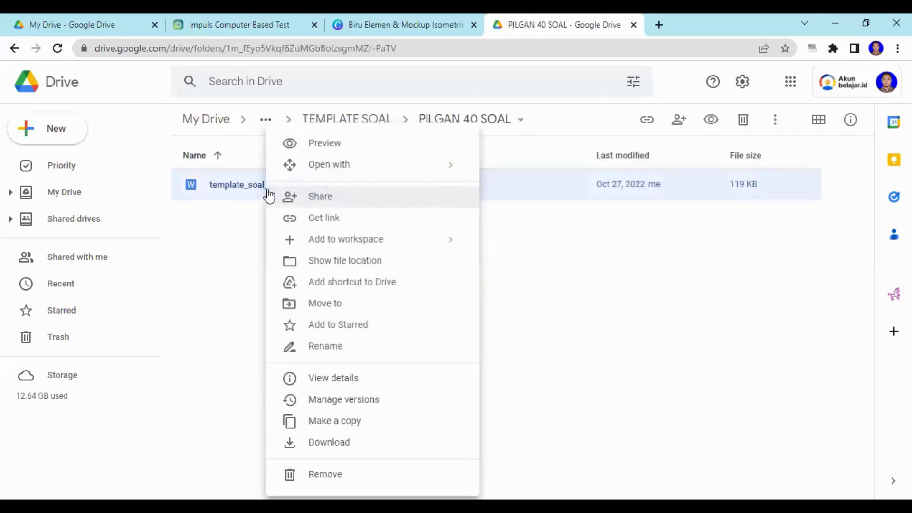
{"action": "left_click", "coordinate": [338, 441]}
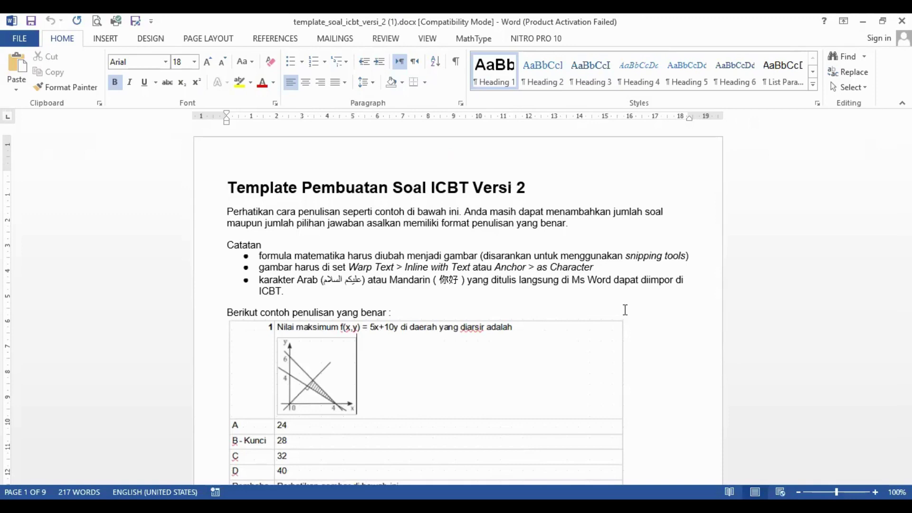
Read the page 1 writing rules and example, then place the cursor in question 1's table on page 2.
{"action": "scroll", "coordinate": [625, 309], "scroll_direction": "down", "scroll_amount": 2}
{"action": "scroll", "coordinate": [625, 309], "scroll_direction": "up", "scroll_amount": 1}
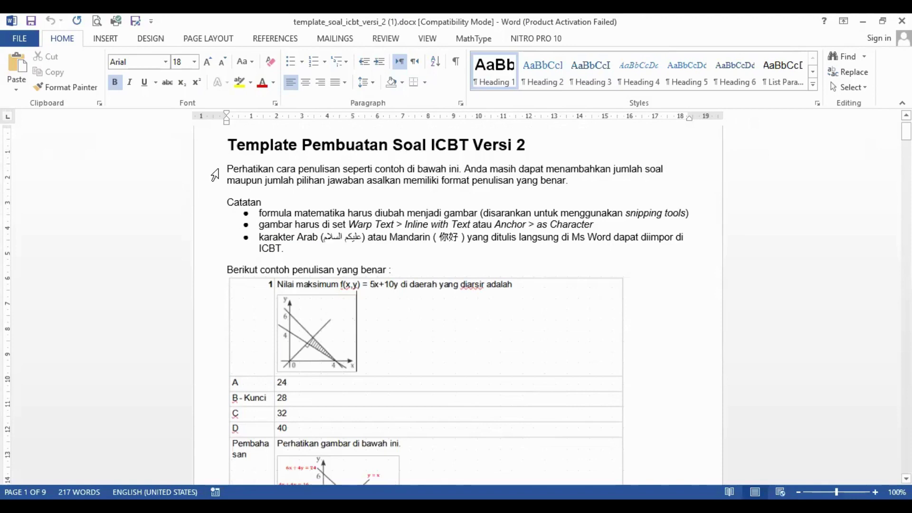
{"action": "scroll", "coordinate": [508, 291], "scroll_direction": "down", "scroll_amount": 5}
{"action": "scroll", "coordinate": [508, 291], "scroll_direction": "down", "scroll_amount": 3}
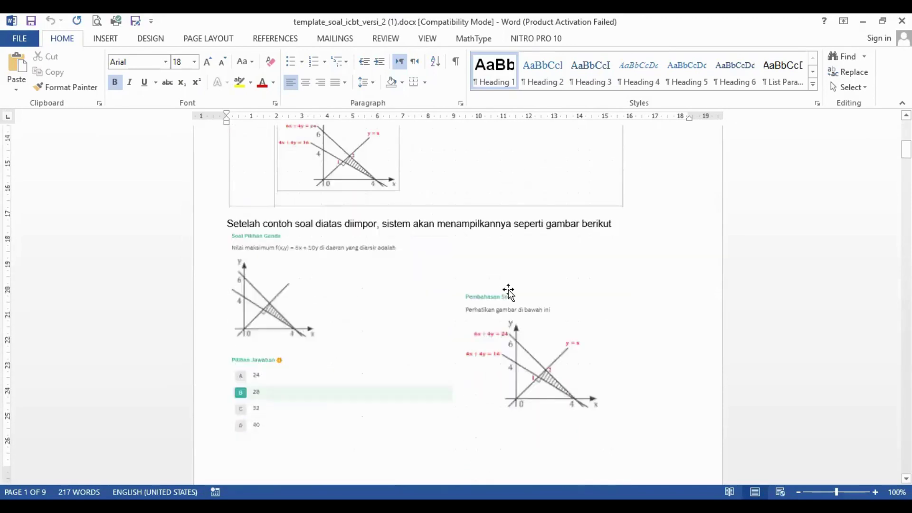
{"action": "scroll", "coordinate": [510, 289], "scroll_direction": "up", "scroll_amount": 9}
{"action": "scroll", "coordinate": [333, 266], "scroll_direction": "down", "scroll_amount": 3}
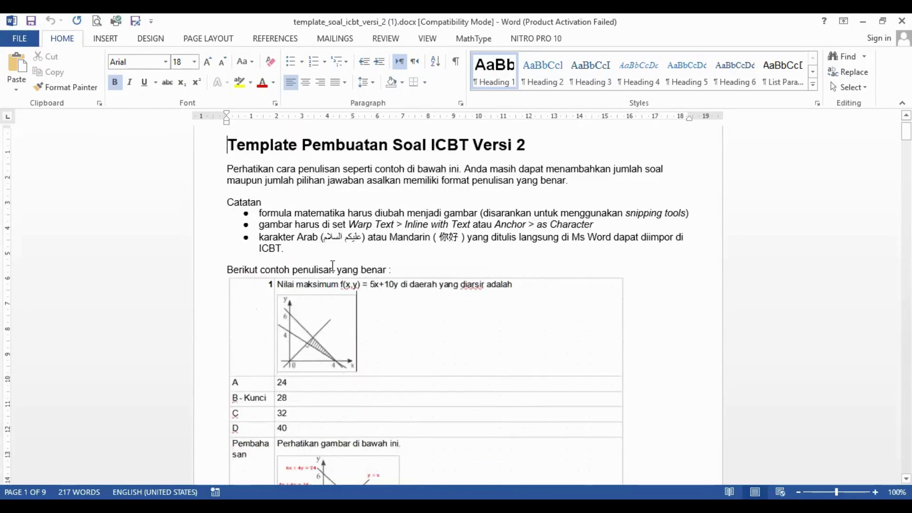
{"action": "scroll", "coordinate": [423, 248], "scroll_direction": "up", "scroll_amount": 2}
{"action": "scroll", "coordinate": [423, 247], "scroll_direction": "down", "scroll_amount": 16}
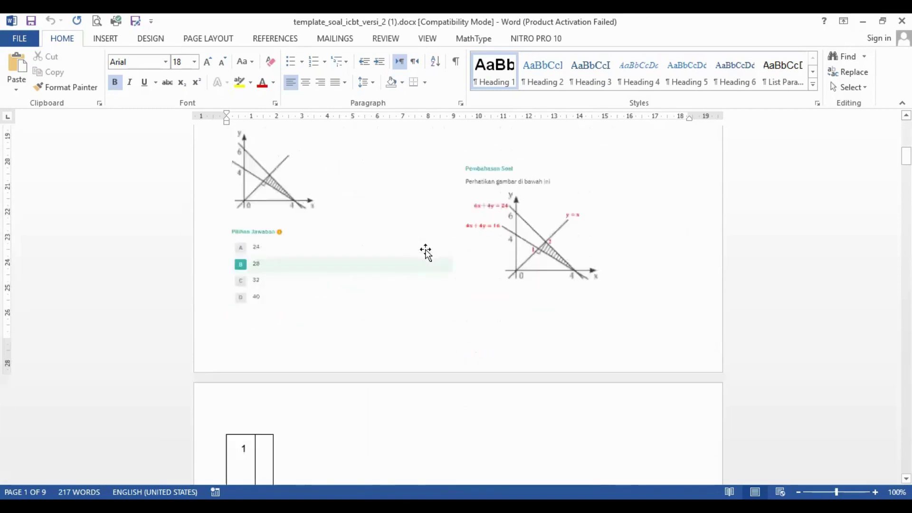
{"action": "scroll", "coordinate": [430, 260], "scroll_direction": "down", "scroll_amount": 3}
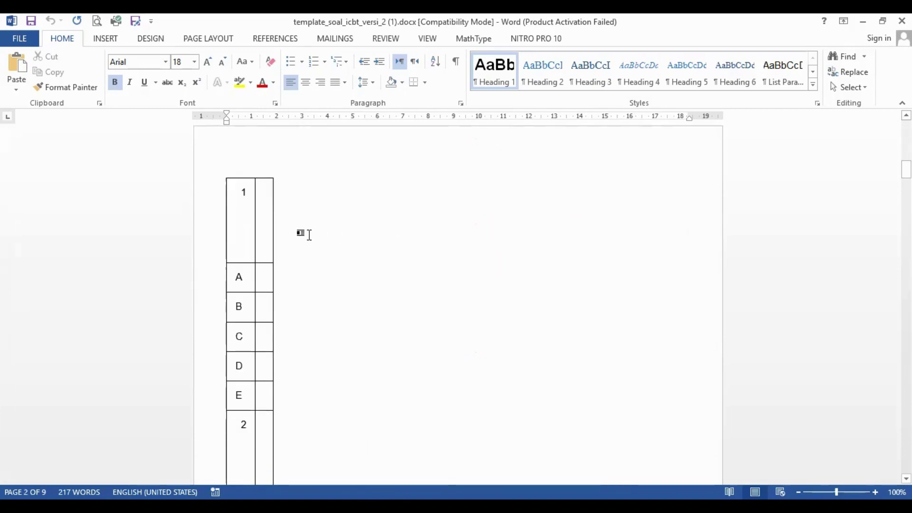
{"action": "left_click", "coordinate": [267, 231]}
{"action": "scroll", "coordinate": [267, 230], "scroll_direction": "down", "scroll_amount": 1}
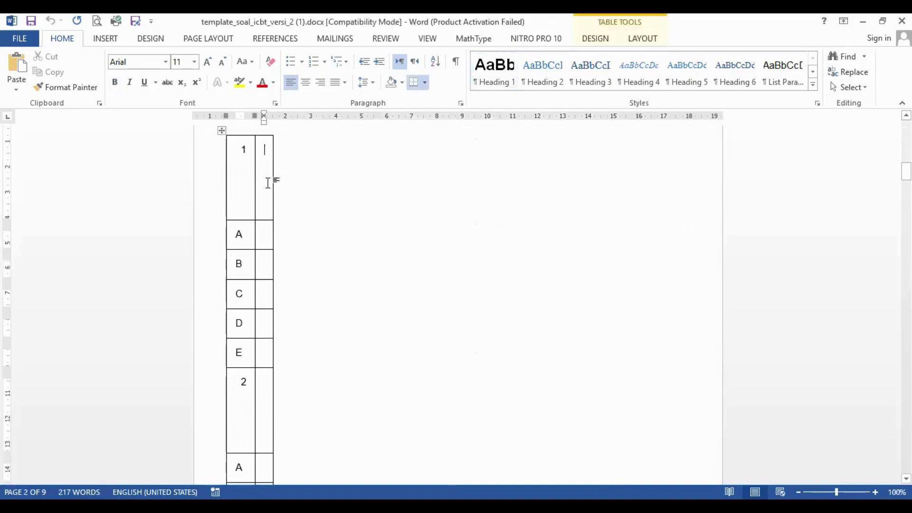
Stretch the question table to the right page margin, review the tables, then switch to SOAL CONTOH.
{"action": "left_click_drag", "start_coordinate": [272, 178], "coordinate": [693, 168]}
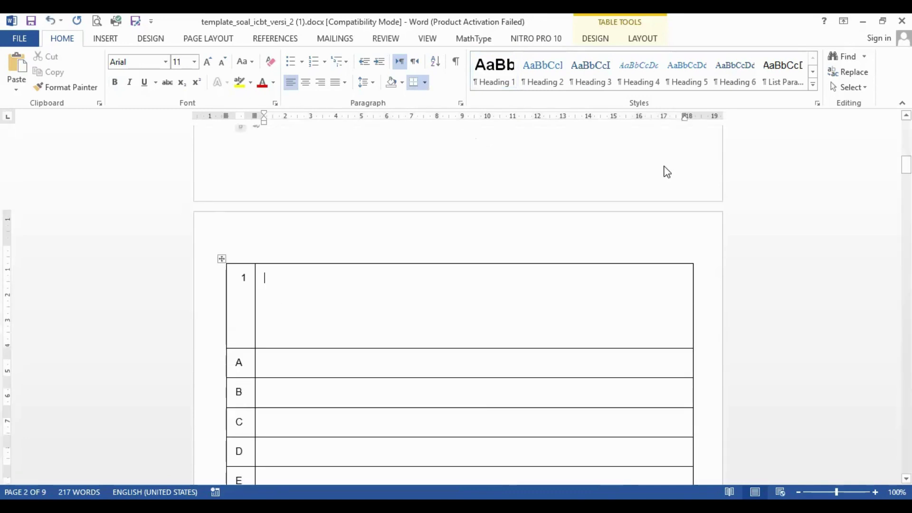
{"action": "scroll", "coordinate": [714, 251], "scroll_direction": "down", "scroll_amount": 3}
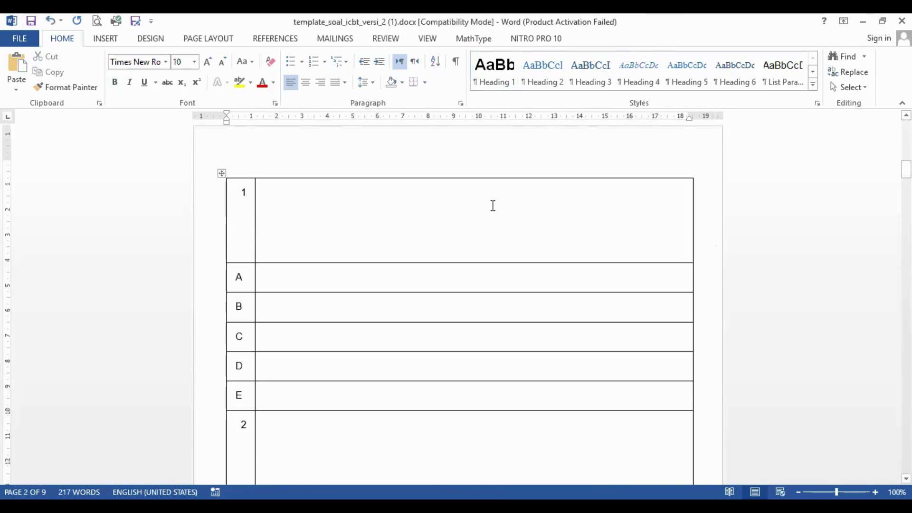
{"action": "scroll", "coordinate": [580, 218], "scroll_direction": "down", "scroll_amount": 12}
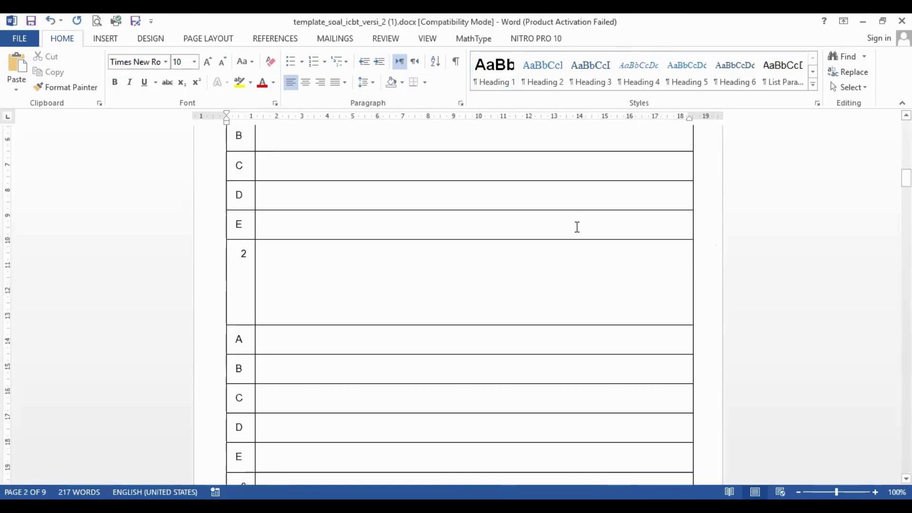
{"action": "scroll", "coordinate": [578, 234], "scroll_direction": "down", "scroll_amount": 5}
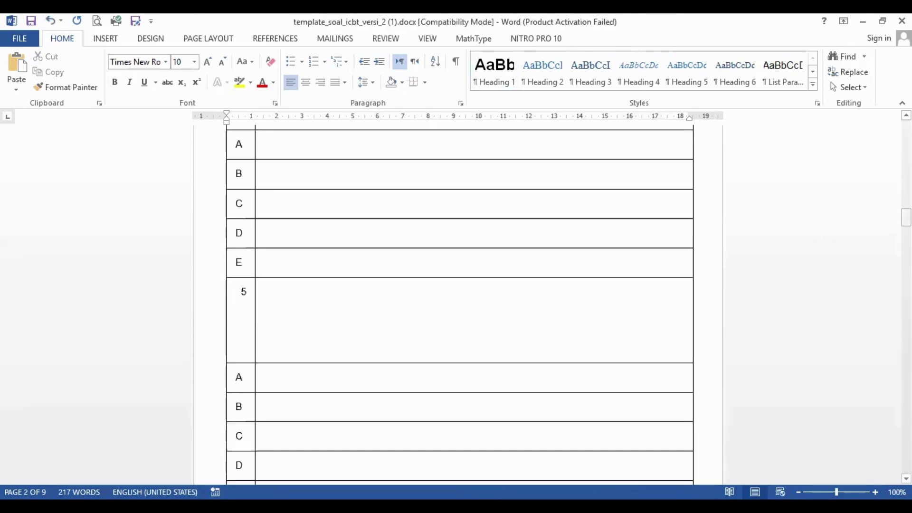
{"action": "left_click_drag", "start_coordinate": [906, 209], "coordinate": [906, 169]}
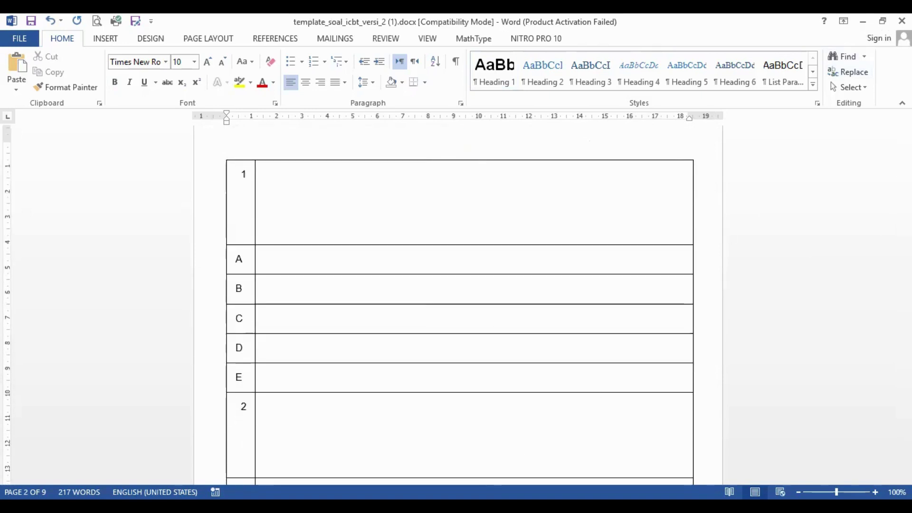
{"action": "key", "text": "alt+Tab"}
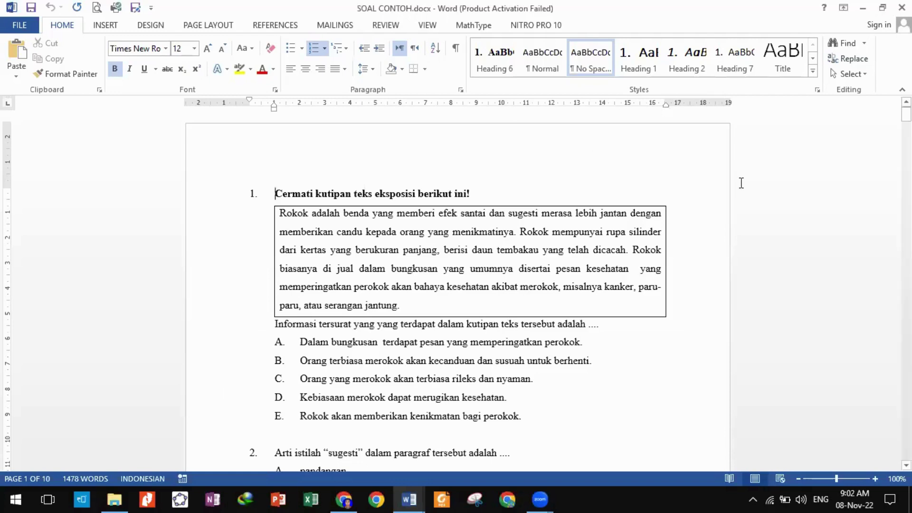
Restore both Word windows and snap the template to the right half of the screen.
{"action": "left_click", "coordinate": [876, 10]}
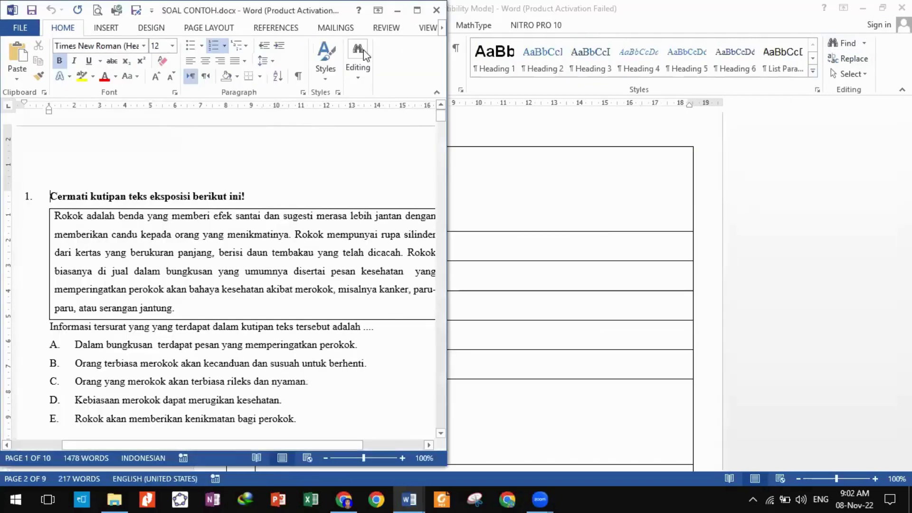
{"action": "left_click", "coordinate": [787, 18]}
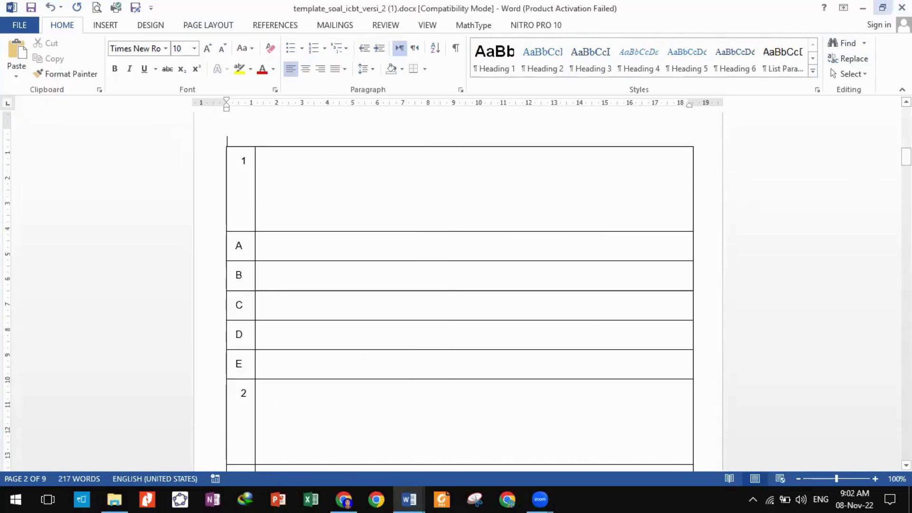
{"action": "left_click", "coordinate": [883, 14]}
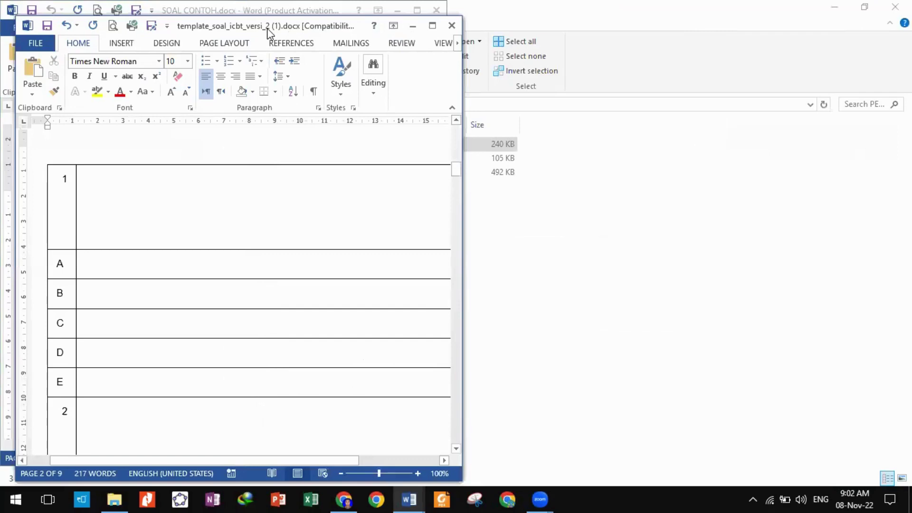
{"action": "left_click_drag", "start_coordinate": [268, 30], "coordinate": [700, 15]}
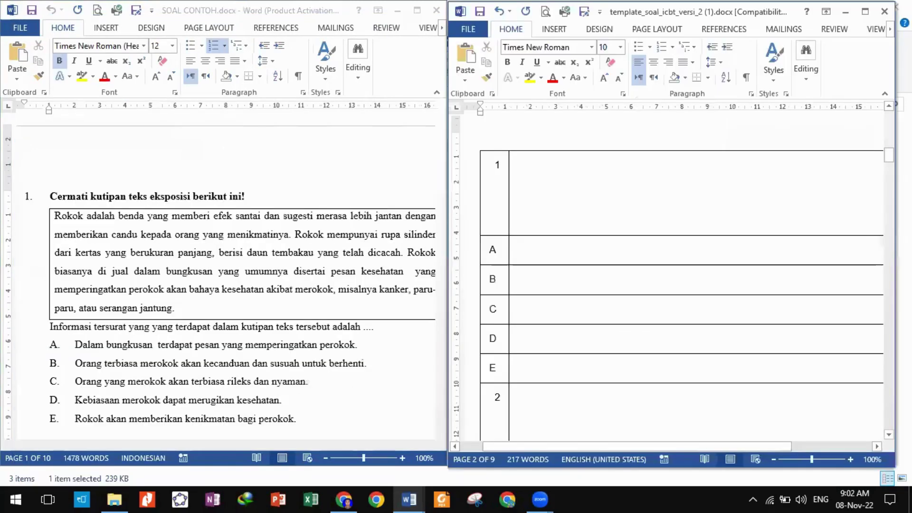
{"action": "left_click_drag", "start_coordinate": [894, 177], "coordinate": [910, 177]}
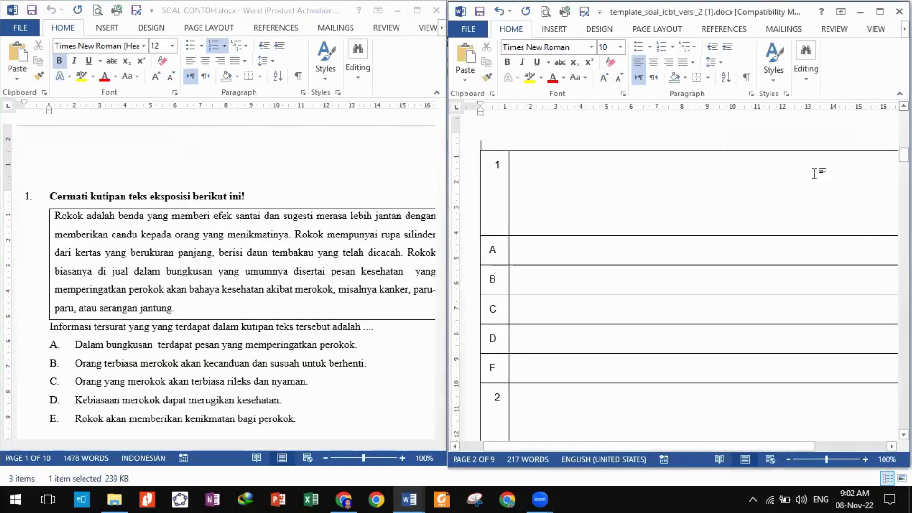
Zoom both documents to 80% and keep SOAL CONTOH on the left half.
{"action": "left_click", "coordinate": [789, 460]}
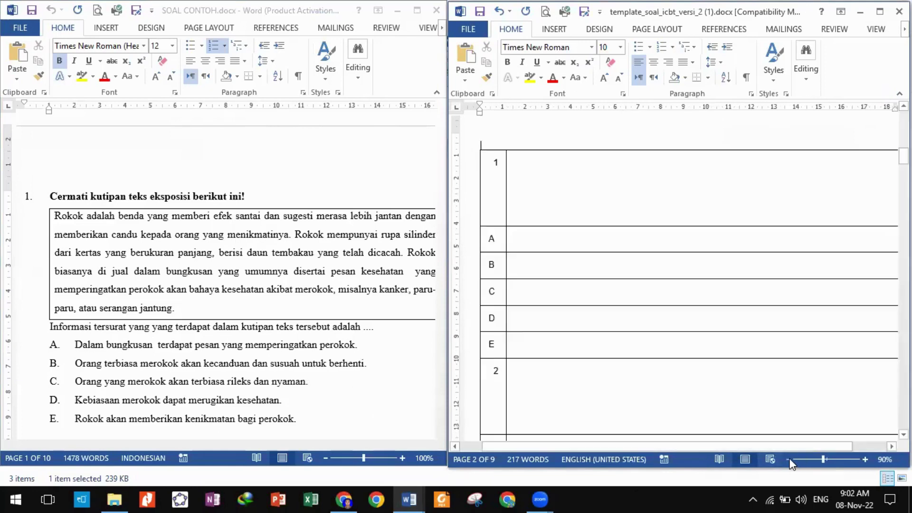
{"action": "left_click", "coordinate": [789, 460]}
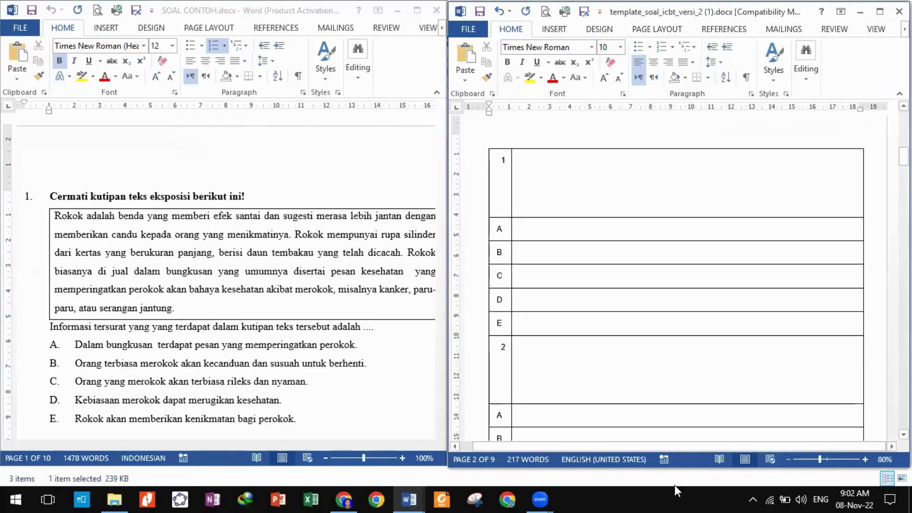
{"action": "left_click", "coordinate": [326, 458]}
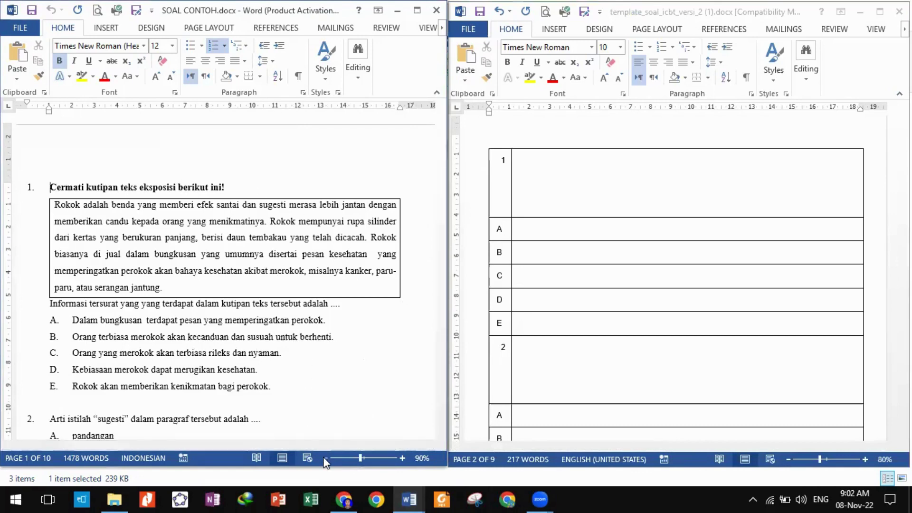
{"action": "left_click", "coordinate": [326, 458]}
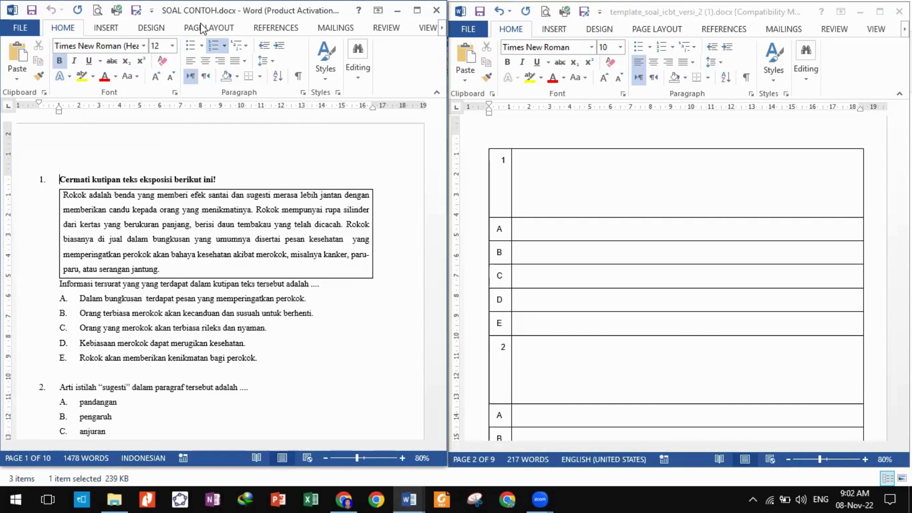
{"action": "key", "text": "super+Up"}
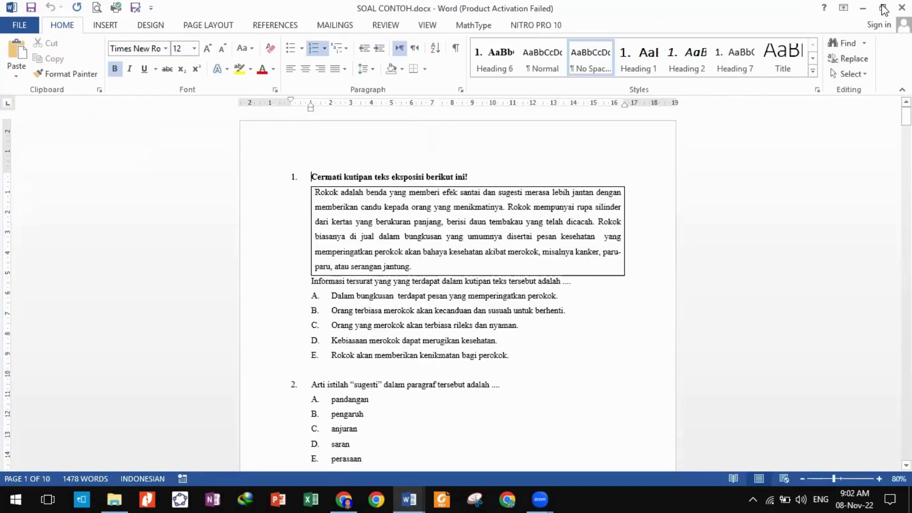
{"action": "left_click", "coordinate": [883, 9]}
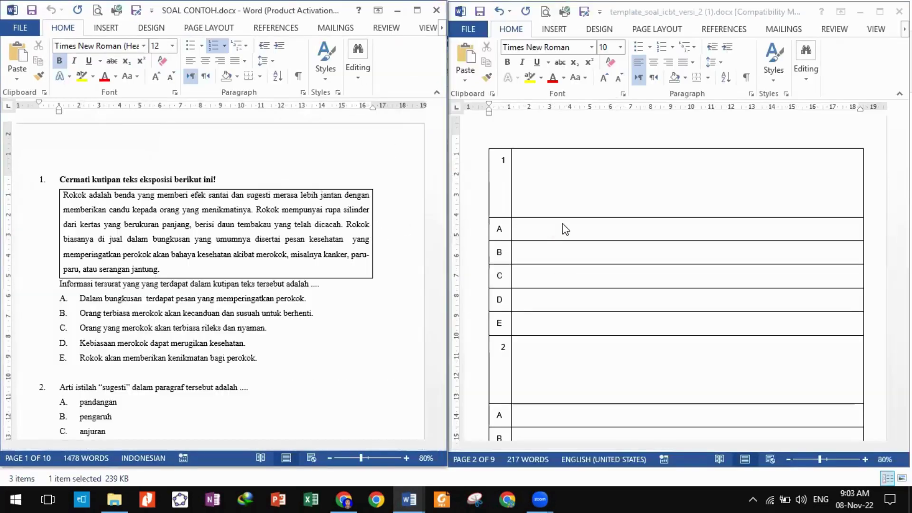
Put the heading 'Cermati kutipan teks eksposisi berikut ini!' into question 1's cell.
{"action": "scroll", "coordinate": [306, 302], "scroll_direction": "down", "scroll_amount": 1}
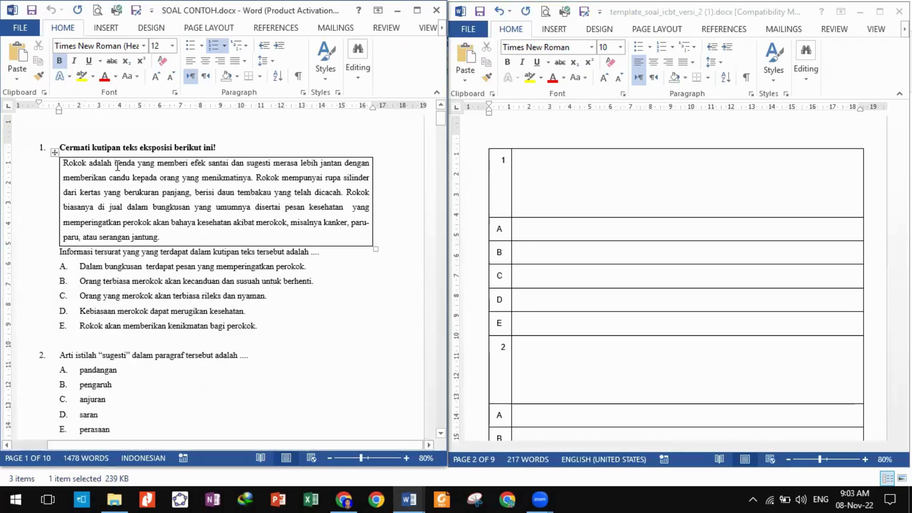
{"action": "left_click_drag", "start_coordinate": [61, 147], "coordinate": [217, 147]}
{"action": "key", "text": "ctrl+c"}
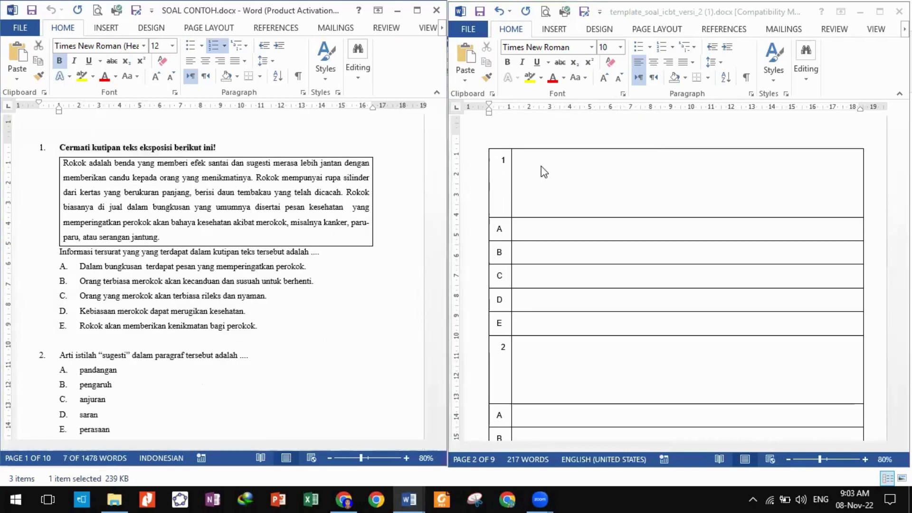
{"action": "left_click", "coordinate": [541, 162]}
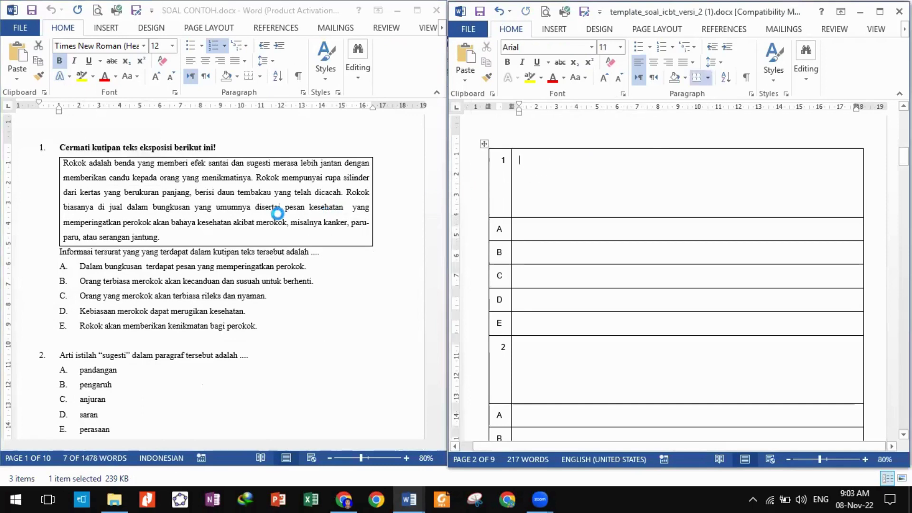
{"action": "key", "text": "ctrl+v"}
Paste the Rokok reading passage under the heading in question 1's cell.
{"action": "left_click", "coordinate": [216, 240]}
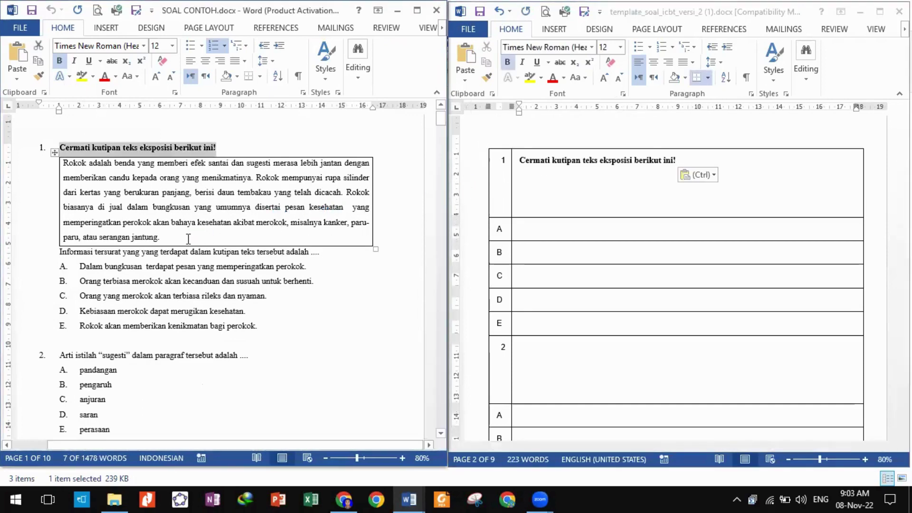
{"action": "left_click_drag", "start_coordinate": [171, 236], "coordinate": [63, 163]}
{"action": "key", "text": "ctrl+c"}
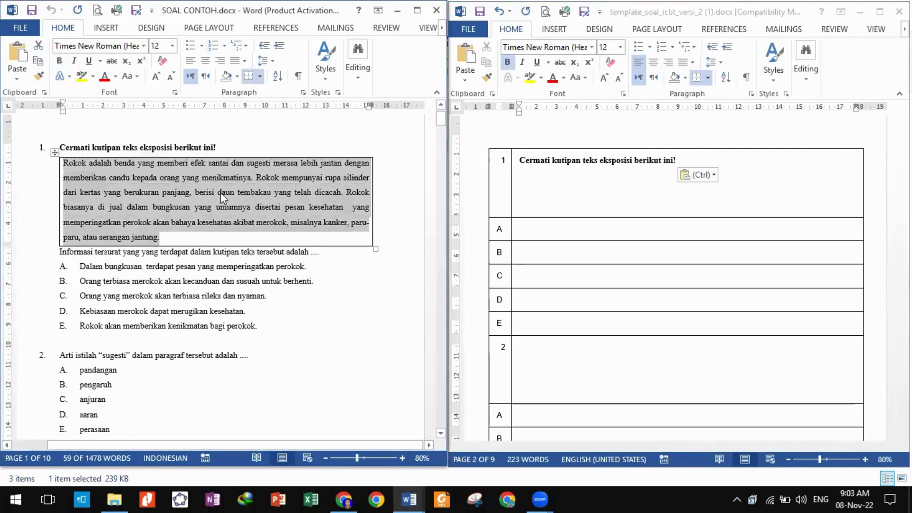
{"action": "left_click", "coordinate": [553, 189]}
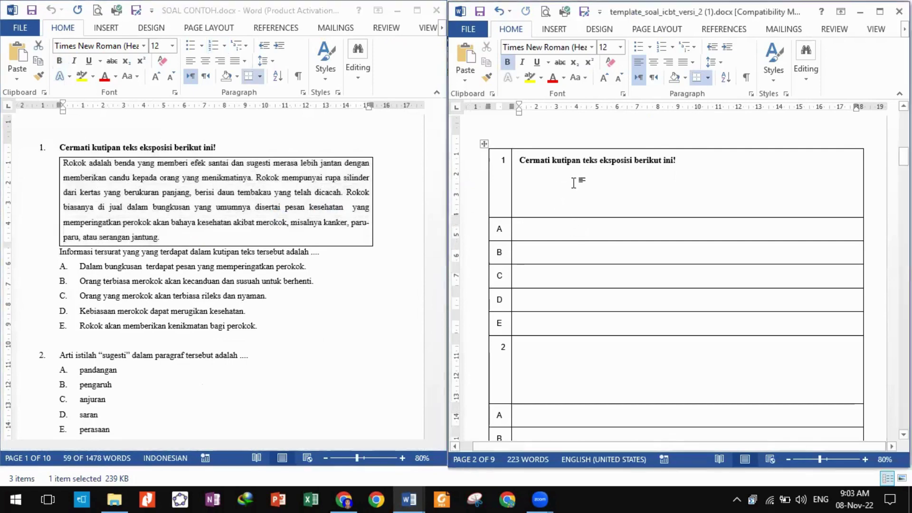
{"action": "key", "text": "Return"}
{"action": "key", "text": "ctrl+v"}
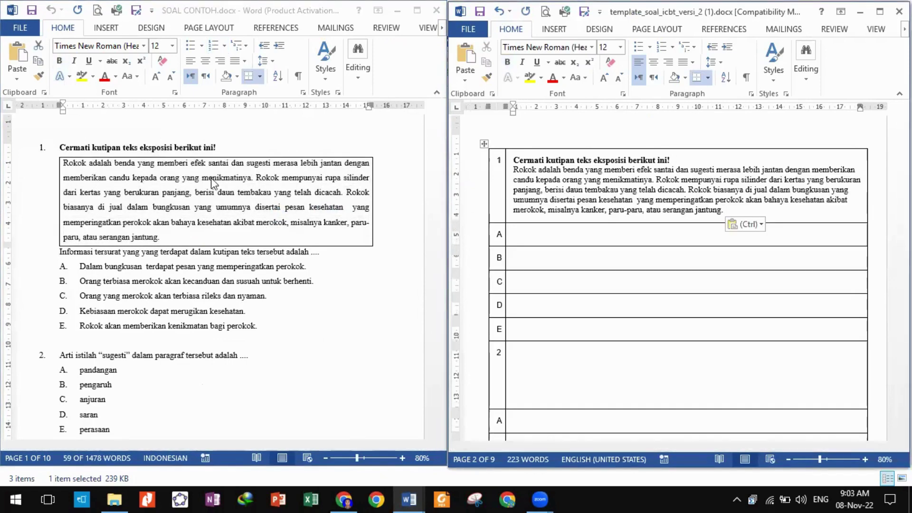
{"action": "left_click", "coordinate": [53, 152]}
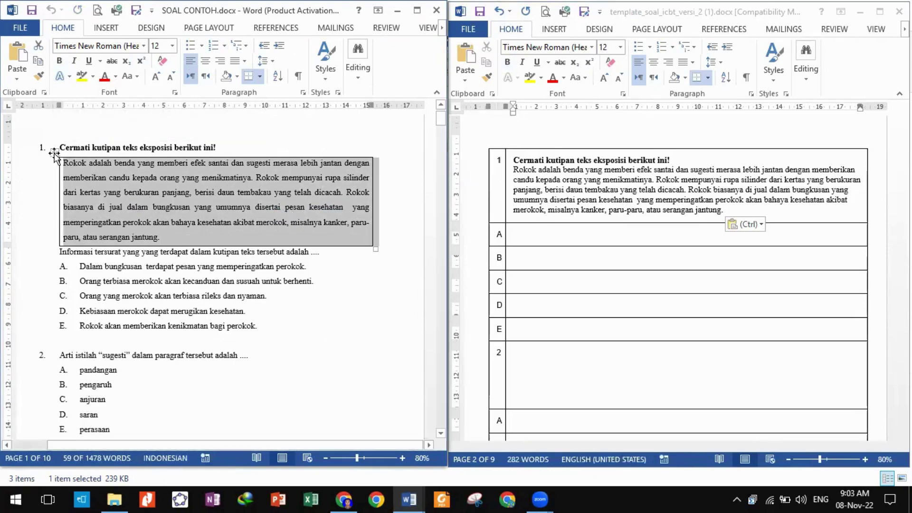
{"action": "left_click", "coordinate": [449, 223]}
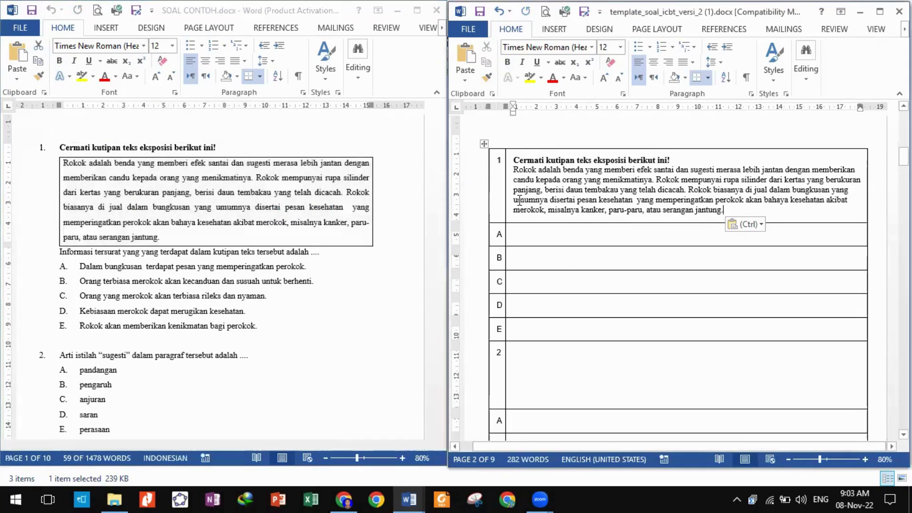
{"action": "left_click", "coordinate": [166, 237]}
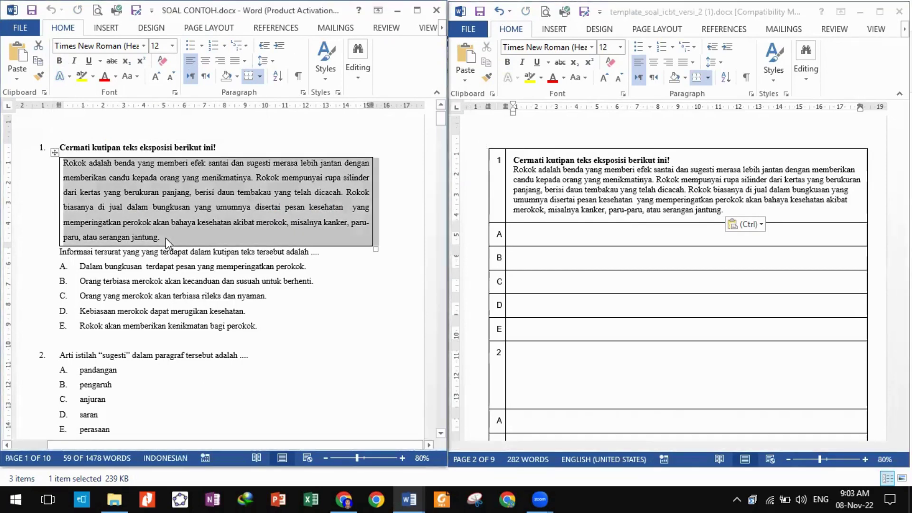
{"action": "left_click", "coordinate": [167, 237]}
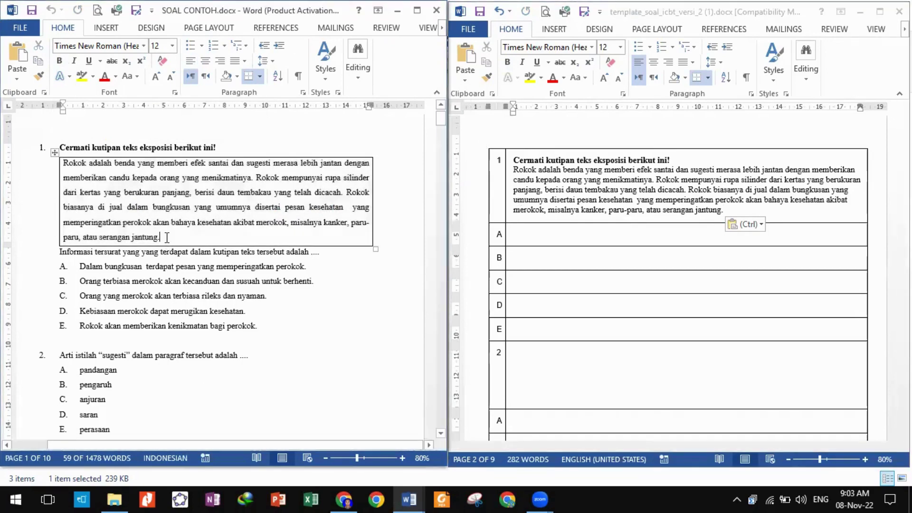
Add the 'Informasi tersurat…' question line below the passage in cell 1.
{"action": "left_click", "coordinate": [60, 253]}
{"action": "left_click_drag", "start_coordinate": [83, 252], "coordinate": [323, 255]}
{"action": "key", "text": "ctrl+c"}
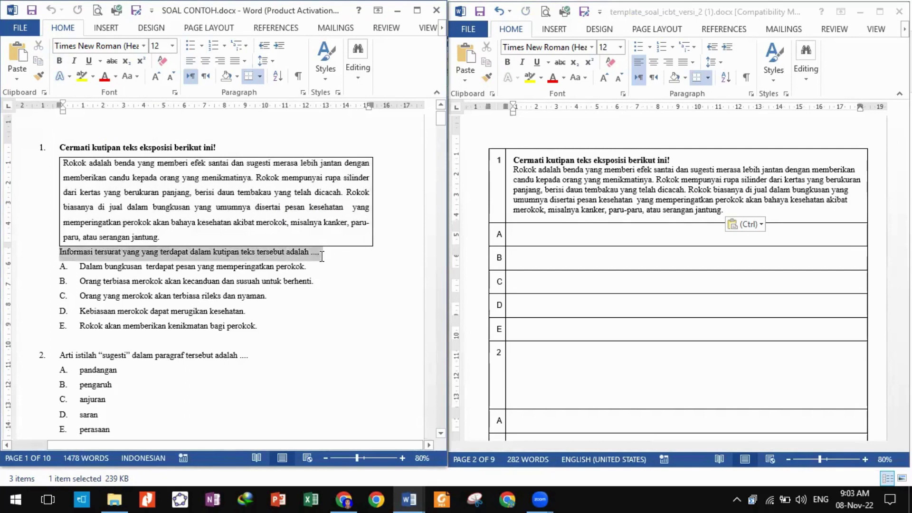
{"action": "left_click", "coordinate": [738, 215]}
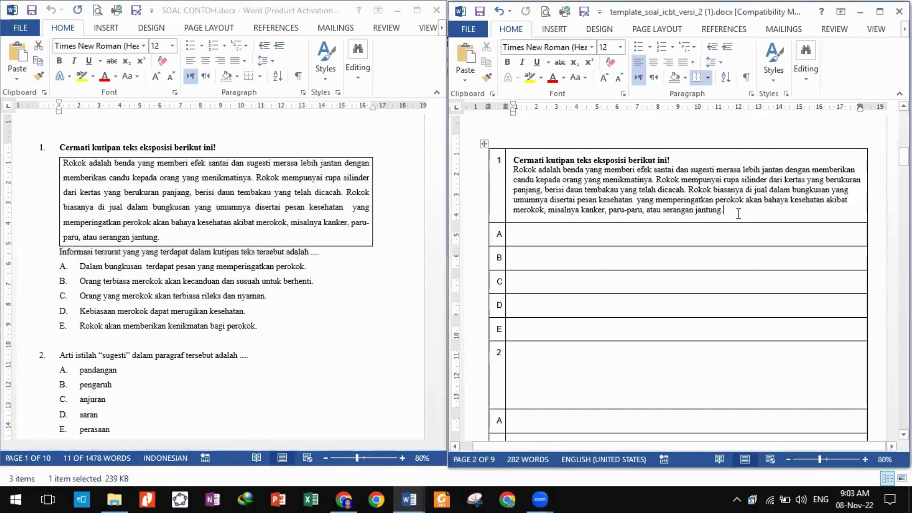
{"action": "key", "text": "Return"}
{"action": "key", "text": "ctrl+v"}
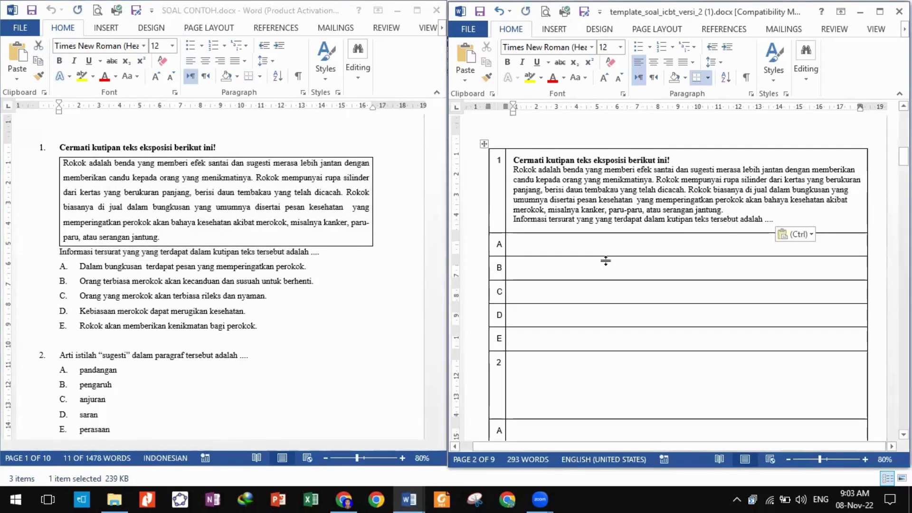
Copy the five answer options A–E from SOAL CONTOH.
{"action": "left_click", "coordinate": [266, 325]}
{"action": "left_click", "coordinate": [267, 325]}
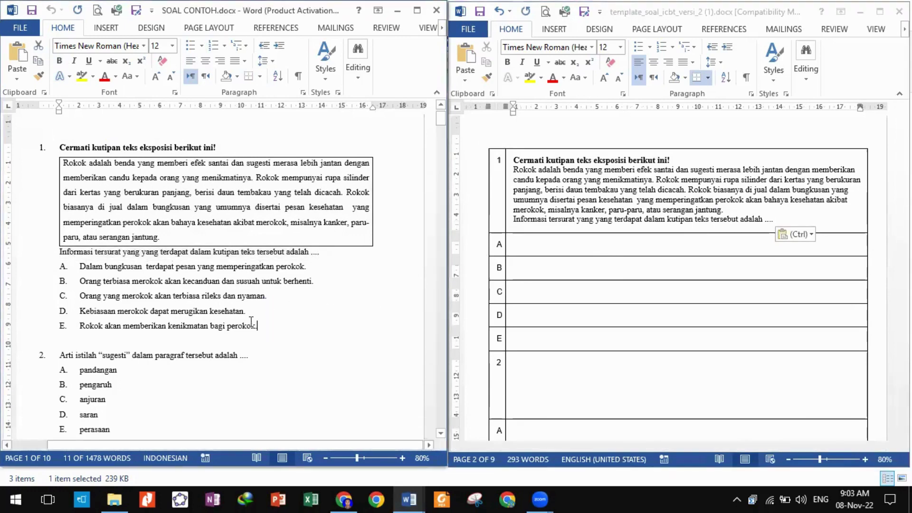
{"action": "left_click_drag", "start_coordinate": [252, 323], "coordinate": [93, 270]}
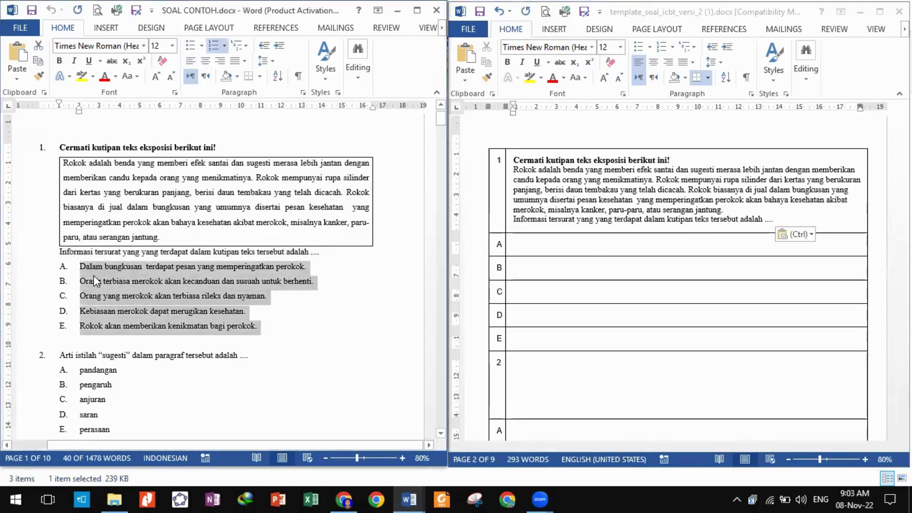
{"action": "key", "text": "ctrl+c"}
Paste the options into question 1's rows A–E and remove row A's list letter.
{"action": "left_click", "coordinate": [535, 245]}
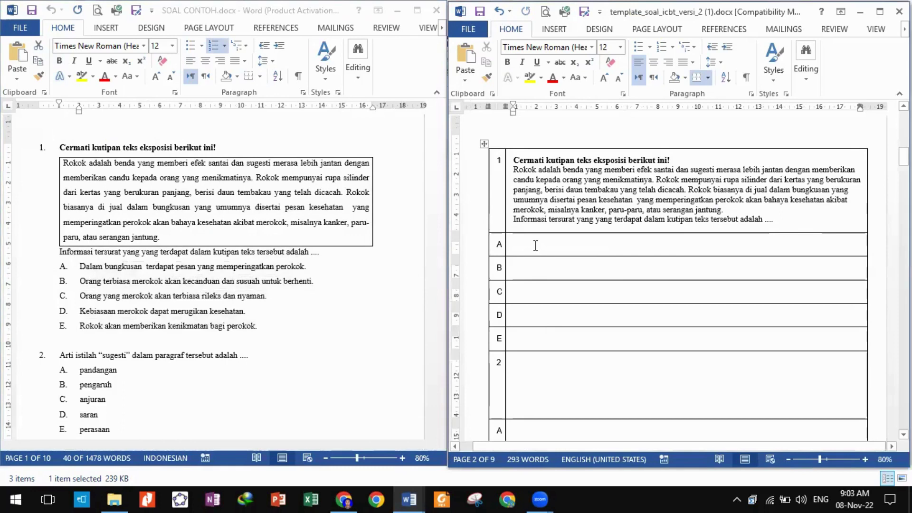
{"action": "left_click_drag", "start_coordinate": [535, 246], "coordinate": [525, 340]}
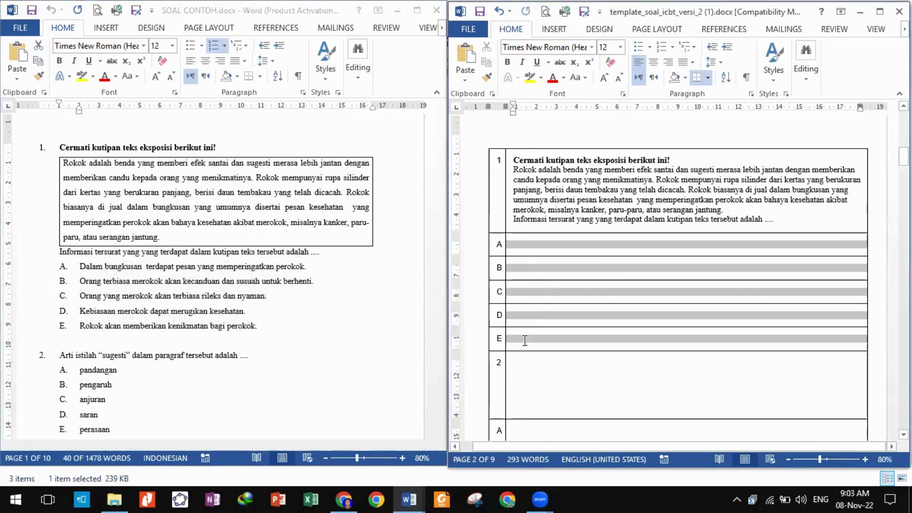
{"action": "left_click", "coordinate": [525, 247]}
{"action": "left_click_drag", "start_coordinate": [525, 243], "coordinate": [525, 335]}
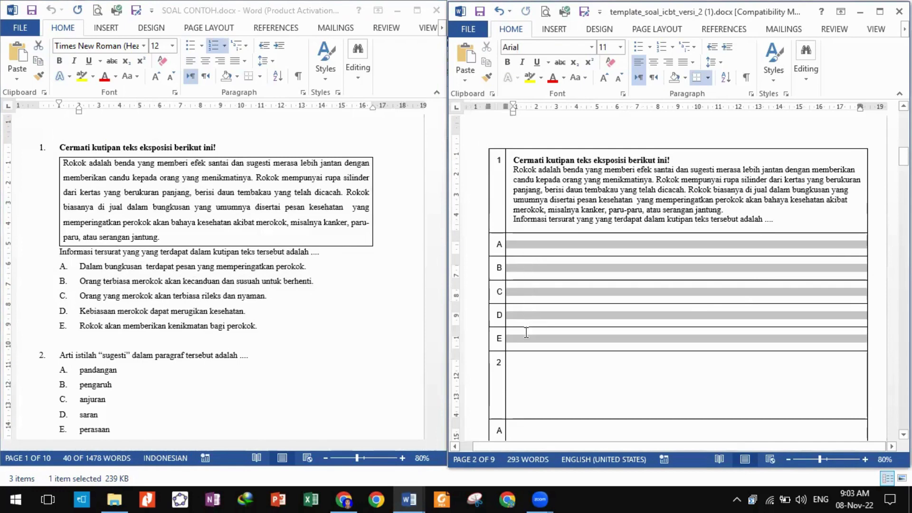
{"action": "right_click", "coordinate": [538, 250]}
{"action": "left_click", "coordinate": [562, 305]}
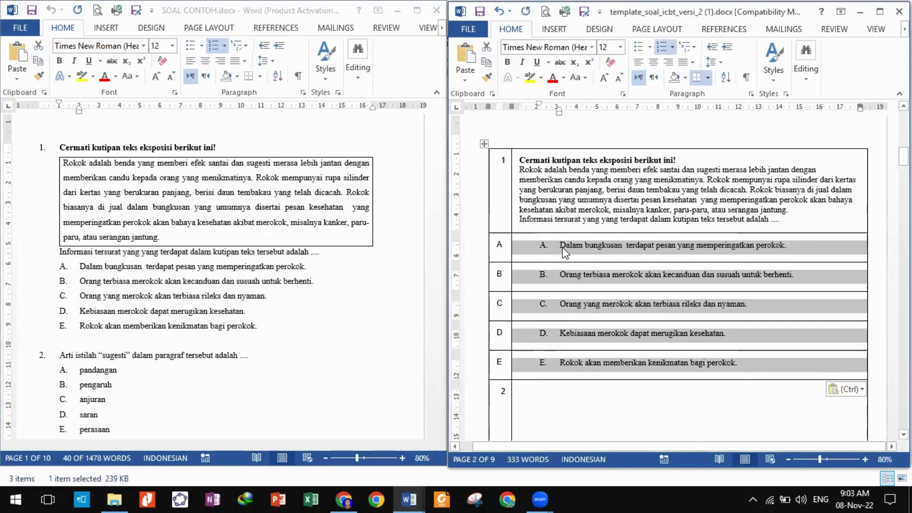
{"action": "left_click", "coordinate": [569, 249]}
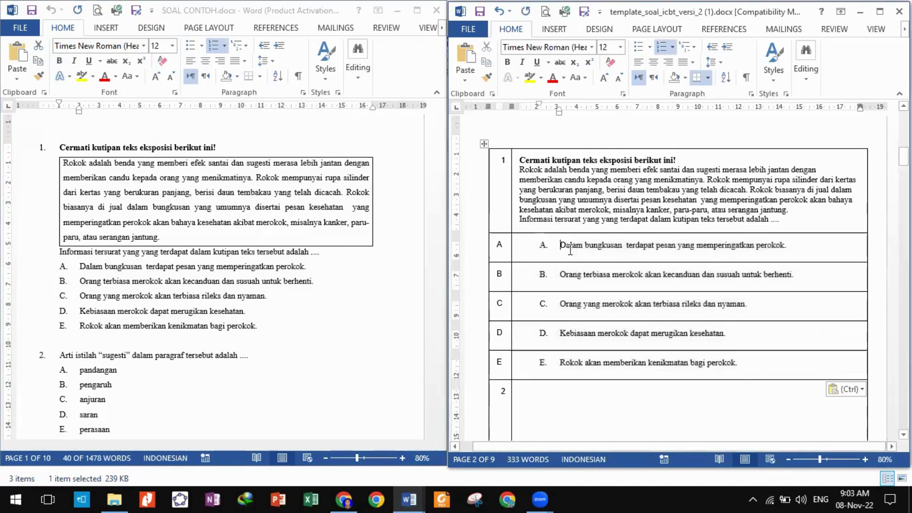
{"action": "key", "text": "BackSpace"}
{"action": "key", "text": "BackSpace"}
{"action": "key", "text": "BackSpace"}
Remove the list letters from answer rows B through E.
{"action": "left_click", "coordinate": [562, 277]}
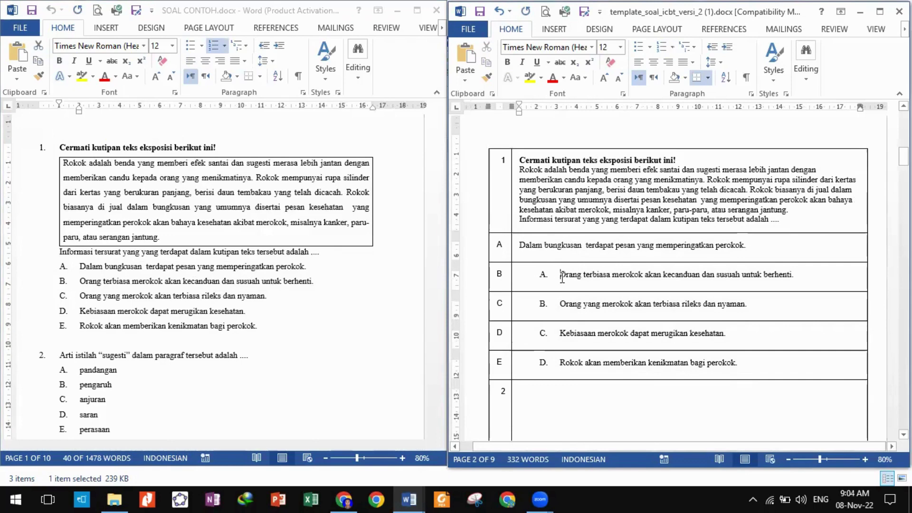
{"action": "key", "text": "BackSpace"}
{"action": "key", "text": "BackSpace"}
{"action": "key", "text": "BackSpace"}
{"action": "left_click", "coordinate": [561, 303]}
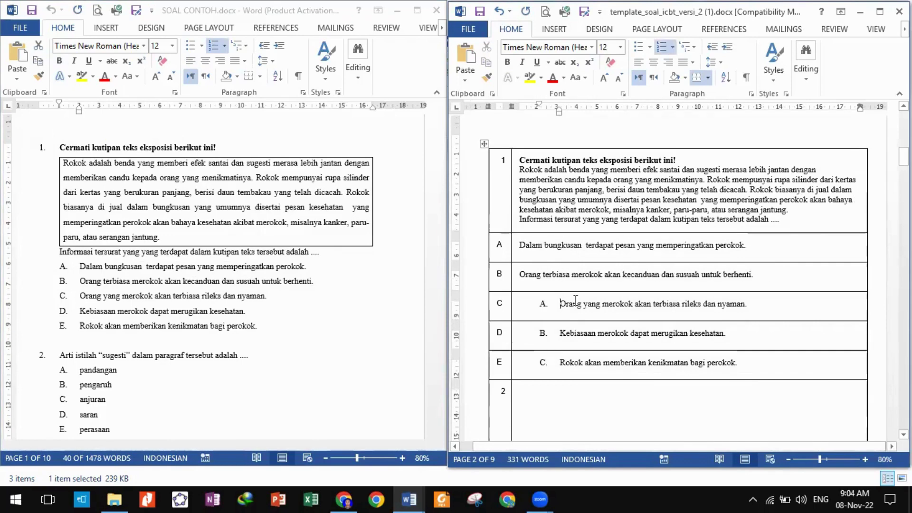
{"action": "key", "text": "BackSpace"}
{"action": "key", "text": "BackSpace"}
{"action": "key", "text": "BackSpace"}
{"action": "left_click", "coordinate": [561, 330]}
{"action": "key", "text": "BackSpace"}
{"action": "key", "text": "BackSpace"}
{"action": "key", "text": "BackSpace"}
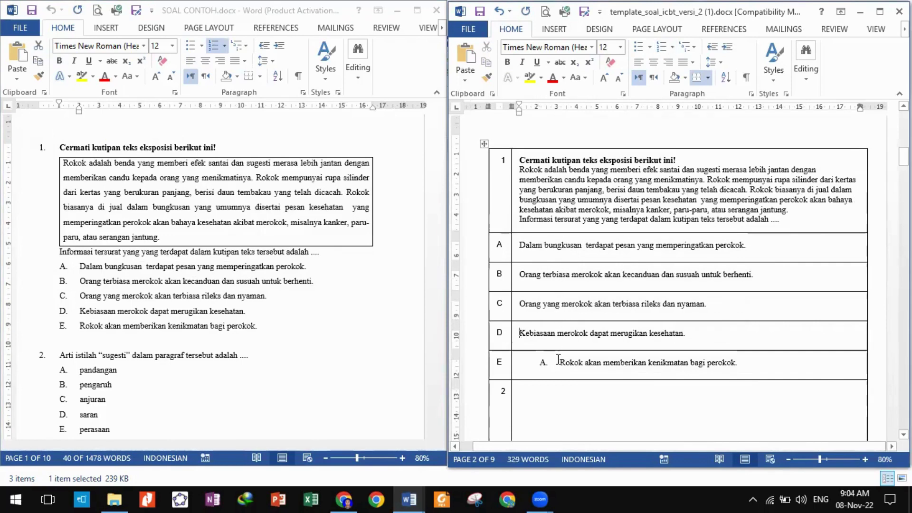
{"action": "left_click", "coordinate": [558, 360]}
{"action": "key", "text": "BackSpace"}
{"action": "key", "text": "BackSpace"}
{"action": "key", "text": "BackSpace"}
Clear rows A–E, strip the A.–E. numbering in the source, and paste the plain options.
{"action": "left_click_drag", "start_coordinate": [714, 368], "coordinate": [542, 254]}
{"action": "key", "text": "Delete"}
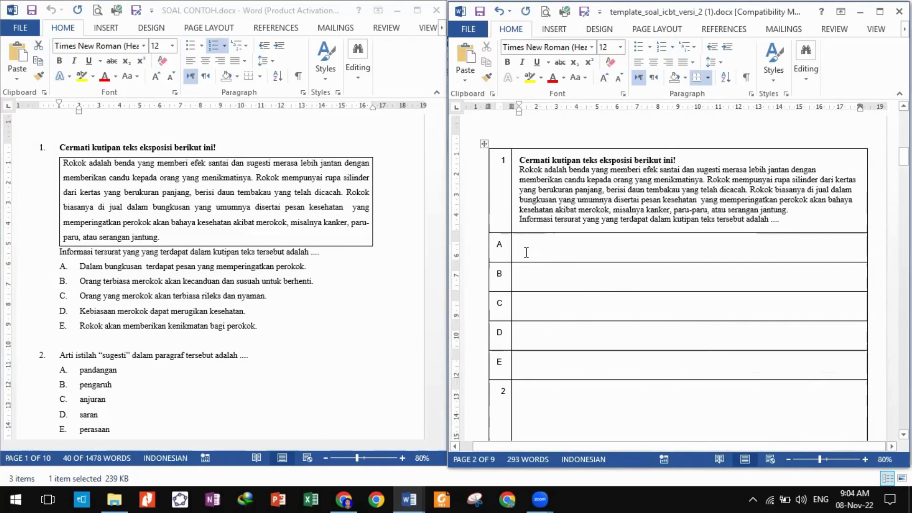
{"action": "left_click", "coordinate": [269, 330], "text": "shift"}
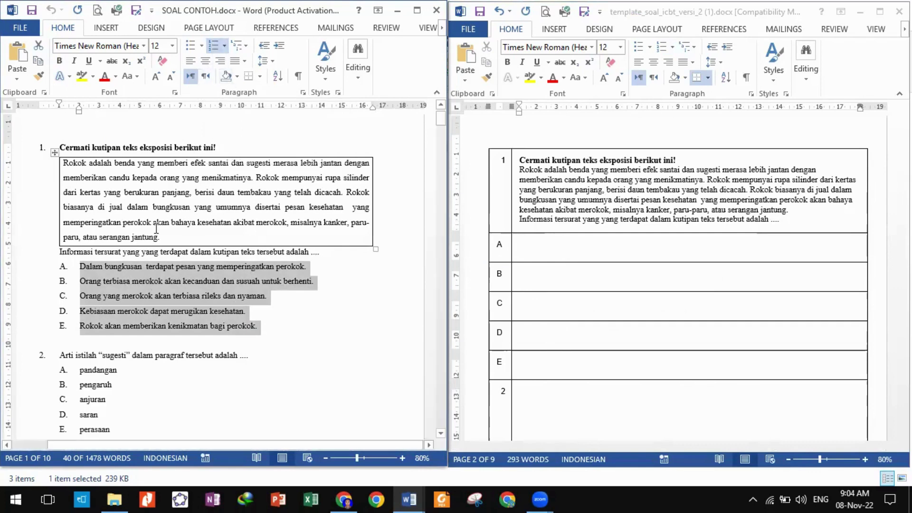
{"action": "left_click", "coordinate": [213, 46]}
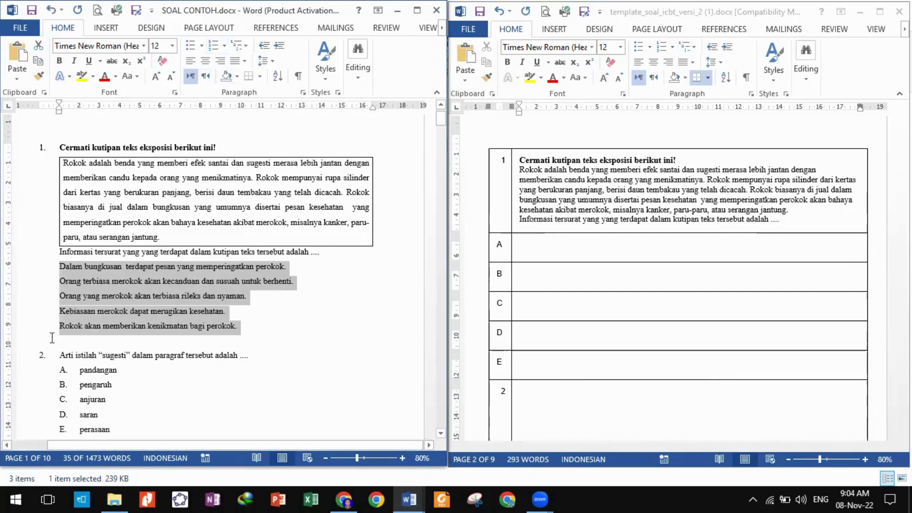
{"action": "left_click", "coordinate": [541, 245]}
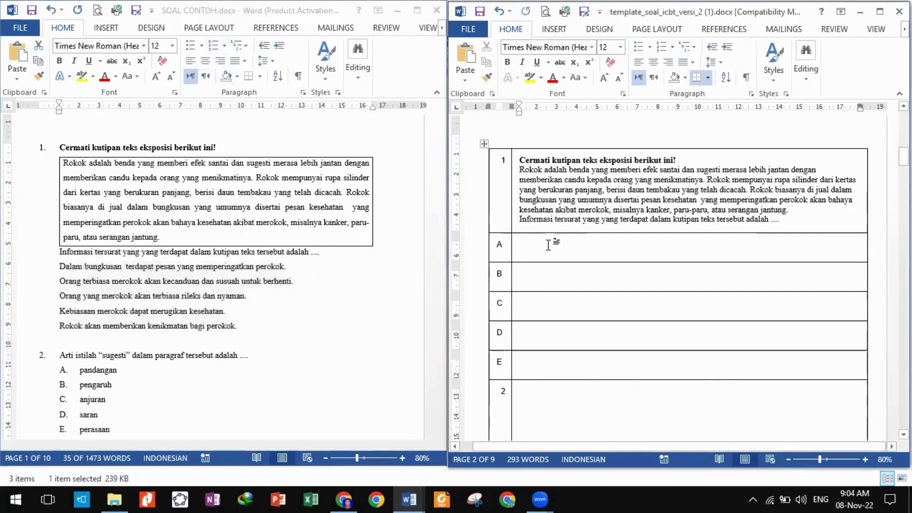
{"action": "left_click_drag", "start_coordinate": [528, 256], "coordinate": [523, 360]}
{"action": "left_click", "coordinate": [525, 362]}
{"action": "key", "text": "ctrl+v"}
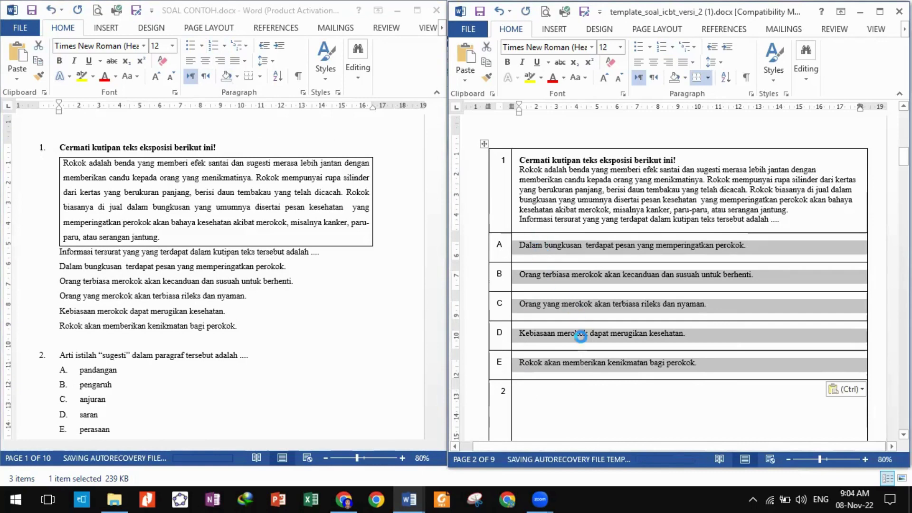
Mark row C as the answer key by labelling it 'C - Kunci'.
{"action": "left_click", "coordinate": [535, 314]}
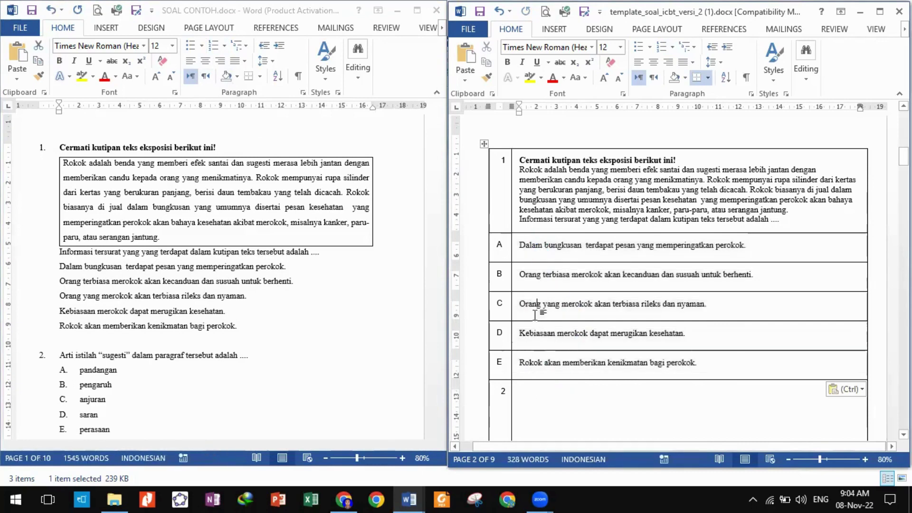
{"action": "left_click", "coordinate": [508, 302]}
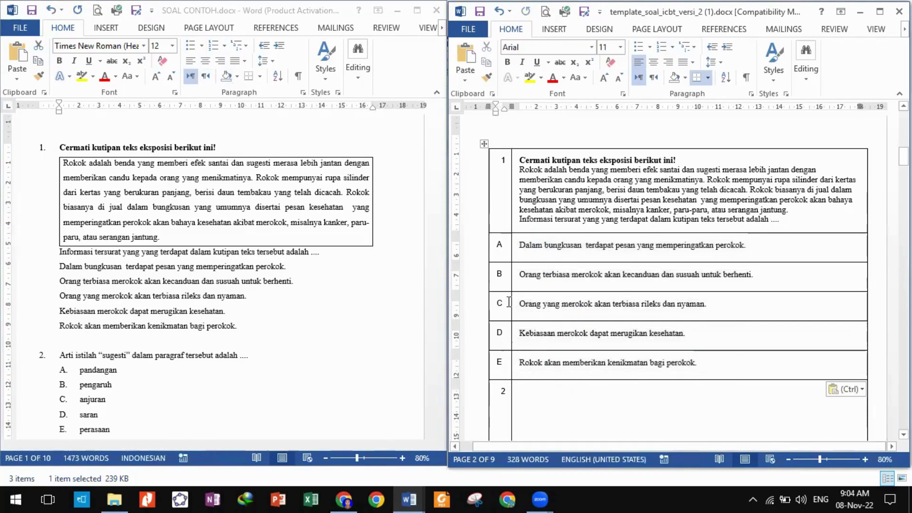
{"action": "key", "text": "Return"}
{"action": "type", "text": "- Kunci"}
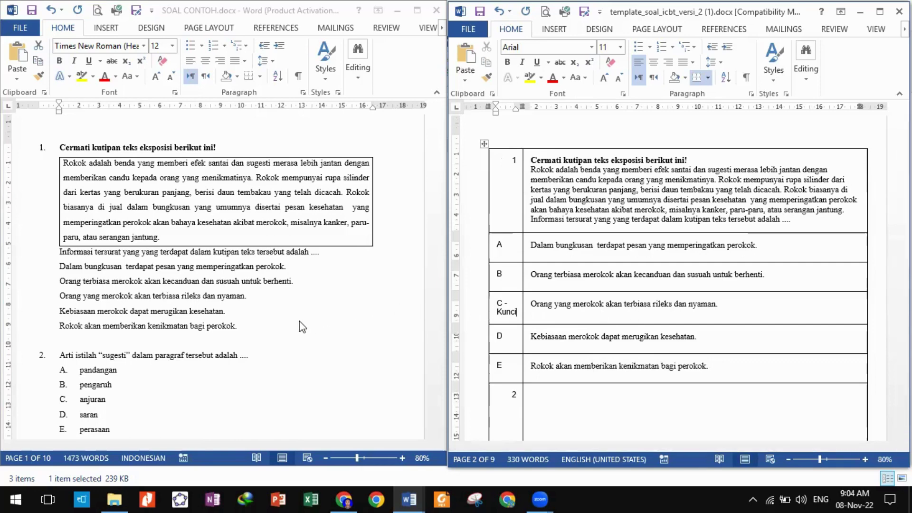
Copy question 2's 'sugesti' question line from SOAL CONTOH into its template cell.
{"action": "left_click_drag", "start_coordinate": [299, 325], "coordinate": [59, 264]}
{"action": "scroll", "coordinate": [559, 326], "scroll_direction": "down", "scroll_amount": 3}
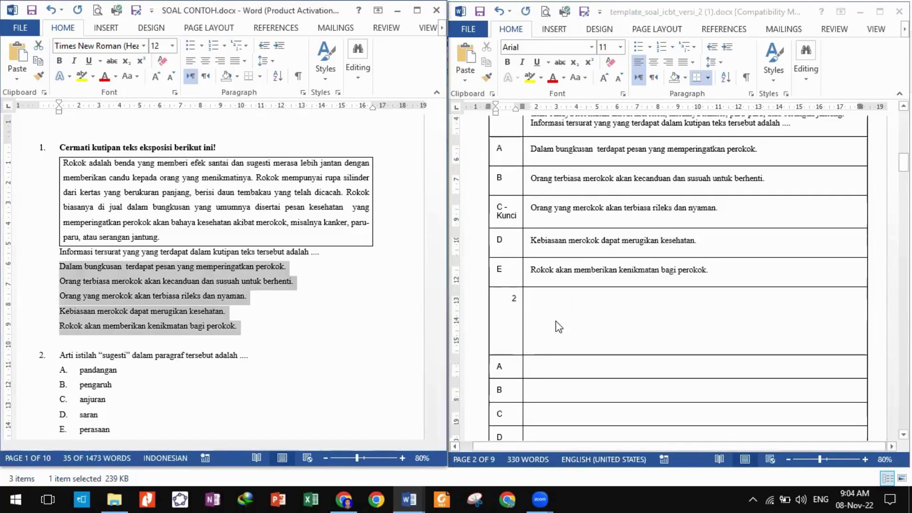
{"action": "left_click", "coordinate": [304, 340]}
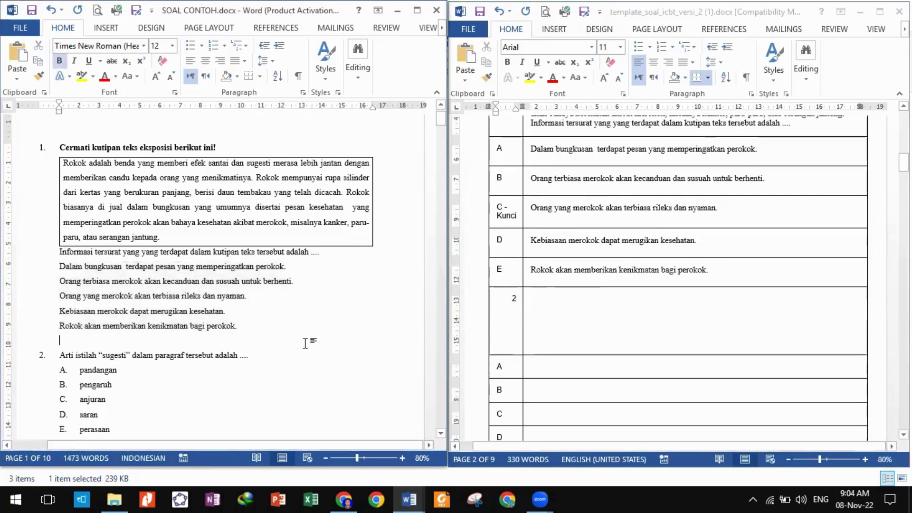
{"action": "scroll", "coordinate": [180, 307], "scroll_direction": "down", "scroll_amount": 2}
{"action": "left_click_drag", "start_coordinate": [60, 291], "coordinate": [255, 294]}
{"action": "key", "text": "ctrl+c"}
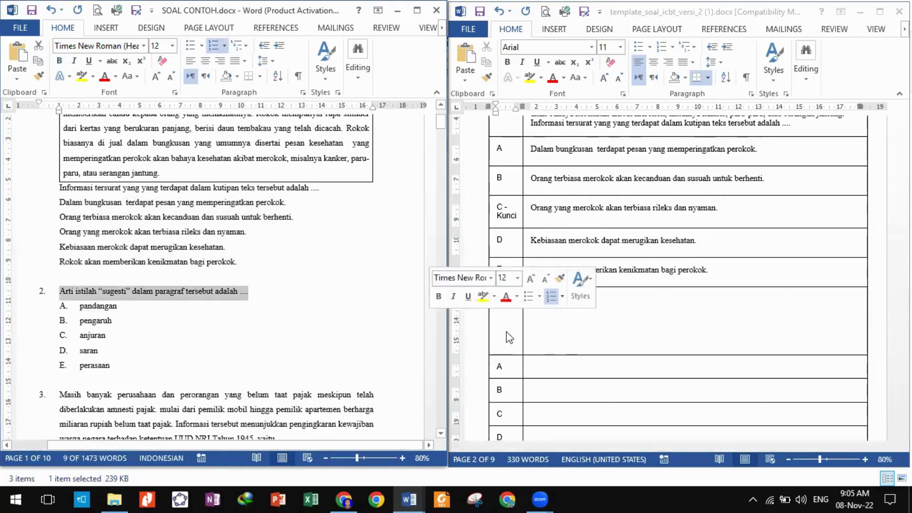
{"action": "left_click", "coordinate": [547, 326]}
{"action": "key", "text": "ctrl+v"}
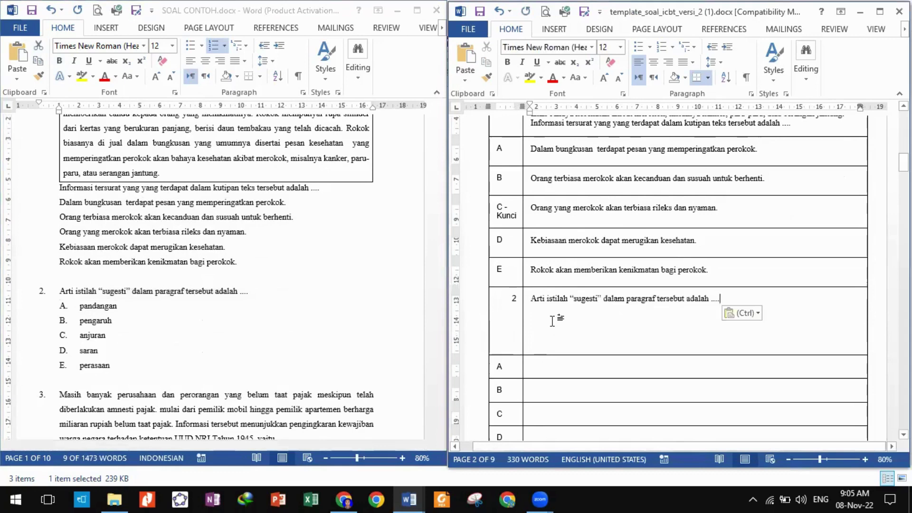
Copy further text from SOAL CONTOH into question 2's cell after its question line.
{"action": "scroll", "coordinate": [408, 337], "scroll_direction": "down", "scroll_amount": 2}
{"action": "left_click", "coordinate": [431, 283]}
{"action": "scroll", "coordinate": [255, 244], "scroll_direction": "up", "scroll_amount": 3}
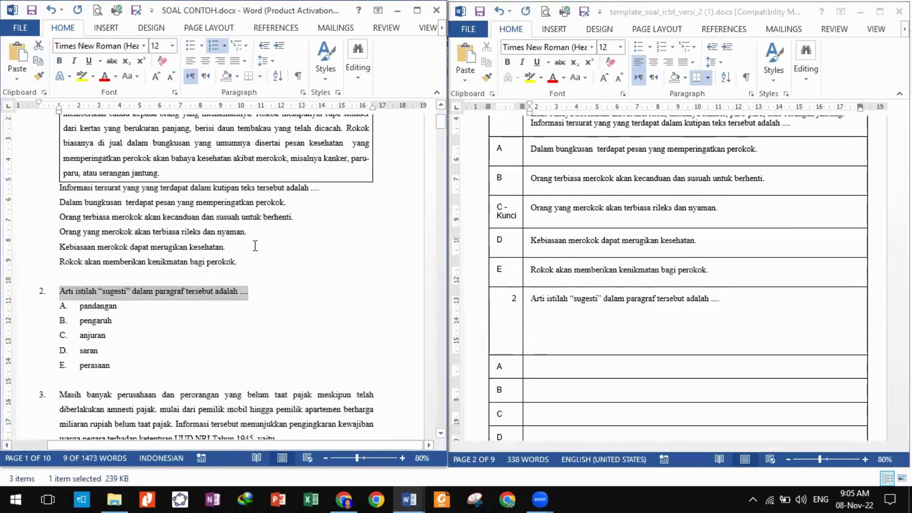
{"action": "left_click", "coordinate": [167, 341]}
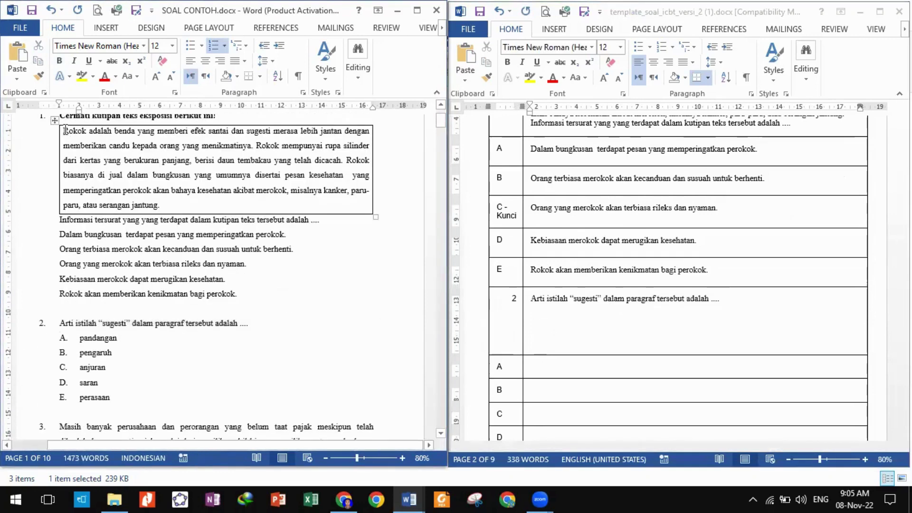
{"action": "left_click_drag", "start_coordinate": [65, 130], "coordinate": [159, 205]}
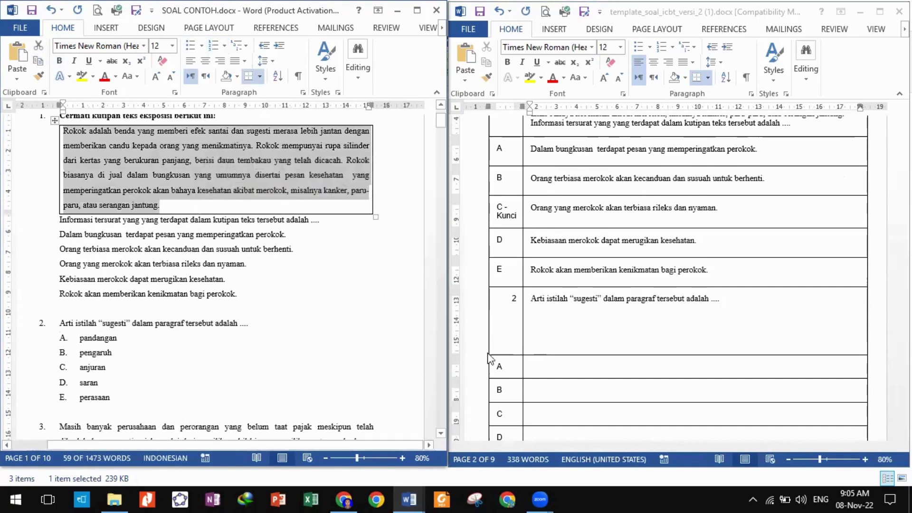
{"action": "left_click", "coordinate": [567, 334]}
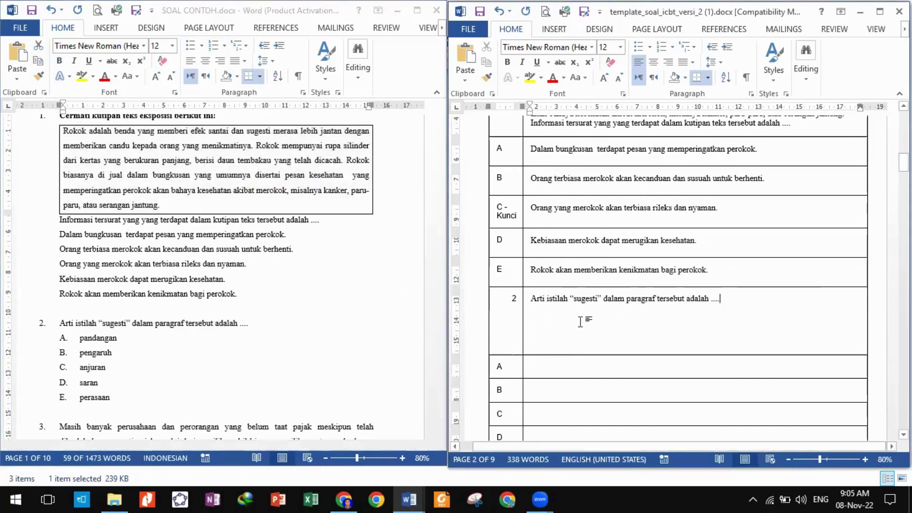
{"action": "key", "text": "ctrl+v"}
Remove the option numbering and paste pandangan through perasaan into question 2's rows A–E, keeping source formatting.
{"action": "scroll", "coordinate": [247, 362], "scroll_direction": "down", "scroll_amount": 2}
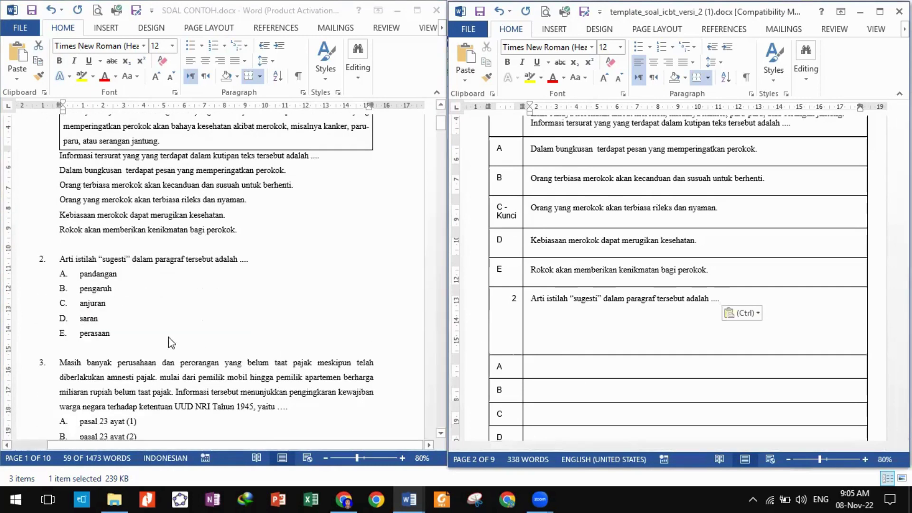
{"action": "left_click_drag", "start_coordinate": [112, 333], "coordinate": [81, 273]}
{"action": "key", "text": "super+c"}
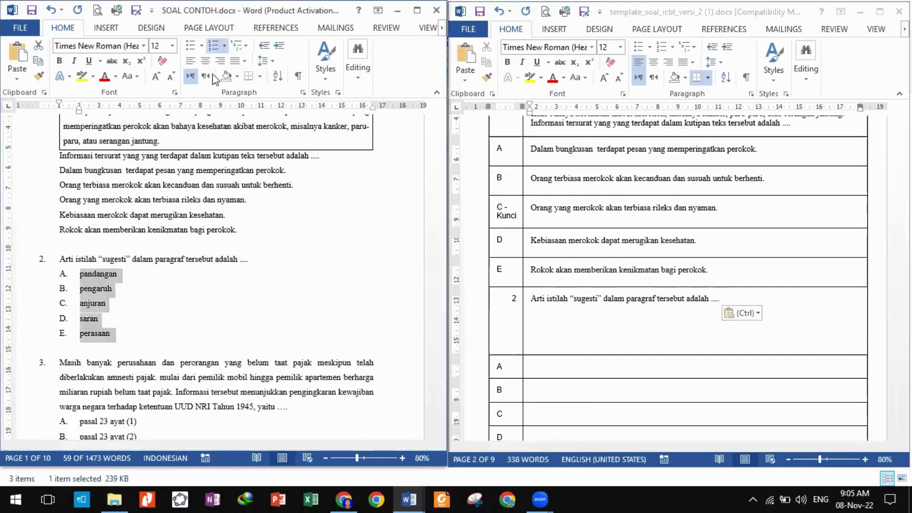
{"action": "left_click", "coordinate": [212, 46]}
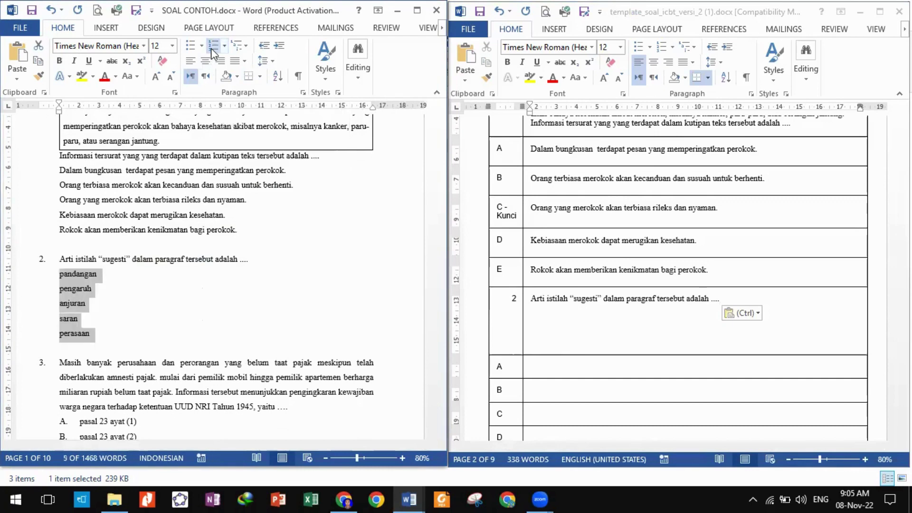
{"action": "left_click_drag", "start_coordinate": [552, 368], "coordinate": [556, 229]}
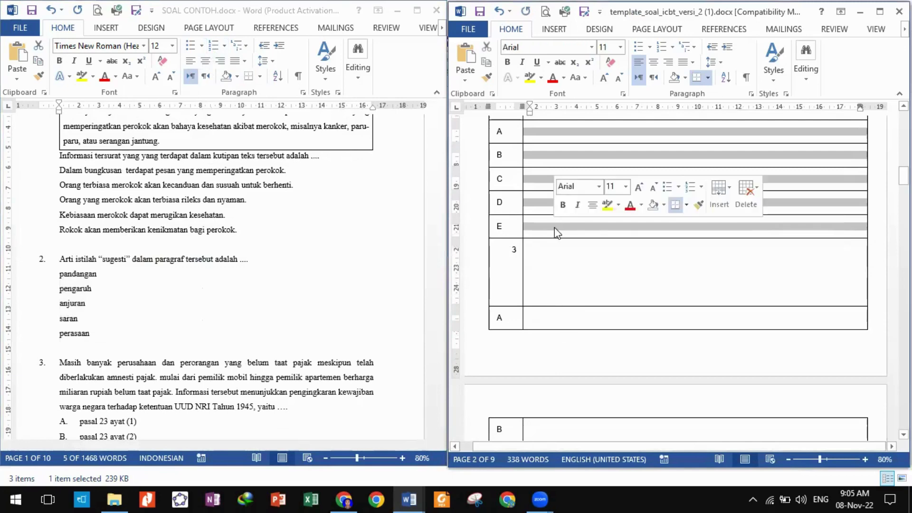
{"action": "right_click", "coordinate": [555, 229]}
{"action": "left_click", "coordinate": [583, 285]}
Mark row D as question 2's answer key with '- Kunci'.
{"action": "scroll", "coordinate": [583, 278], "scroll_direction": "up", "scroll_amount": 3}
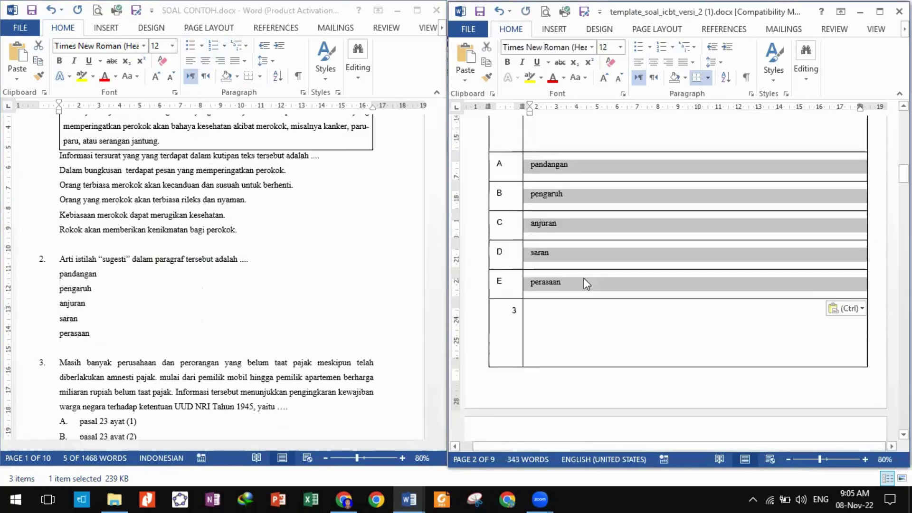
{"action": "type", "text": "-"}
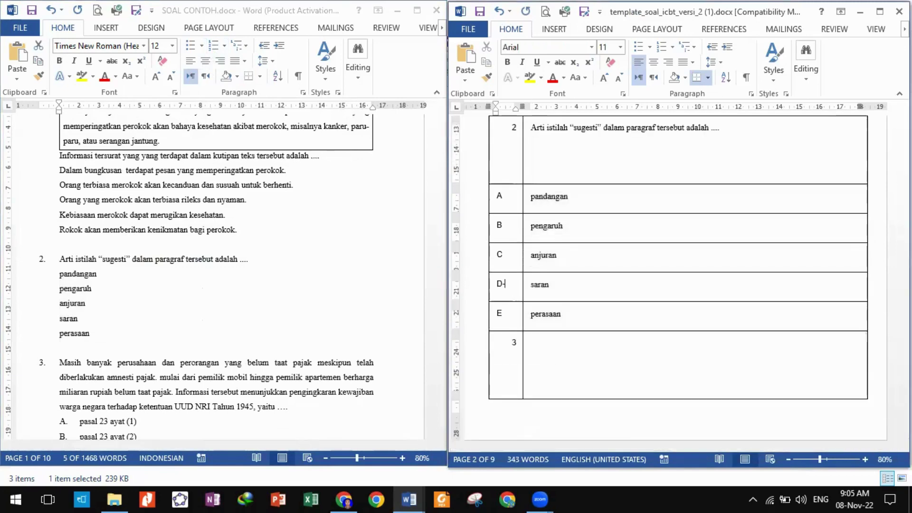
{"action": "type", "text": " Kunc"}
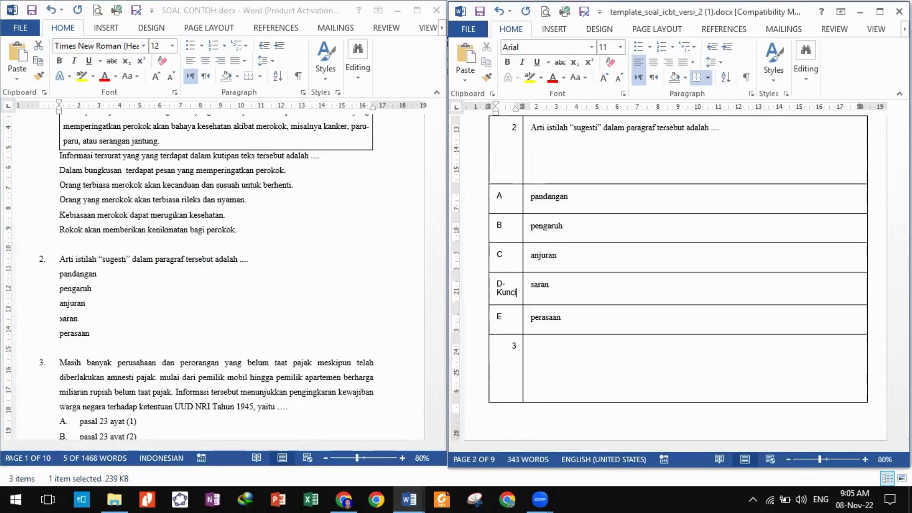
{"action": "type", "text": "i"}
{"action": "left_click", "coordinate": [560, 350]}
{"action": "scroll", "coordinate": [560, 349], "scroll_direction": "down", "scroll_amount": 1}
{"action": "scroll", "coordinate": [383, 363], "scroll_direction": "down", "scroll_amount": 4}
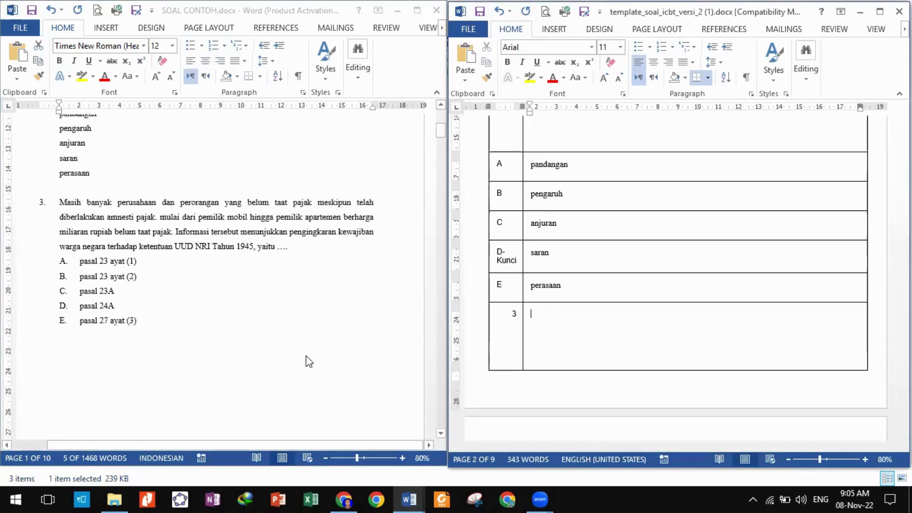
{"action": "scroll", "coordinate": [306, 360], "scroll_direction": "down", "scroll_amount": 6}
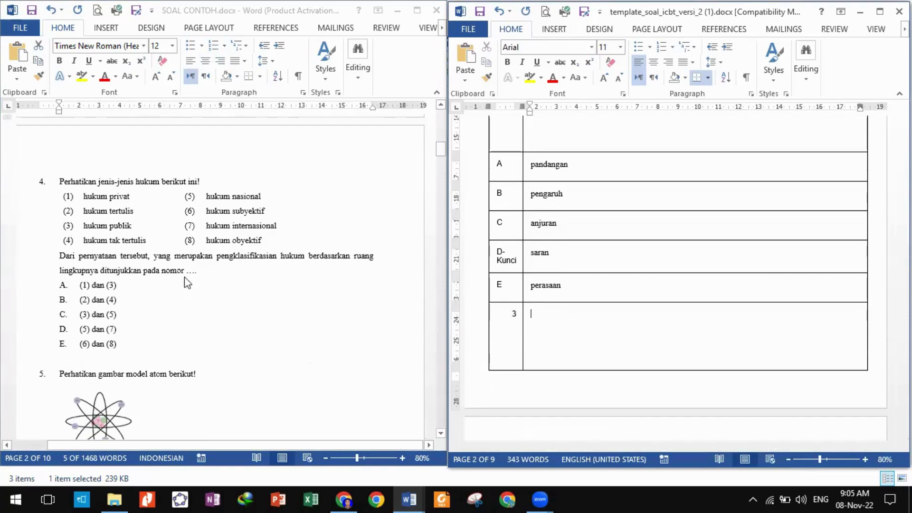
Copy question 4's opening line from the source into question 4's template cell.
{"action": "left_click", "coordinate": [155, 230]}
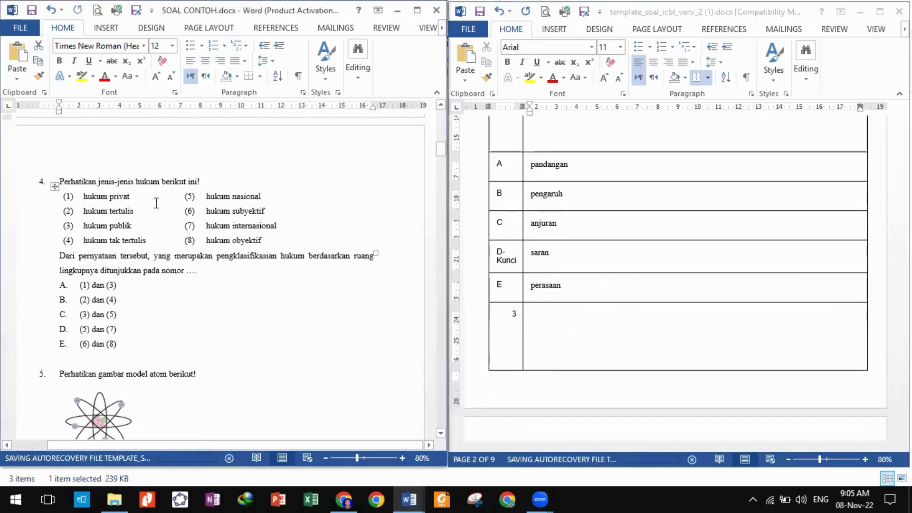
{"action": "triple_click", "coordinate": [203, 184]}
{"action": "key", "text": "ctrl+c"}
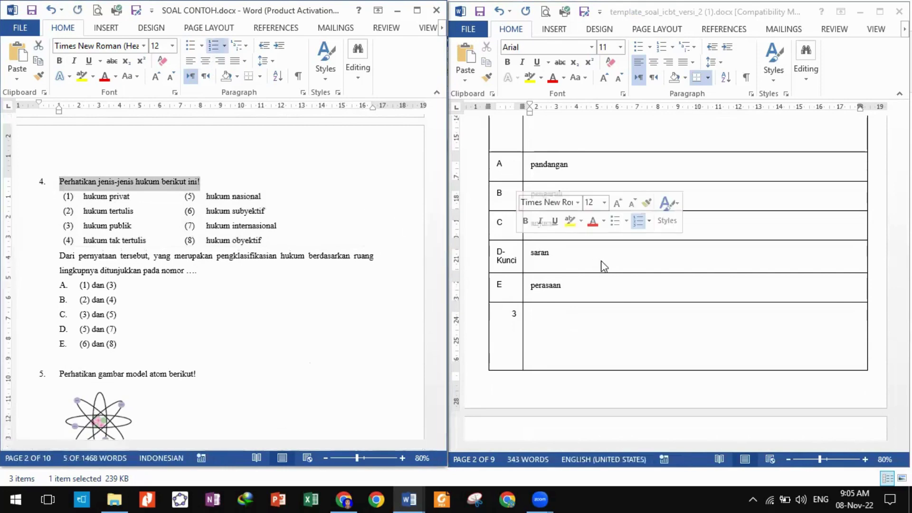
{"action": "left_click", "coordinate": [573, 331]}
{"action": "scroll", "coordinate": [573, 331], "scroll_direction": "down", "scroll_amount": 10}
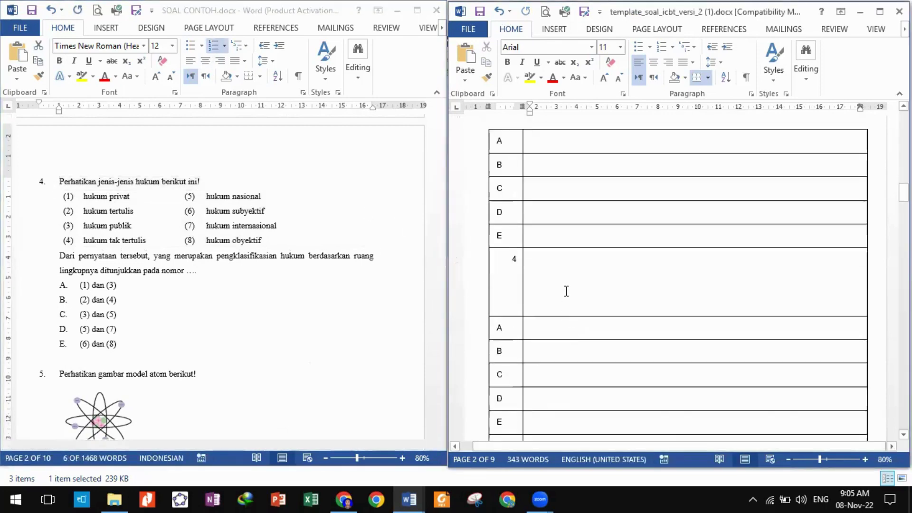
{"action": "left_click", "coordinate": [555, 275]}
{"action": "key", "text": "ctrl+v"}
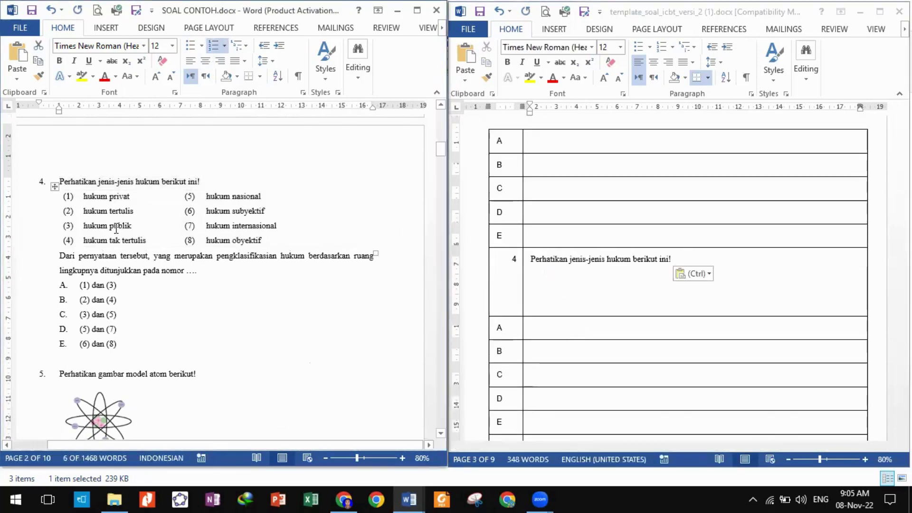
Paste hukum items (1)–(4) as a numbered list below the heading in question 4's cell.
{"action": "left_click", "coordinate": [59, 187]}
{"action": "left_click_drag", "start_coordinate": [64, 196], "coordinate": [278, 236]}
{"action": "left_click", "coordinate": [66, 200]}
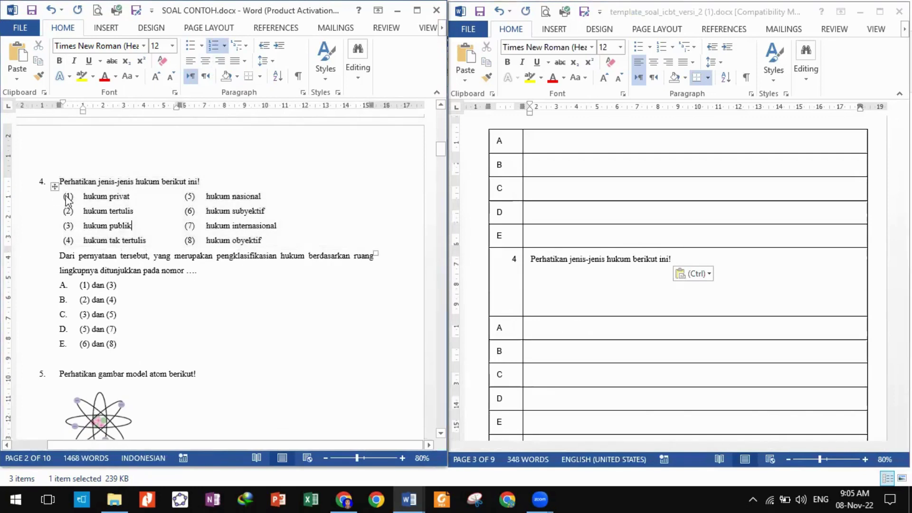
{"action": "left_click", "coordinate": [64, 197]}
{"action": "left_click", "coordinate": [67, 198]}
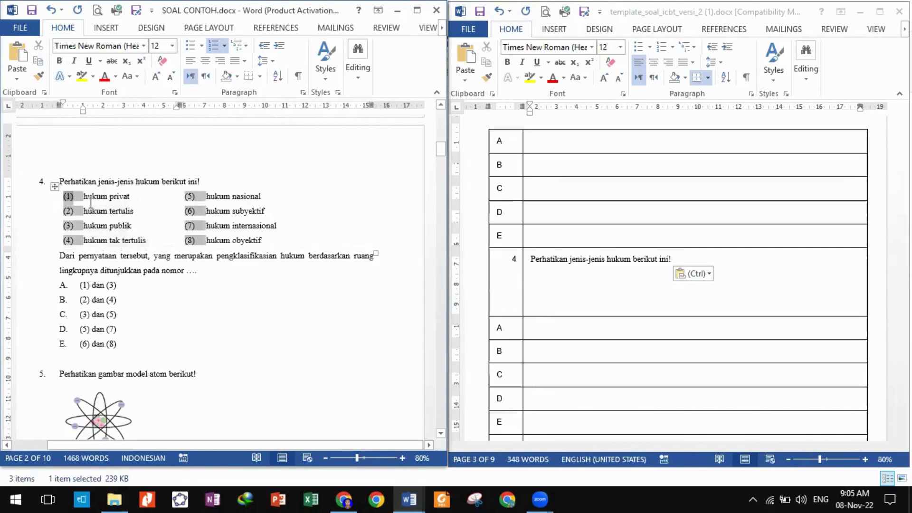
{"action": "left_click_drag", "start_coordinate": [149, 239], "coordinate": [90, 200]}
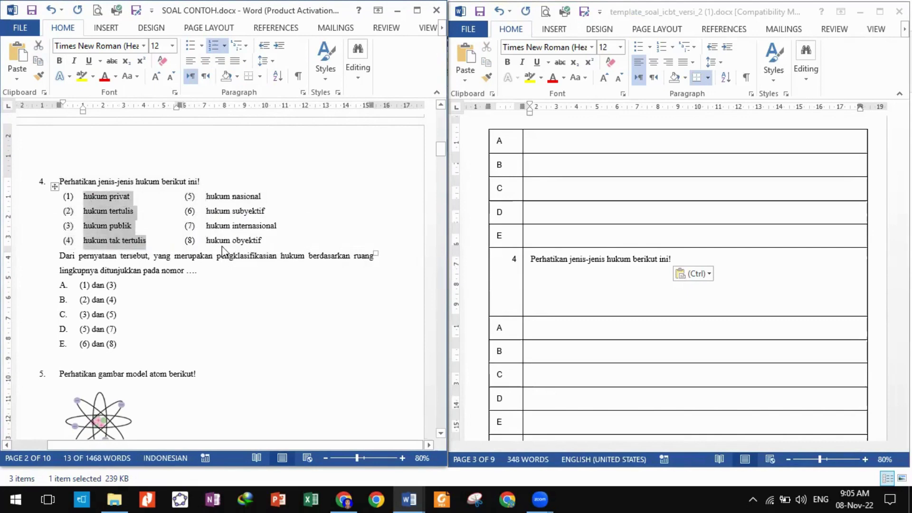
{"action": "left_click", "coordinate": [567, 283]}
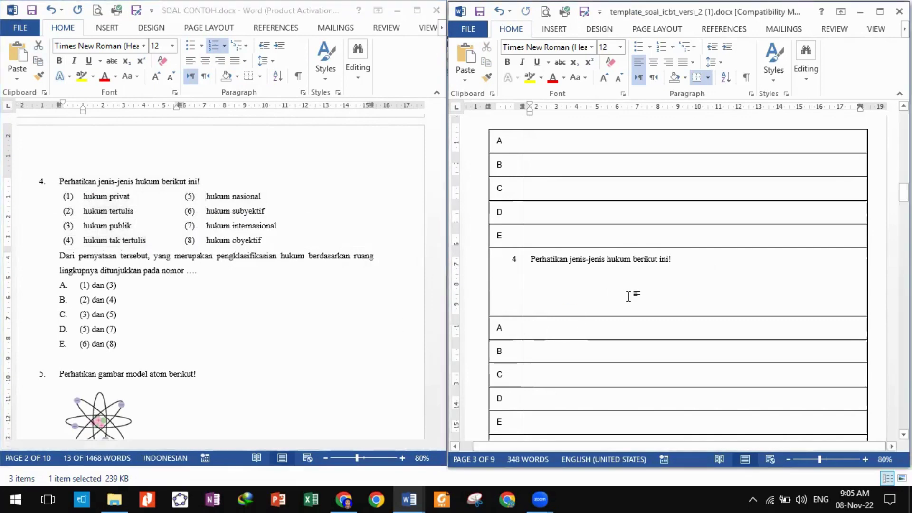
{"action": "left_click", "coordinate": [700, 276]}
{"action": "key", "text": "Return"}
{"action": "type", "text": "(1)\thukum privat (2)\thukum tertulis (3)\thukum publik hukum tak tertulis"}
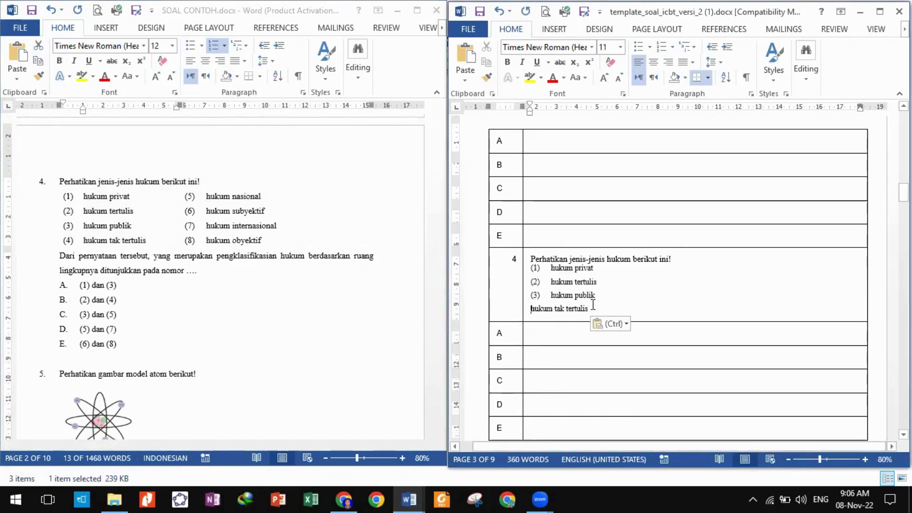
{"action": "key", "text": "BackSpace"}
{"action": "key", "text": "Return"}
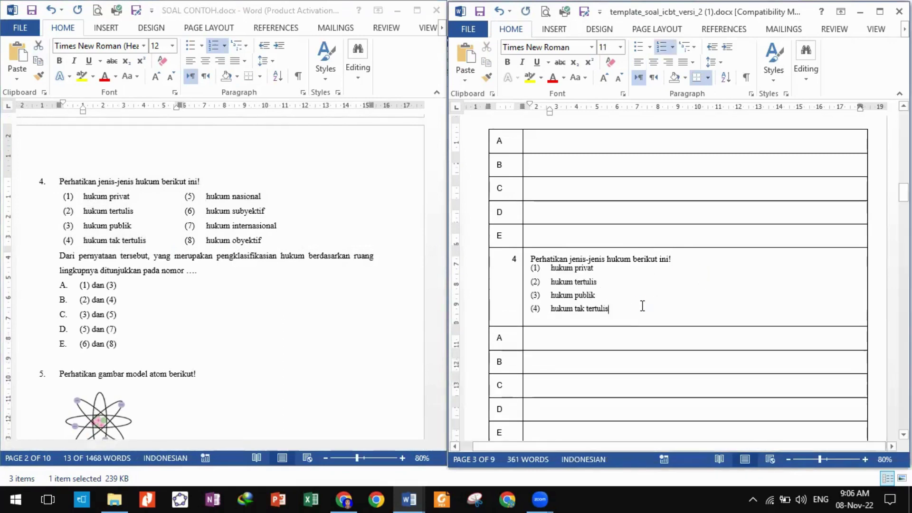
{"action": "key", "text": "Return"}
Add hukum items (5)–(8) to the list, followed by an unnumbered blank line.
{"action": "left_click", "coordinate": [245, 248]}
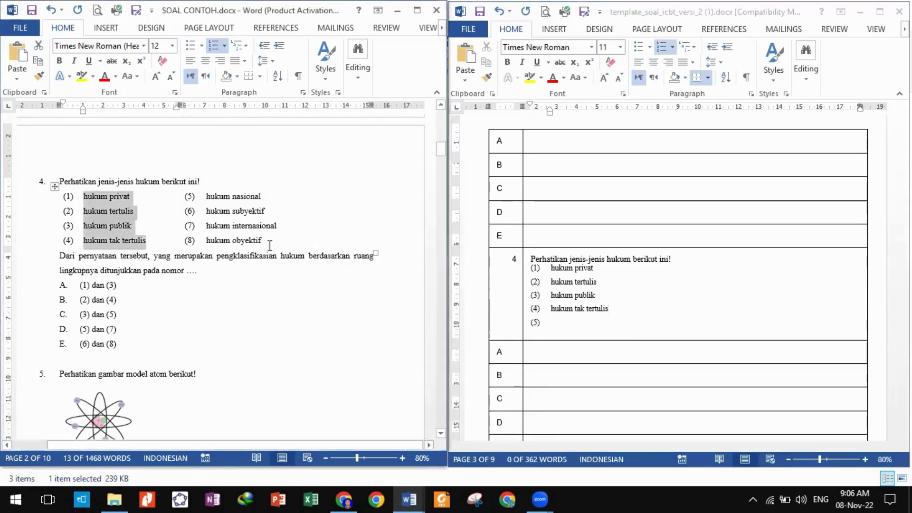
{"action": "left_click_drag", "start_coordinate": [270, 246], "coordinate": [207, 196]}
{"action": "key", "text": "ctrl+c"}
{"action": "right_click", "coordinate": [562, 330]}
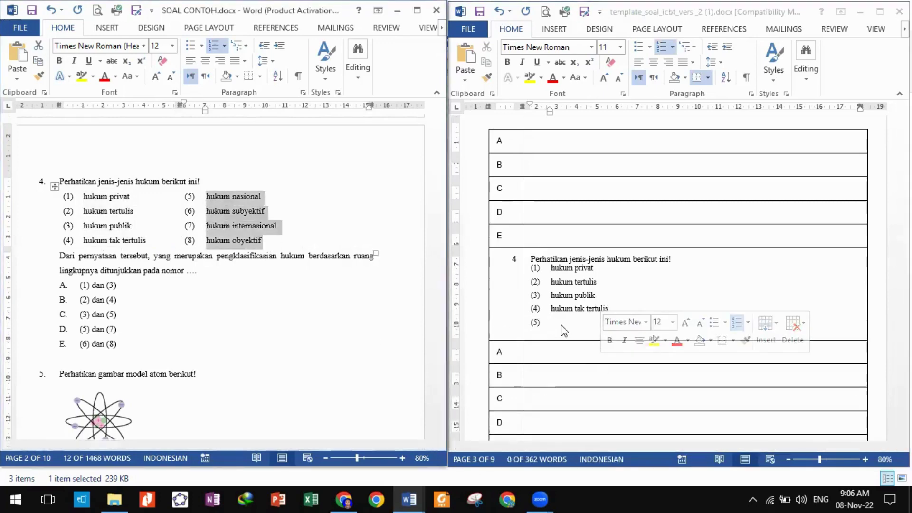
{"action": "key", "text": "ctrl+v"}
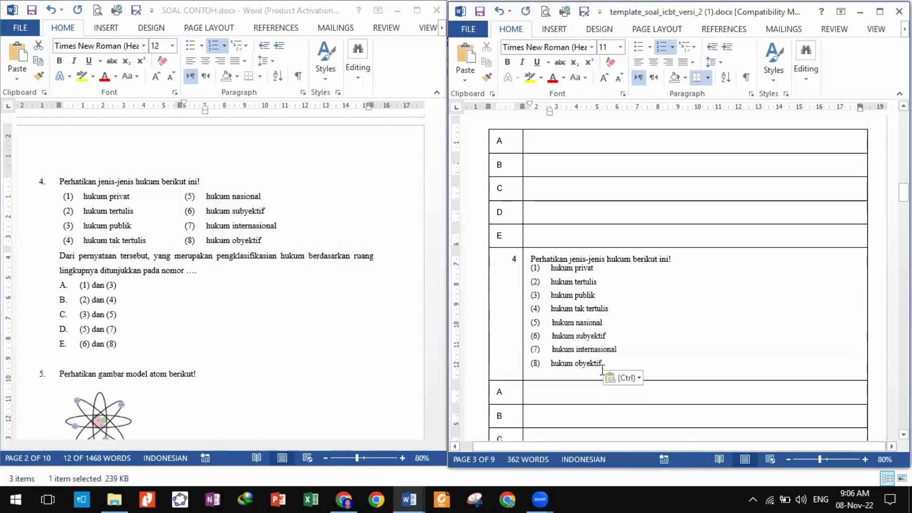
{"action": "key", "text": "Return"}
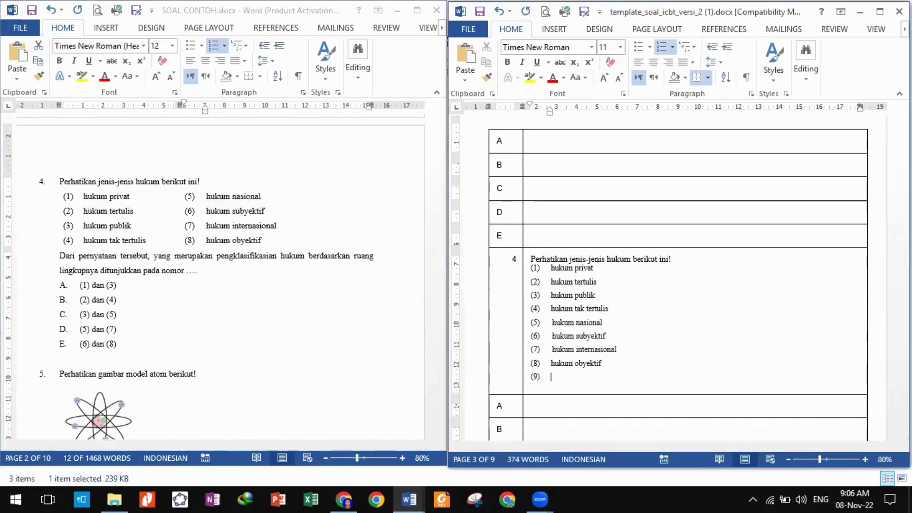
{"action": "key", "text": "BackSpace"}
{"action": "key", "text": "Return"}
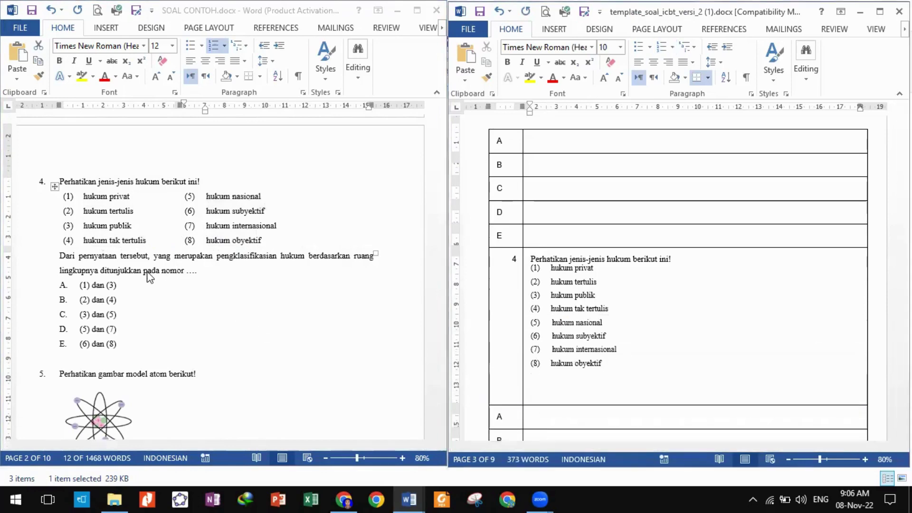
Paste the 'Dari pernyataan' question paragraph below item (8).
{"action": "left_click", "coordinate": [149, 276]}
{"action": "left_click_drag", "start_coordinate": [59, 256], "coordinate": [197, 273]}
{"action": "key", "text": "ctrl+c"}
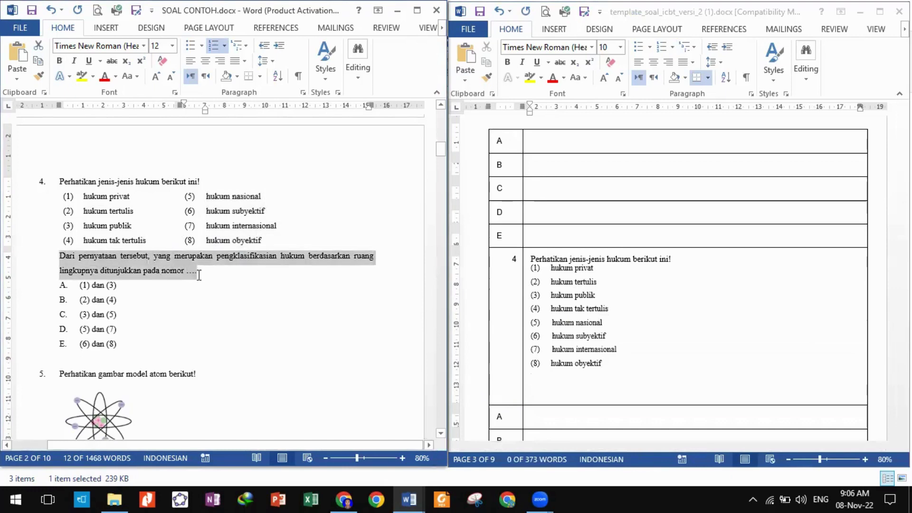
{"action": "left_click", "coordinate": [570, 388]}
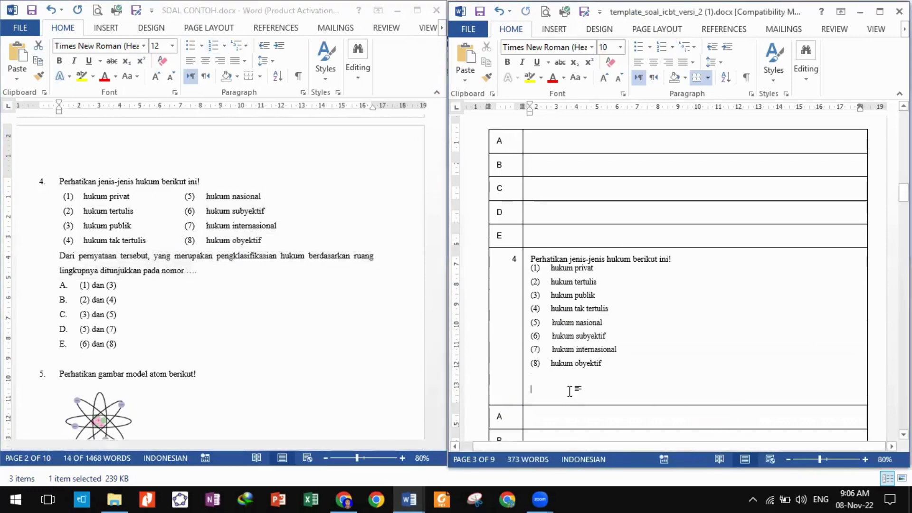
{"action": "key", "text": "ctrl+v"}
{"action": "scroll", "coordinate": [570, 389], "scroll_direction": "down", "scroll_amount": 2}
Paste unlettered options (1) dan (3) through (6) dan (8) into cells A–E, marking E '-kunci'.
{"action": "left_click", "coordinate": [83, 349]}
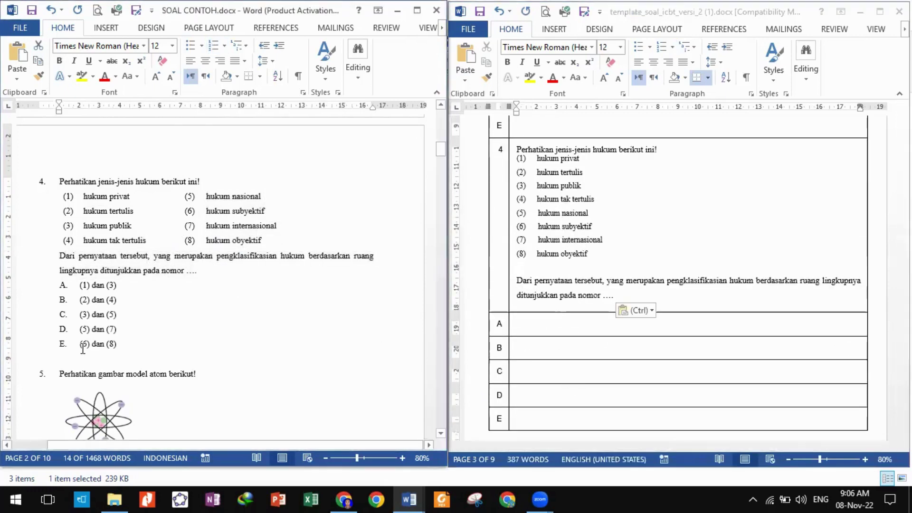
{"action": "left_click_drag", "start_coordinate": [134, 346], "coordinate": [83, 286]}
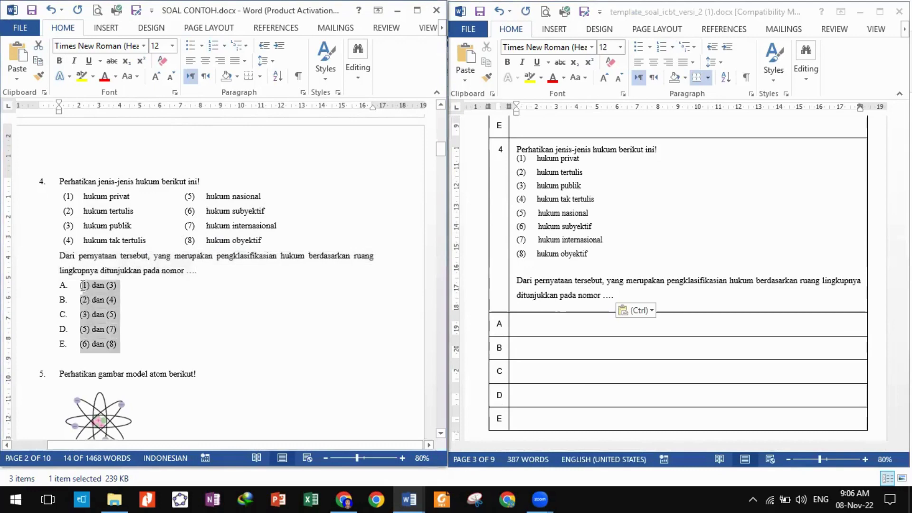
{"action": "left_click", "coordinate": [213, 46]}
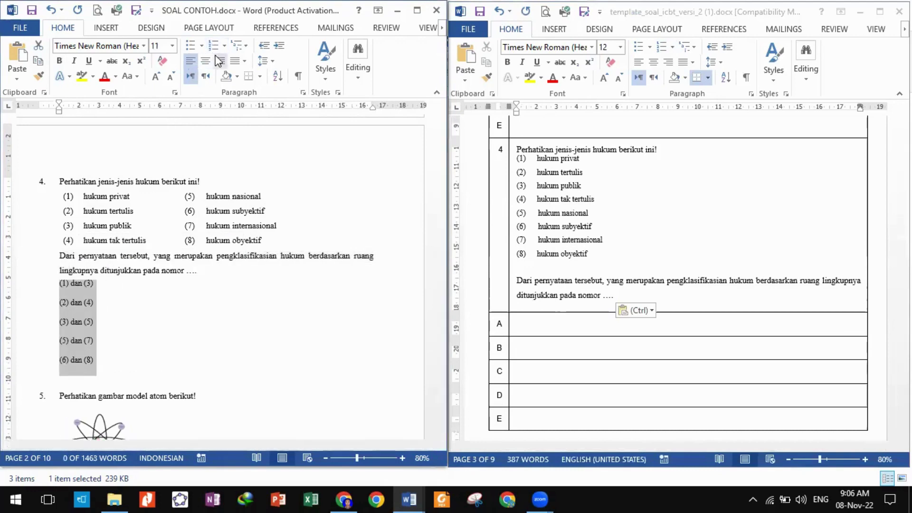
{"action": "left_click", "coordinate": [551, 322]}
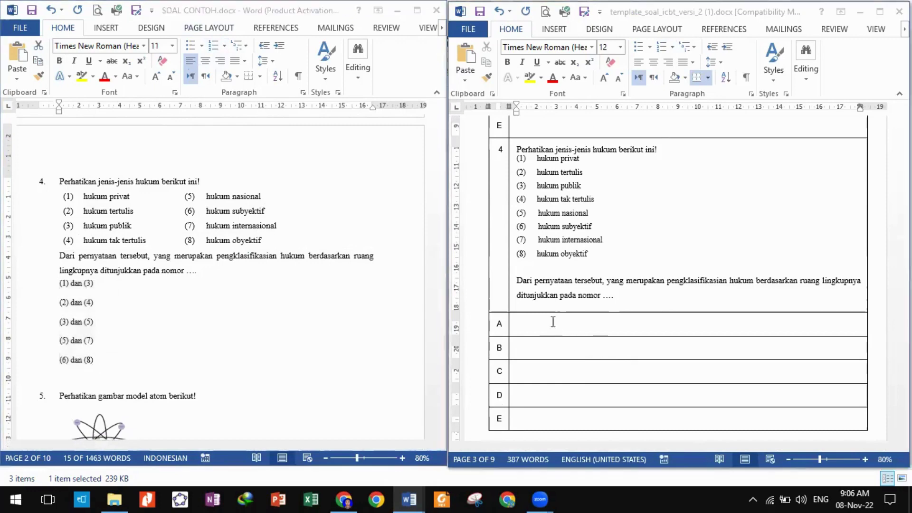
{"action": "left_click_drag", "start_coordinate": [551, 322], "coordinate": [554, 427]}
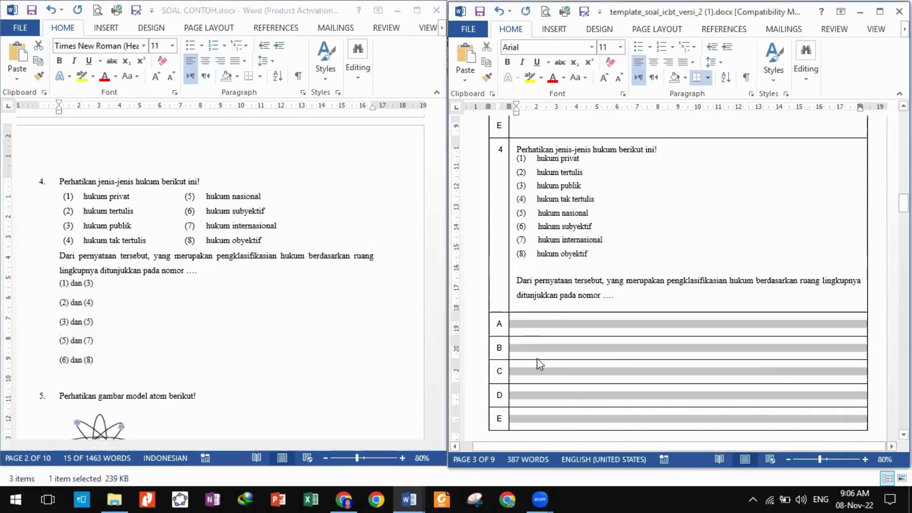
{"action": "right_click", "coordinate": [533, 323]}
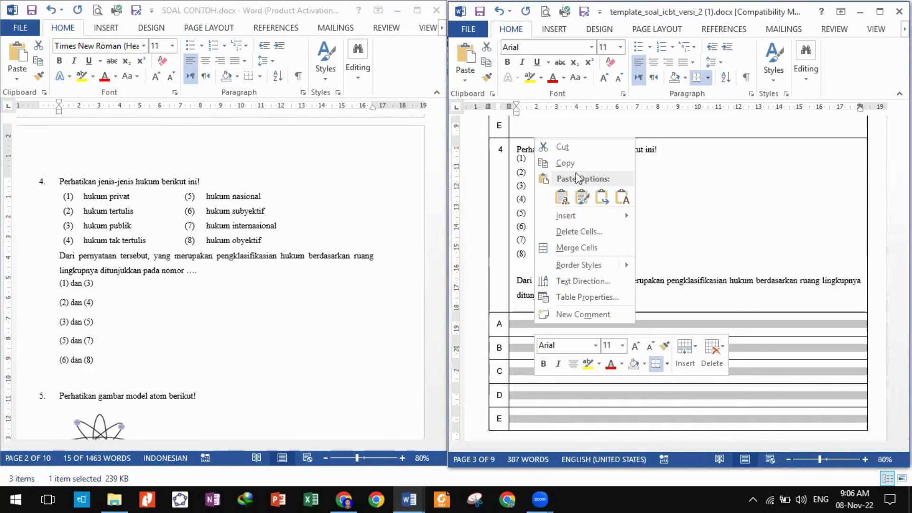
{"action": "left_click", "coordinate": [562, 196]}
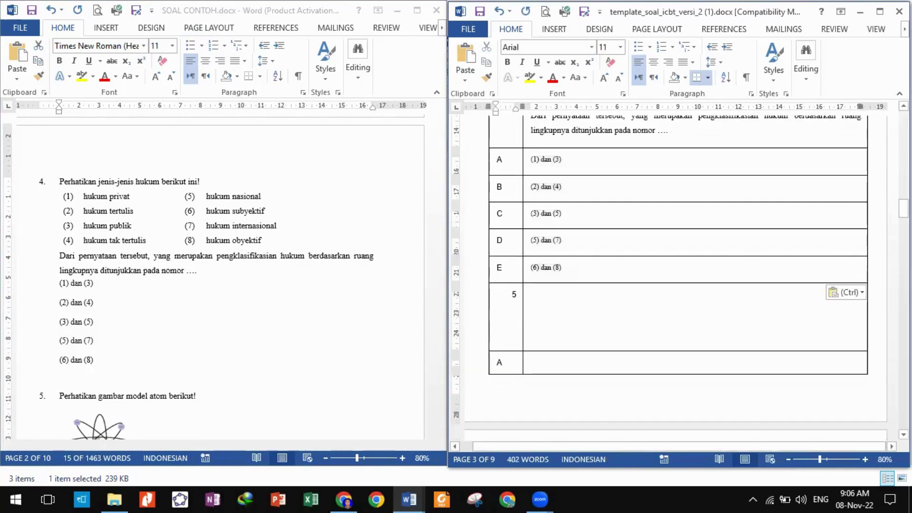
{"action": "type", "text": "-kunci"}
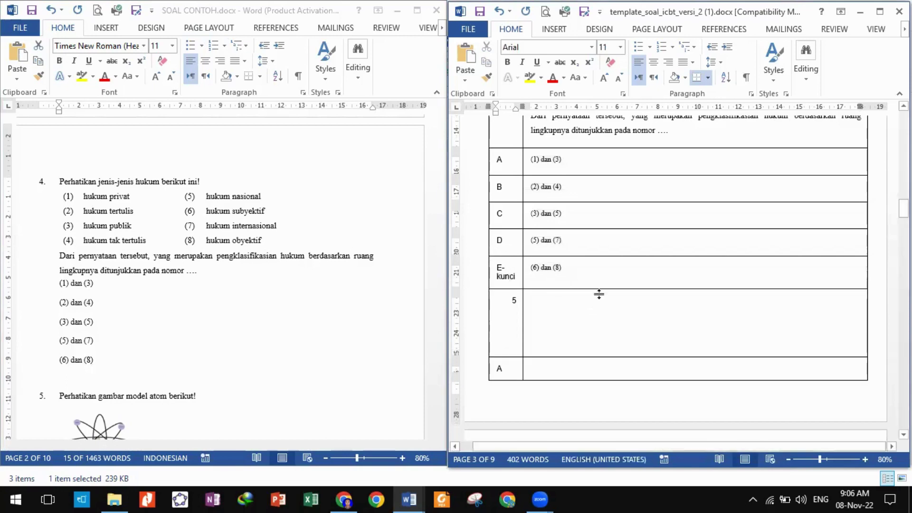
Paste question 5's opening line and atom picture into row 5, removing numbering and indent.
{"action": "scroll", "coordinate": [197, 341], "scroll_direction": "down", "scroll_amount": 3}
{"action": "scroll", "coordinate": [198, 342], "scroll_direction": "down", "scroll_amount": 2}
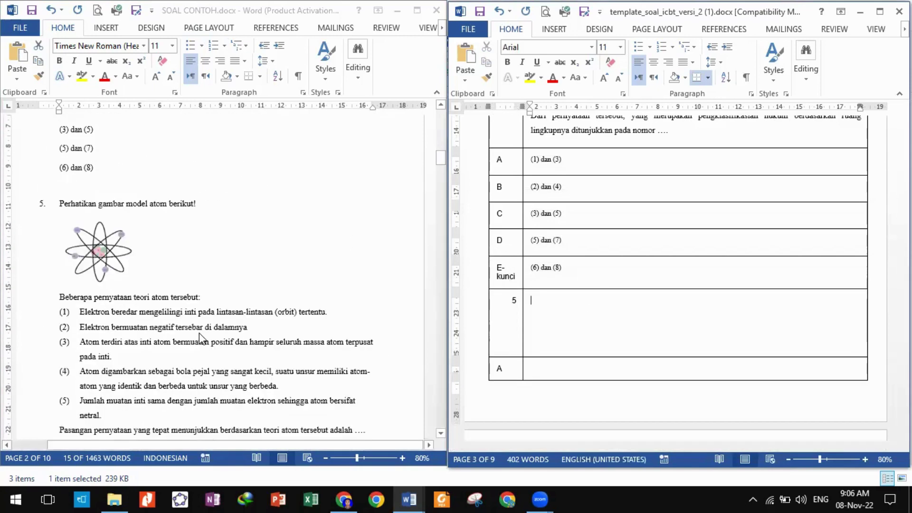
{"action": "left_click", "coordinate": [124, 237]}
{"action": "left_click_drag", "start_coordinate": [59, 172], "coordinate": [202, 271]}
{"action": "key", "text": "ctrl+c"}
{"action": "left_click", "coordinate": [494, 309]}
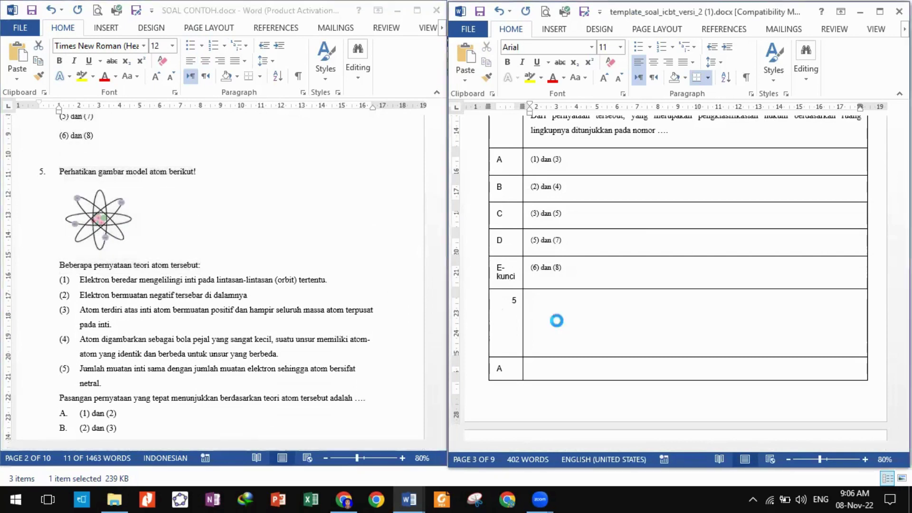
{"action": "key", "text": "ctrl+v"}
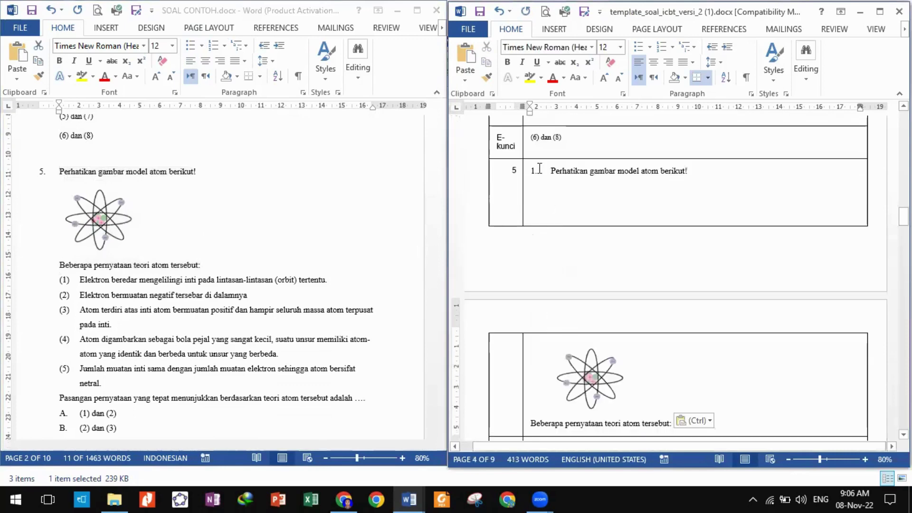
{"action": "left_click", "coordinate": [549, 171]}
{"action": "key", "text": "BackSpace"}
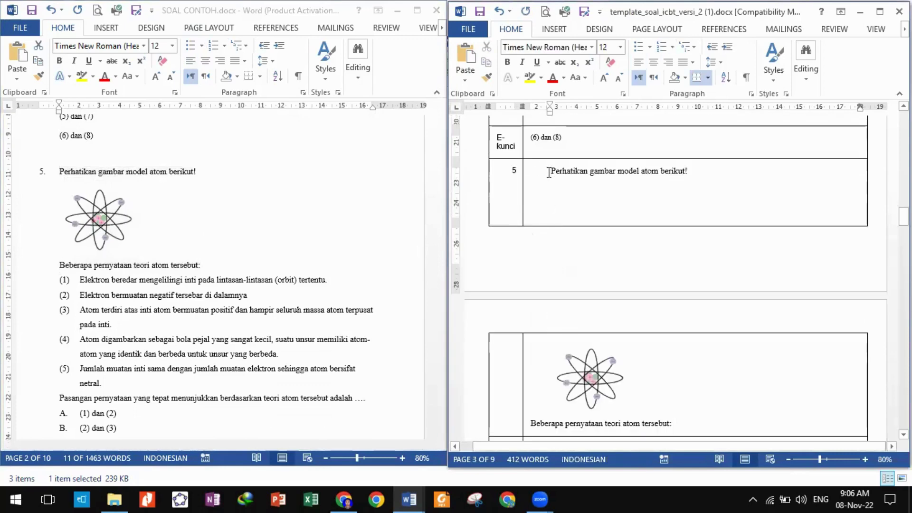
{"action": "key", "text": "BackSpace"}
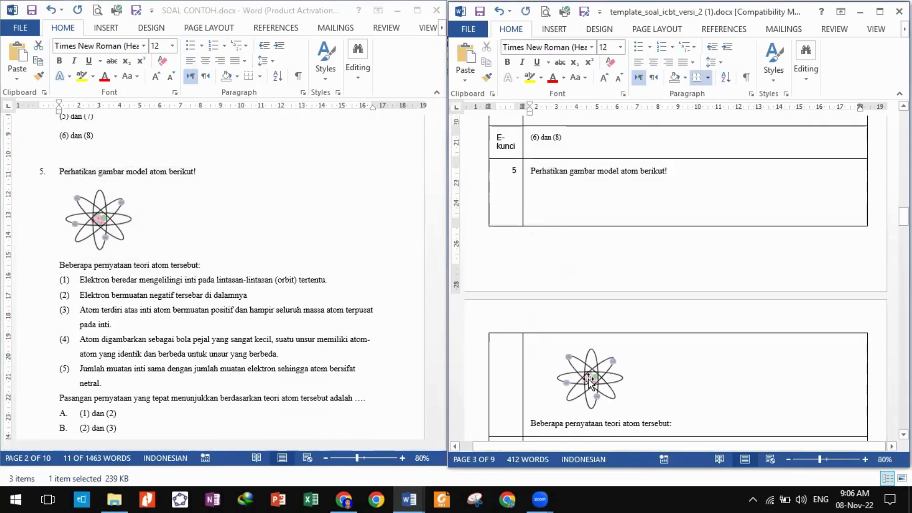
Set the atom picture to In Line with Text and align it left, adding a new line.
{"action": "left_click", "coordinate": [703, 395]}
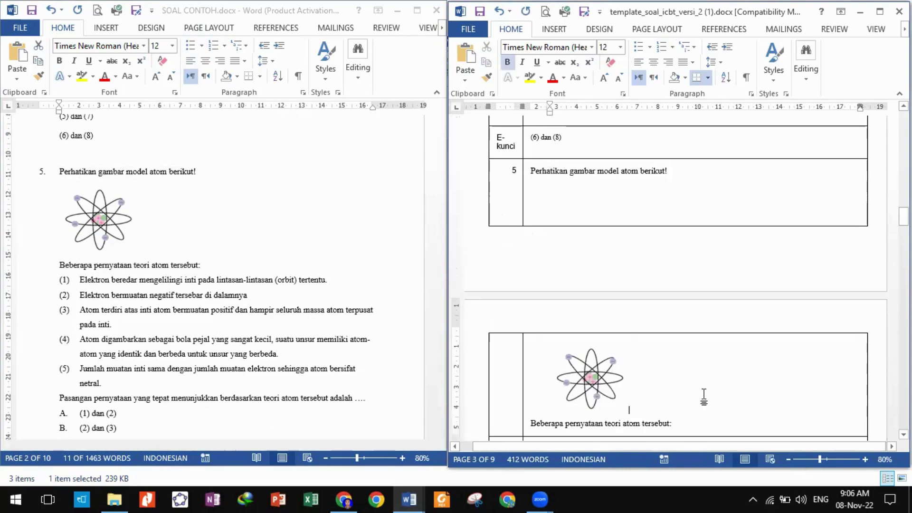
{"action": "left_click", "coordinate": [597, 395]}
{"action": "right_click", "coordinate": [597, 394]}
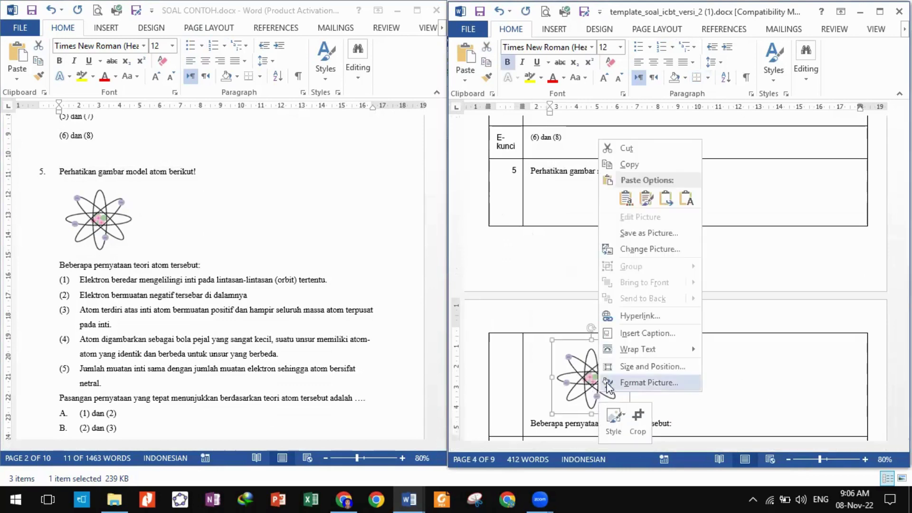
{"action": "left_click", "coordinate": [572, 380]}
{"action": "right_click", "coordinate": [572, 380]}
{"action": "mouse_move", "coordinate": [602, 338]}
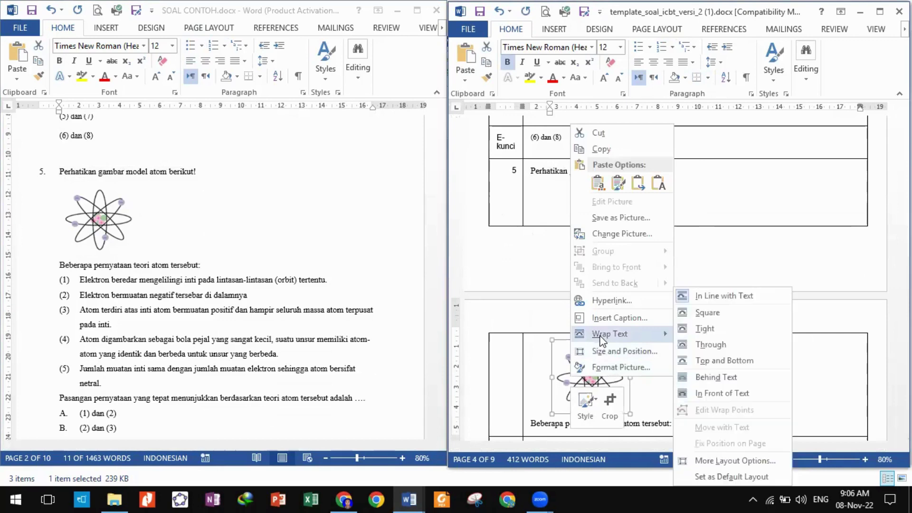
{"action": "left_click", "coordinate": [708, 297]}
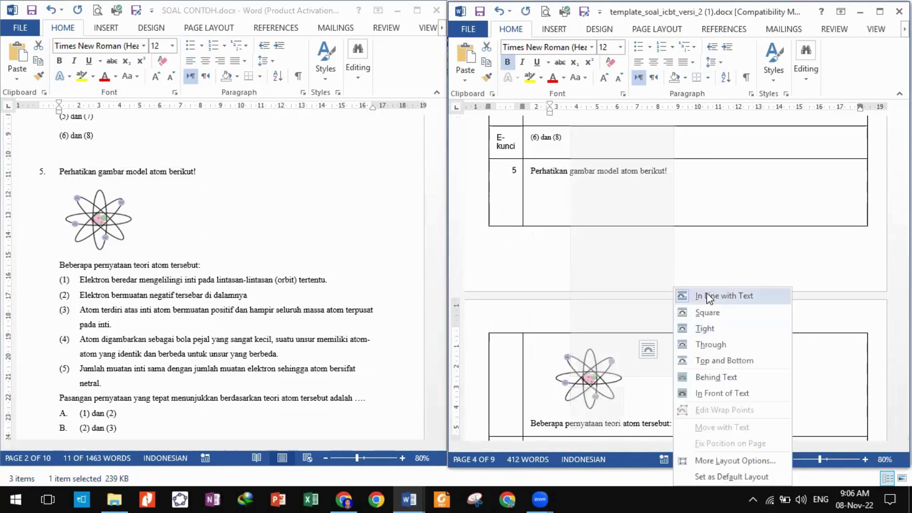
{"action": "left_click", "coordinate": [709, 297]}
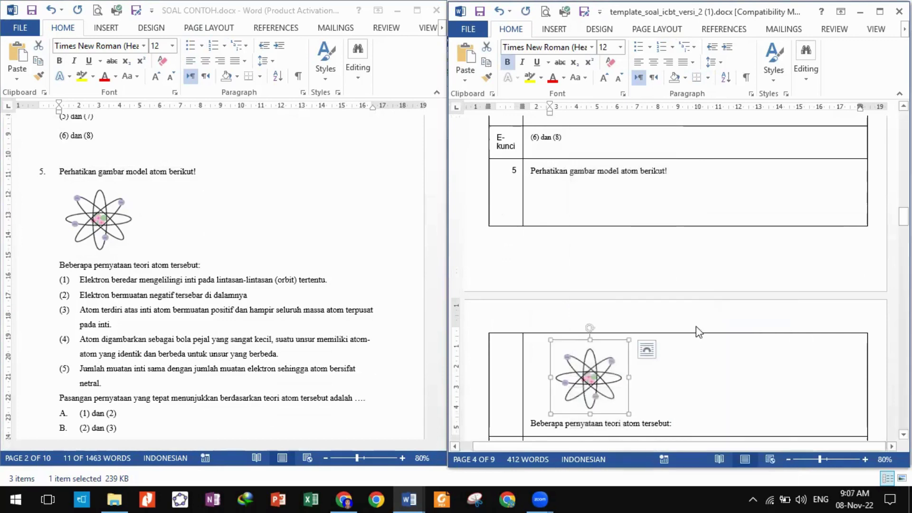
{"action": "left_click", "coordinate": [641, 398]}
{"action": "key", "text": "ctrl+shift+m"}
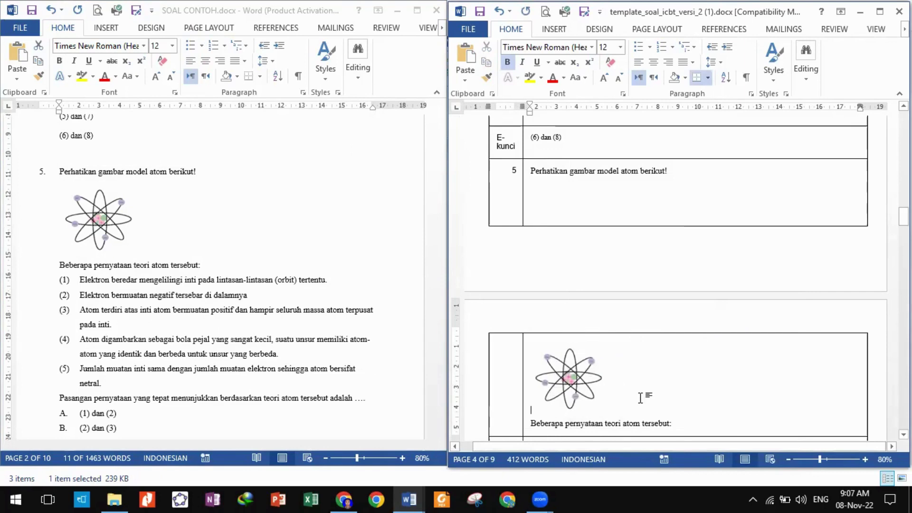
{"action": "scroll", "coordinate": [635, 412], "scroll_direction": "down", "scroll_amount": 3}
{"action": "key", "text": "Return"}
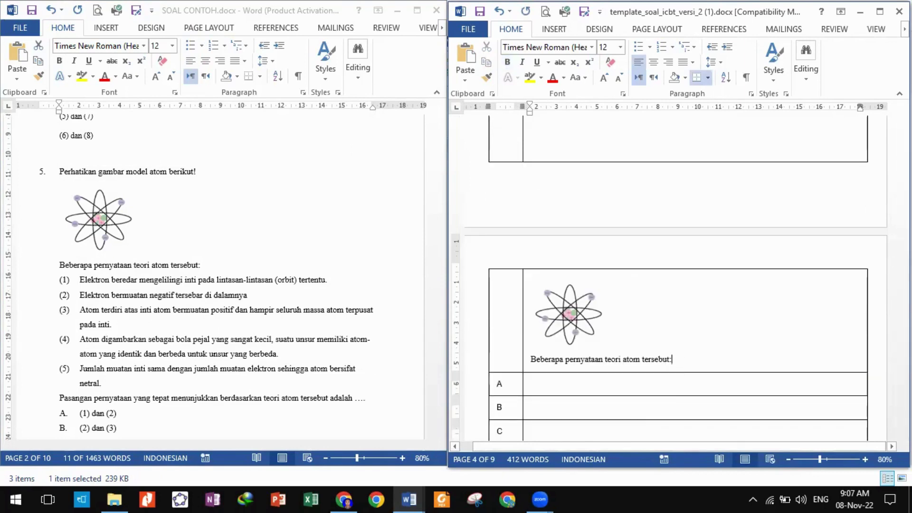
{"action": "key", "text": "alt+Tab"}
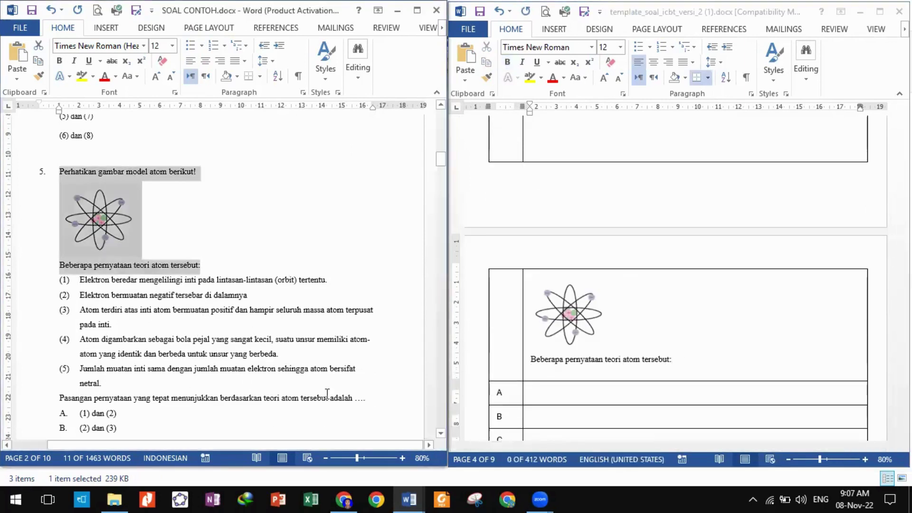
Paste question 5's five statements and question line below the intro sentence.
{"action": "left_click_drag", "start_coordinate": [372, 401], "coordinate": [80, 280]}
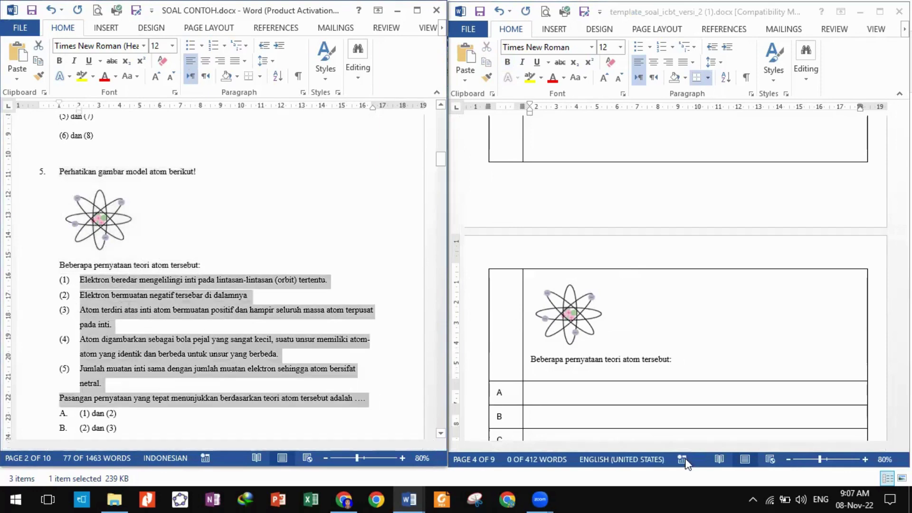
{"action": "scroll", "coordinate": [596, 395], "scroll_direction": "down", "scroll_amount": 3}
{"action": "key", "text": "ctrl+c"}
{"action": "left_click", "coordinate": [624, 277]}
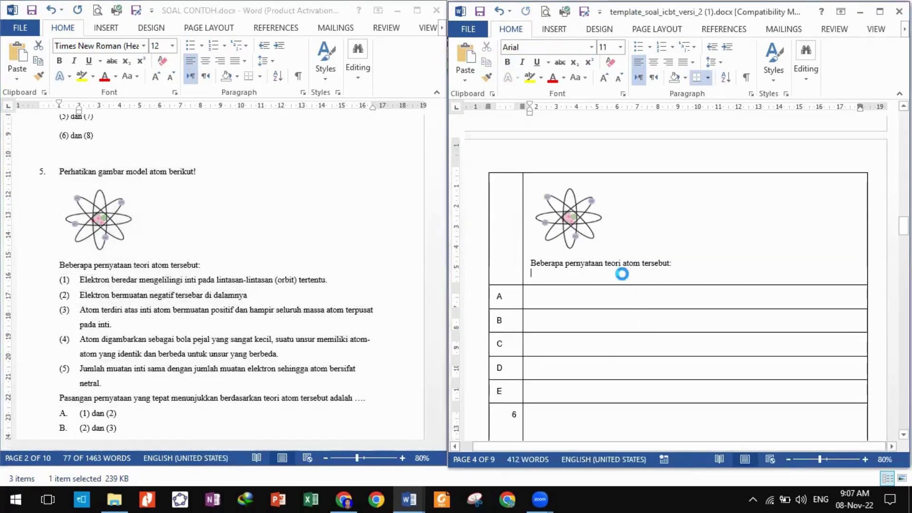
{"action": "key", "text": "ctrl+v"}
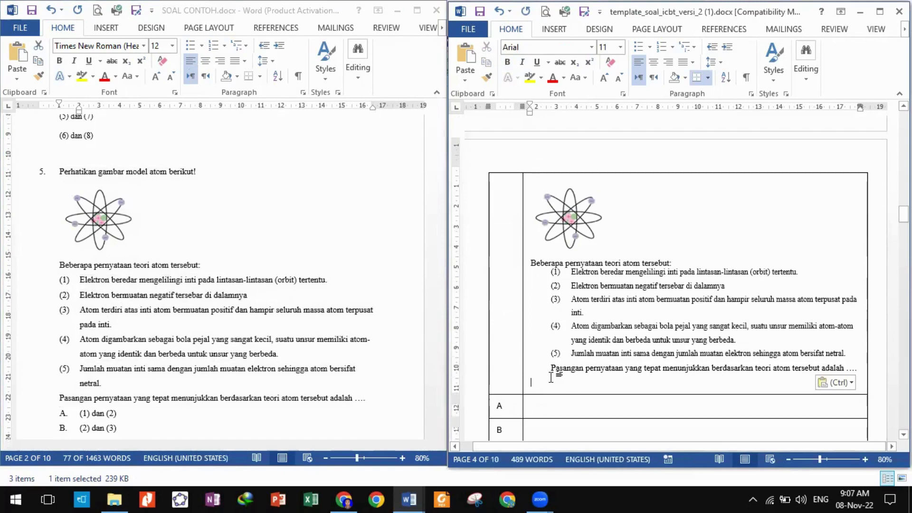
{"action": "key", "text": "BackSpace"}
{"action": "key", "text": "BackSpace"}
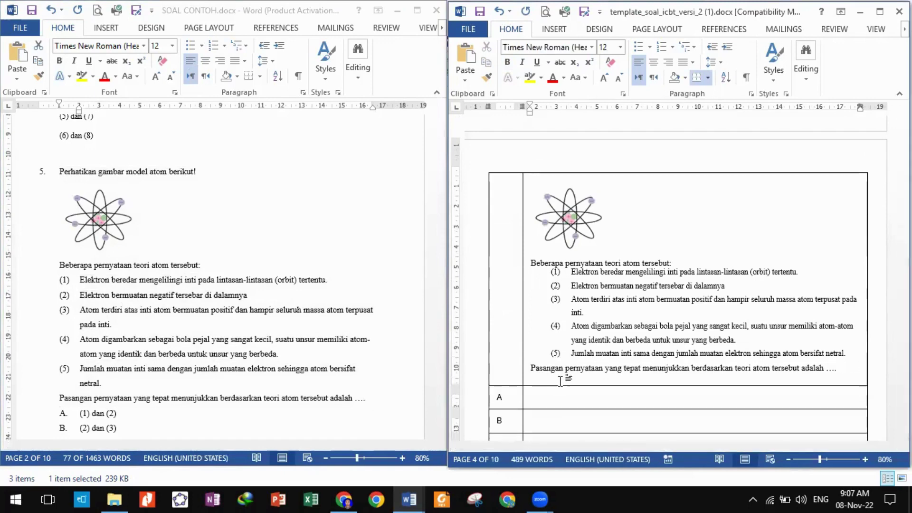
Paste options (1) dan (2) through (4) dan (5) into cells A–E and mark A '-kunci'.
{"action": "scroll", "coordinate": [563, 381], "scroll_direction": "down", "scroll_amount": 3}
{"action": "left_click", "coordinate": [549, 303]}
{"action": "scroll", "coordinate": [135, 371], "scroll_direction": "down", "scroll_amount": 4}
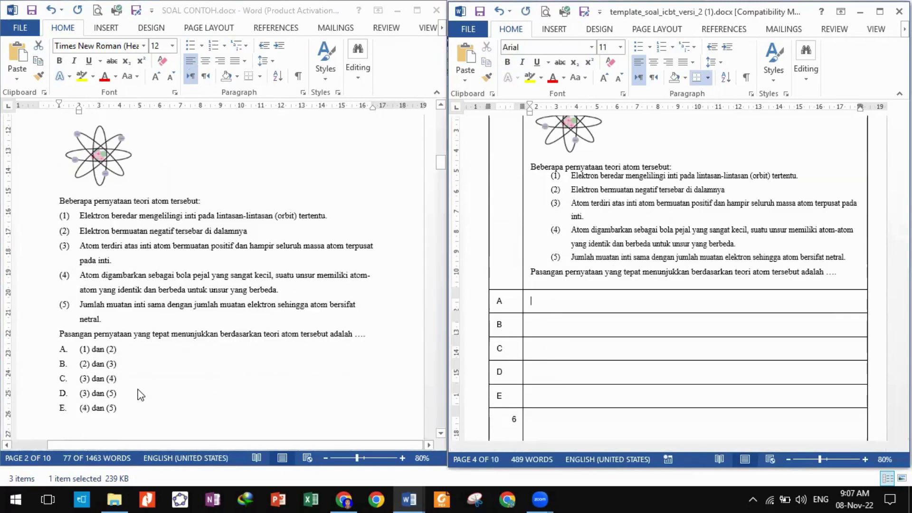
{"action": "left_click", "coordinate": [116, 313]}
{"action": "left_click_drag", "start_coordinate": [121, 314], "coordinate": [81, 259]}
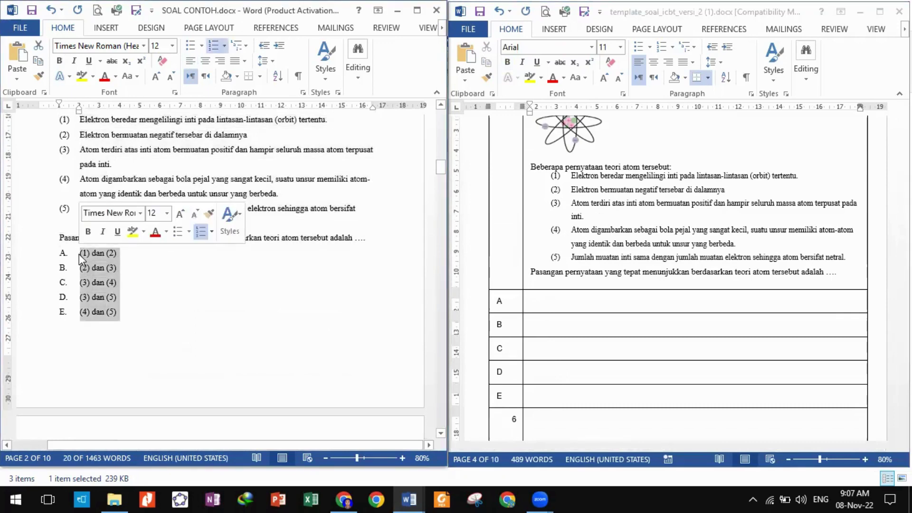
{"action": "left_click", "coordinate": [214, 45]}
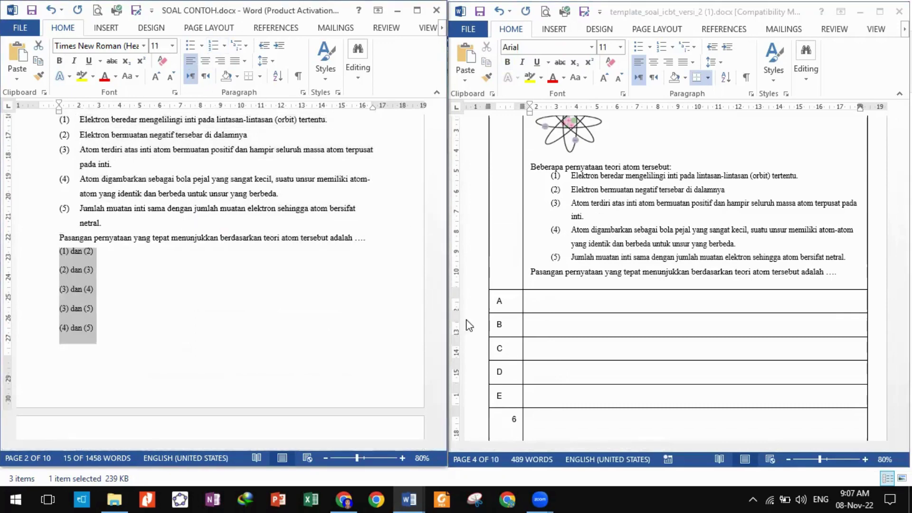
{"action": "left_click", "coordinate": [557, 308]}
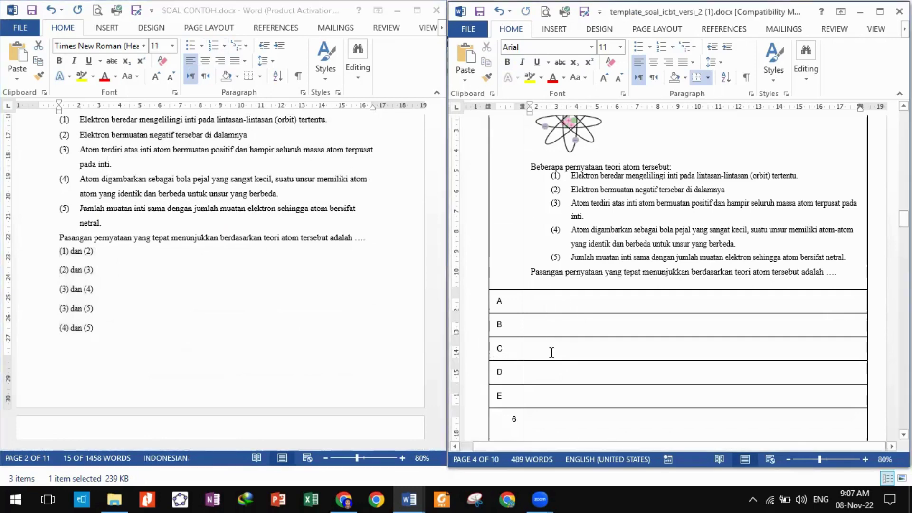
{"action": "left_click", "coordinate": [553, 388], "text": "shift"}
{"action": "right_click", "coordinate": [539, 305]}
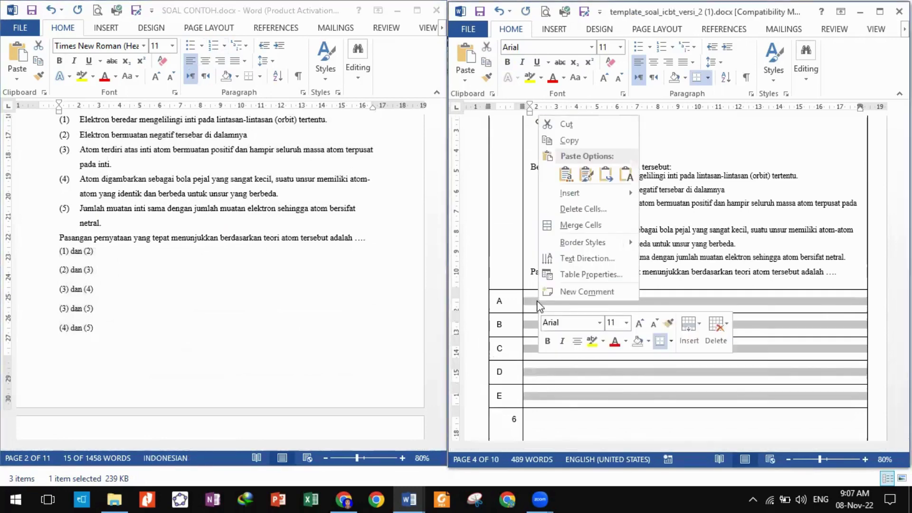
{"action": "left_click", "coordinate": [565, 174]}
{"action": "scroll", "coordinate": [549, 316], "scroll_direction": "down", "scroll_amount": 5}
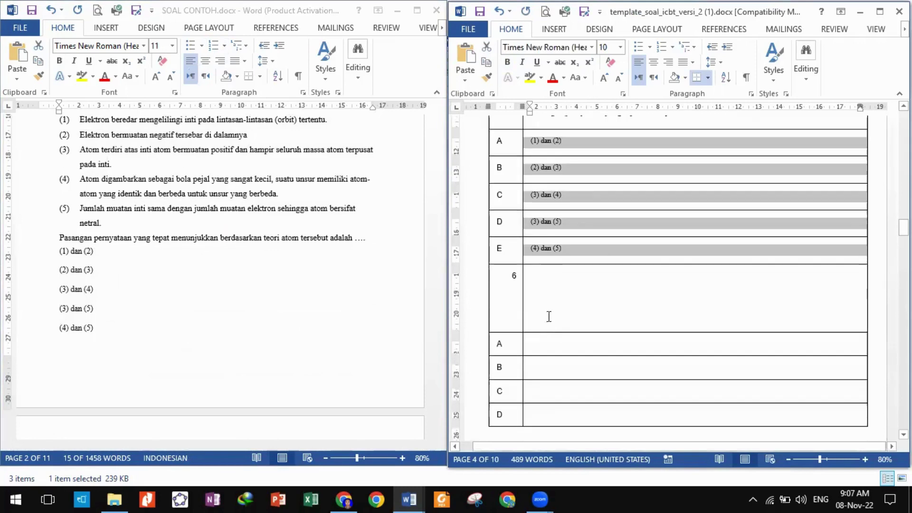
{"action": "left_click", "coordinate": [505, 140]}
{"action": "type", "text": "-"}
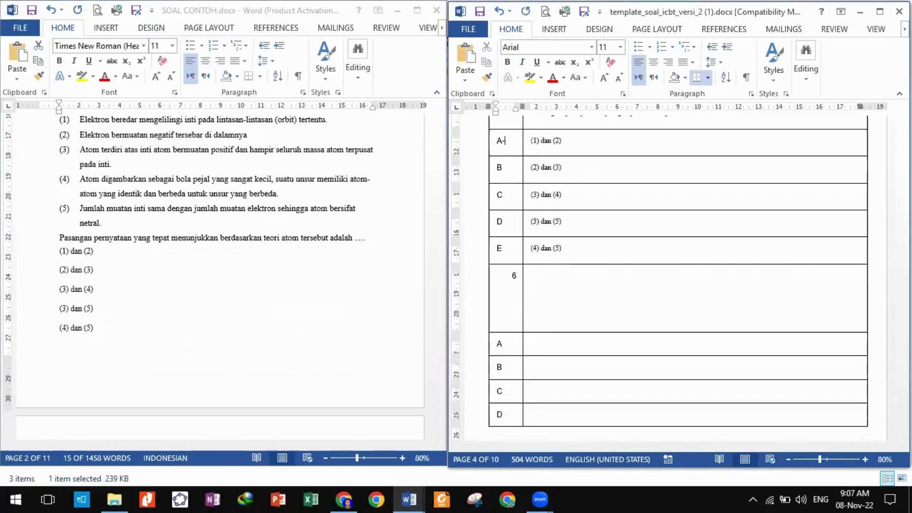
{"action": "type", "text": "kunci"}
{"action": "left_click", "coordinate": [193, 273]}
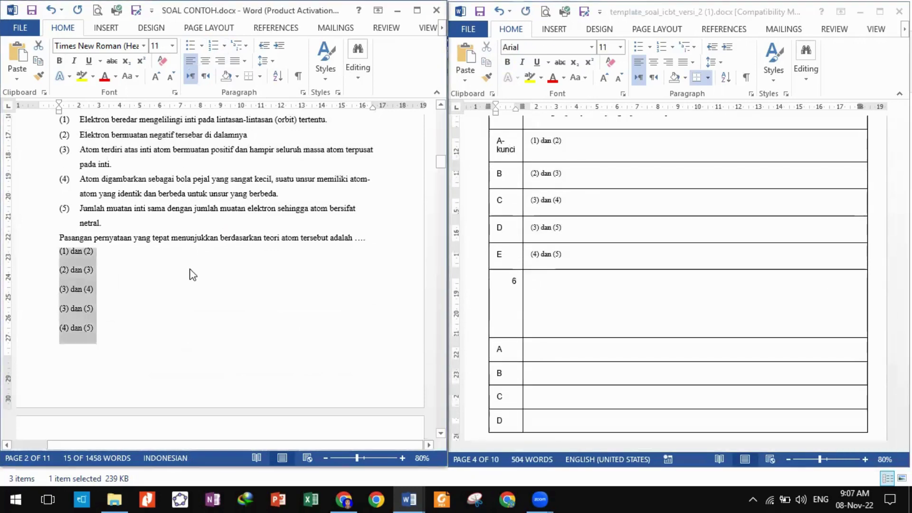
Copy 'Perhatikan tabel data berikut ini:' into question 6's template cell.
{"action": "scroll", "coordinate": [193, 268], "scroll_direction": "down", "scroll_amount": 5}
{"action": "scroll", "coordinate": [195, 261], "scroll_direction": "down", "scroll_amount": 13}
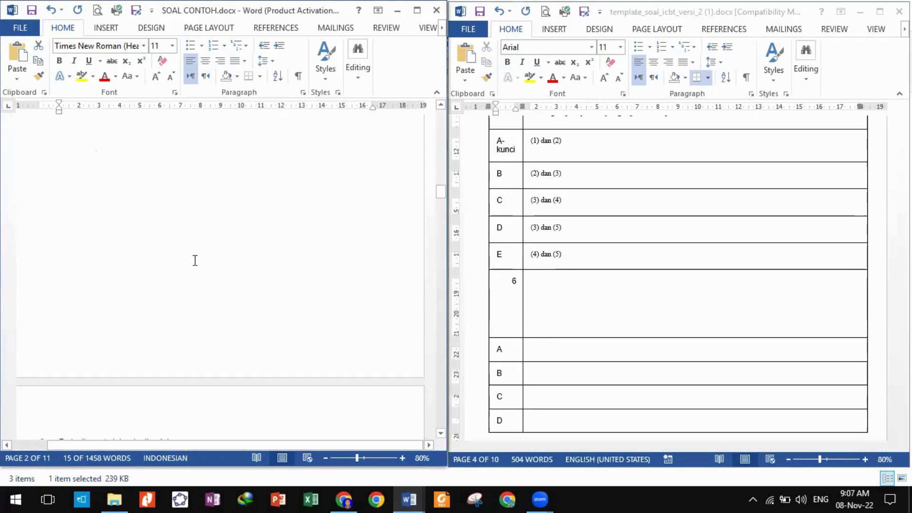
{"action": "scroll", "coordinate": [198, 257], "scroll_direction": "up", "scroll_amount": 1}
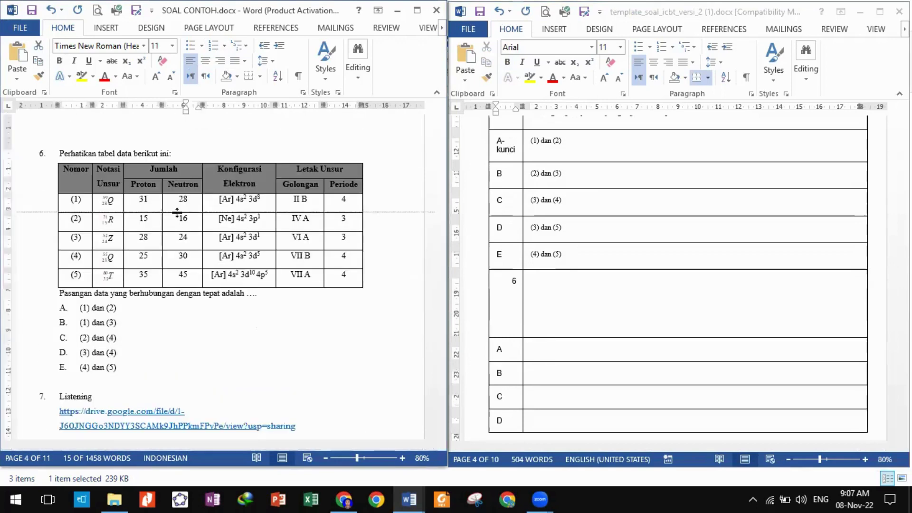
{"action": "left_click", "coordinate": [566, 280]}
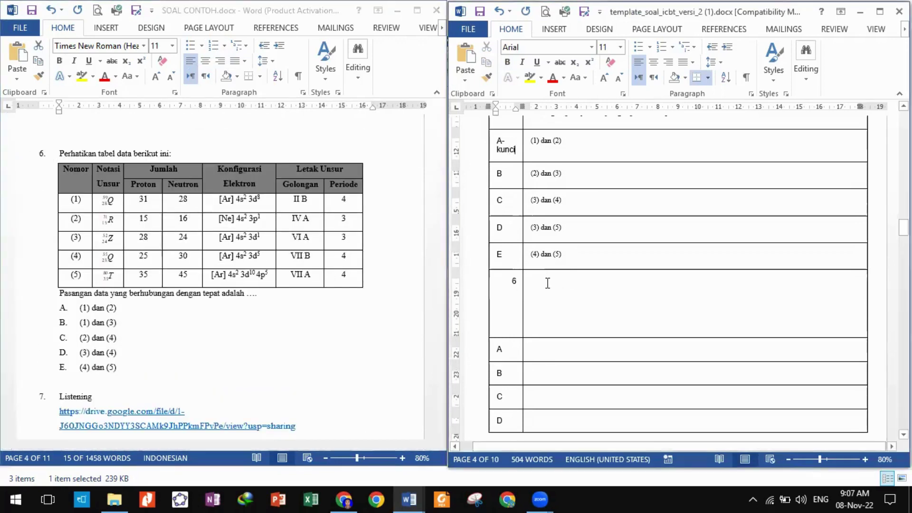
{"action": "left_click", "coordinate": [61, 152]}
{"action": "left_click_drag", "start_coordinate": [61, 152], "coordinate": [175, 153]}
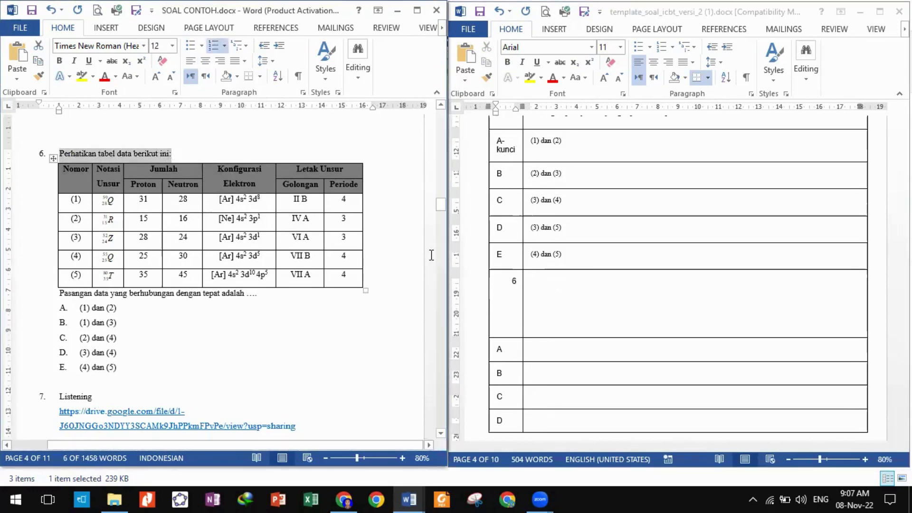
{"action": "left_click", "coordinate": [548, 286]}
{"action": "key", "text": "ctrl+v"}
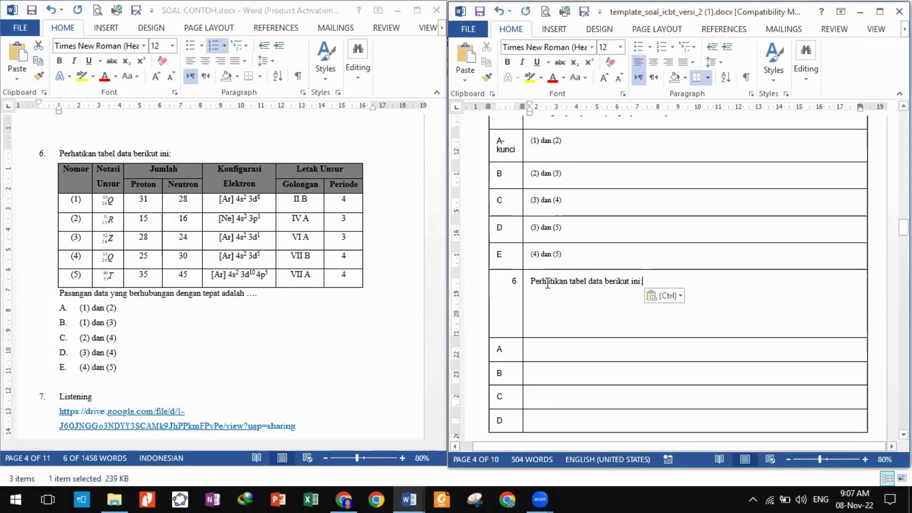
{"action": "key", "text": "alt+Tab"}
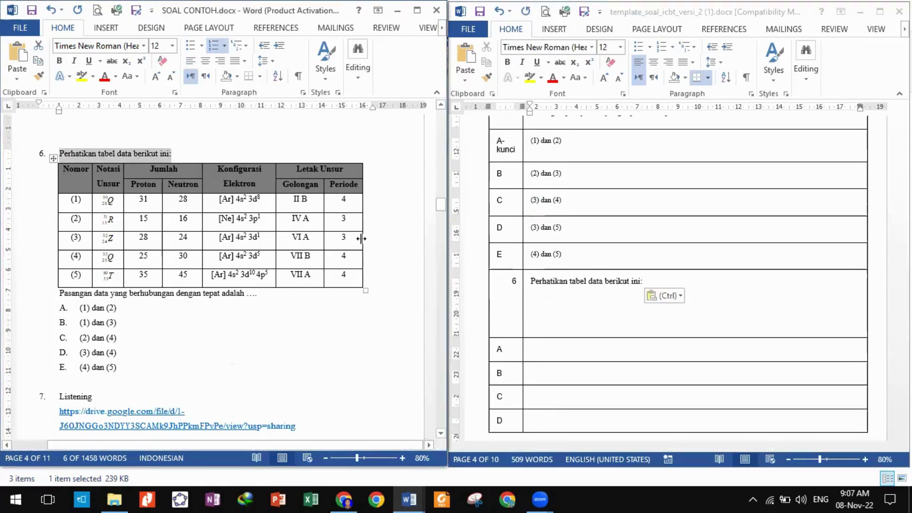
Widen the source document's window and zoom its view to 130%.
{"action": "scroll", "coordinate": [329, 335], "scroll_direction": "up", "scroll_amount": 1, "text": "ctrl"}
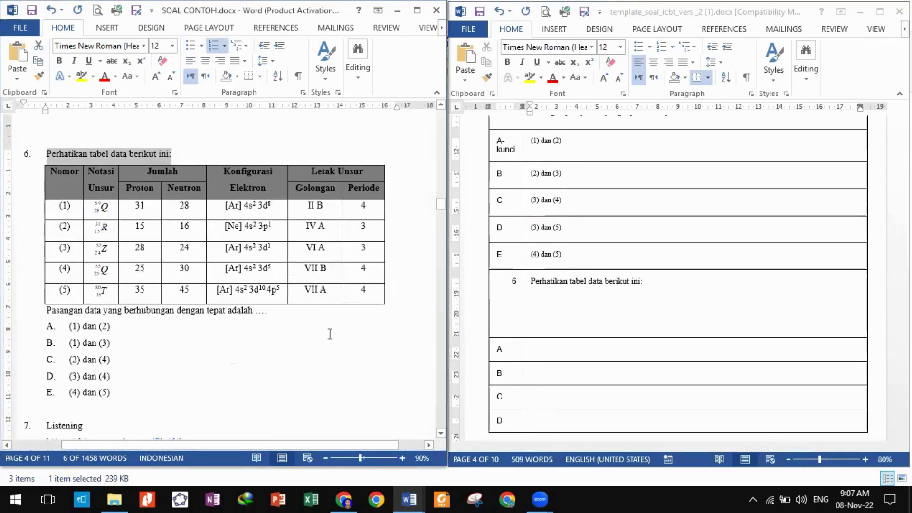
{"action": "scroll", "coordinate": [329, 334], "scroll_direction": "up", "scroll_amount": 1, "text": "ctrl"}
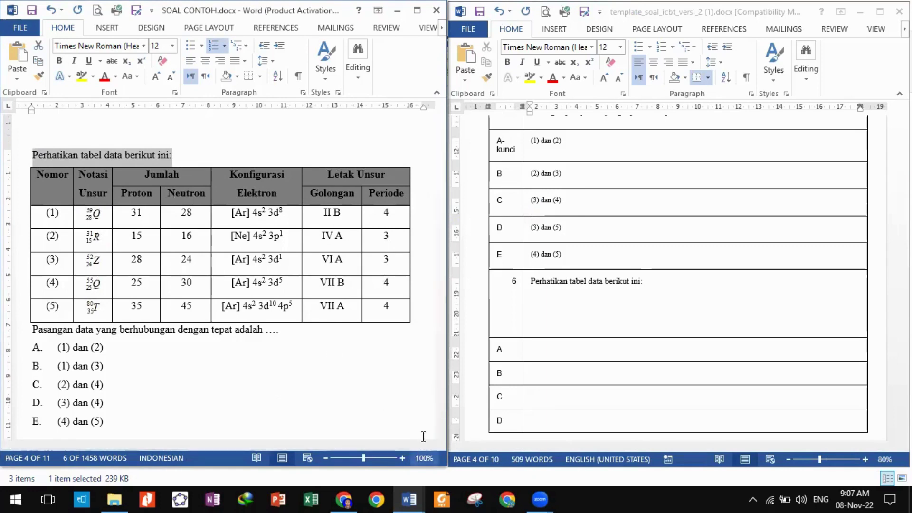
{"action": "left_click_drag", "start_coordinate": [446, 411], "coordinate": [565, 412]}
{"action": "left_click", "coordinate": [521, 458]}
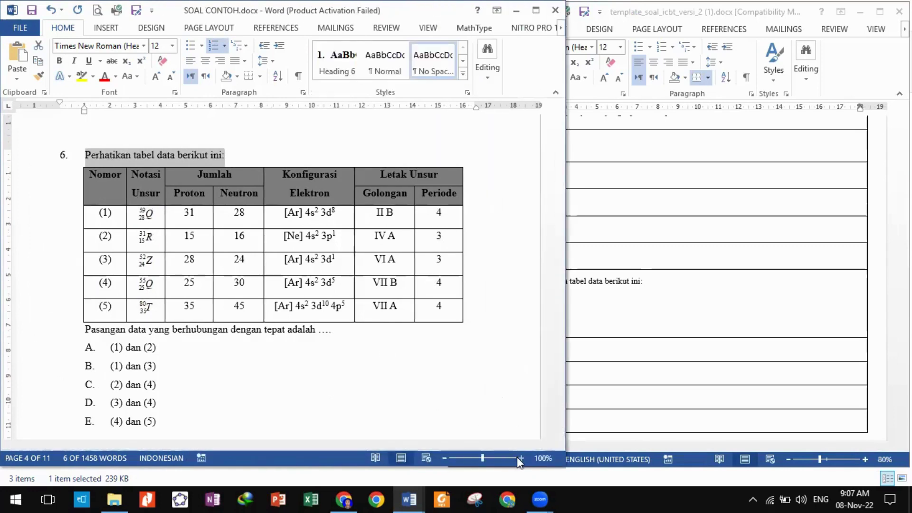
{"action": "left_click", "coordinate": [521, 457]}
{"action": "left_click", "coordinate": [521, 458]}
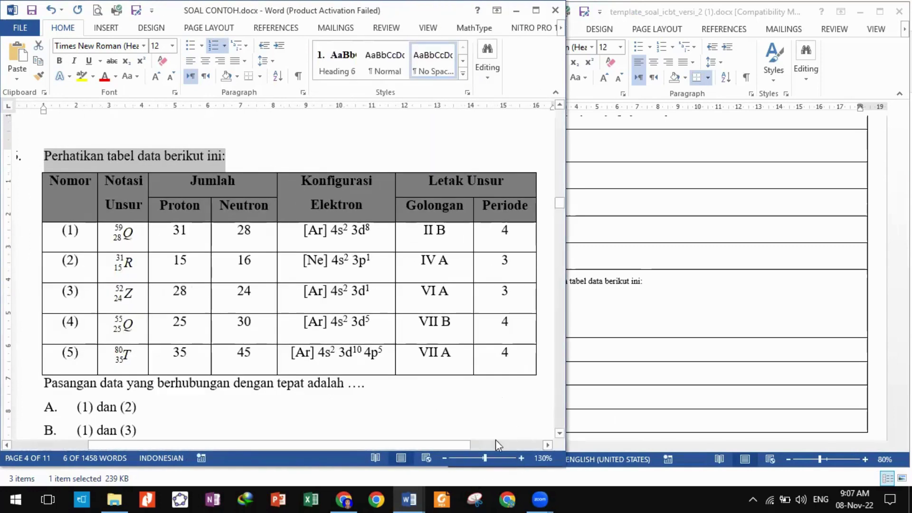
{"action": "left_click", "coordinate": [625, 380]}
{"action": "left_click", "coordinate": [339, 404]}
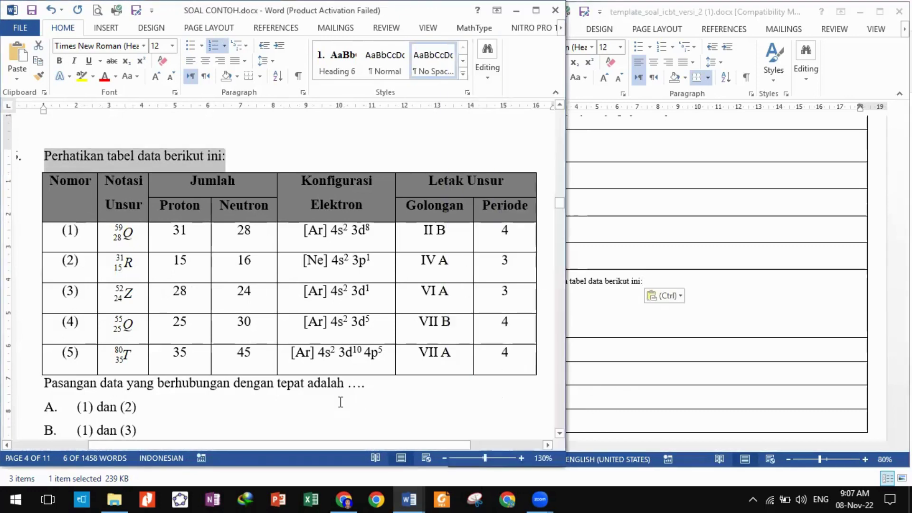
{"action": "left_click", "coordinate": [340, 402]}
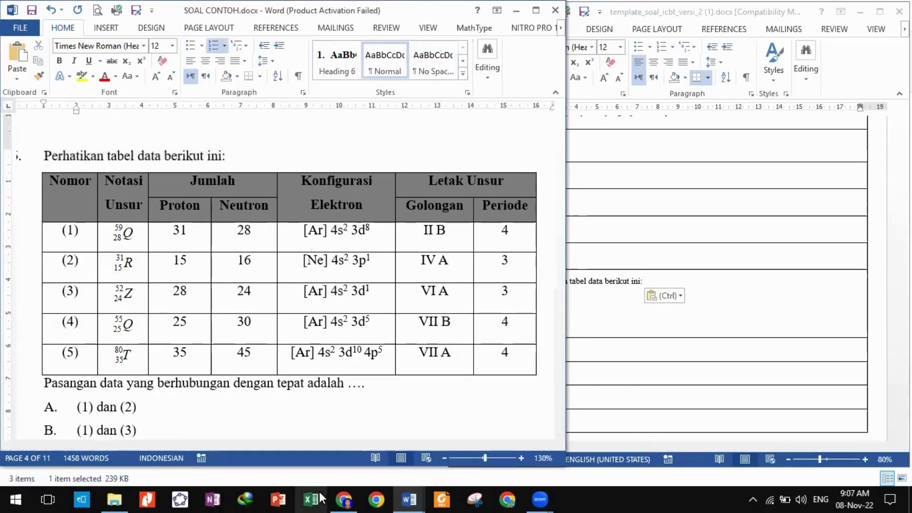
Snip the element data table and paste it into question 6's cell, resized to fit.
{"action": "left_click", "coordinate": [475, 499]}
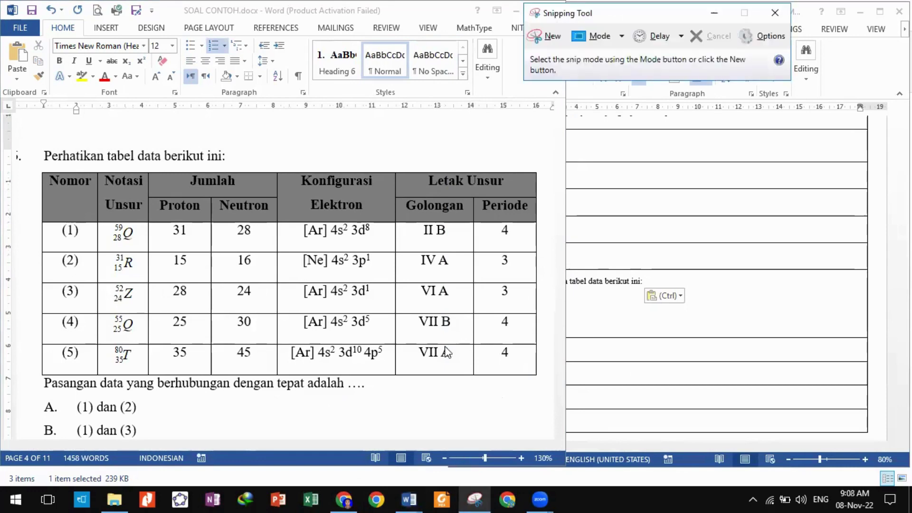
{"action": "left_click", "coordinate": [545, 37]}
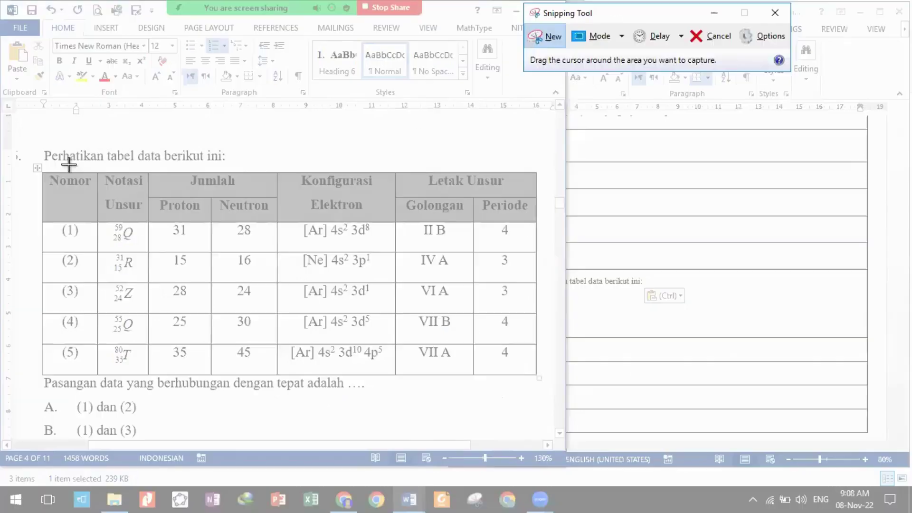
{"action": "left_click", "coordinate": [548, 44]}
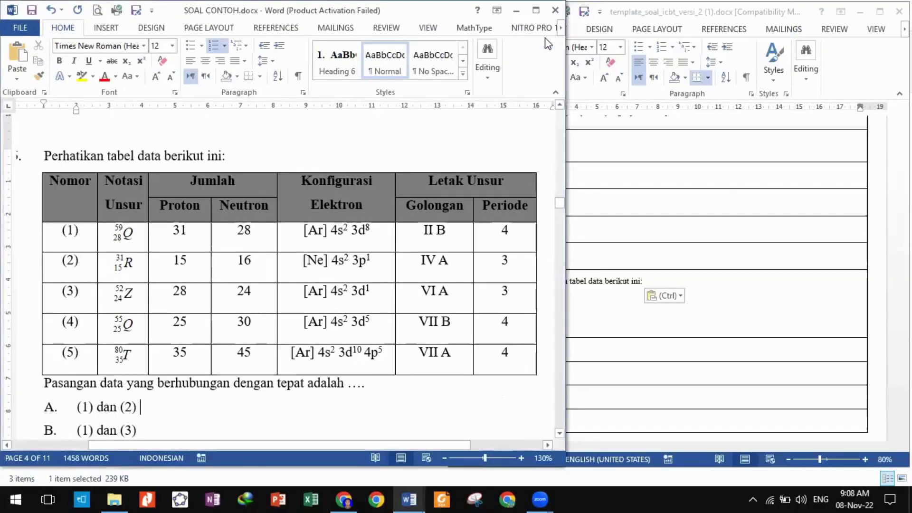
{"action": "left_click_drag", "start_coordinate": [39, 169], "coordinate": [537, 378]}
{"action": "left_click", "coordinate": [683, 328]}
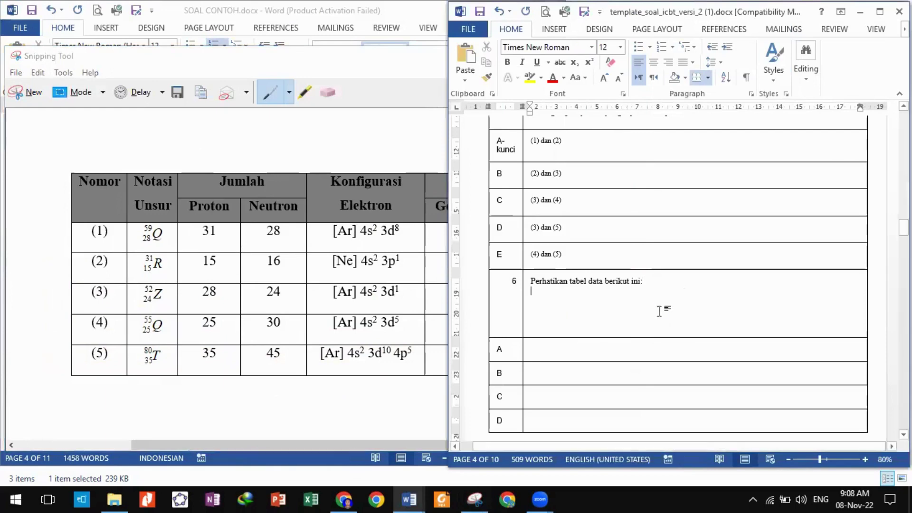
{"action": "key", "text": "ctrl+v"}
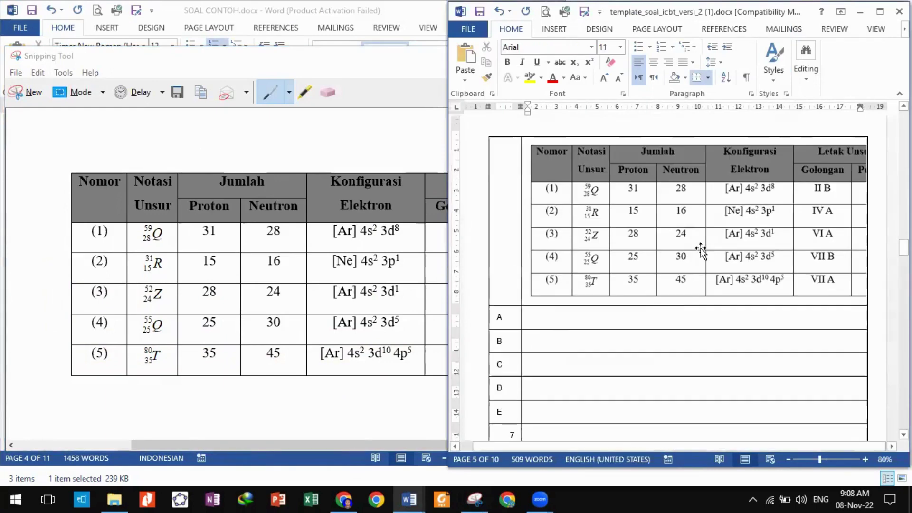
{"action": "left_click", "coordinate": [700, 249]}
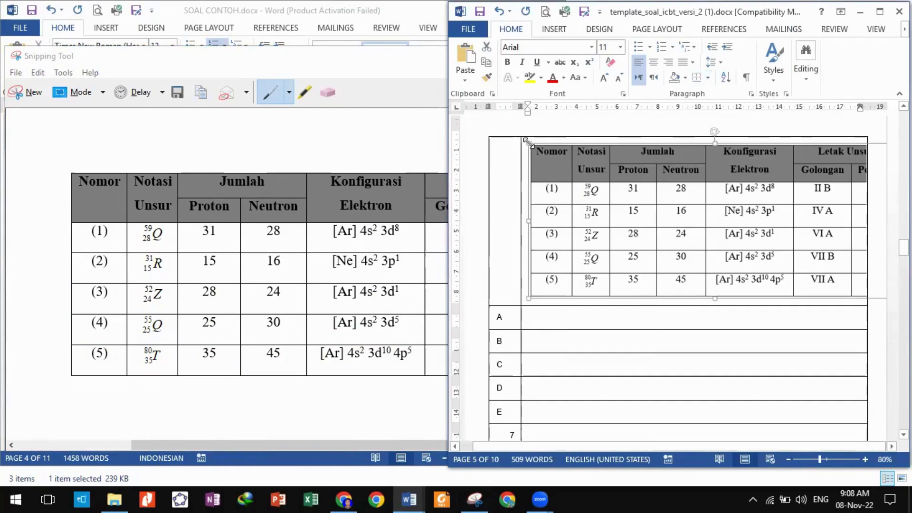
{"action": "left_click_drag", "start_coordinate": [527, 141], "coordinate": [655, 195]}
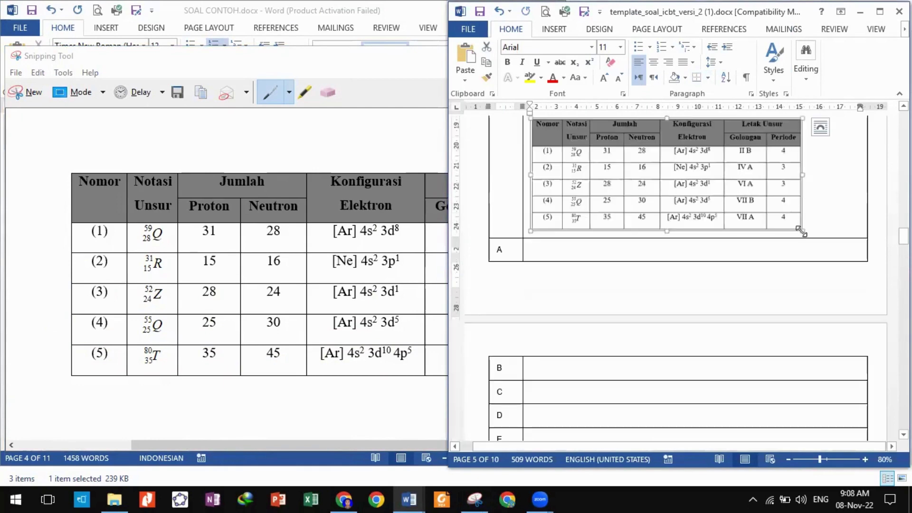
{"action": "left_click_drag", "start_coordinate": [801, 231], "coordinate": [845, 249]}
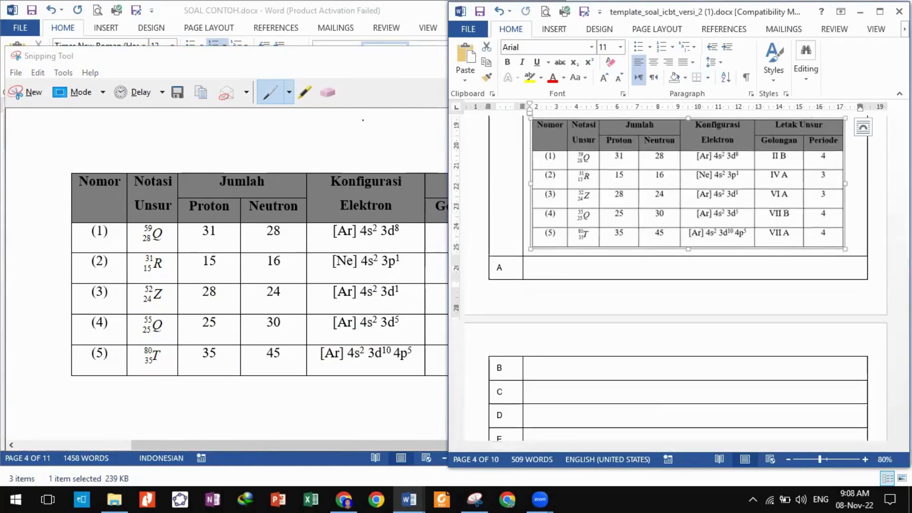
Copy the 'Pasangan data…' question line and paste it below the table picture.
{"action": "left_click", "coordinate": [475, 499]}
{"action": "left_click", "coordinate": [563, 59]}
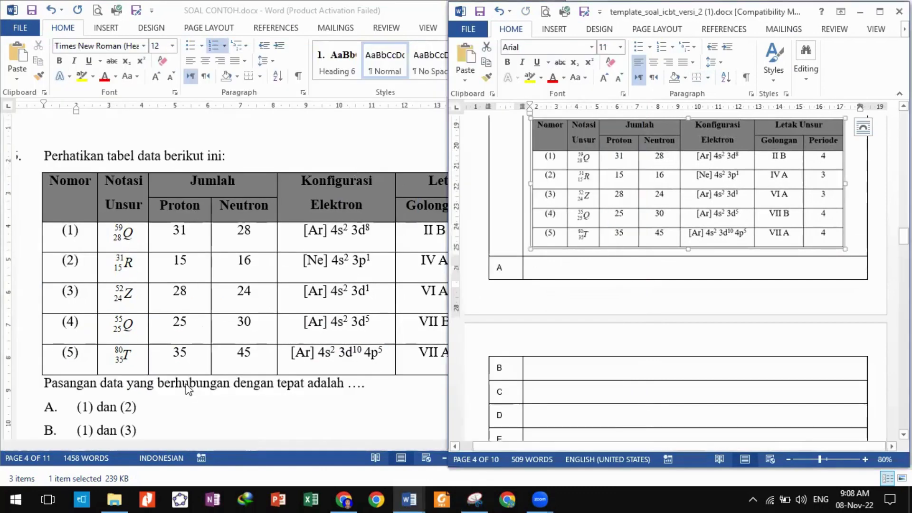
{"action": "scroll", "coordinate": [189, 389], "scroll_direction": "down", "scroll_amount": 3}
{"action": "left_click", "coordinate": [44, 272]}
{"action": "left_click_drag", "start_coordinate": [44, 275], "coordinate": [365, 289]}
{"action": "key", "text": "ctrl+c"}
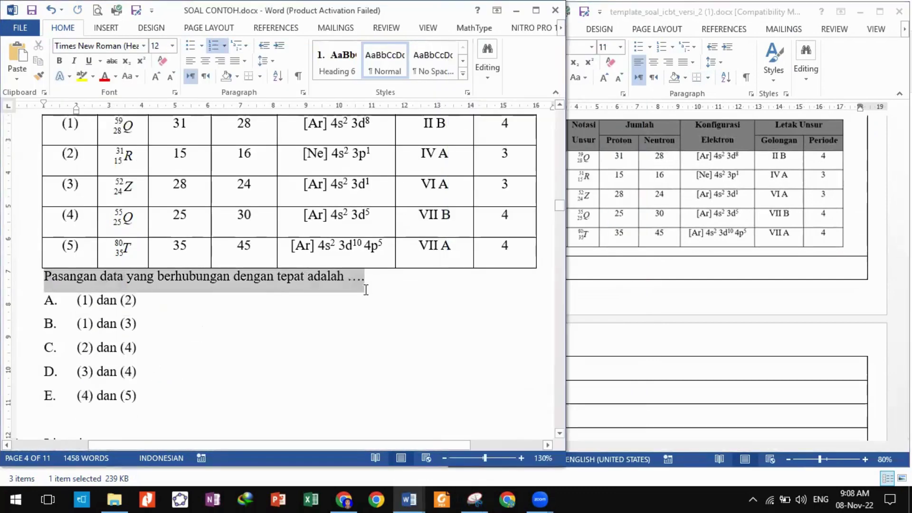
{"action": "left_click", "coordinate": [860, 242]}
{"action": "left_click", "coordinate": [860, 242]}
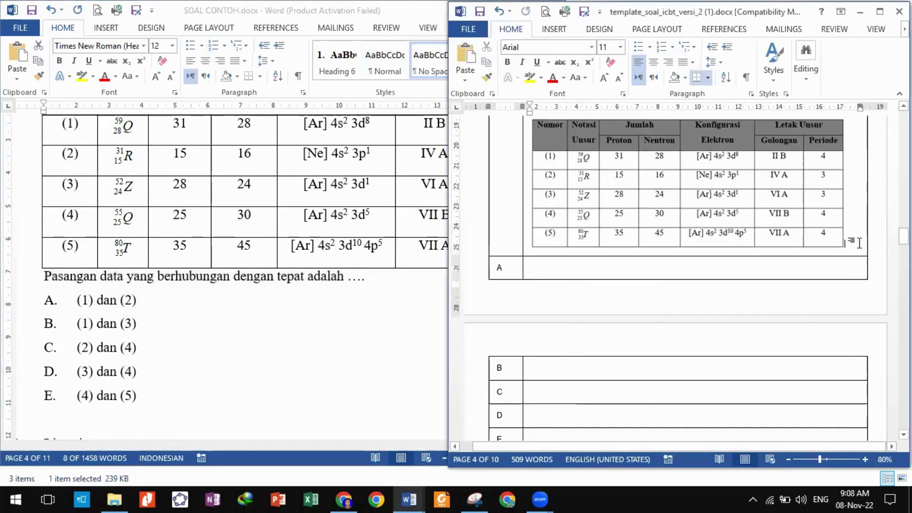
{"action": "key", "text": "Return"}
{"action": "key", "text": "ctrl+v"}
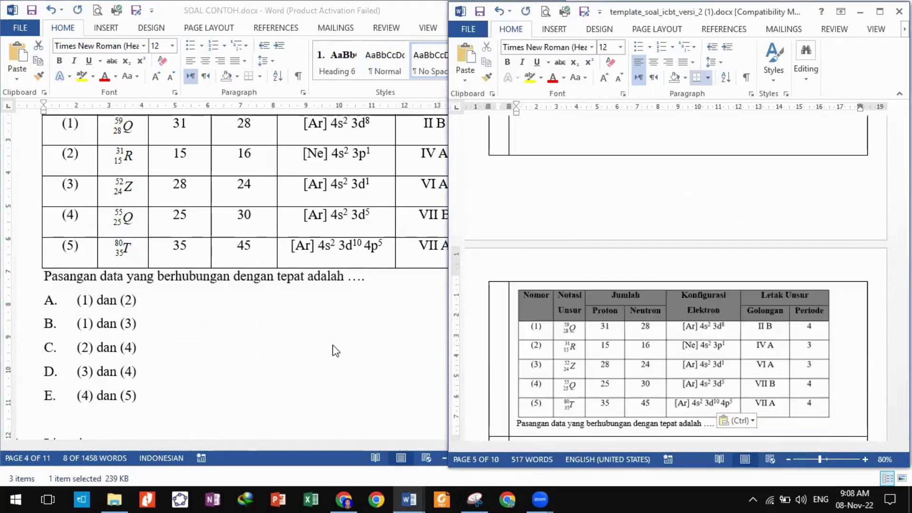
{"action": "left_click", "coordinate": [332, 343]}
{"action": "left_click", "coordinate": [230, 428]}
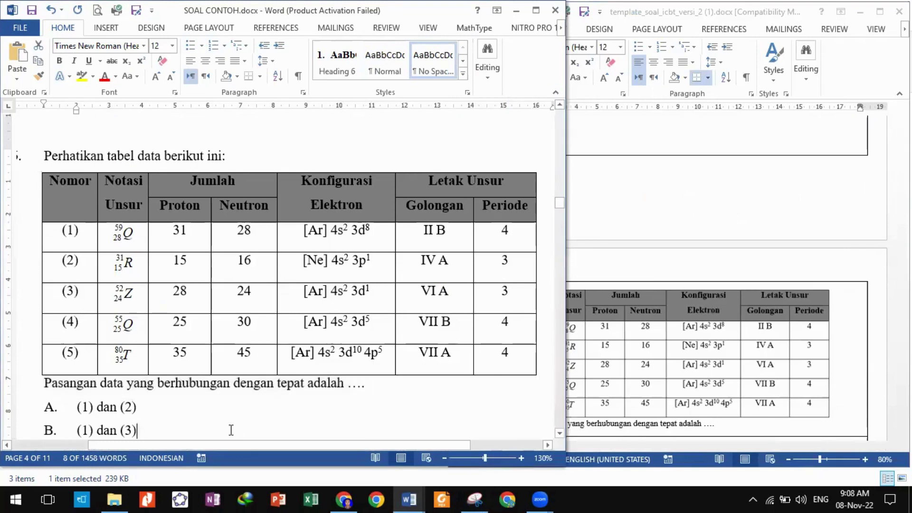
Snip question 6's intro line, element table and question line together, stopping above the options.
{"action": "left_click", "coordinate": [474, 498]}
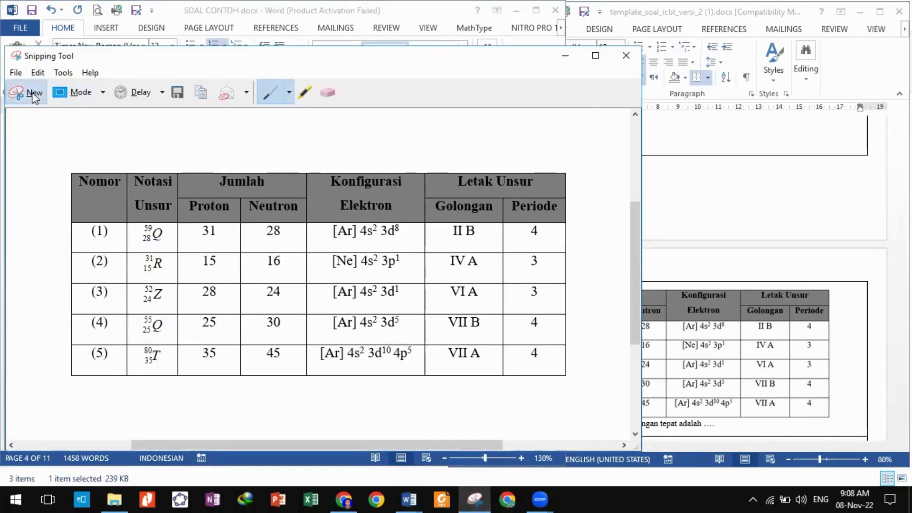
{"action": "left_click", "coordinate": [31, 92]}
{"action": "left_click_drag", "start_coordinate": [38, 144], "coordinate": [544, 393]}
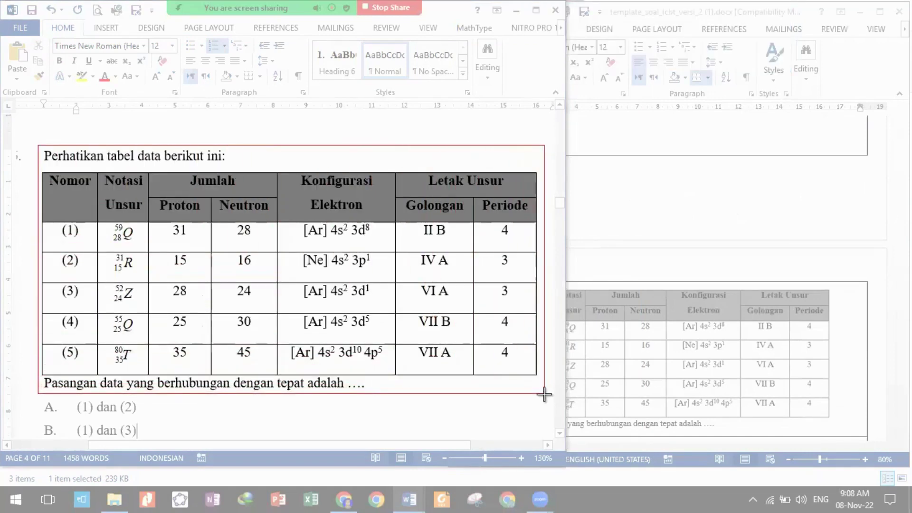
{"action": "left_click_drag", "start_coordinate": [545, 393], "coordinate": [544, 392]}
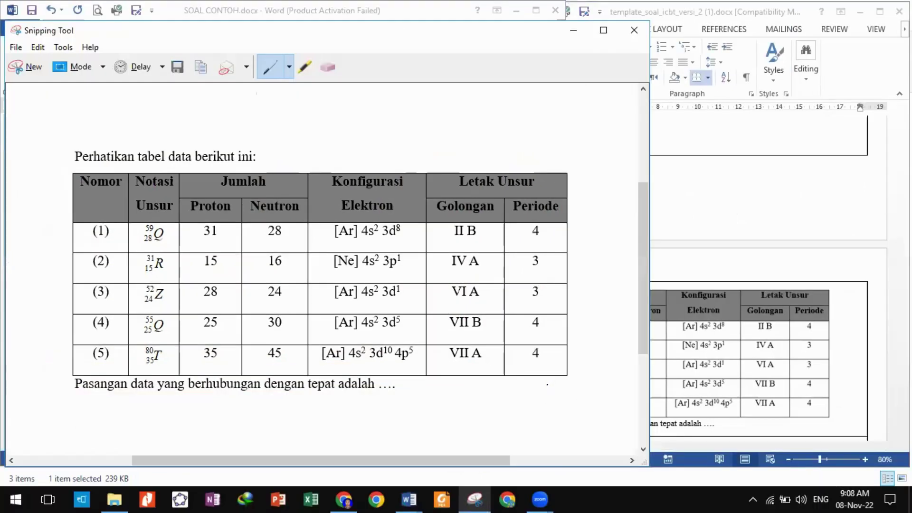
{"action": "left_click", "coordinate": [573, 30]}
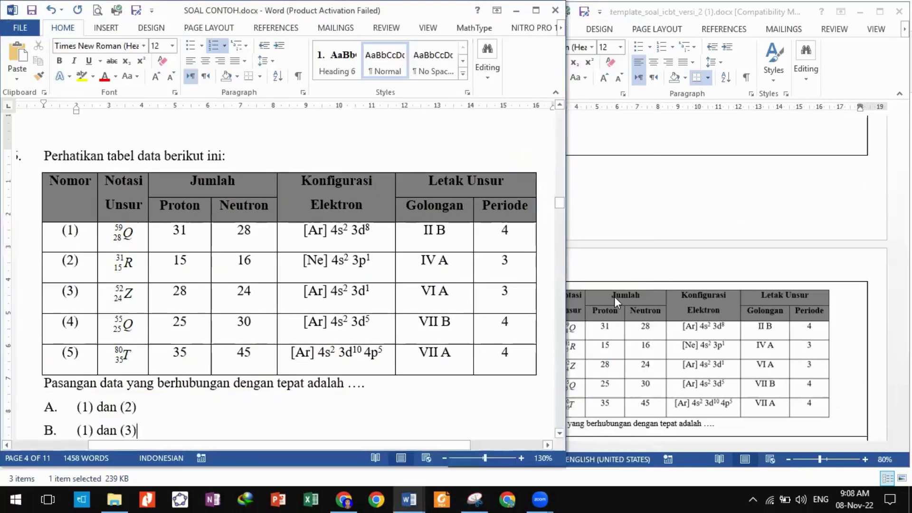
{"action": "scroll", "coordinate": [634, 306], "scroll_direction": "down", "scroll_amount": 5}
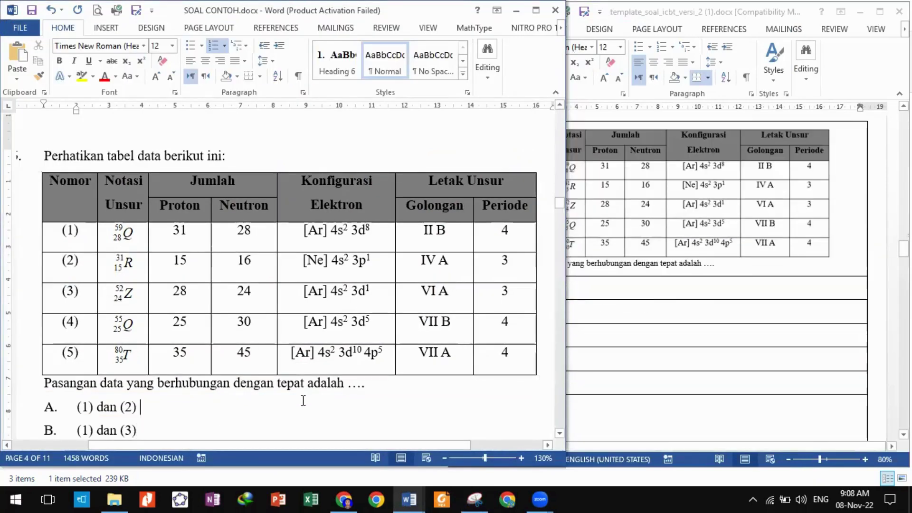
{"action": "scroll", "coordinate": [303, 400], "scroll_direction": "down", "scroll_amount": 3}
{"action": "scroll", "coordinate": [287, 379], "scroll_direction": "down", "scroll_amount": 2}
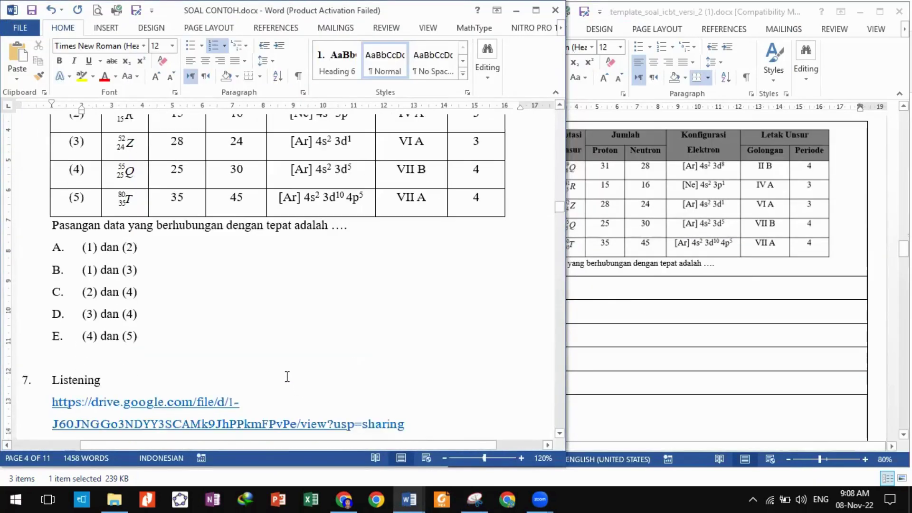
Paste unlettered options (1) dan (2) through (4) dan (5) into cells A–E and mark B '-kunci'.
{"action": "left_click_drag", "start_coordinate": [144, 325], "coordinate": [86, 245]}
{"action": "key", "text": "super+c"}
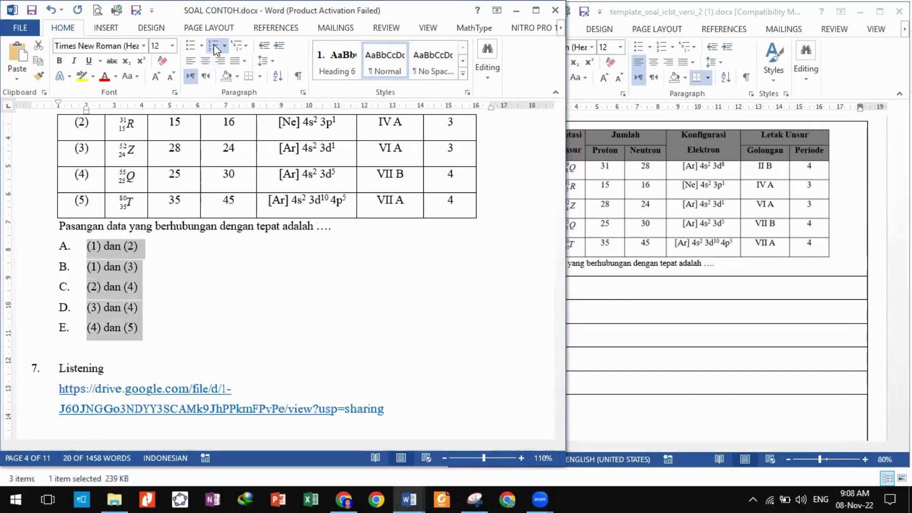
{"action": "left_click", "coordinate": [214, 47]}
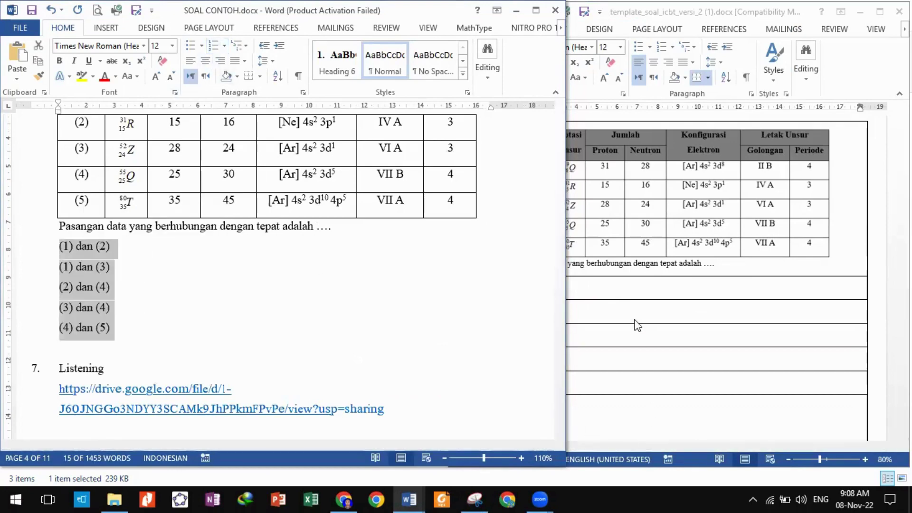
{"action": "left_click", "coordinate": [533, 293]}
{"action": "left_click_drag", "start_coordinate": [533, 293], "coordinate": [546, 376]}
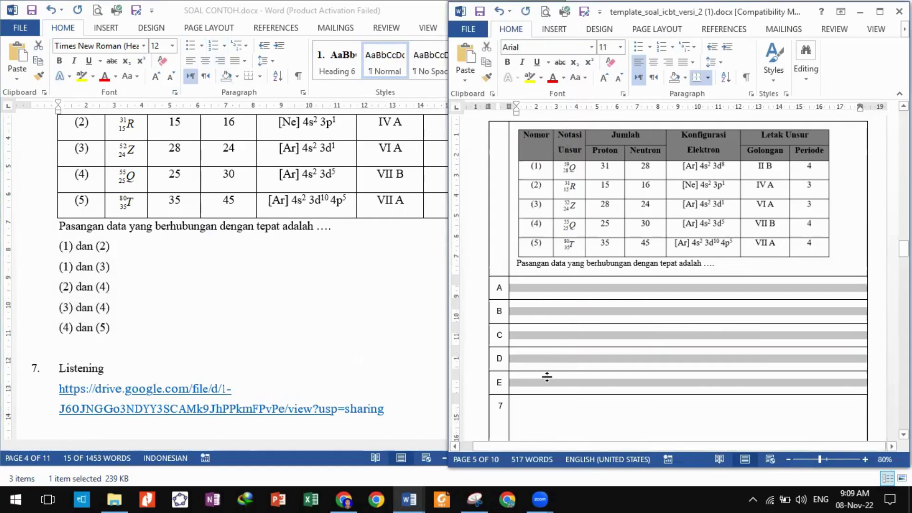
{"action": "right_click", "coordinate": [545, 376]}
{"action": "left_click", "coordinate": [575, 251]}
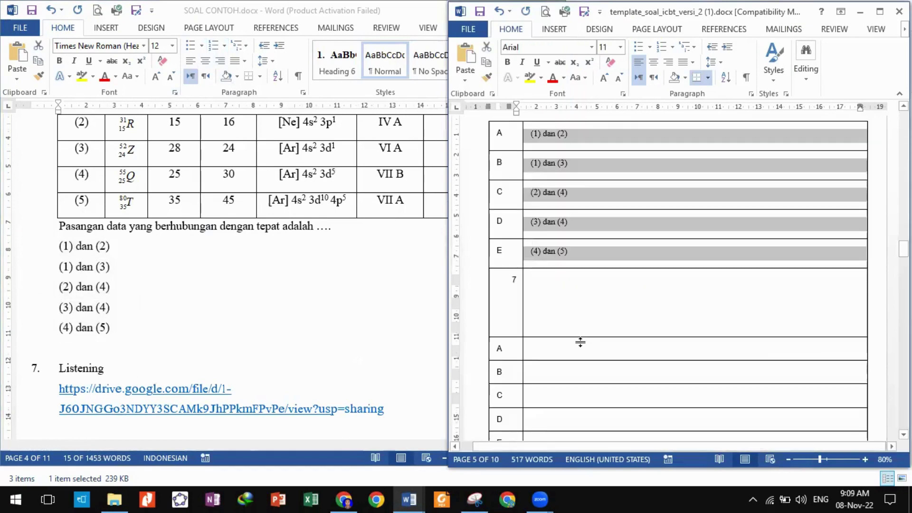
{"action": "left_click", "coordinate": [506, 173]}
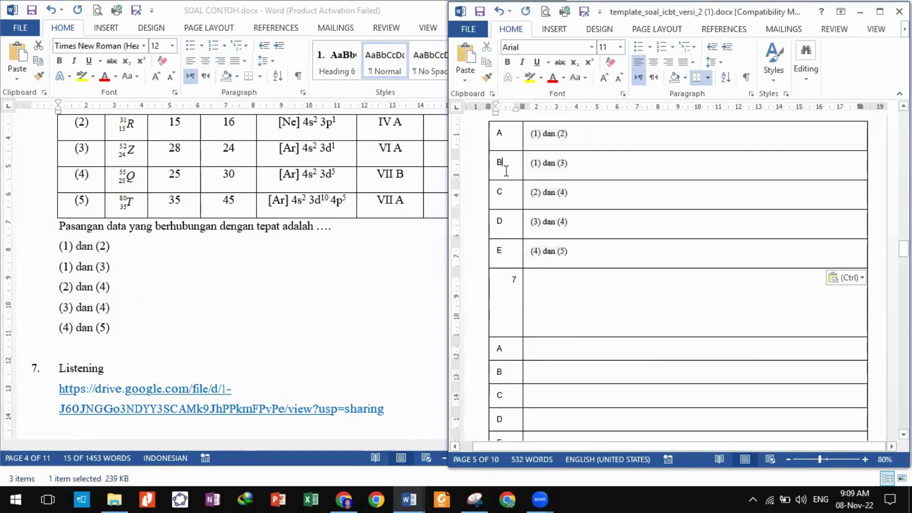
{"action": "type", "text": "-kunci"}
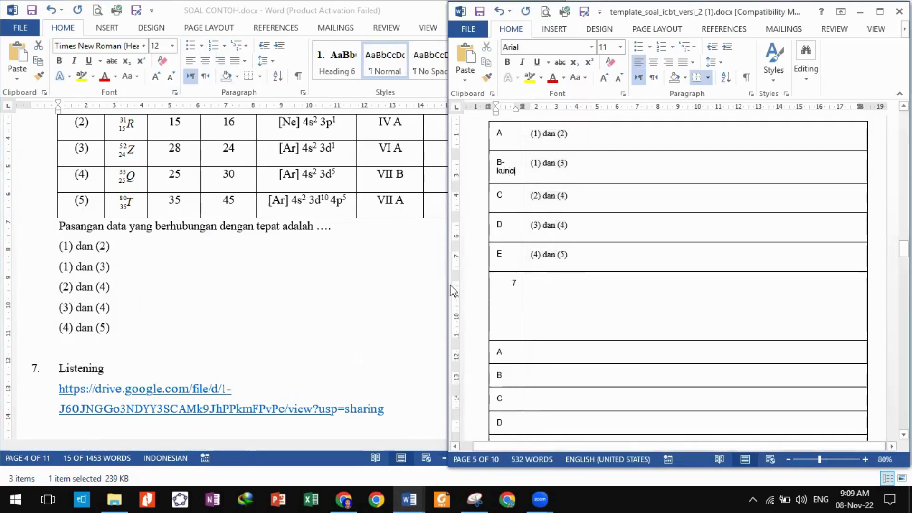
{"action": "left_click", "coordinate": [387, 320]}
{"action": "scroll", "coordinate": [386, 316], "scroll_direction": "down", "scroll_amount": 5}
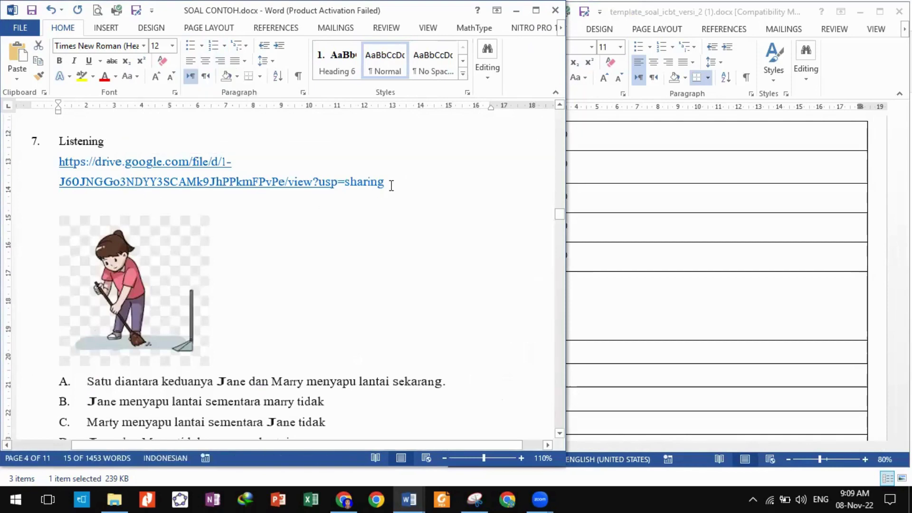
Paste the broom-girl picture into question 7's cell, with a blank line above it.
{"action": "left_click", "coordinate": [102, 298]}
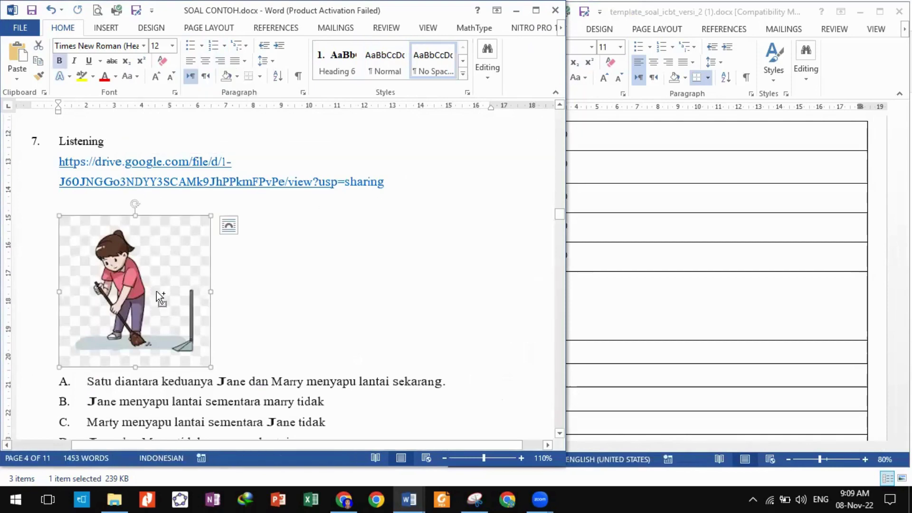
{"action": "left_click", "coordinate": [587, 244]}
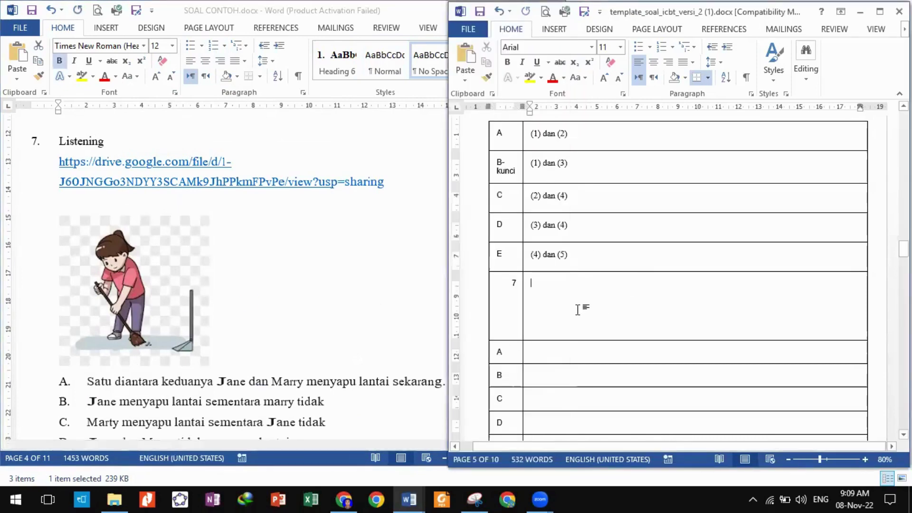
{"action": "key", "text": "ctrl+v"}
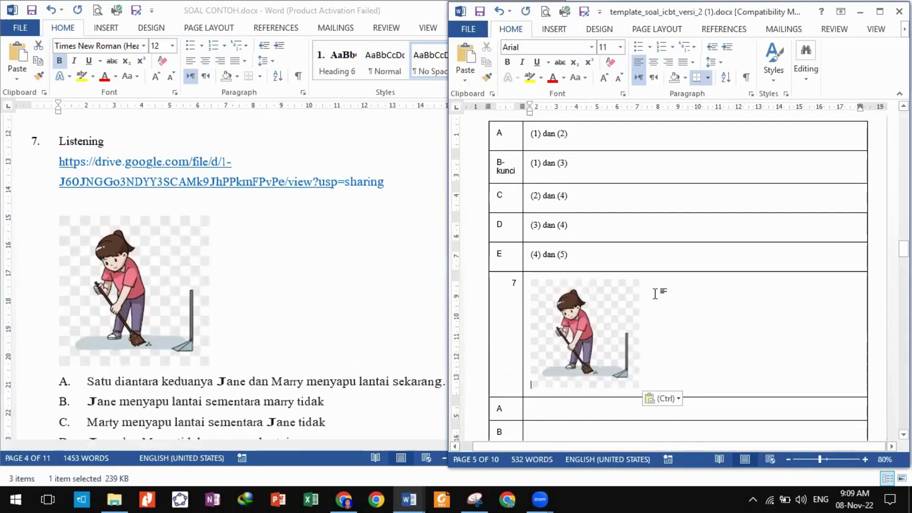
{"action": "key", "text": "Return"}
{"action": "key", "text": "Up"}
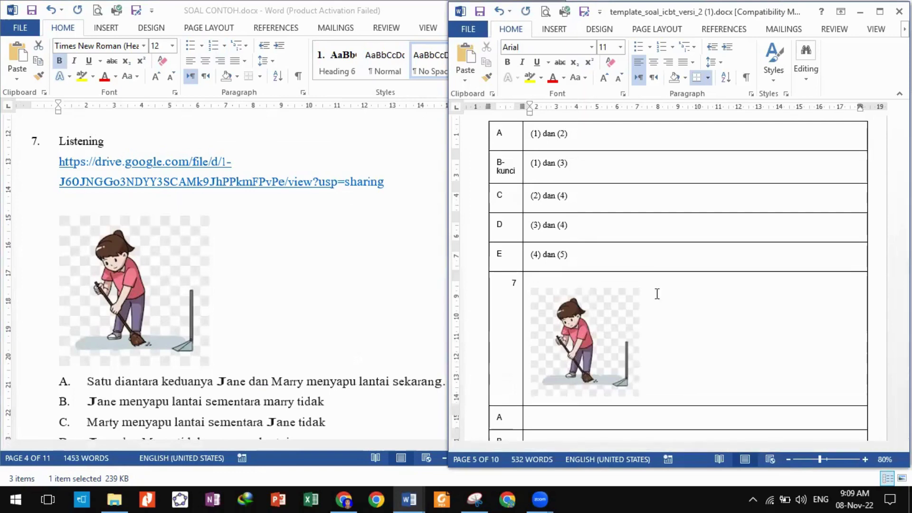
Select question 7's five answer options in the source and remove their letter numbering.
{"action": "scroll", "coordinate": [666, 361], "scroll_direction": "down", "scroll_amount": 2}
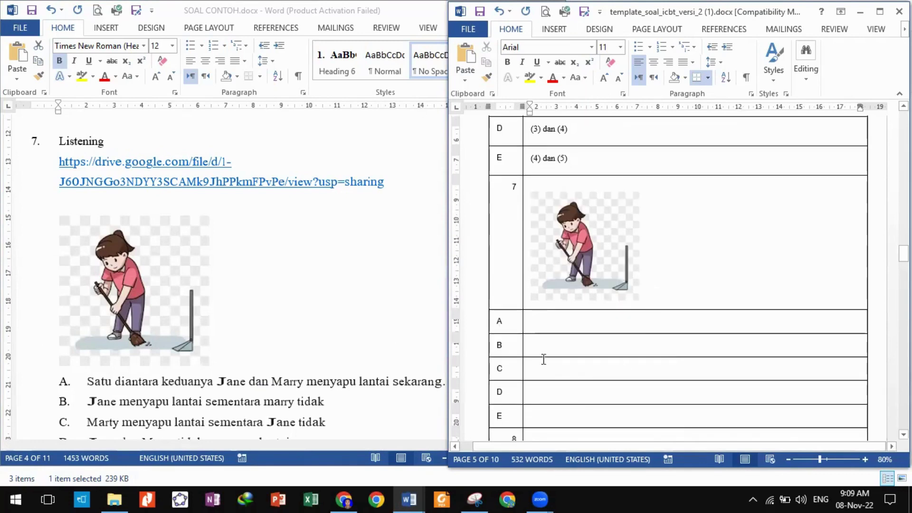
{"action": "scroll", "coordinate": [276, 380], "scroll_direction": "down", "scroll_amount": 3}
{"action": "left_click", "coordinate": [220, 345]}
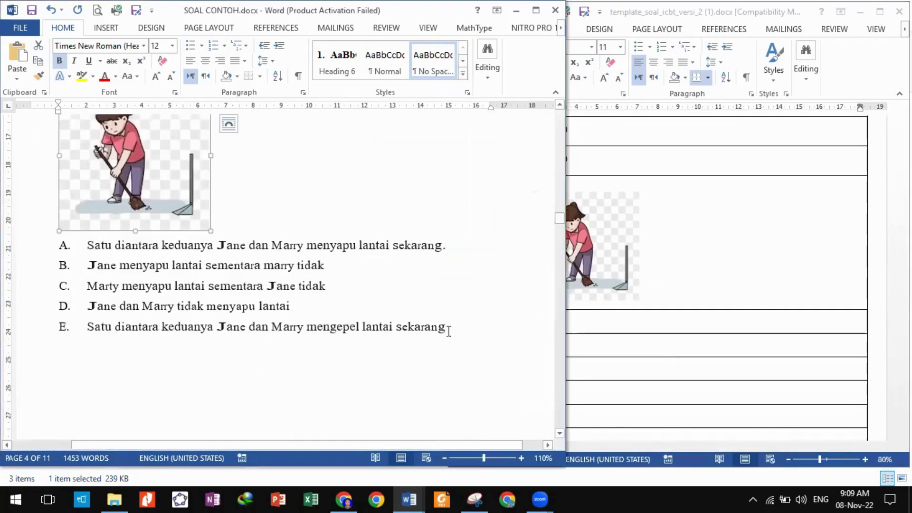
{"action": "left_click_drag", "start_coordinate": [471, 325], "coordinate": [88, 245]}
{"action": "key", "text": "ctrl+c"}
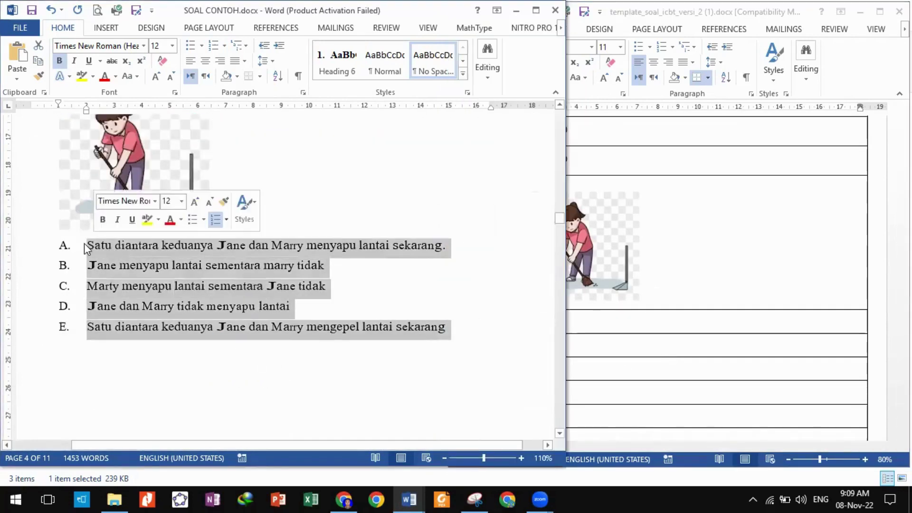
{"action": "left_click", "coordinate": [214, 48]}
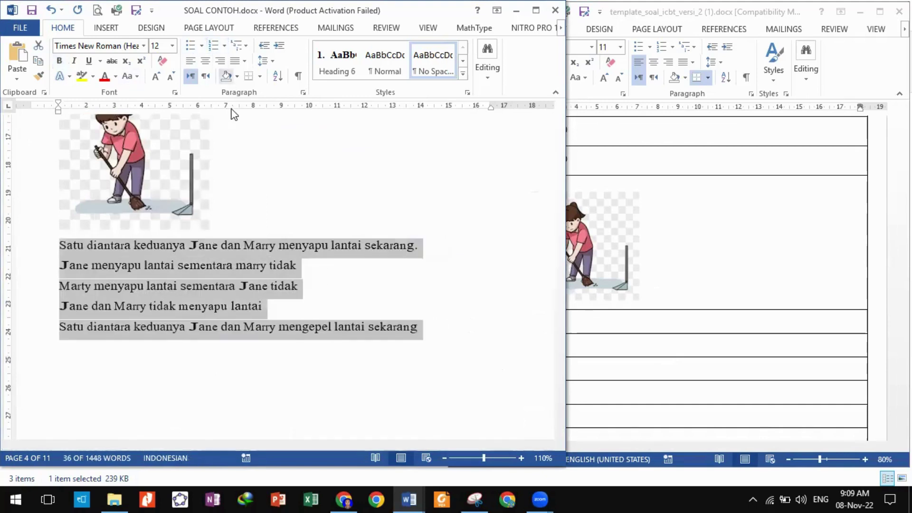
Paste the five Jane and Marry options into cells A–E and mark A with '. kunci'.
{"action": "left_click", "coordinate": [637, 332]}
{"action": "left_click_drag", "start_coordinate": [557, 309], "coordinate": [573, 396]}
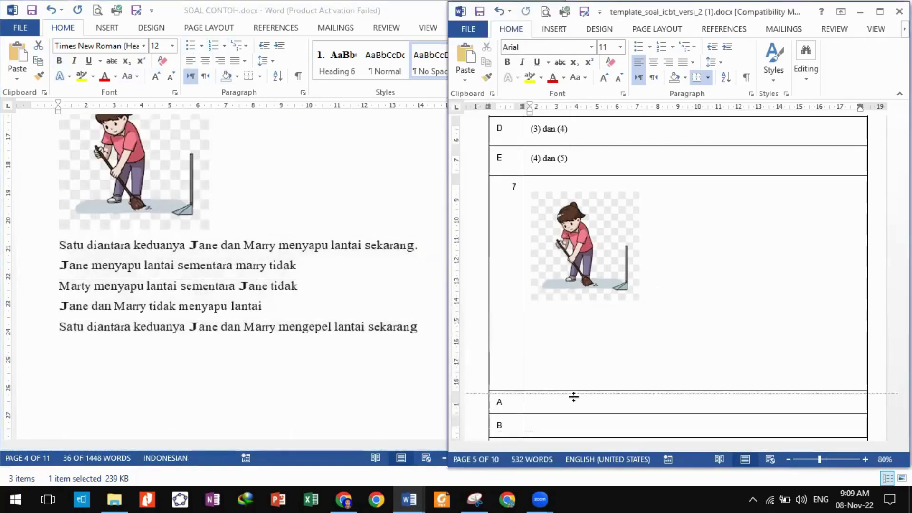
{"action": "key", "text": "ctrl+z"}
{"action": "left_click", "coordinate": [553, 327]}
{"action": "left_click_drag", "start_coordinate": [553, 328], "coordinate": [562, 415]}
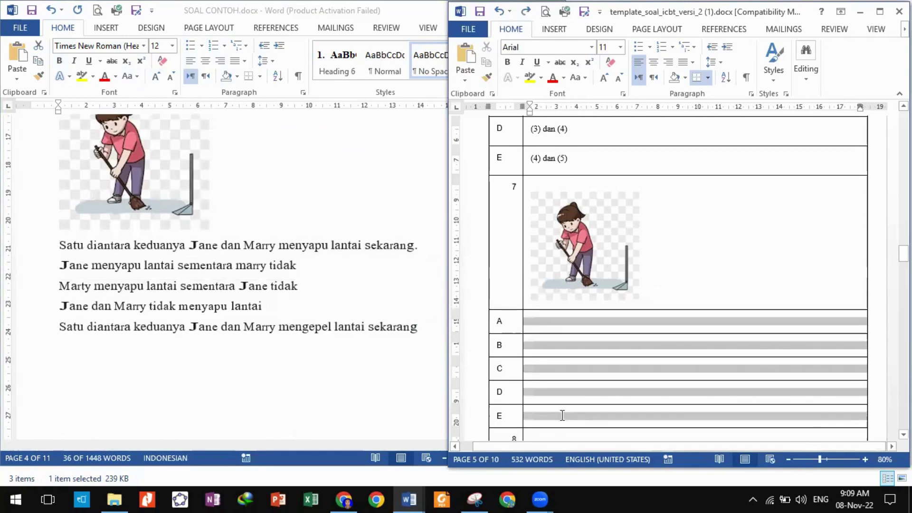
{"action": "key", "text": "ctrl+v"}
{"action": "scroll", "coordinate": [520, 368], "scroll_direction": "down", "scroll_amount": 2}
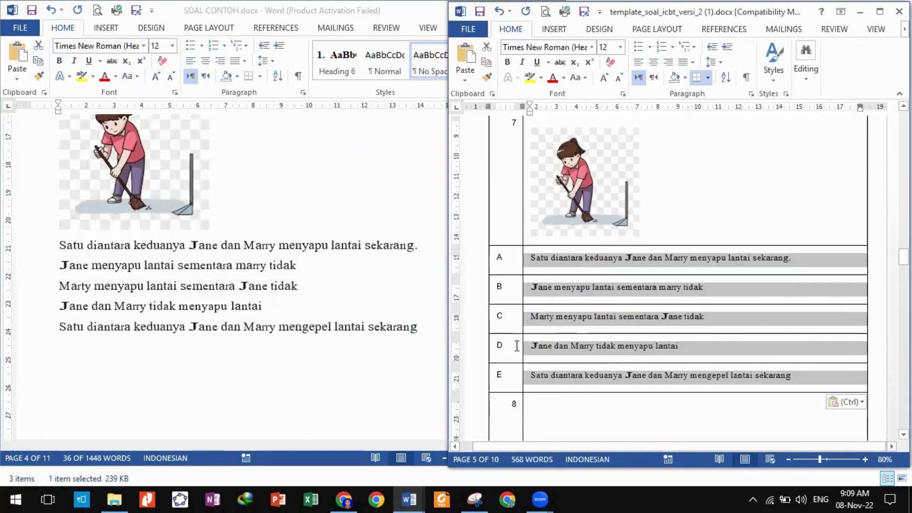
{"action": "left_click", "coordinate": [519, 346]}
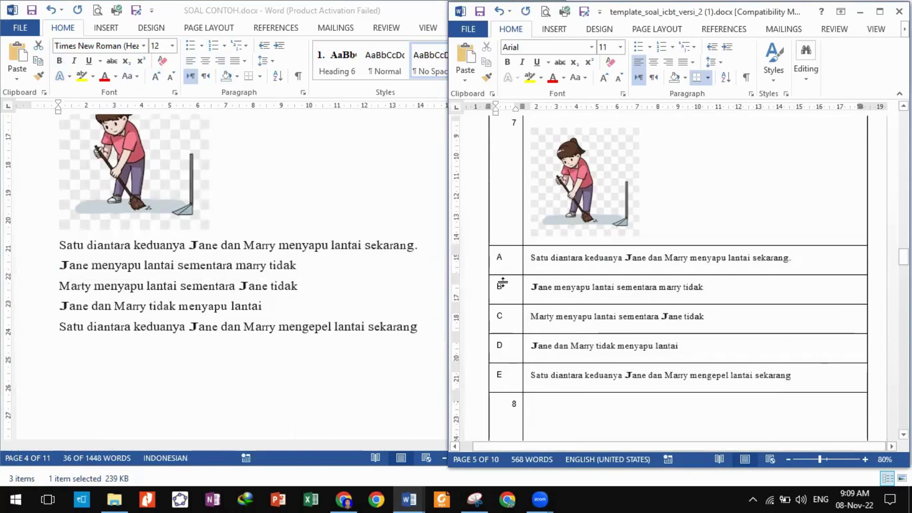
{"action": "type", "text": ". "}
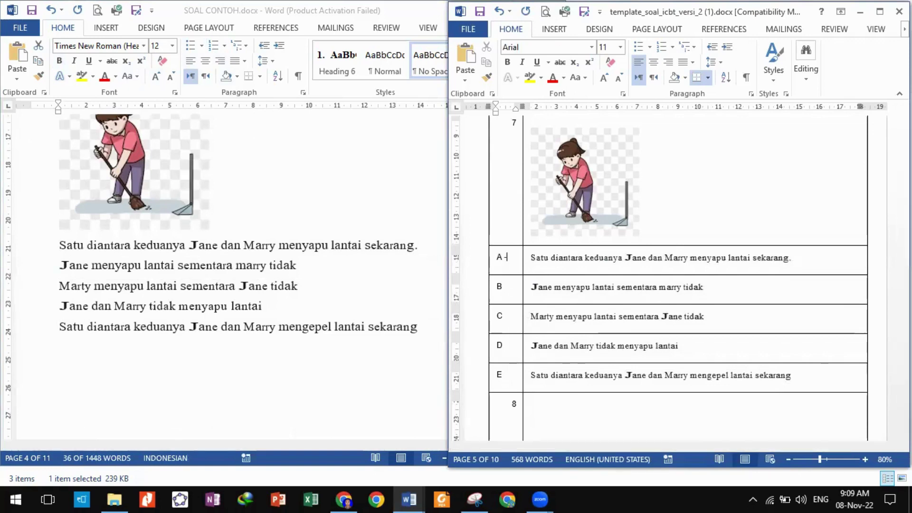
{"action": "type", "text": "kunc"}
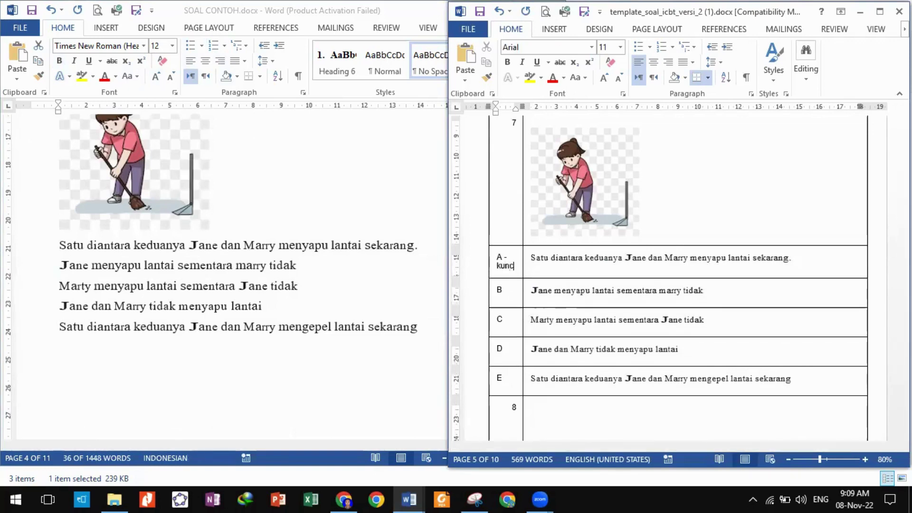
{"action": "type", "text": "i"}
Scroll both documents so question 9's Koperasi Barokah data and its template cell are in view.
{"action": "left_click", "coordinate": [368, 346]}
{"action": "scroll", "coordinate": [363, 343], "scroll_direction": "down", "scroll_amount": 15}
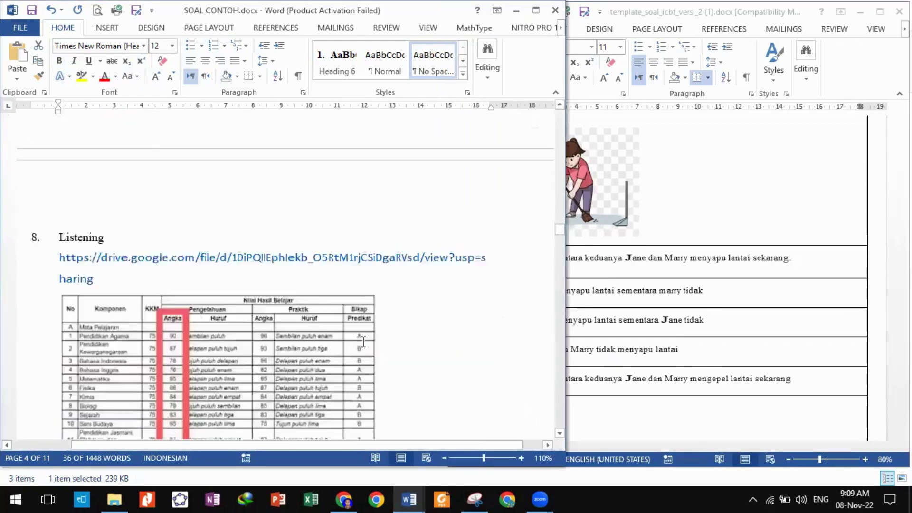
{"action": "scroll", "coordinate": [363, 343], "scroll_direction": "down", "scroll_amount": 5}
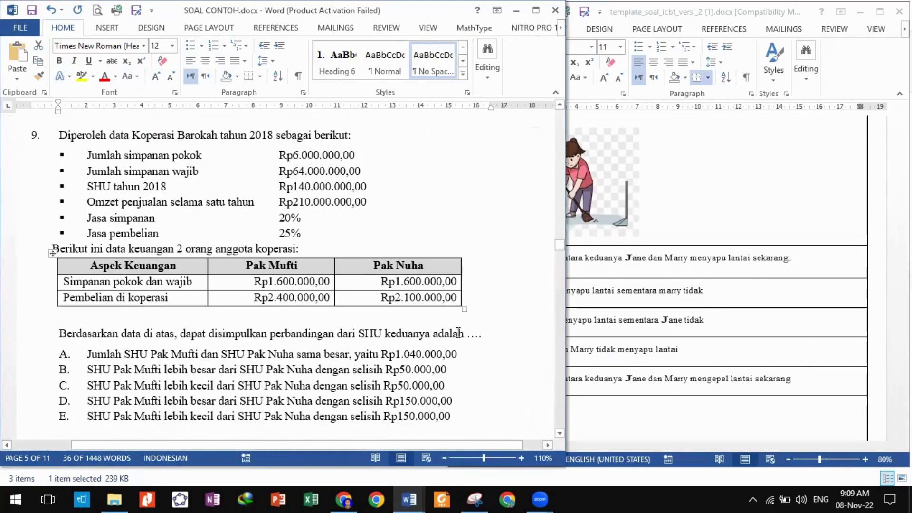
{"action": "left_click", "coordinate": [459, 333]}
{"action": "left_click", "coordinate": [623, 403]}
{"action": "scroll", "coordinate": [622, 401], "scroll_direction": "down", "scroll_amount": 8}
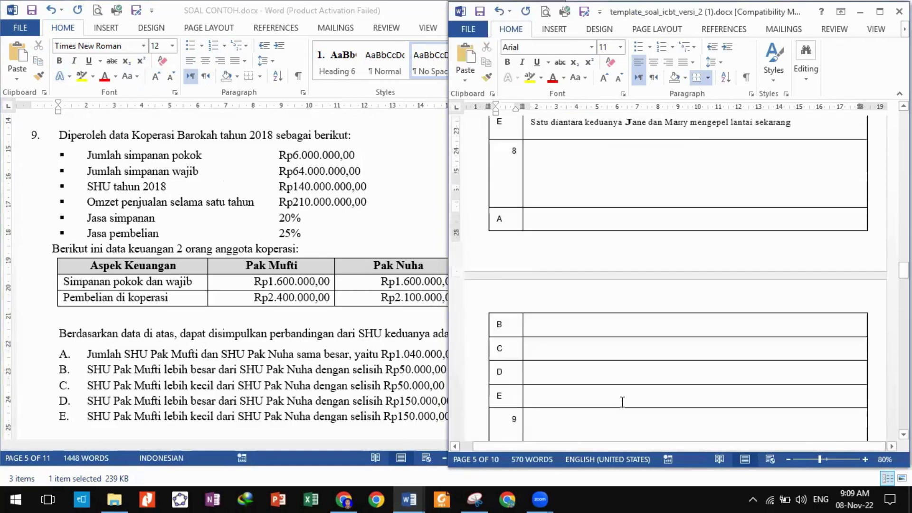
{"action": "scroll", "coordinate": [622, 401], "scroll_direction": "down", "scroll_amount": 5}
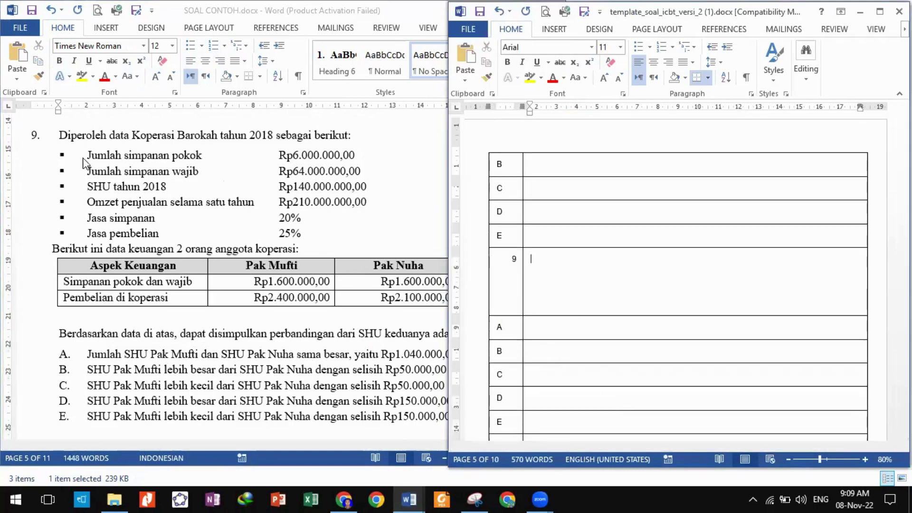
{"action": "left_click", "coordinate": [62, 136]}
{"action": "left_click_drag", "start_coordinate": [100, 138], "coordinate": [322, 252]}
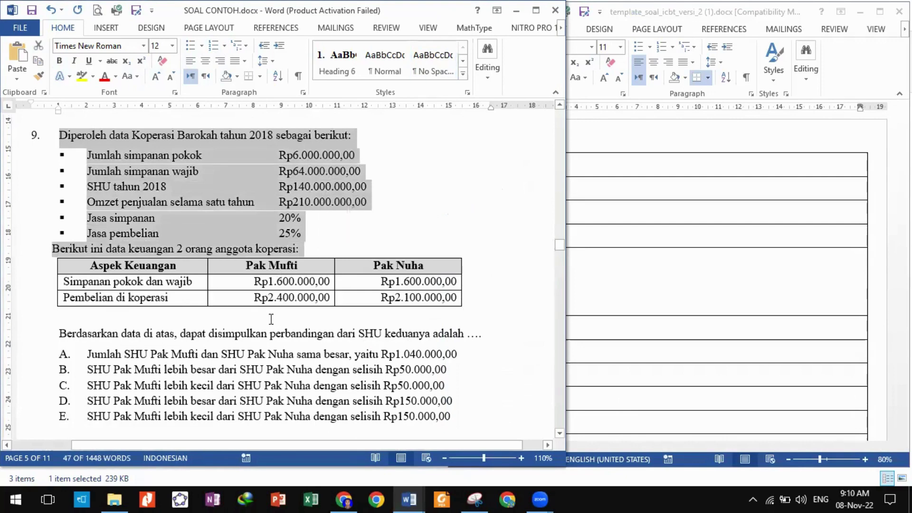
{"action": "left_click", "coordinate": [269, 318]}
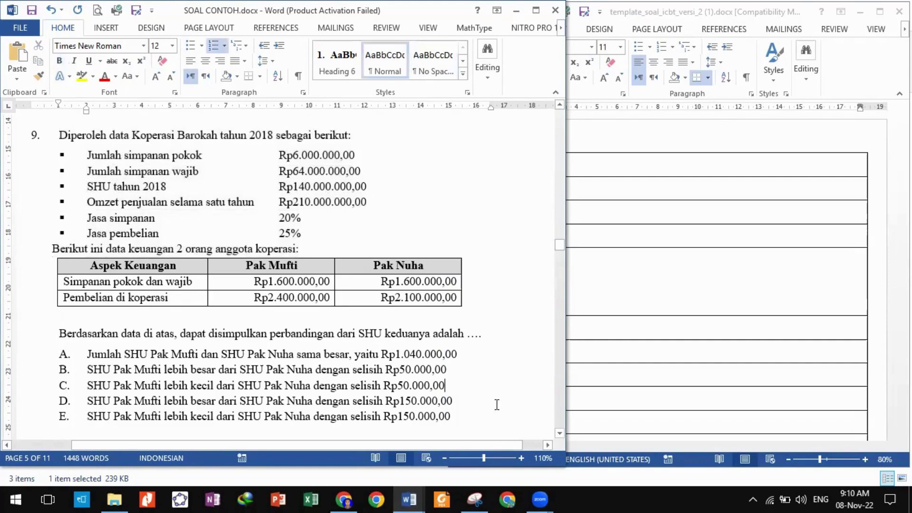
Snip question 9's data, member table and question line, and paste it into template cell 9.
{"action": "left_click", "coordinate": [475, 499]}
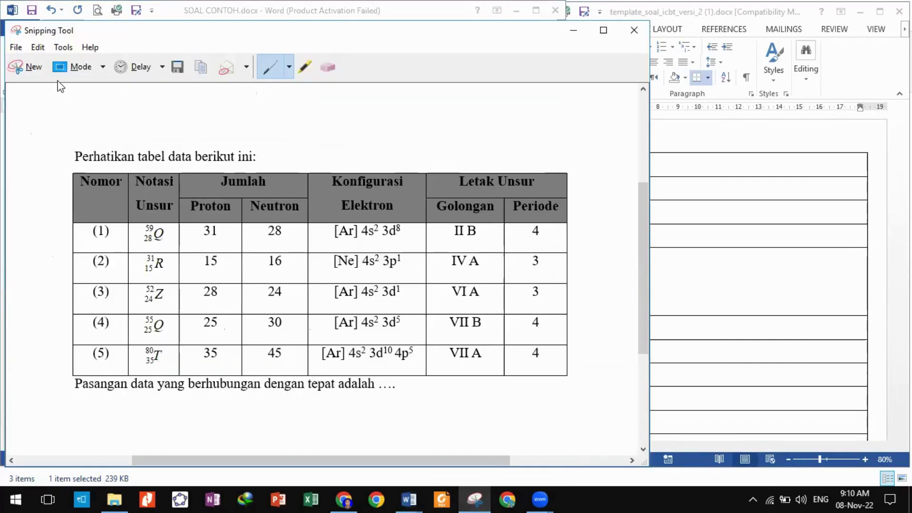
{"action": "left_click", "coordinate": [34, 67]}
{"action": "left_click_drag", "start_coordinate": [56, 125], "coordinate": [511, 343]}
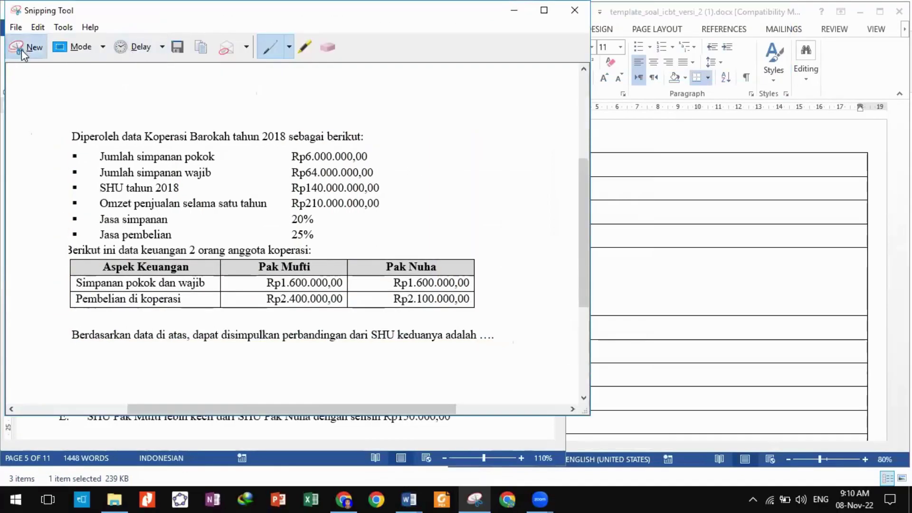
{"action": "left_click", "coordinate": [26, 48]}
{"action": "left_click_drag", "start_coordinate": [49, 126], "coordinate": [490, 346]}
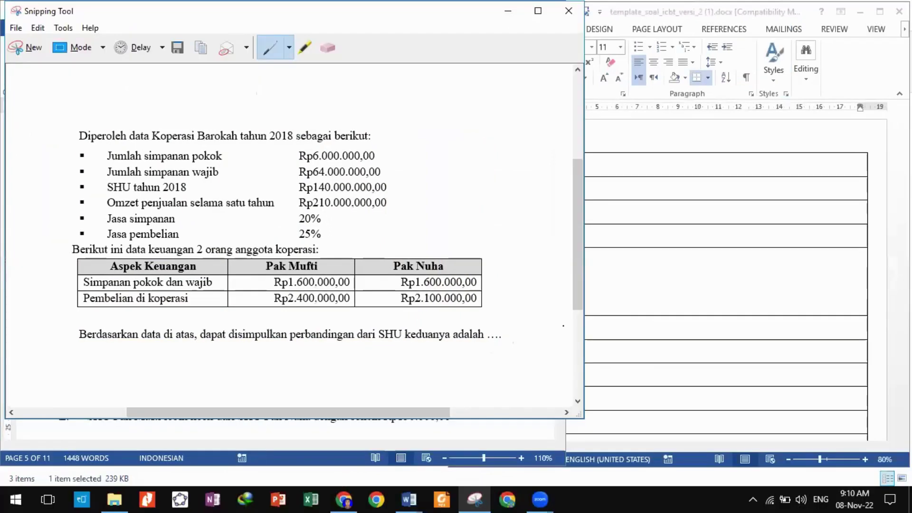
{"action": "left_click", "coordinate": [637, 279]}
{"action": "key", "text": "ctrl+v"}
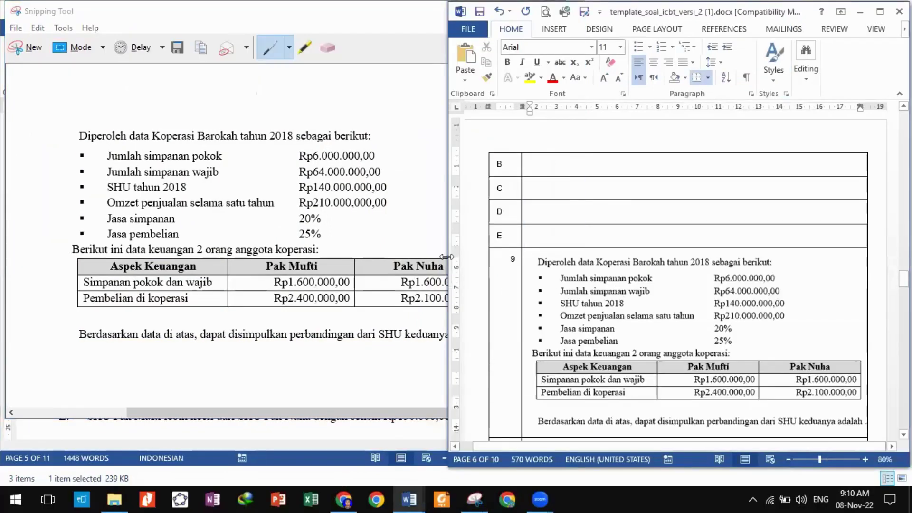
{"action": "left_click", "coordinate": [424, 46]}
{"action": "left_click", "coordinate": [507, 10]}
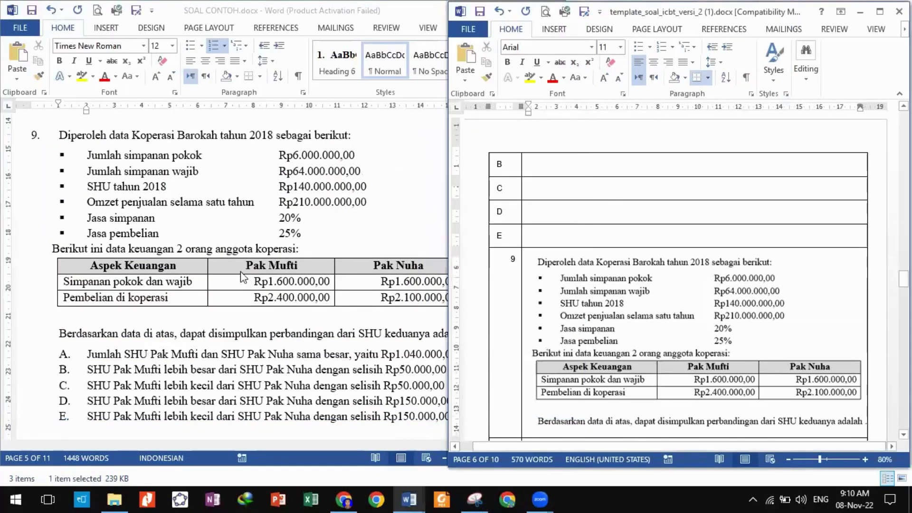
Strip the lettering from question 9's five SHU Pak Mufti vs Pak Nuha options and paste them into cells A–E.
{"action": "scroll", "coordinate": [244, 276], "scroll_direction": "down", "scroll_amount": 3}
{"action": "left_click", "coordinate": [141, 239]}
{"action": "left_click_drag", "start_coordinate": [82, 216], "coordinate": [458, 278]}
{"action": "key", "text": "ctrl+c"}
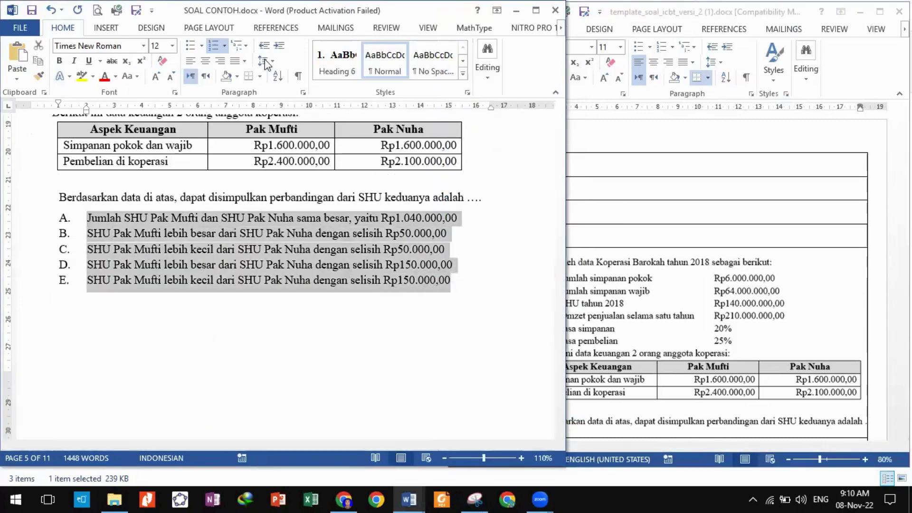
{"action": "left_click", "coordinate": [213, 45]}
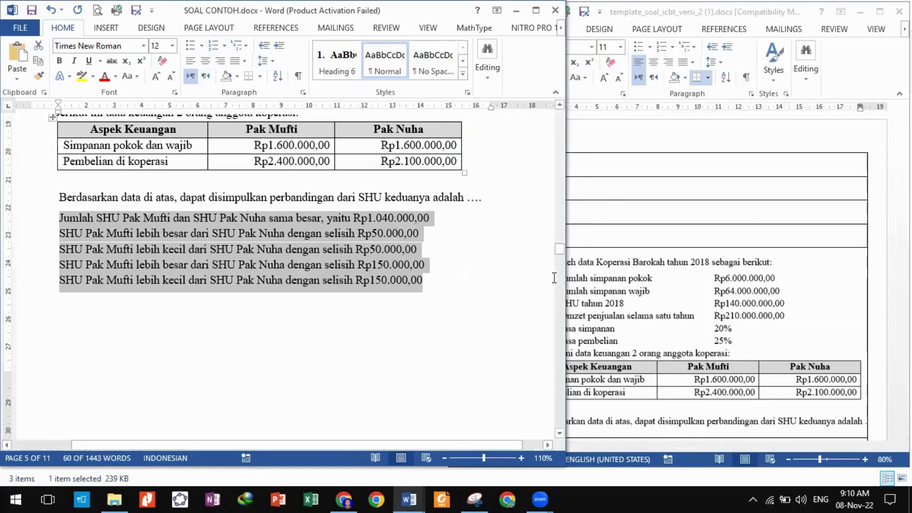
{"action": "left_click", "coordinate": [584, 308]}
{"action": "scroll", "coordinate": [584, 309], "scroll_direction": "down", "scroll_amount": 5}
{"action": "left_click", "coordinate": [554, 292]}
{"action": "left_click_drag", "start_coordinate": [553, 292], "coordinate": [560, 381]}
{"action": "key", "text": "ctrl+v"}
{"action": "left_click", "coordinate": [330, 354]}
{"action": "scroll", "coordinate": [330, 354], "scroll_direction": "down", "scroll_amount": 15}
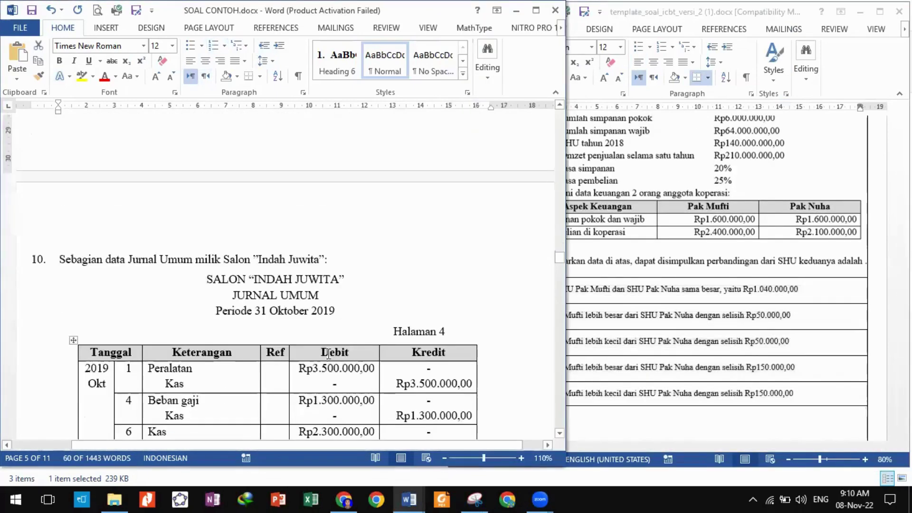
{"action": "scroll", "coordinate": [328, 353], "scroll_direction": "down", "scroll_amount": 12}
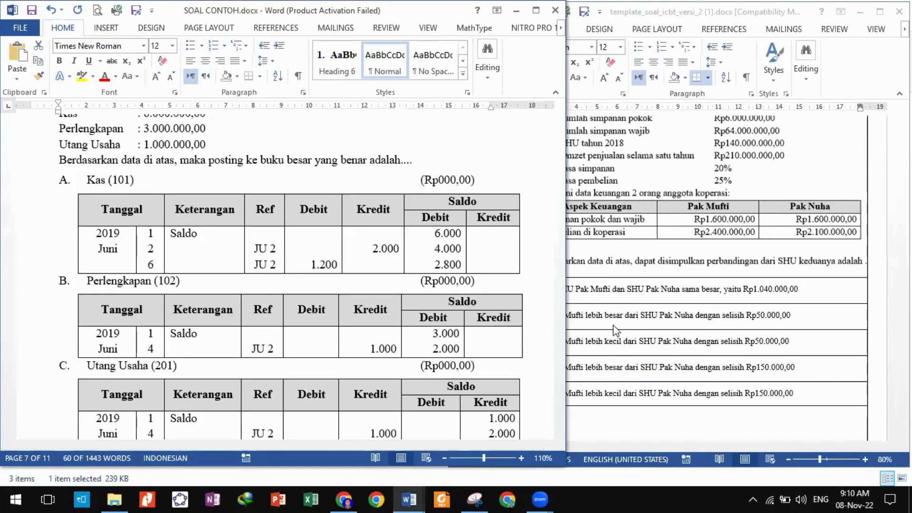
Scroll the template and source documents to line up question 11.
{"action": "left_click", "coordinate": [613, 325]}
{"action": "scroll", "coordinate": [613, 324], "scroll_direction": "down", "scroll_amount": 10}
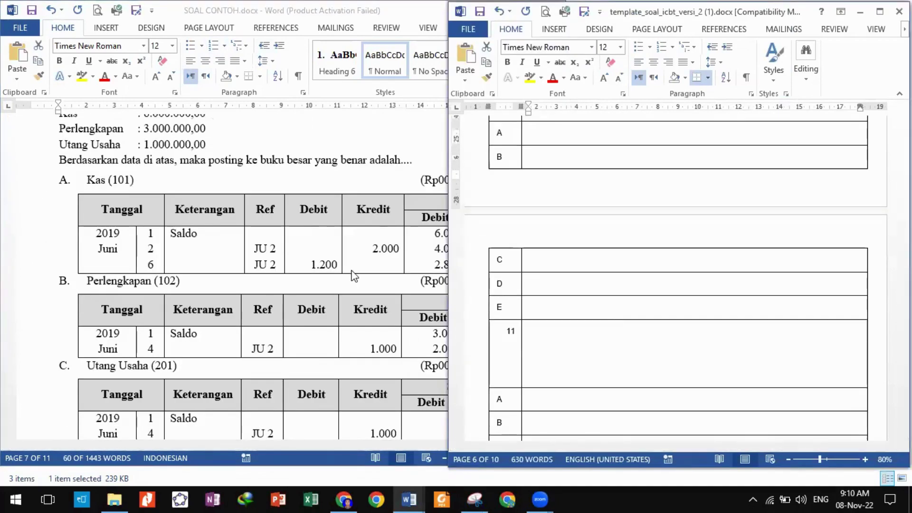
{"action": "scroll", "coordinate": [352, 271], "scroll_direction": "up", "scroll_amount": 5}
{"action": "scroll", "coordinate": [571, 302], "scroll_direction": "down", "scroll_amount": 3}
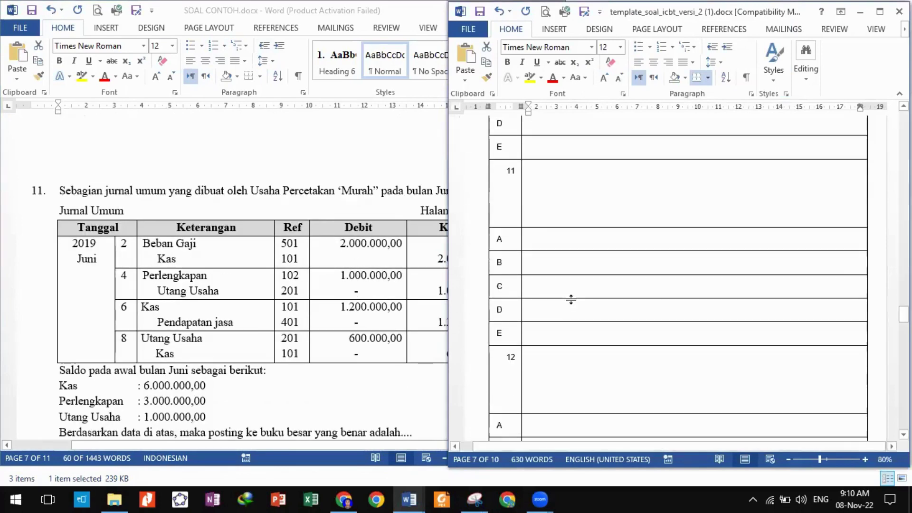
{"action": "scroll", "coordinate": [327, 269], "scroll_direction": "down", "scroll_amount": 2}
{"action": "left_click", "coordinate": [339, 347]}
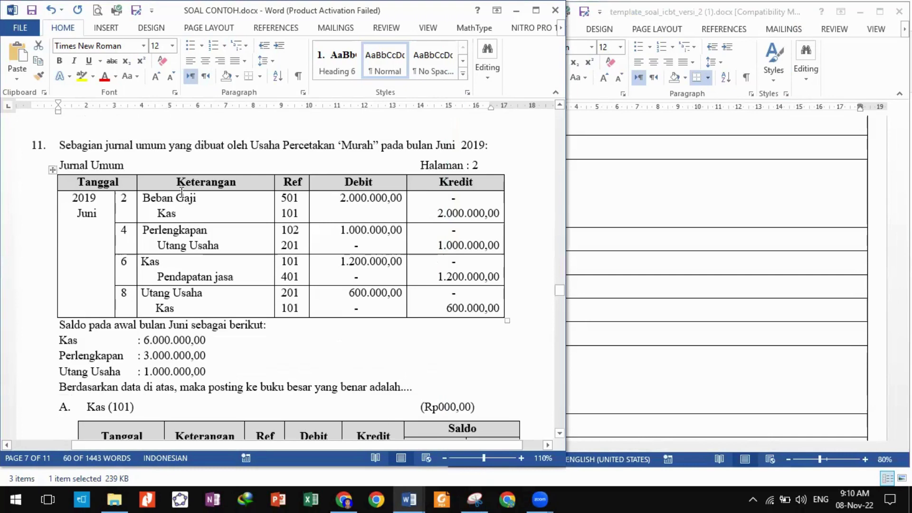
{"action": "left_click", "coordinate": [326, 401]}
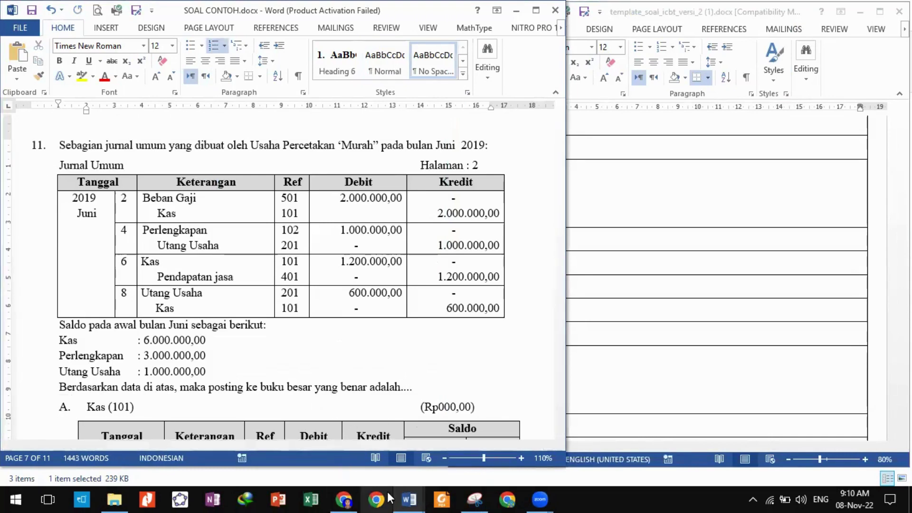
Snip question 11's 'Murah' journal and posting question, paste it into cell 11, and resize it.
{"action": "left_click", "coordinate": [475, 498]}
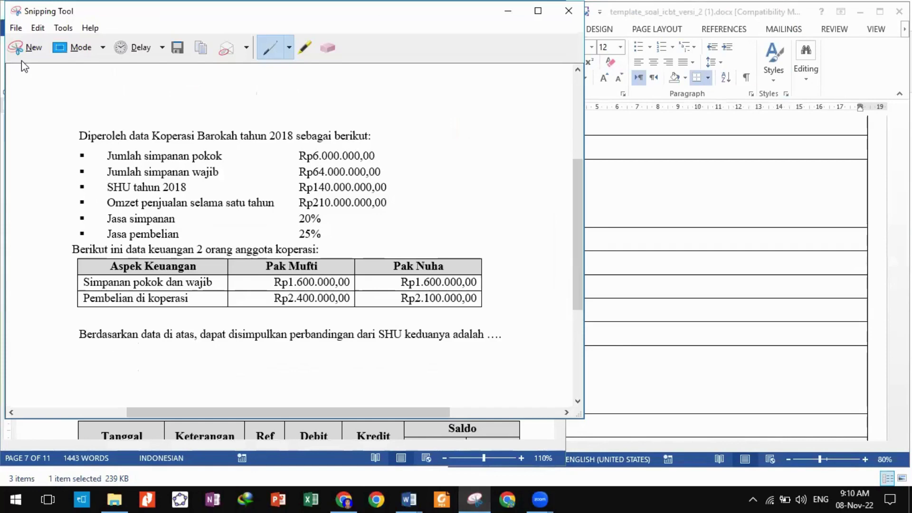
{"action": "left_click", "coordinate": [30, 47]}
{"action": "left_click_drag", "start_coordinate": [50, 136], "coordinate": [521, 391]}
{"action": "left_click", "coordinate": [693, 354]}
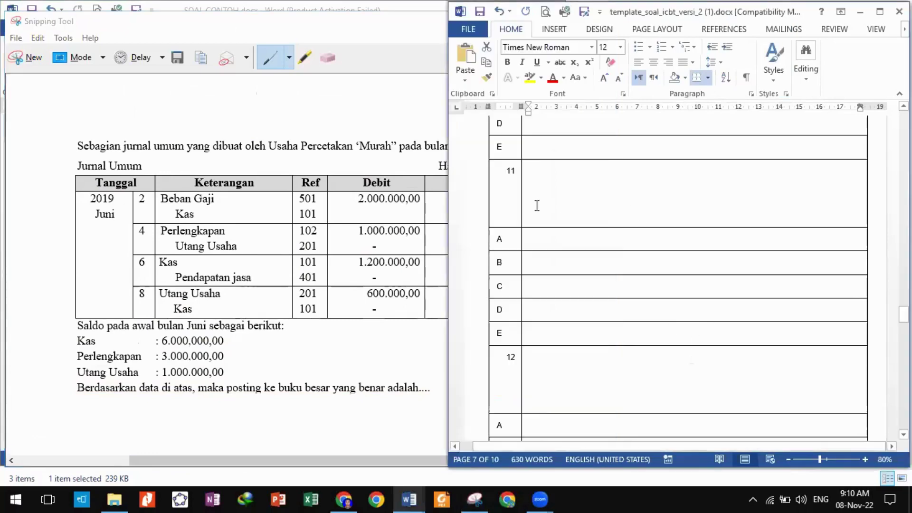
{"action": "left_click", "coordinate": [556, 193]}
{"action": "key", "text": "ctrl+v"}
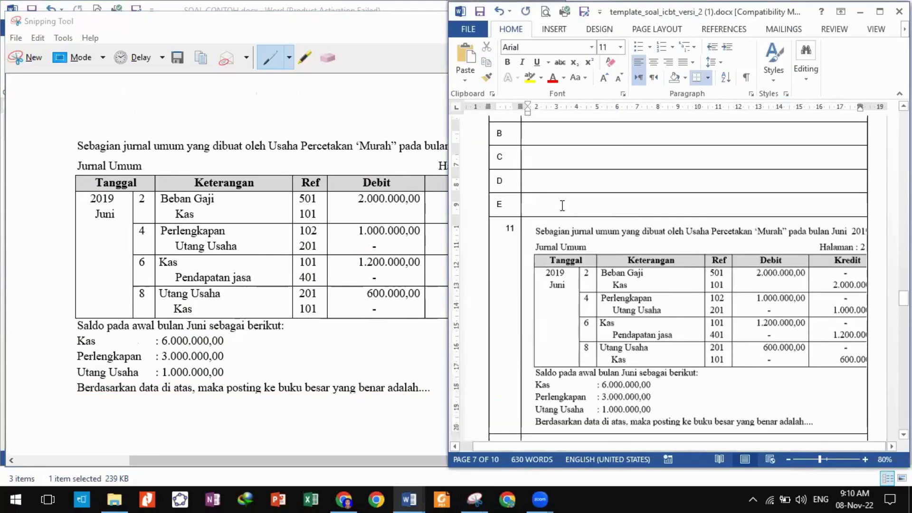
{"action": "left_click", "coordinate": [615, 283]}
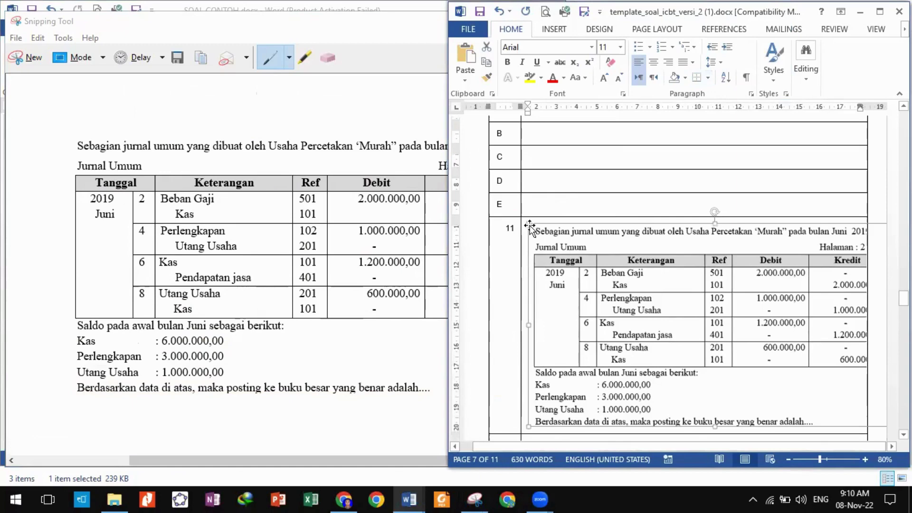
{"action": "left_click_drag", "start_coordinate": [526, 221], "coordinate": [587, 266]}
{"action": "scroll", "coordinate": [876, 373], "scroll_direction": "down", "scroll_amount": 5}
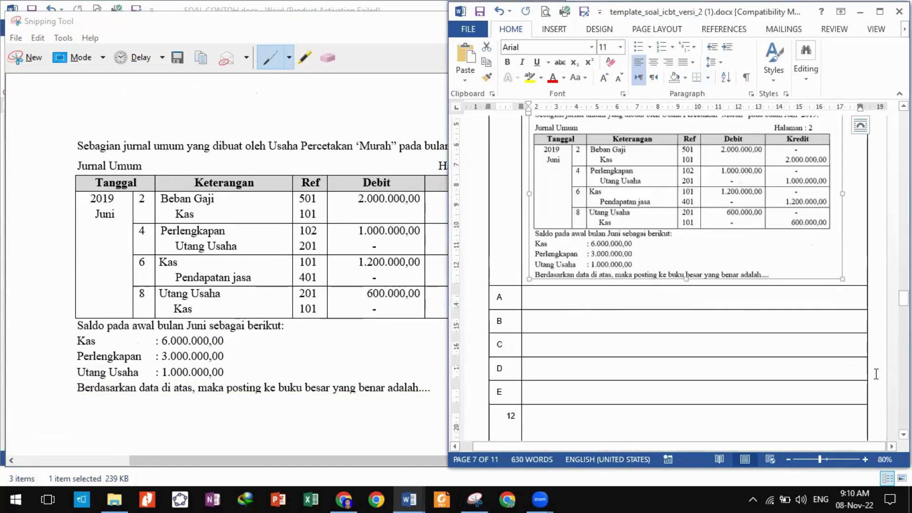
Capture a snip of the Kas (101) ledger table from the source document.
{"action": "left_click", "coordinate": [475, 499]}
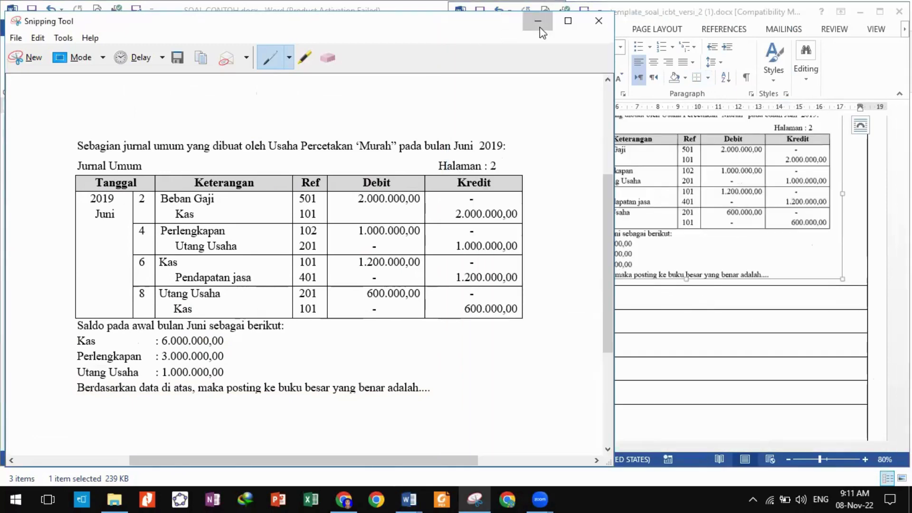
{"action": "left_click", "coordinate": [540, 24]}
{"action": "scroll", "coordinate": [229, 380], "scroll_direction": "down", "scroll_amount": 3}
{"action": "left_click", "coordinate": [345, 237]}
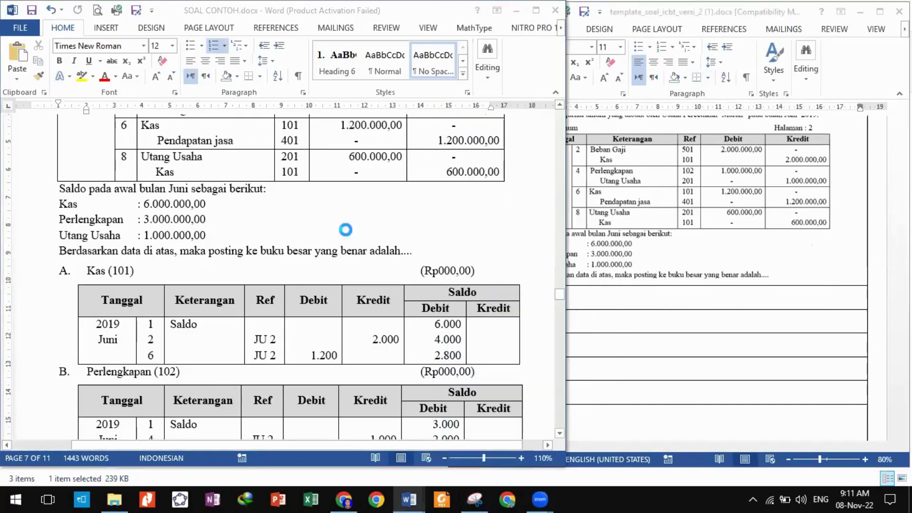
{"action": "left_click", "coordinate": [241, 232]}
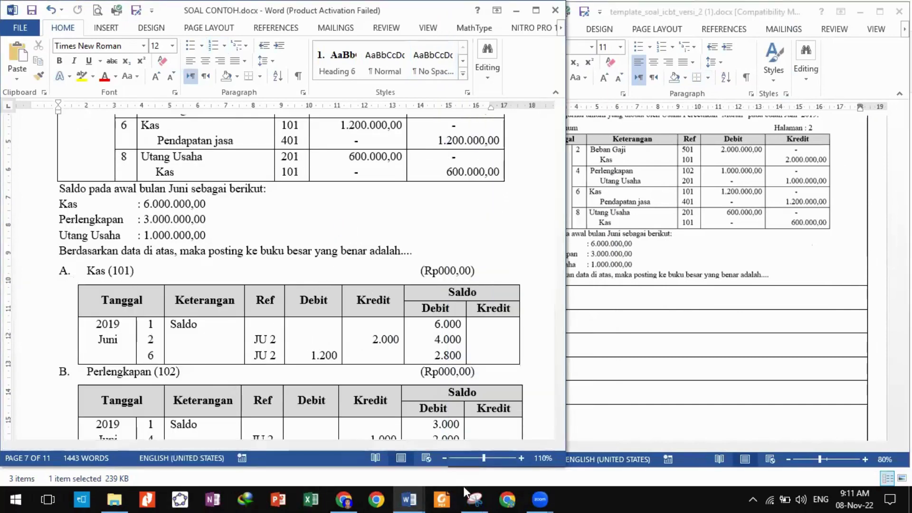
{"action": "left_click", "coordinate": [466, 497]}
{"action": "left_click", "coordinate": [28, 58]}
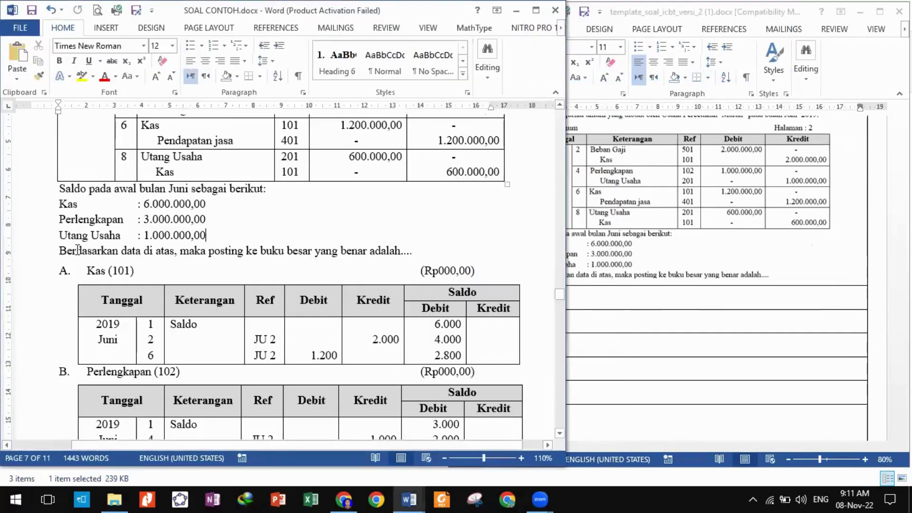
{"action": "left_click_drag", "start_coordinate": [72, 263], "coordinate": [522, 366]}
Paste the Kas (101) ledger picture into question 11's option A.
{"action": "left_click", "coordinate": [744, 331]}
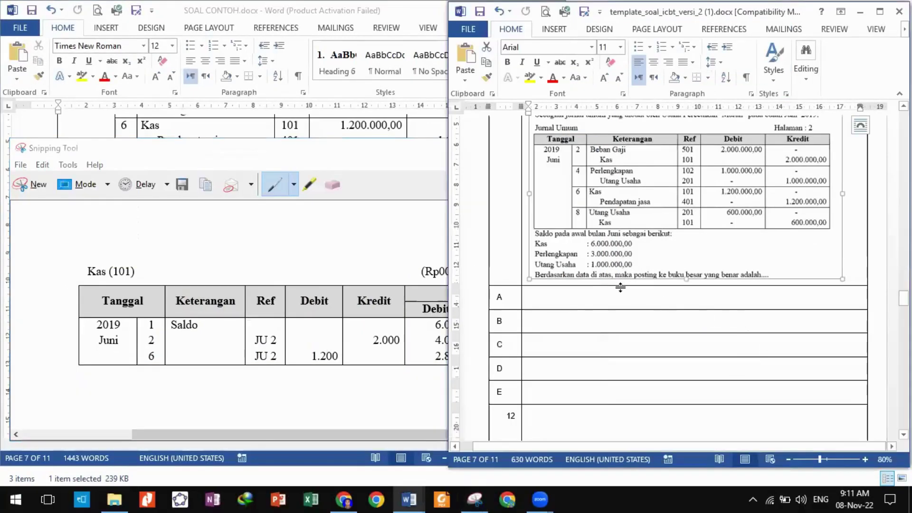
{"action": "left_click", "coordinate": [604, 303]}
{"action": "key", "text": "ctrl+v"}
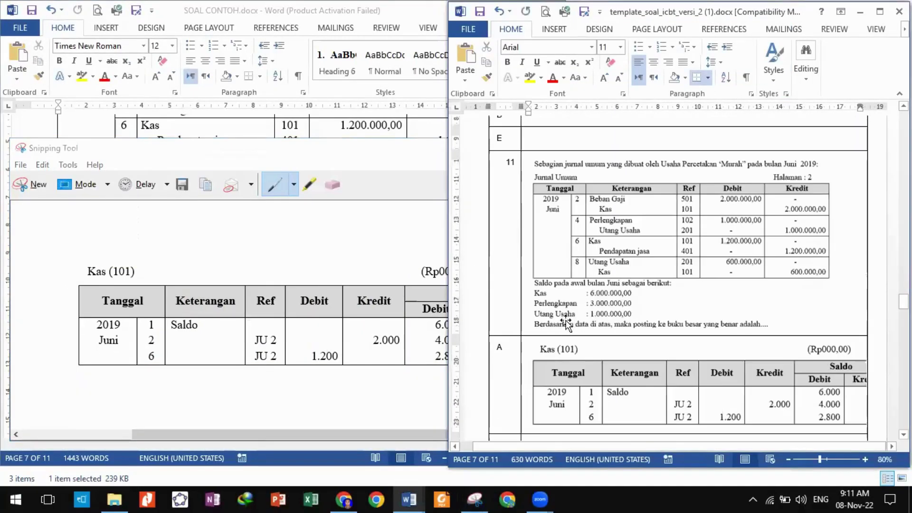
{"action": "scroll", "coordinate": [563, 327], "scroll_direction": "down", "scroll_amount": 3}
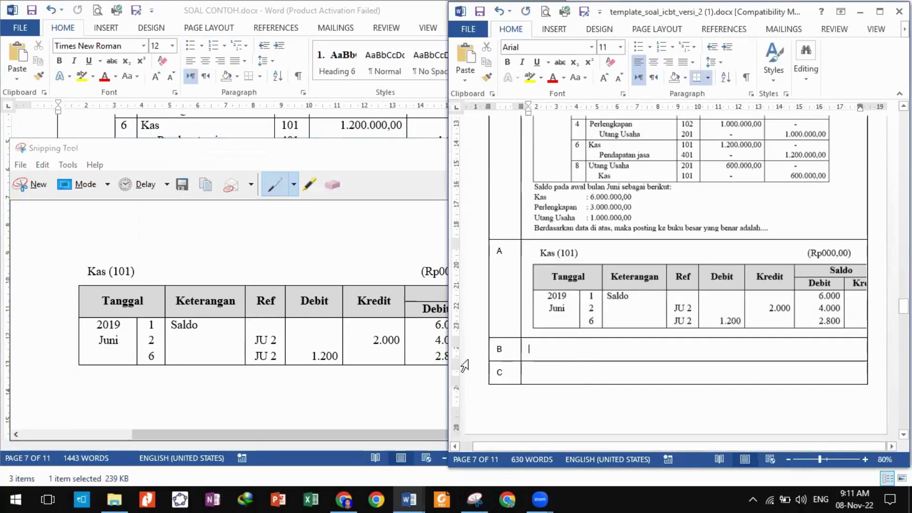
Snip the Perlengkapan (102) ledger table and paste it into option B.
{"action": "left_click", "coordinate": [42, 186]}
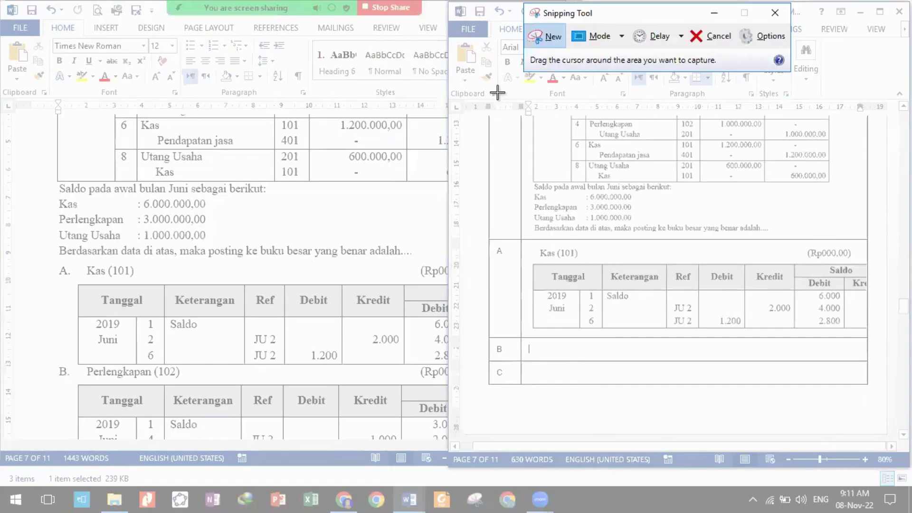
{"action": "left_click", "coordinate": [548, 42]}
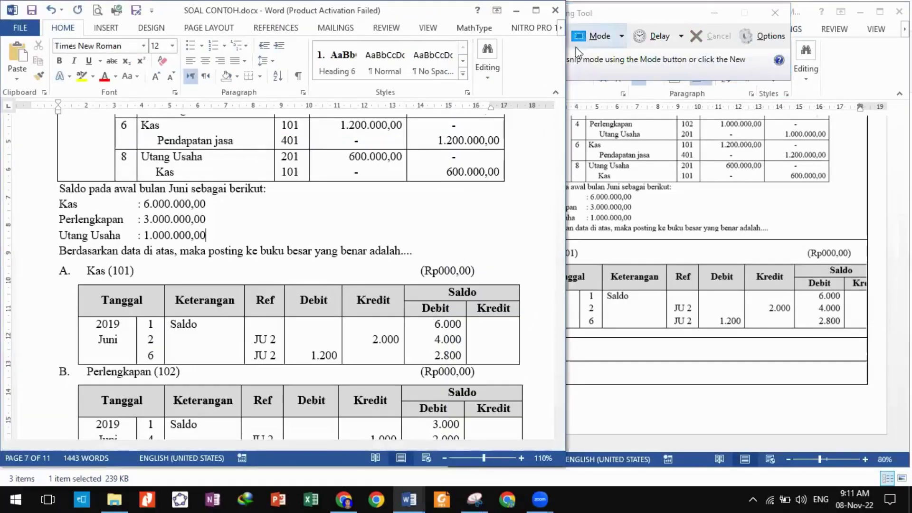
{"action": "left_click", "coordinate": [597, 19]}
{"action": "left_click", "coordinate": [541, 37]}
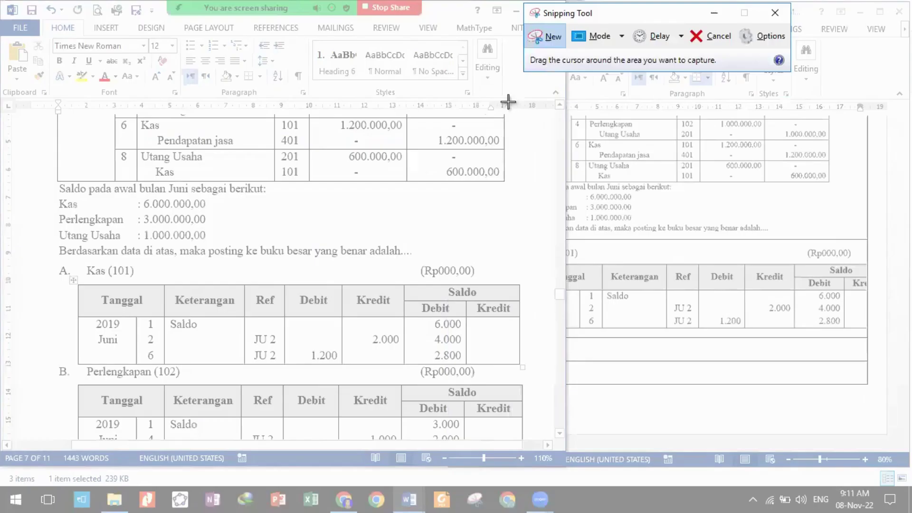
{"action": "left_click", "coordinate": [539, 38]}
{"action": "scroll", "coordinate": [304, 275], "scroll_direction": "down", "scroll_amount": 3}
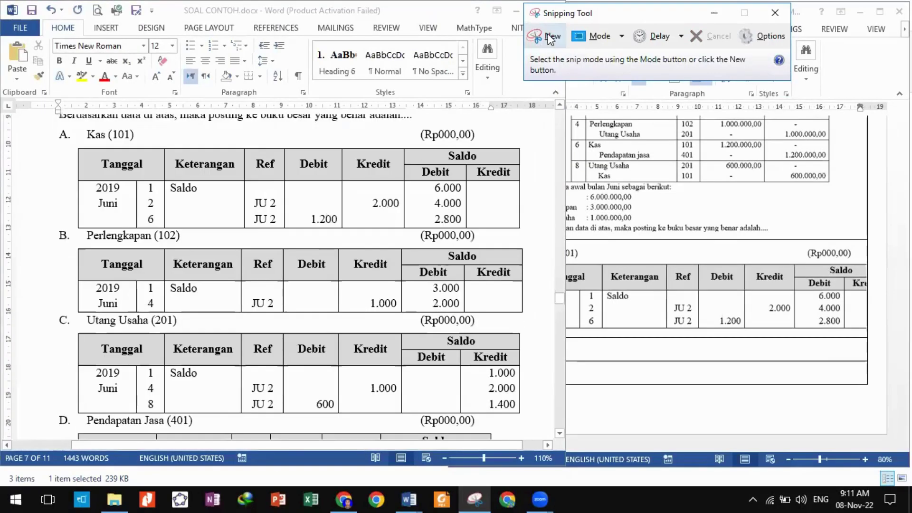
{"action": "left_click", "coordinate": [550, 39]}
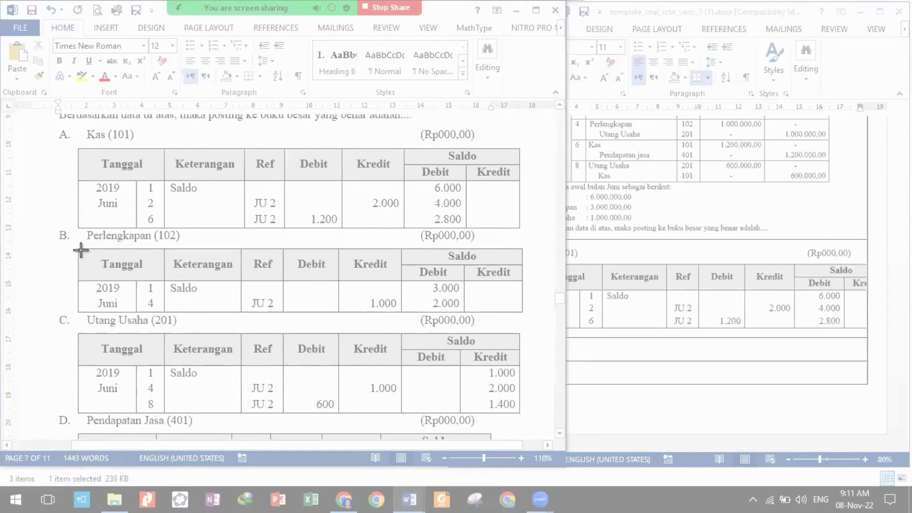
{"action": "left_click_drag", "start_coordinate": [77, 247], "coordinate": [525, 316]}
{"action": "left_click", "coordinate": [635, 348]}
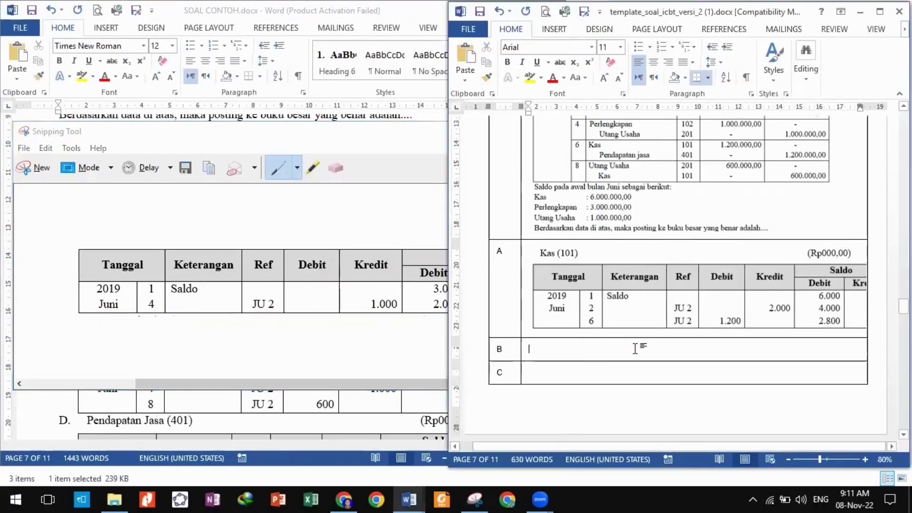
{"action": "key", "text": "ctrl+v"}
{"action": "left_click", "coordinate": [346, 428]}
{"action": "scroll", "coordinate": [332, 379], "scroll_direction": "down", "scroll_amount": 5}
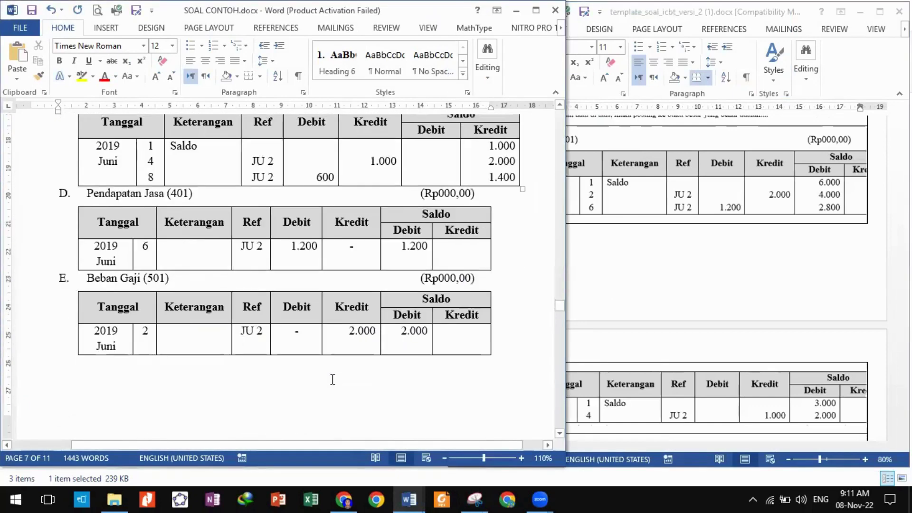
Look over question 12's Utang gaji options in the source, then scroll on toward question 13.
{"action": "scroll", "coordinate": [591, 356], "scroll_direction": "down", "scroll_amount": 5}
{"action": "scroll", "coordinate": [454, 390], "scroll_direction": "down", "scroll_amount": 7}
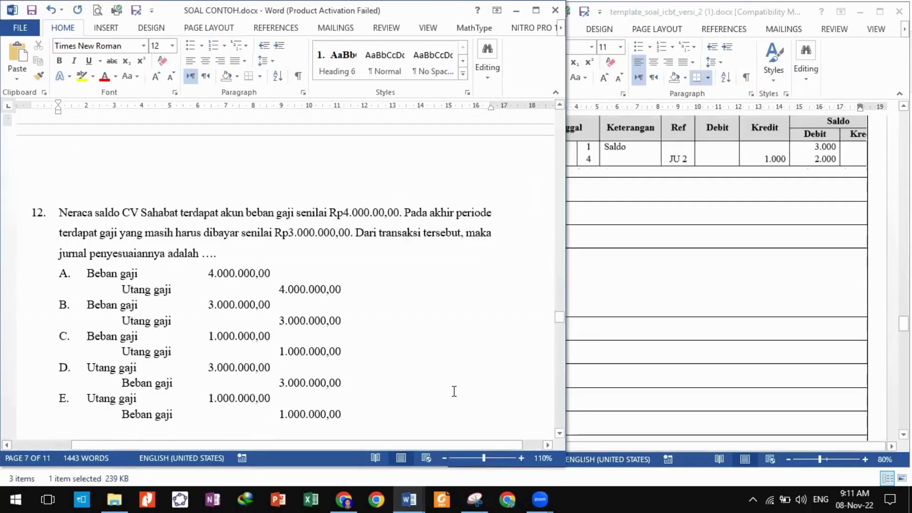
{"action": "scroll", "coordinate": [454, 391], "scroll_direction": "down", "scroll_amount": 2}
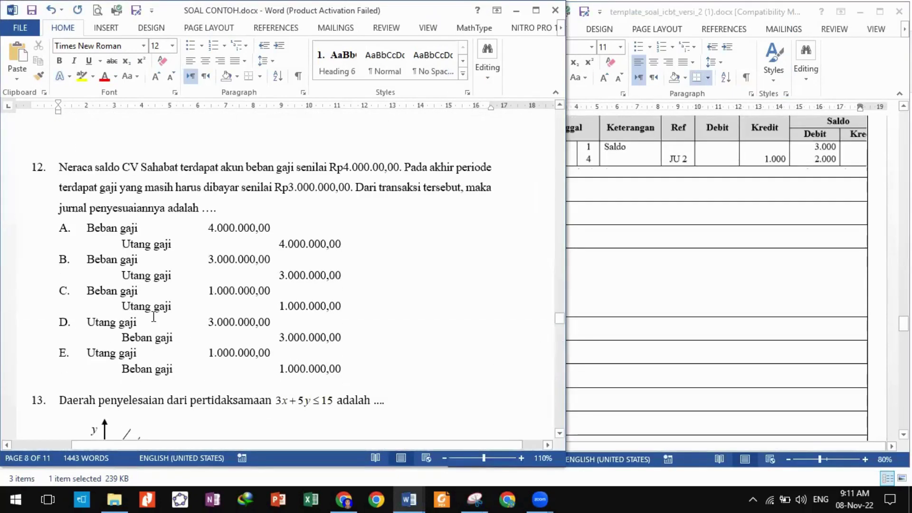
{"action": "left_click_drag", "start_coordinate": [84, 230], "coordinate": [343, 373]}
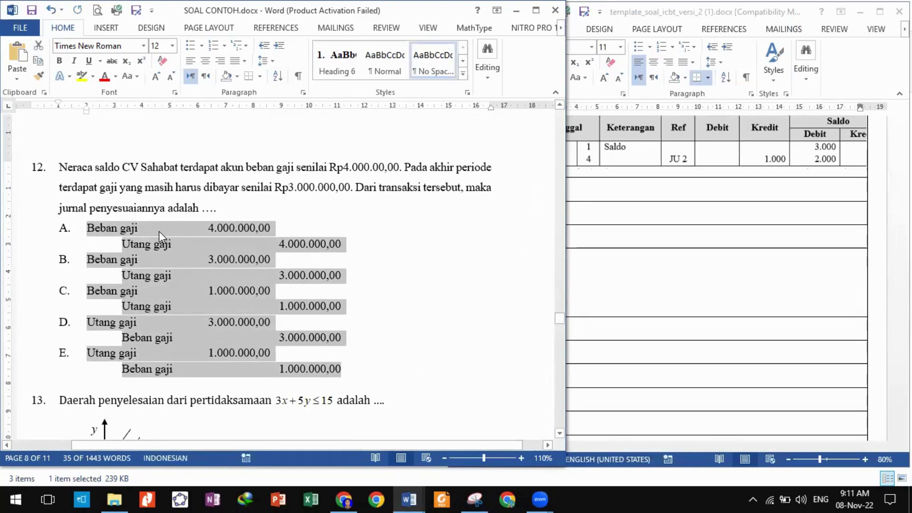
{"action": "left_click", "coordinate": [121, 244]}
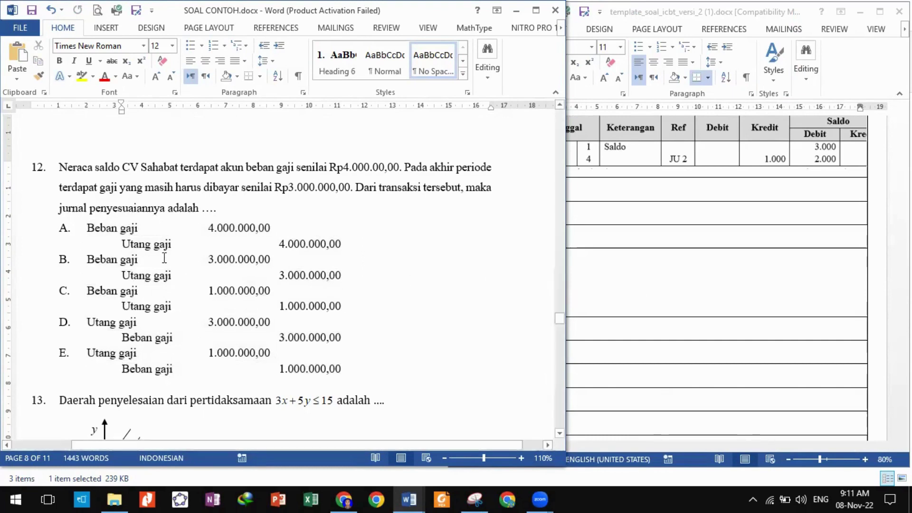
{"action": "left_click", "coordinate": [765, 313]}
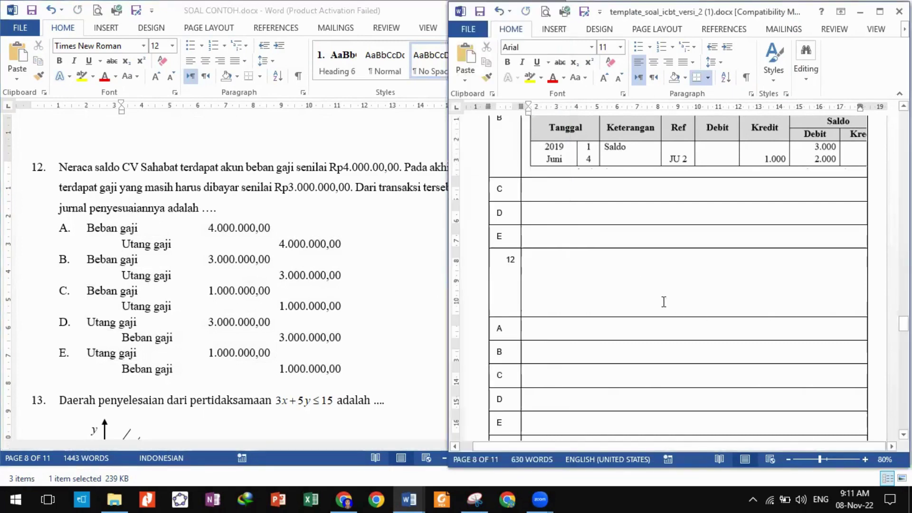
{"action": "left_click", "coordinate": [123, 246]}
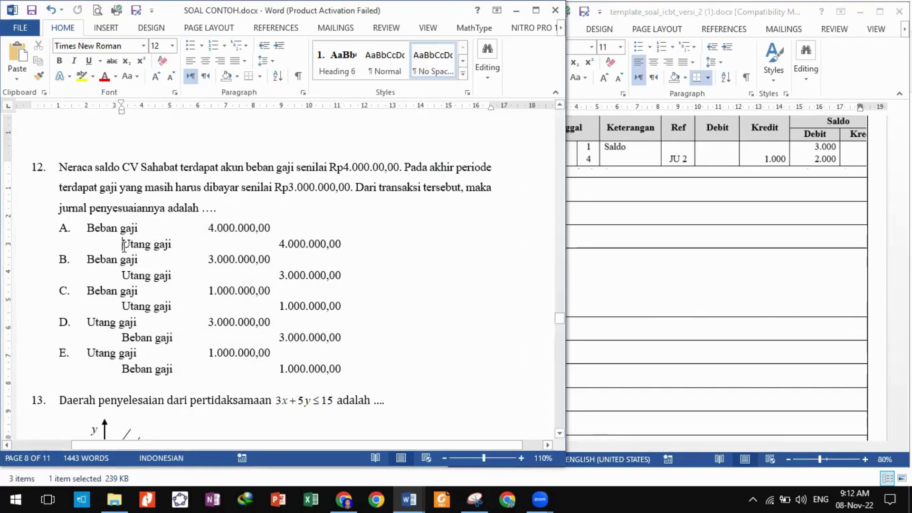
{"action": "key", "text": "BackSpace"}
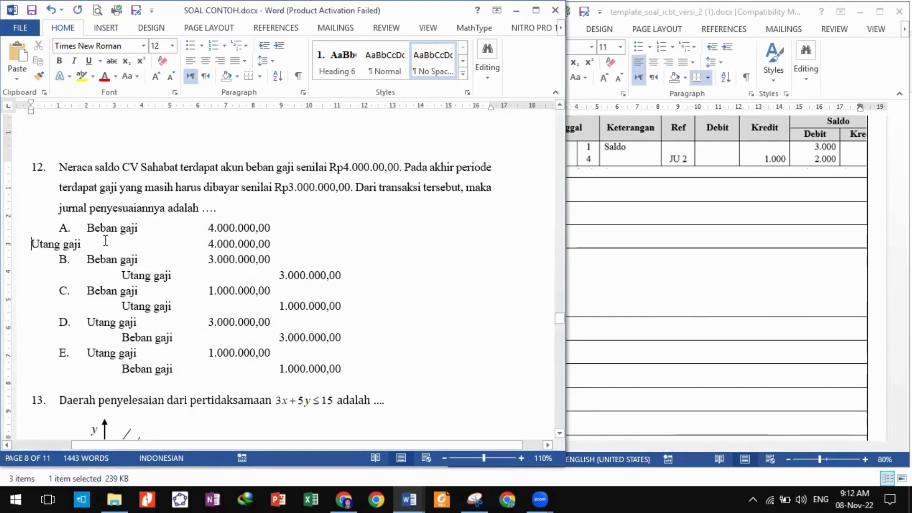
{"action": "key", "text": "ctrl+z"}
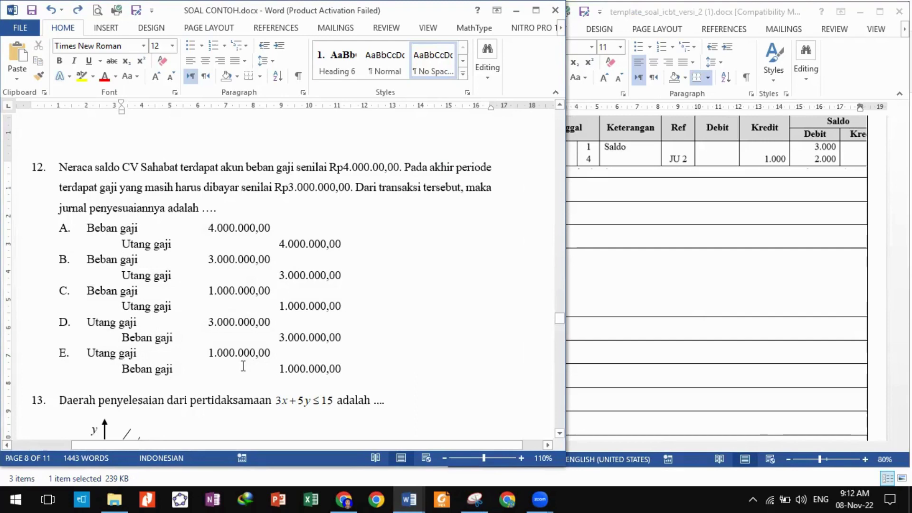
{"action": "scroll", "coordinate": [243, 367], "scroll_direction": "down", "scroll_amount": 5}
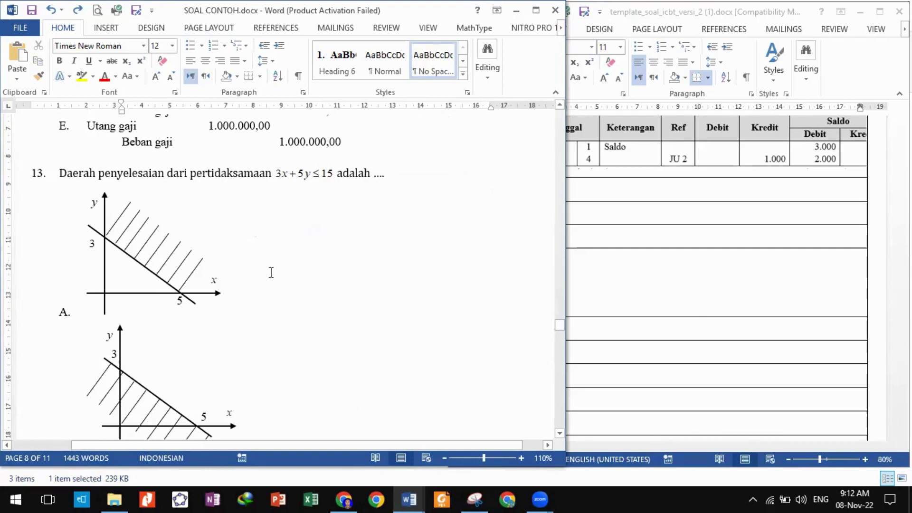
Snip question 13's 3x+5y ≤ 15 inequality text and paste it into template row 12.
{"action": "left_click", "coordinate": [475, 499]}
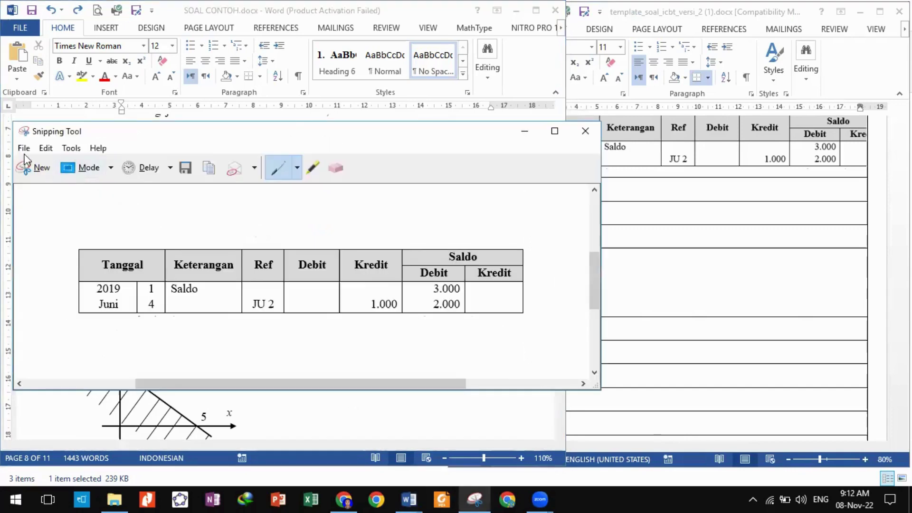
{"action": "left_click", "coordinate": [32, 158]}
{"action": "left_click_drag", "start_coordinate": [56, 162], "coordinate": [396, 185]}
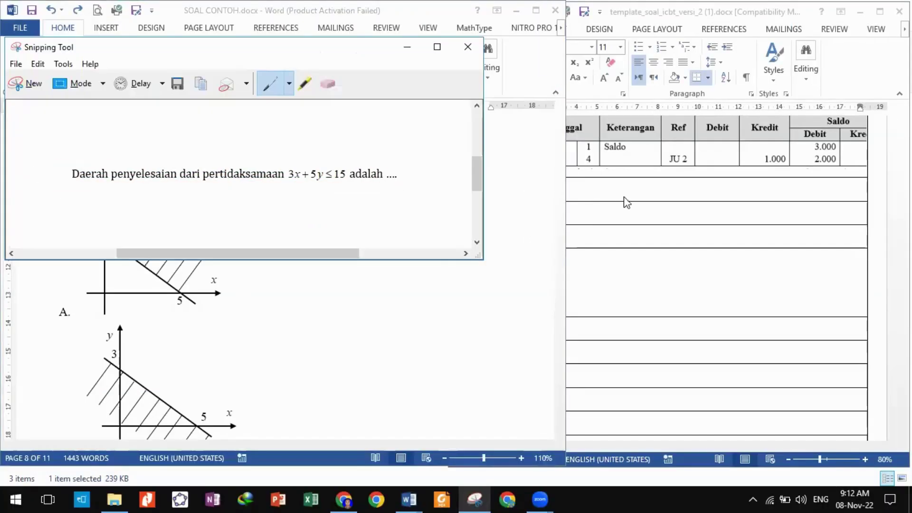
{"action": "left_click", "coordinate": [596, 285]}
{"action": "key", "text": "ctrl+v"}
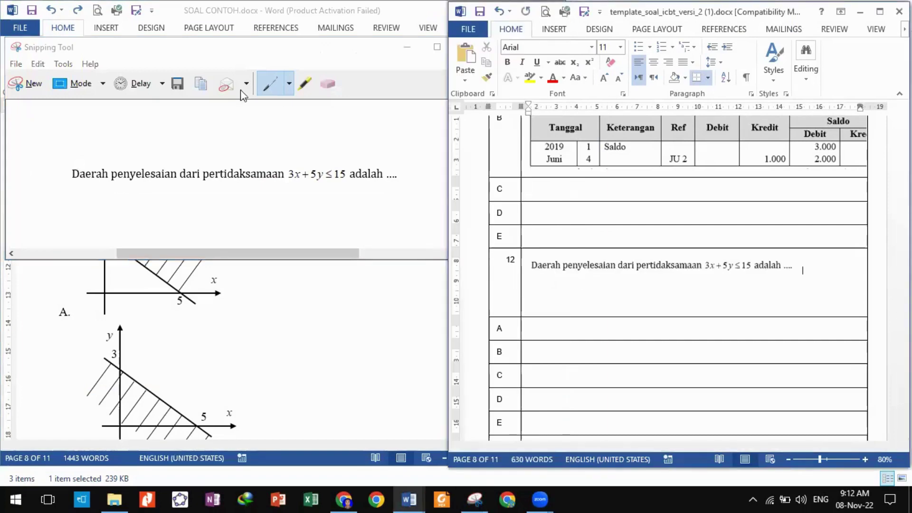
Snip question 13's first shaded-region graph and paste it into answer row A.
{"action": "left_click", "coordinate": [26, 84]}
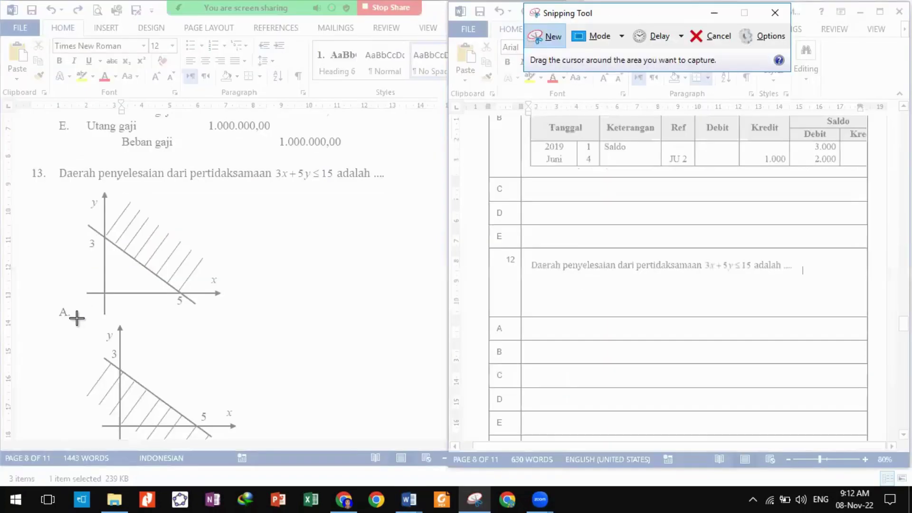
{"action": "left_click_drag", "start_coordinate": [77, 317], "coordinate": [242, 189]}
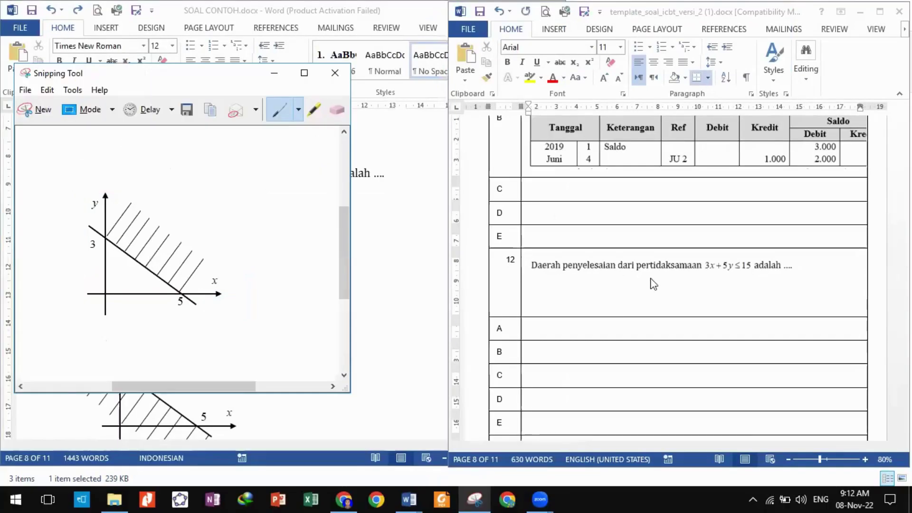
{"action": "left_click", "coordinate": [619, 327]}
{"action": "key", "text": "ctrl+v"}
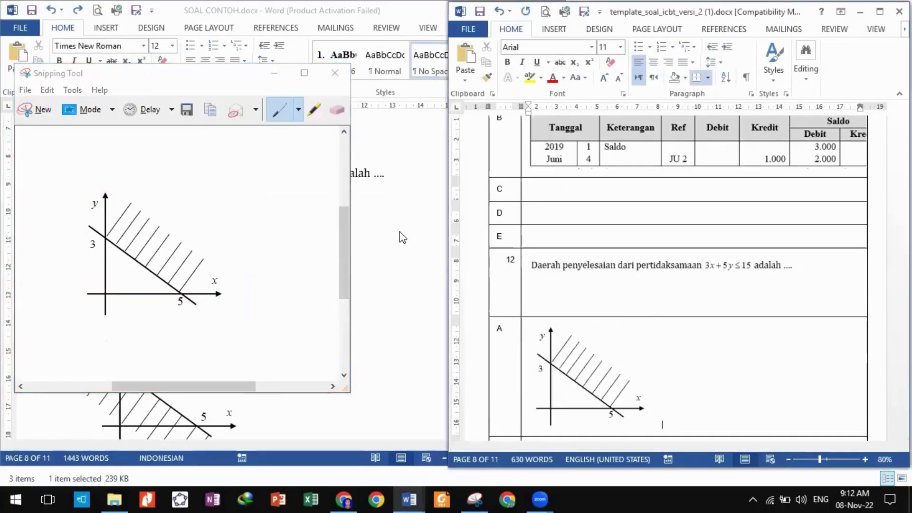
{"action": "left_click", "coordinate": [394, 261]}
{"action": "scroll", "coordinate": [393, 266], "scroll_direction": "down", "scroll_amount": 10}
{"action": "scroll", "coordinate": [392, 280], "scroll_direction": "down", "scroll_amount": 20}
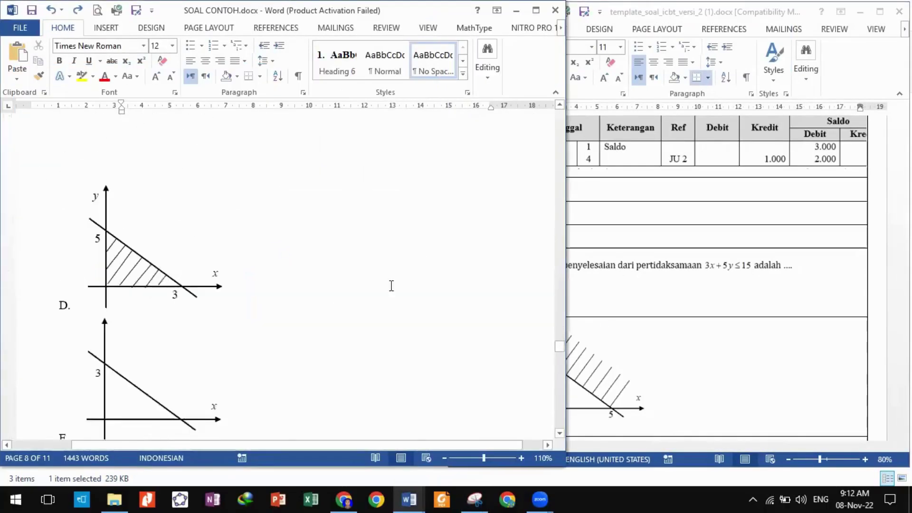
Capture a snip of question 17's NaOH and HCl reaction table.
{"action": "scroll", "coordinate": [391, 288], "scroll_direction": "down", "scroll_amount": 10}
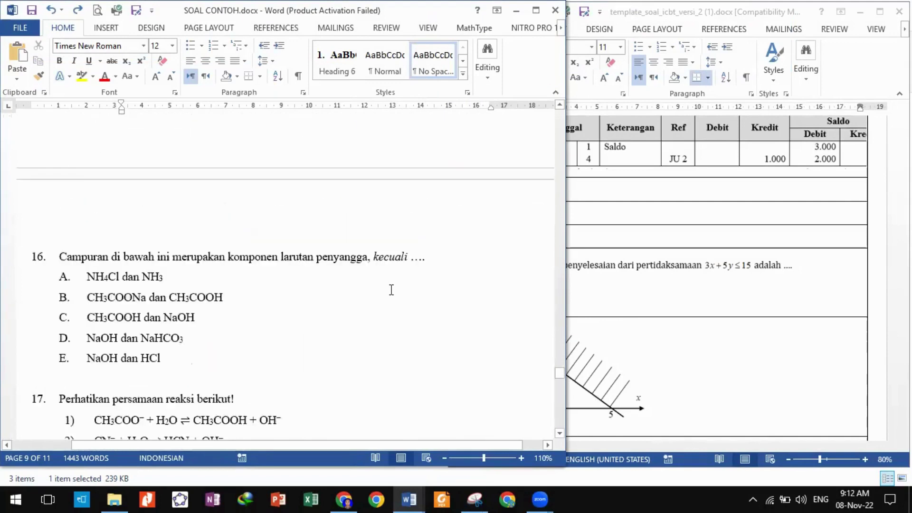
{"action": "scroll", "coordinate": [389, 289], "scroll_direction": "up", "scroll_amount": 3}
{"action": "scroll", "coordinate": [312, 304], "scroll_direction": "down", "scroll_amount": 3}
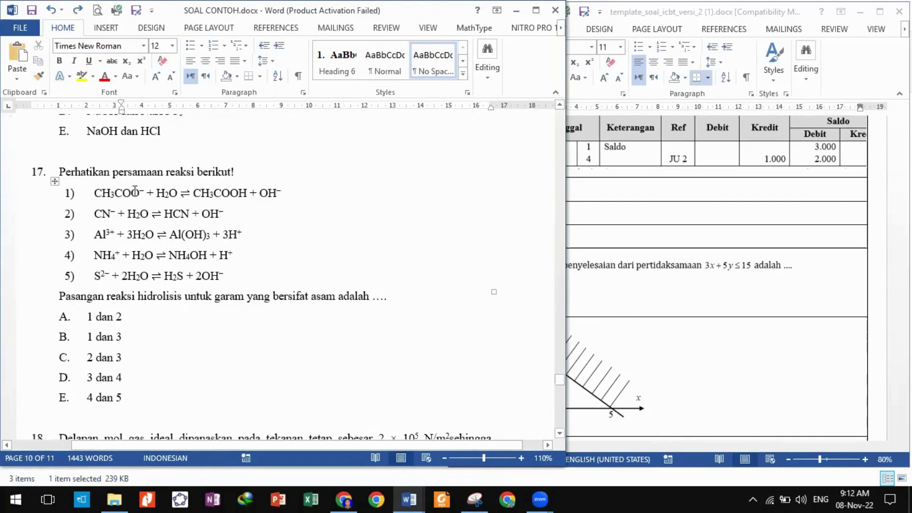
{"action": "left_click", "coordinate": [55, 181]}
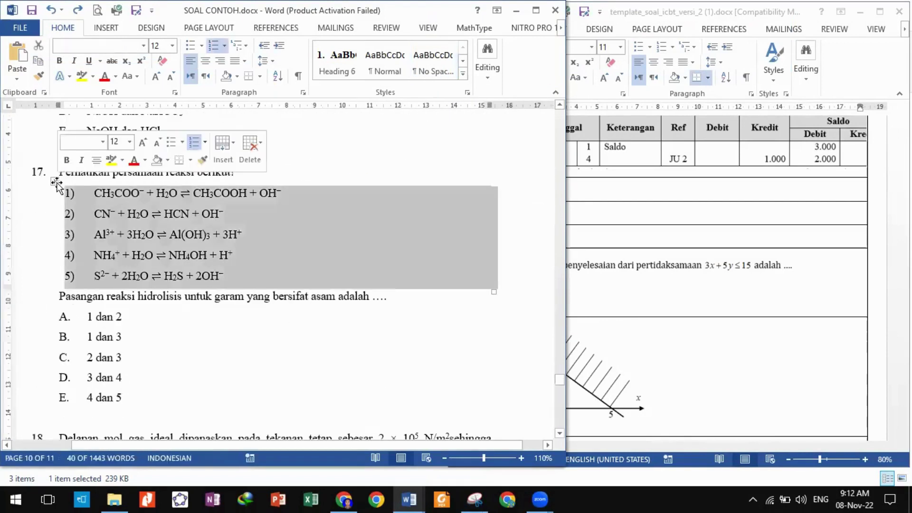
{"action": "left_click", "coordinate": [201, 324]}
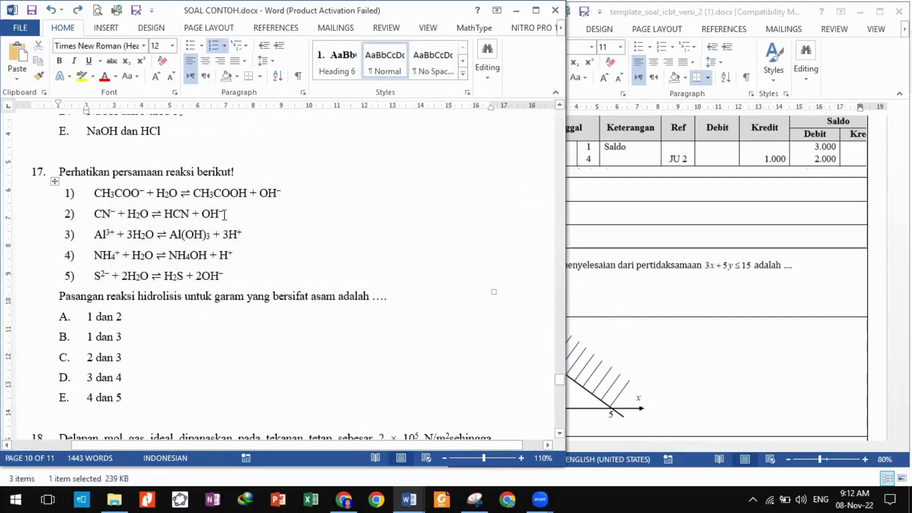
{"action": "left_click", "coordinate": [235, 167]}
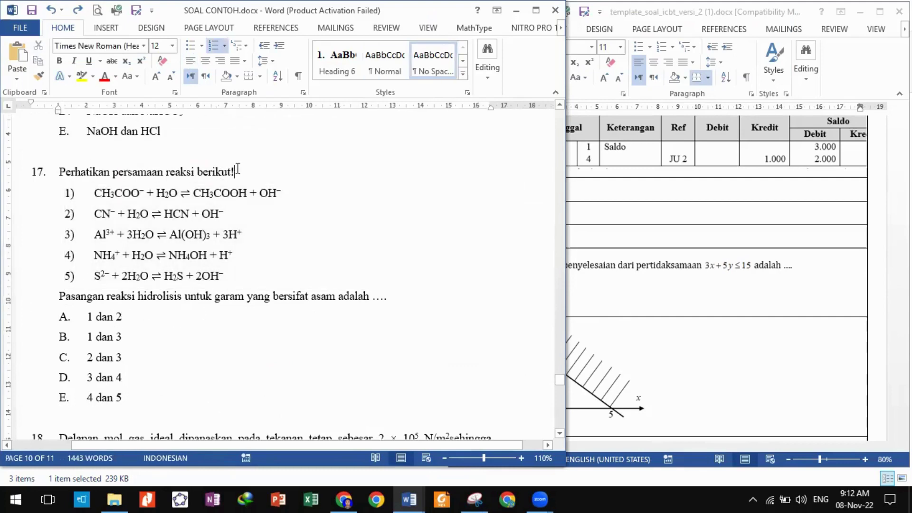
{"action": "left_click", "coordinate": [176, 143]}
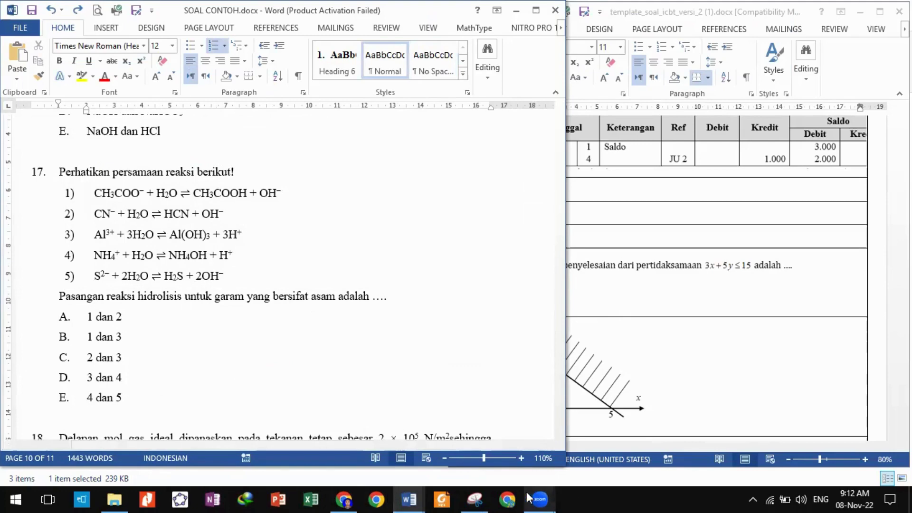
{"action": "left_click", "coordinate": [475, 499]}
{"action": "left_click", "coordinate": [38, 108]}
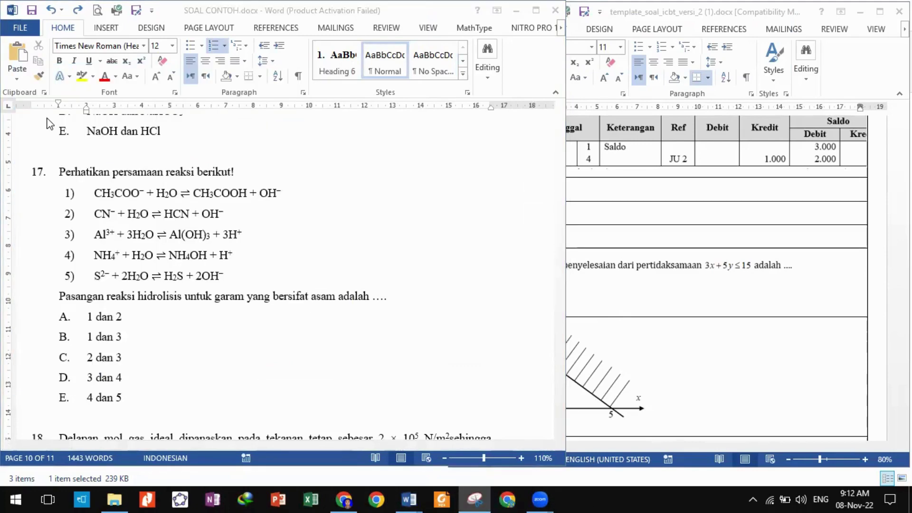
{"action": "left_click_drag", "start_coordinate": [54, 164], "coordinate": [401, 306]}
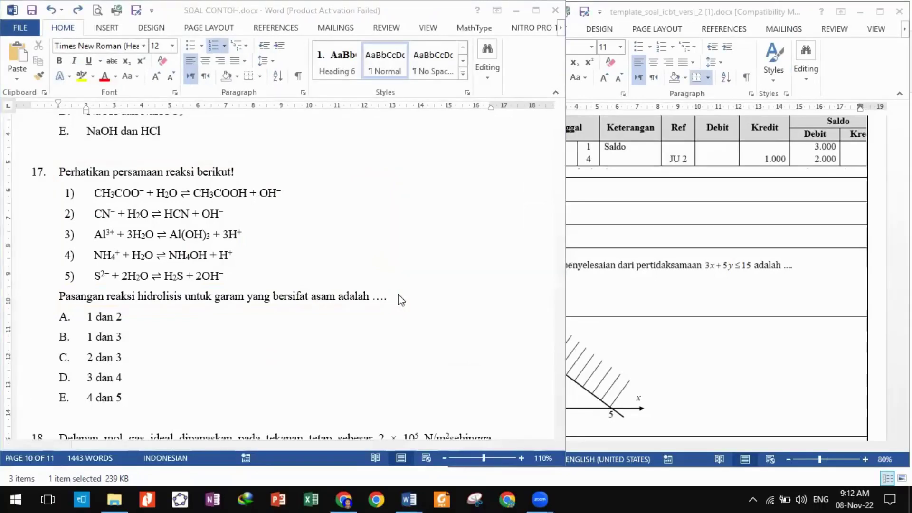
{"action": "left_click", "coordinate": [523, 255]}
Scroll through source questions 18–20, then bring up template_soal_icbt_versi_2.docx.
{"action": "scroll", "coordinate": [344, 329], "scroll_direction": "down", "scroll_amount": 6}
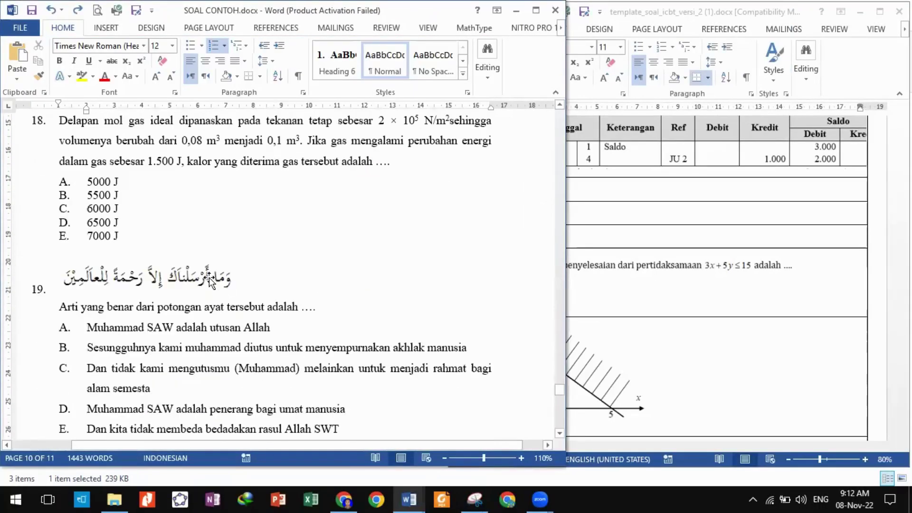
{"action": "left_click", "coordinate": [210, 281]}
{"action": "scroll", "coordinate": [247, 291], "scroll_direction": "down", "scroll_amount": 10}
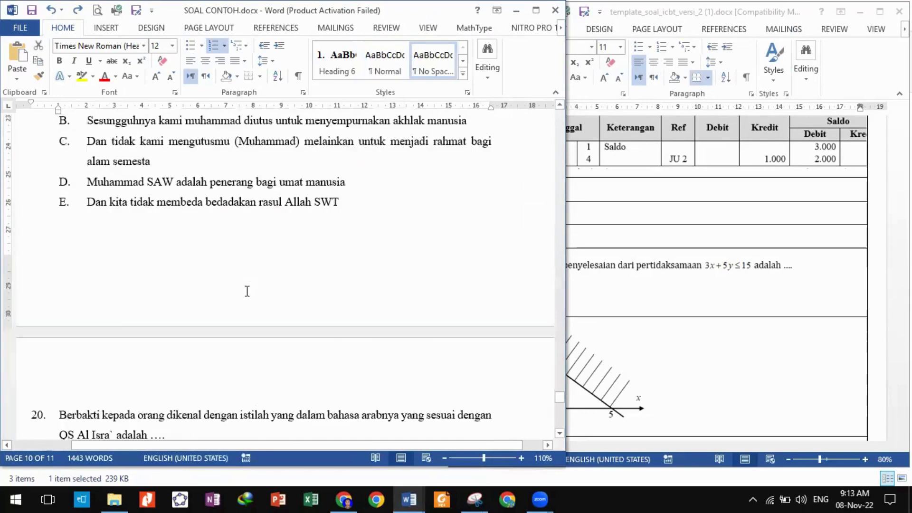
{"action": "scroll", "coordinate": [247, 291], "scroll_direction": "up", "scroll_amount": 1}
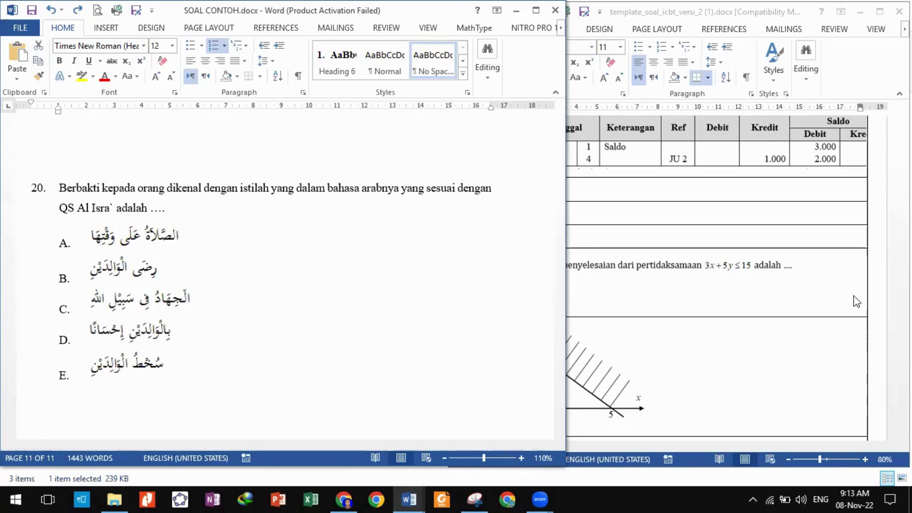
{"action": "left_click", "coordinate": [420, 497]}
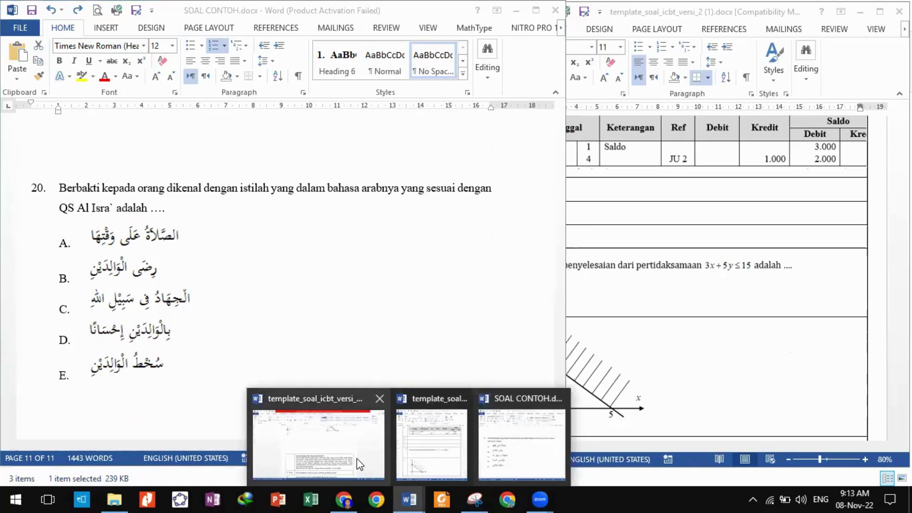
{"action": "left_click", "coordinate": [359, 463]}
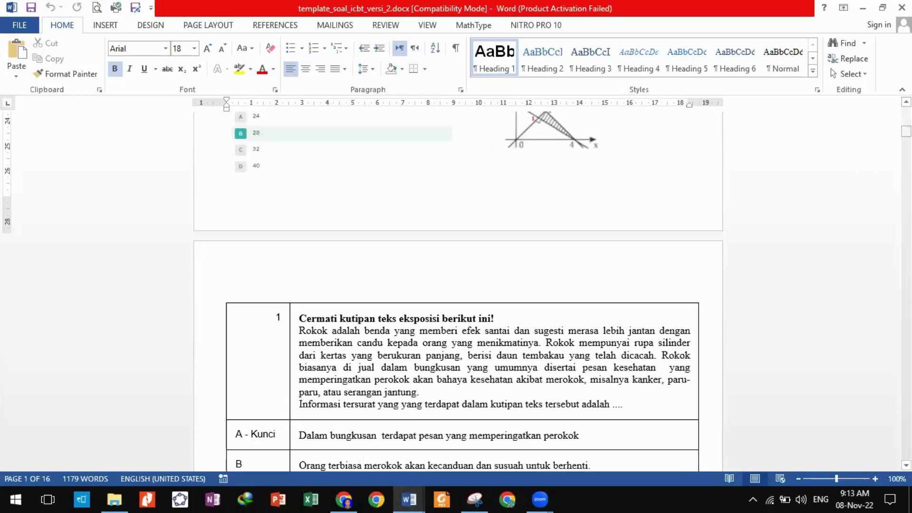
Scroll the filled template to its final Arabic answer rows on page 16, then switch to the browser.
{"action": "left_click_drag", "start_coordinate": [905, 131], "coordinate": [906, 448]}
{"action": "left_click", "coordinate": [584, 275]}
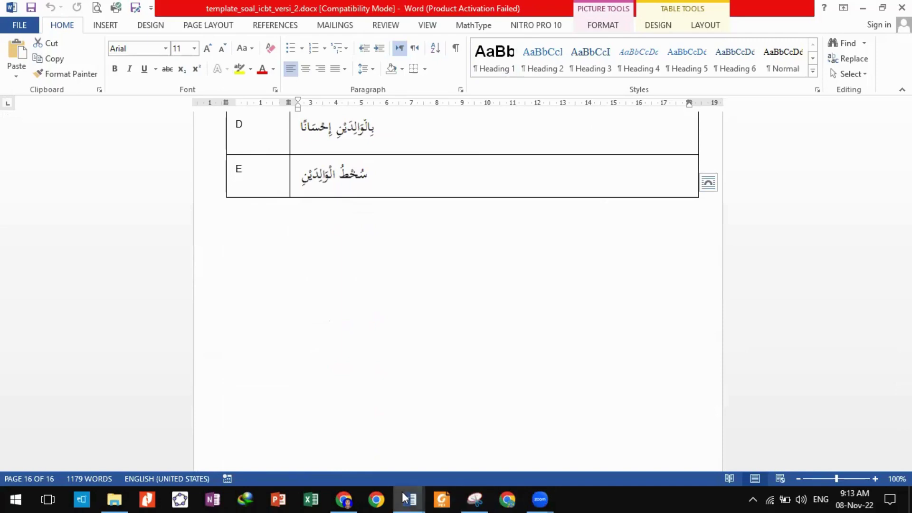
{"action": "left_click", "coordinate": [345, 498]}
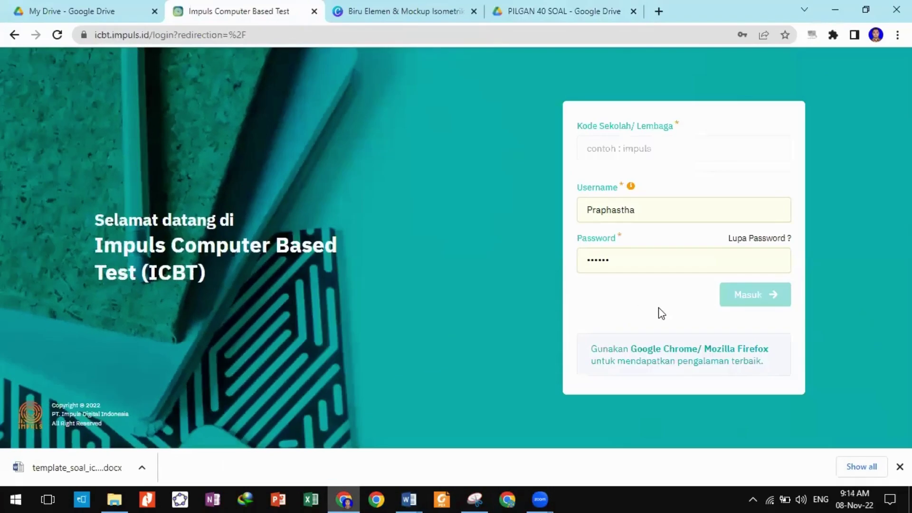
Add the school code to the saved username and password and sign in to ICBT.
{"action": "left_click", "coordinate": [645, 213]}
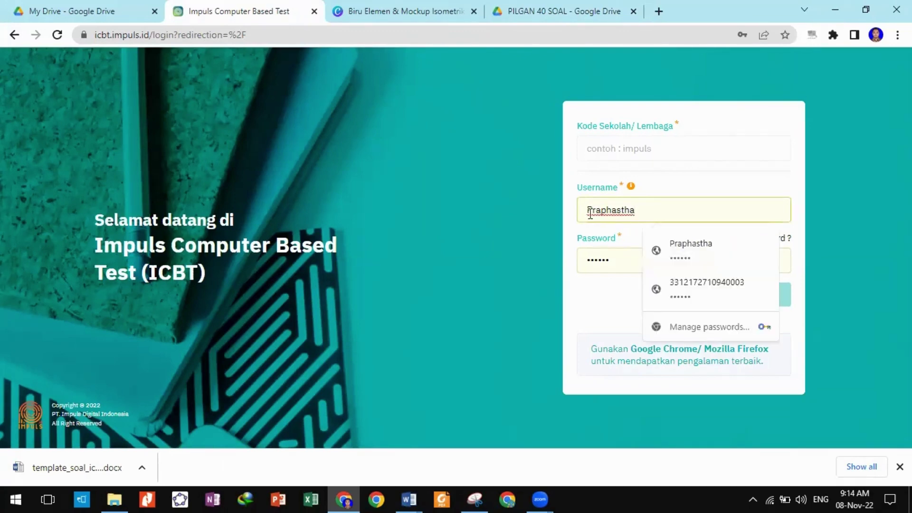
{"action": "left_click", "coordinate": [594, 210]}
{"action": "left_click", "coordinate": [600, 321]}
{"action": "left_click", "coordinate": [631, 157]}
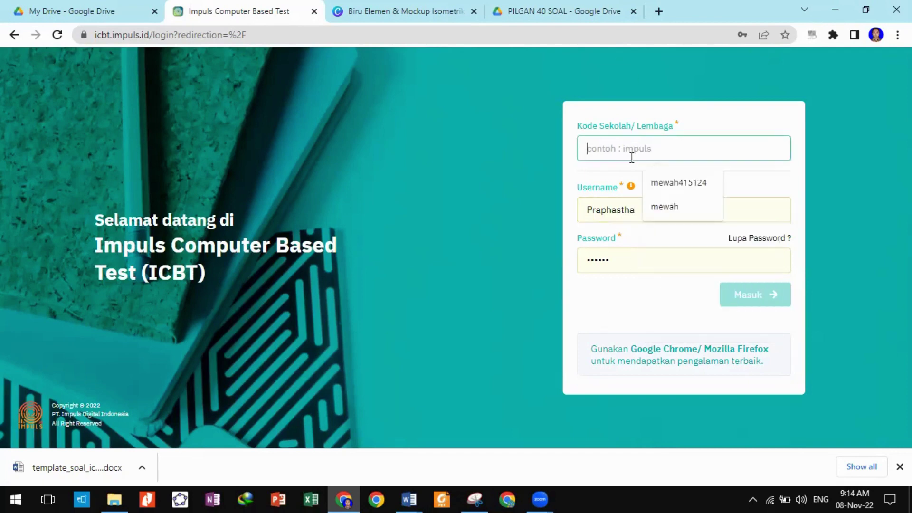
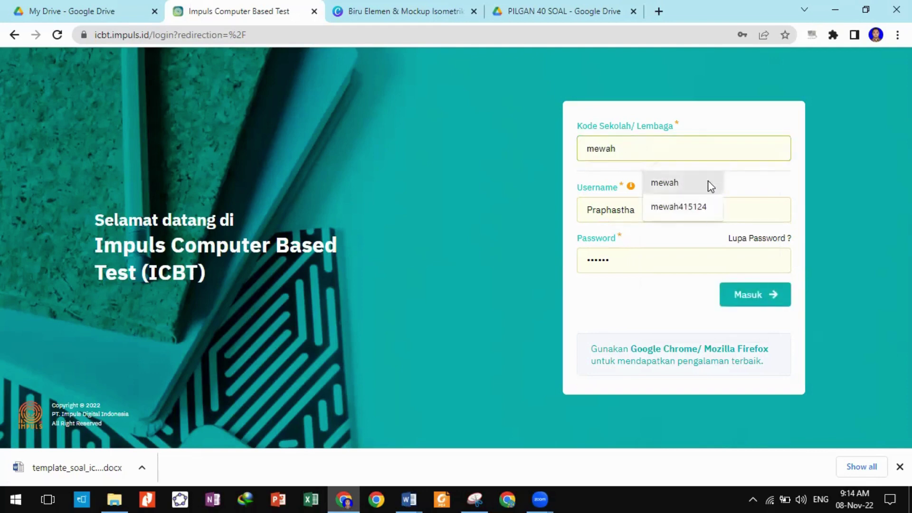
{"action": "left_click", "coordinate": [824, 156]}
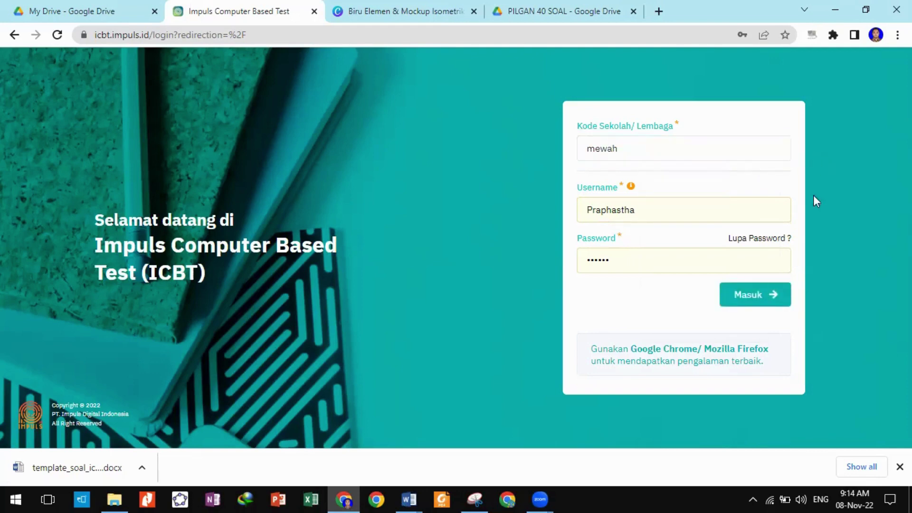
{"action": "left_click", "coordinate": [899, 466]}
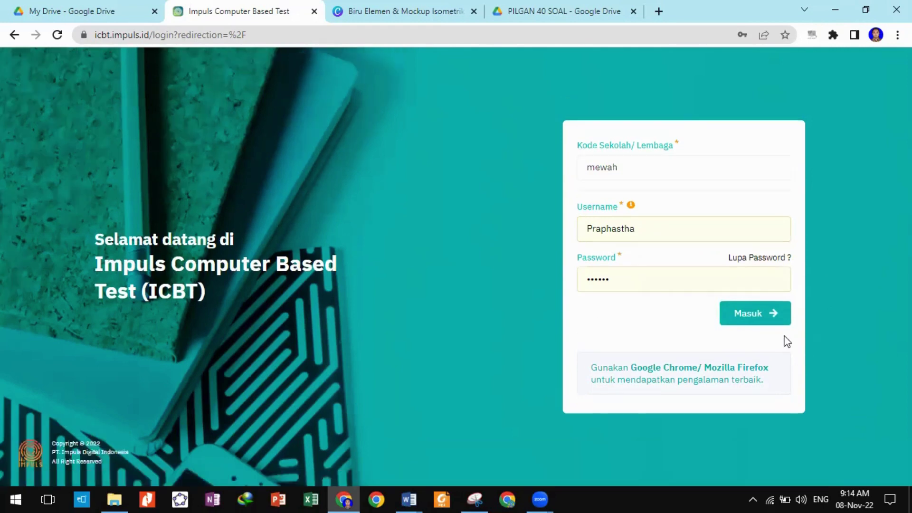
{"action": "left_click", "coordinate": [760, 313]}
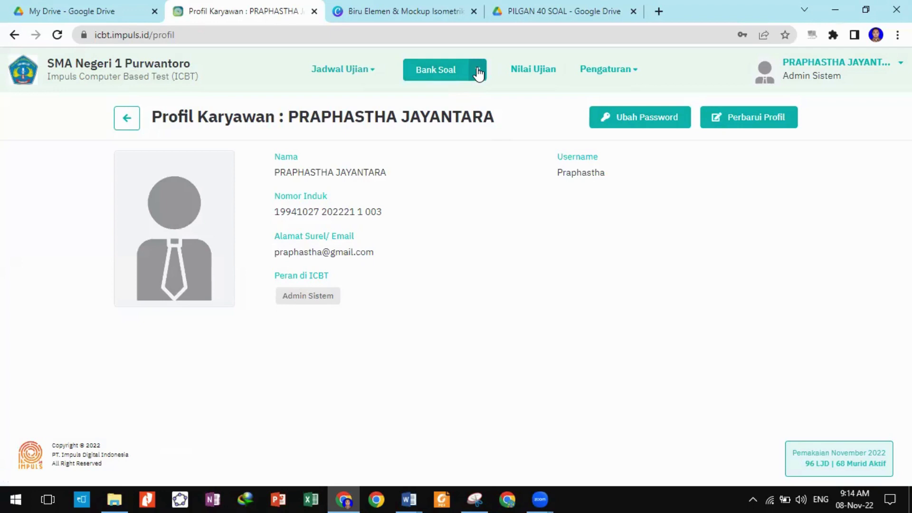
Choose Paket Soal Baru from the Bank Soal menu to open a blank package form.
{"action": "left_click", "coordinate": [478, 73]}
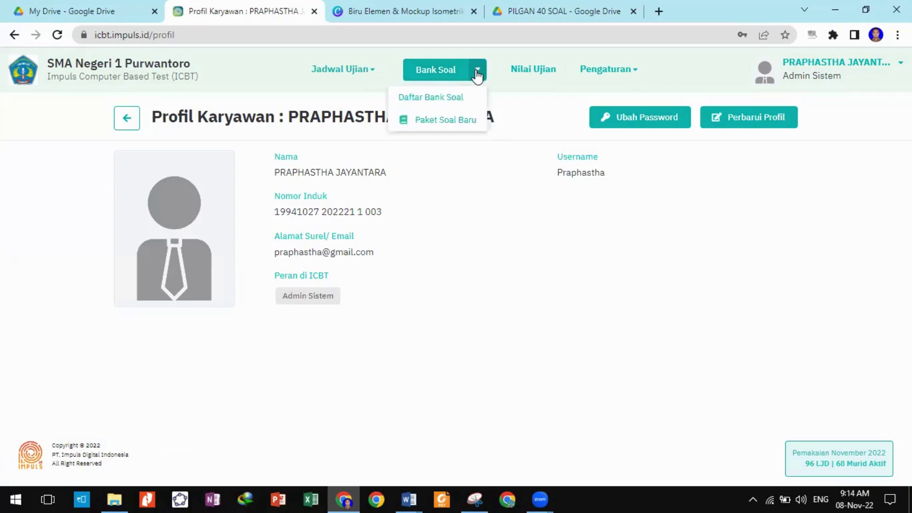
{"action": "left_click", "coordinate": [474, 77]}
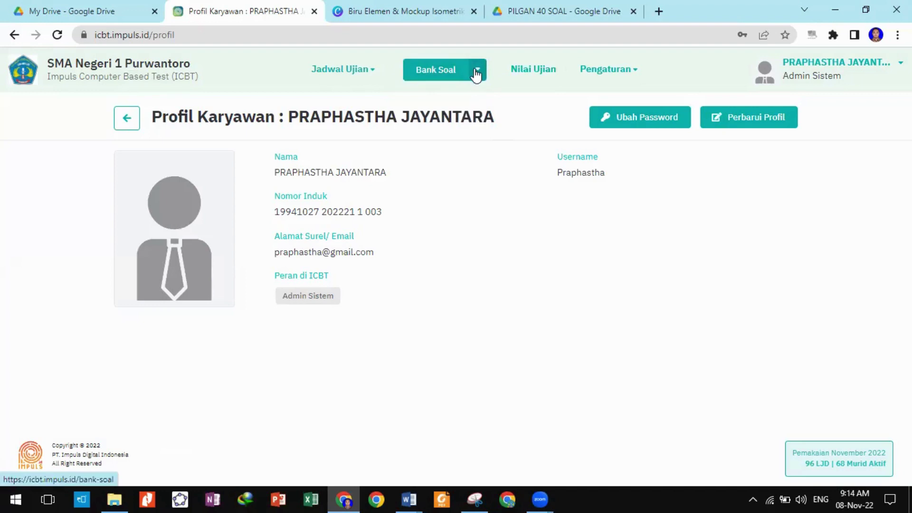
{"action": "left_click", "coordinate": [476, 71]}
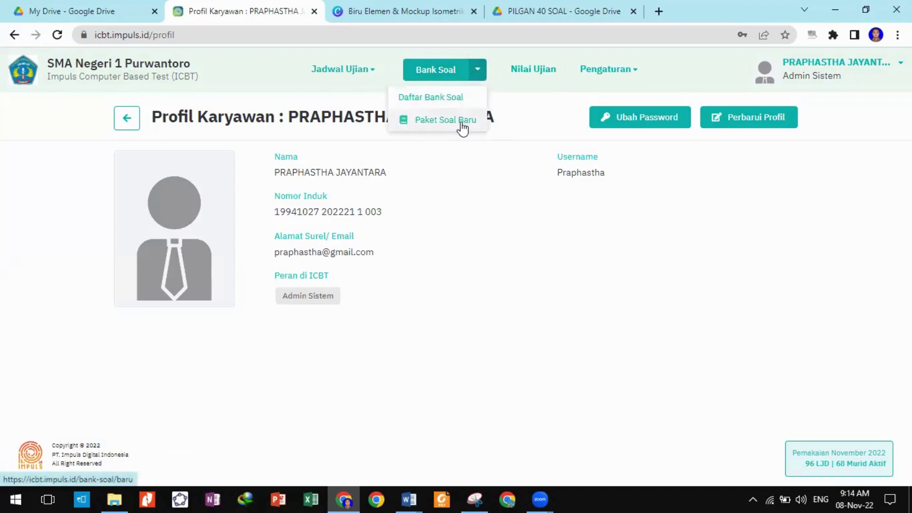
{"action": "left_click", "coordinate": [462, 119]}
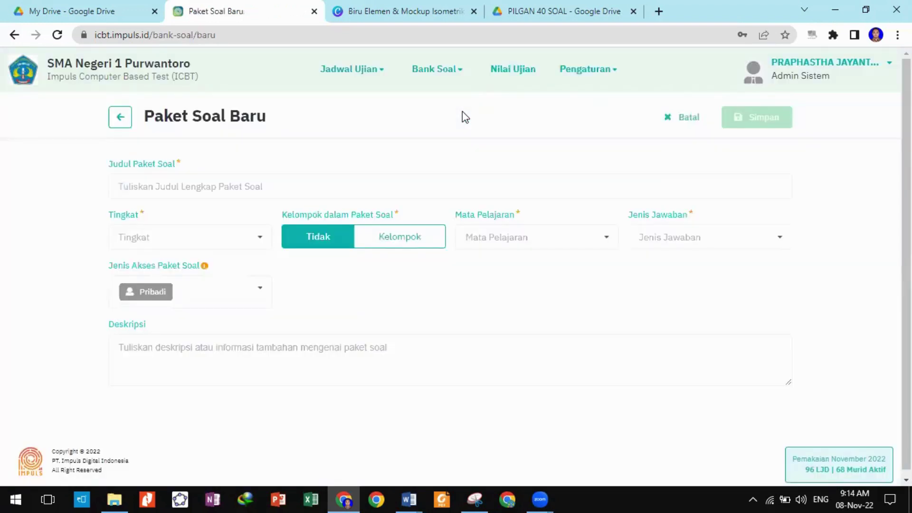
Enter the package title 'SOAL PAS MATEMATIKA KELAS XI MIPA 2022/2023', correcting typos along the way.
{"action": "left_click", "coordinate": [416, 184]}
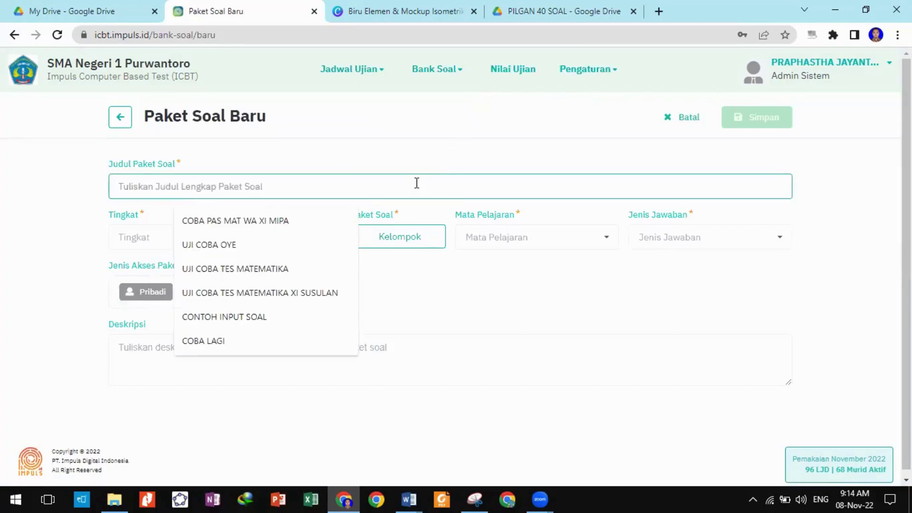
{"action": "type", "text": "so"}
{"action": "key", "text": "BackSpace"}
{"action": "key", "text": "BackSpace"}
{"action": "type", "text": "SOAL PAS"}
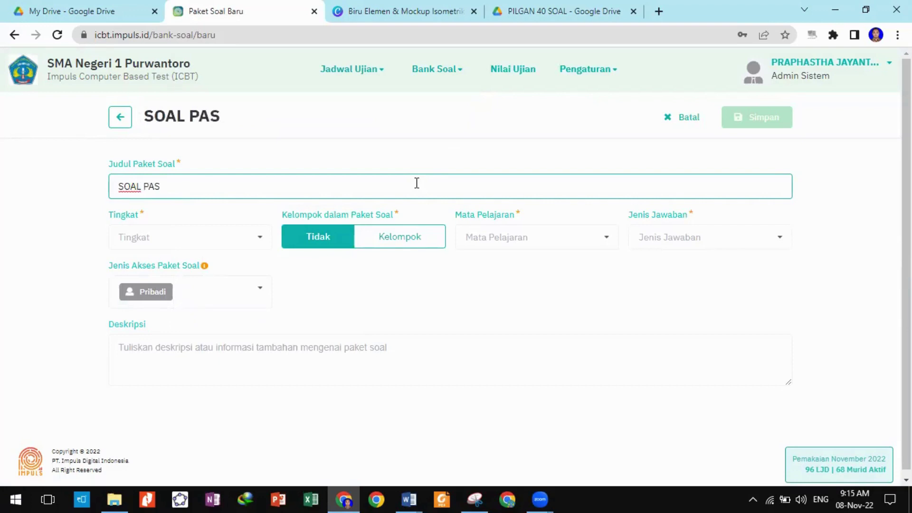
{"action": "type", "text": "MATEMA"}
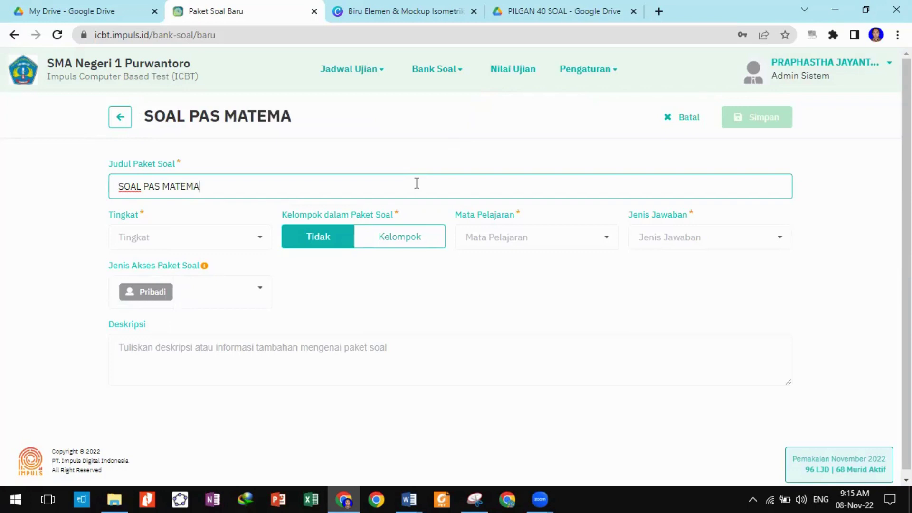
{"action": "type", "text": "TIKA K"}
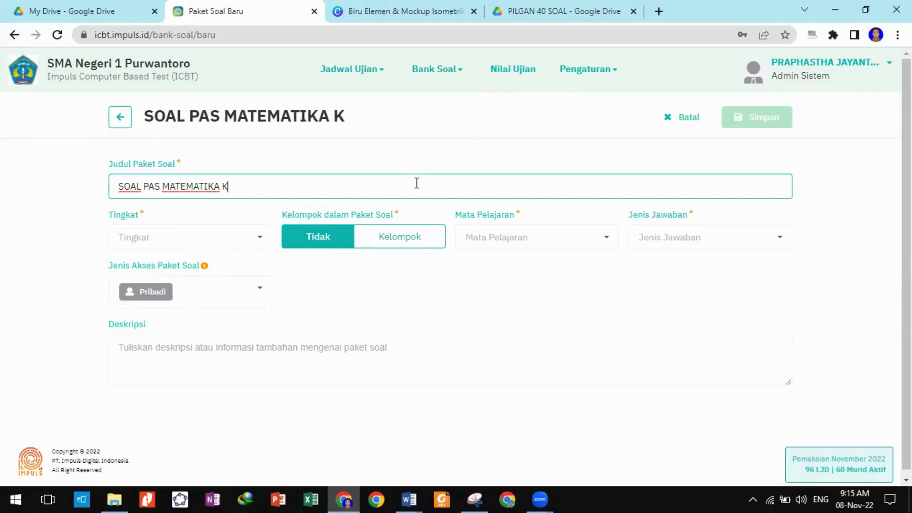
{"action": "type", "text": "ELAS XI MI"}
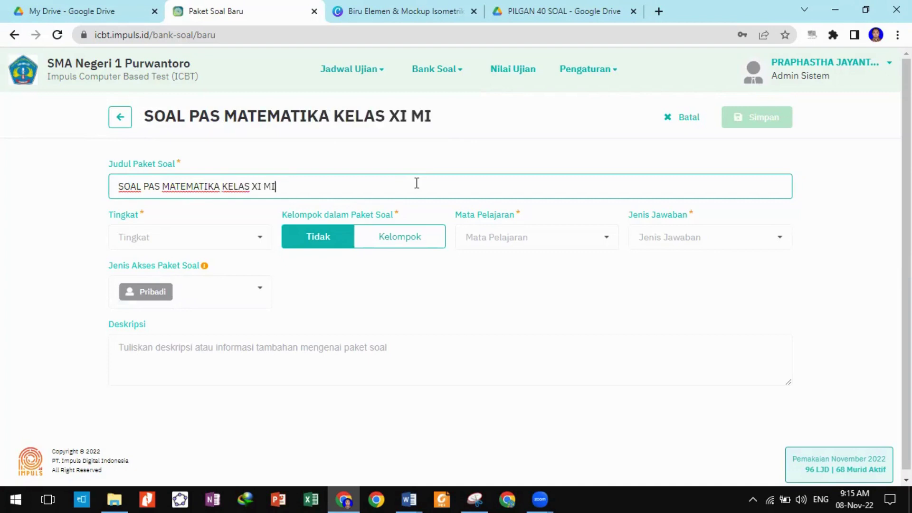
{"action": "type", "text": "PA 200"}
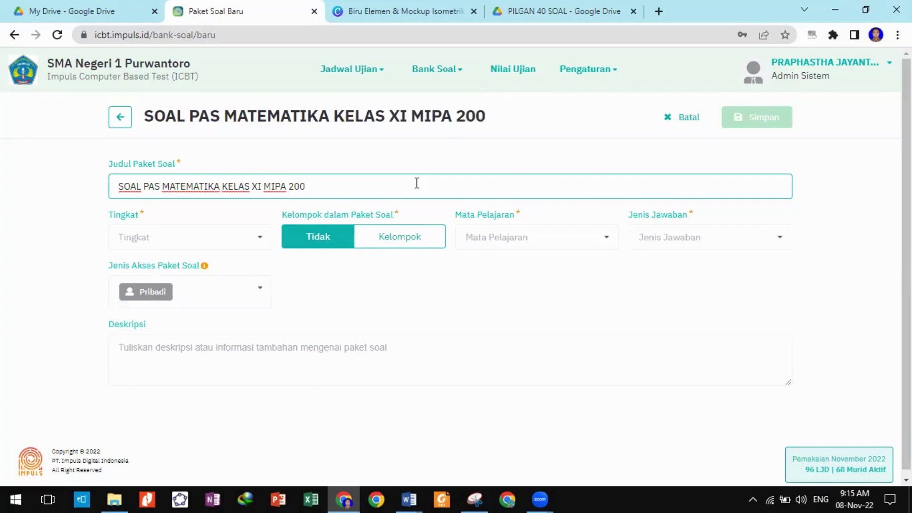
{"action": "key", "text": "BackSpace"}
{"action": "type", "text": "21"}
{"action": "key", "text": "BackSpace"}
{"action": "type", "text": "2/202"}
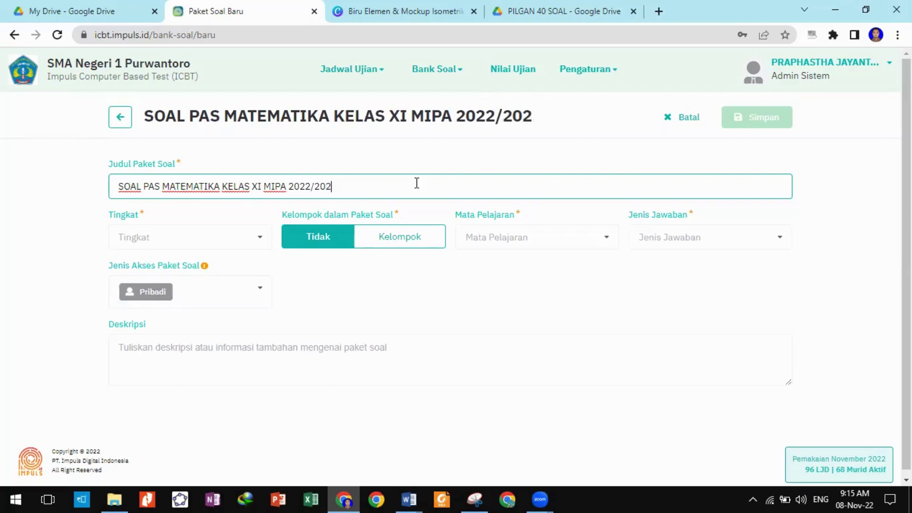
{"action": "type", "text": "3"}
Set the grade to Tingkat XI, keep grouping at Tidak, and choose Matematika as subject.
{"action": "left_click", "coordinate": [240, 243]}
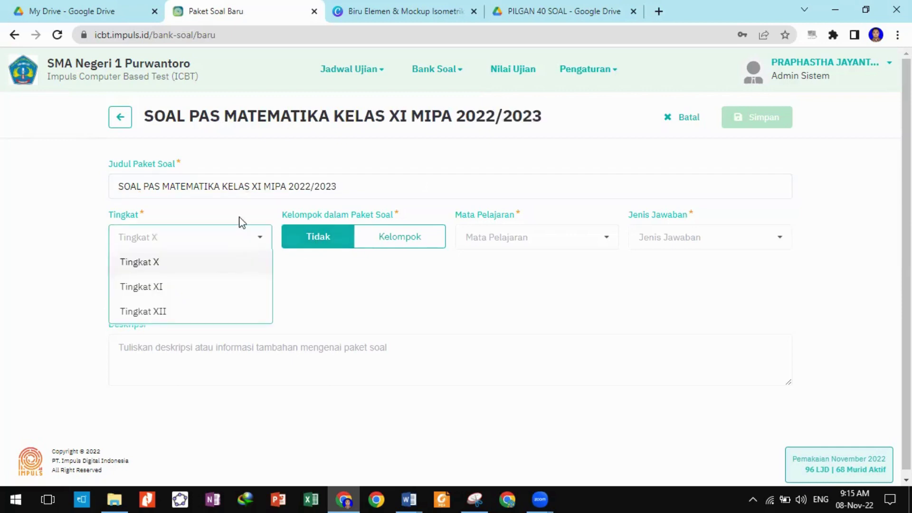
{"action": "left_click", "coordinate": [190, 288]}
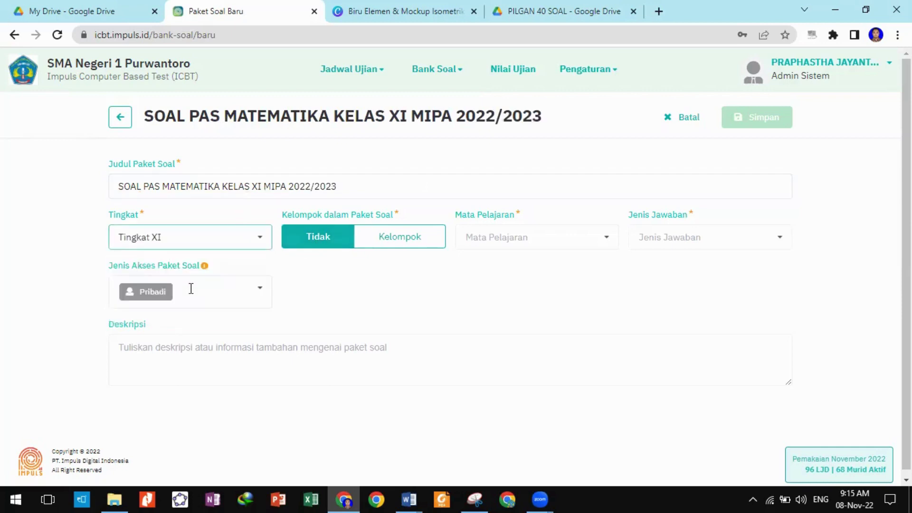
{"action": "left_click", "coordinate": [317, 240]}
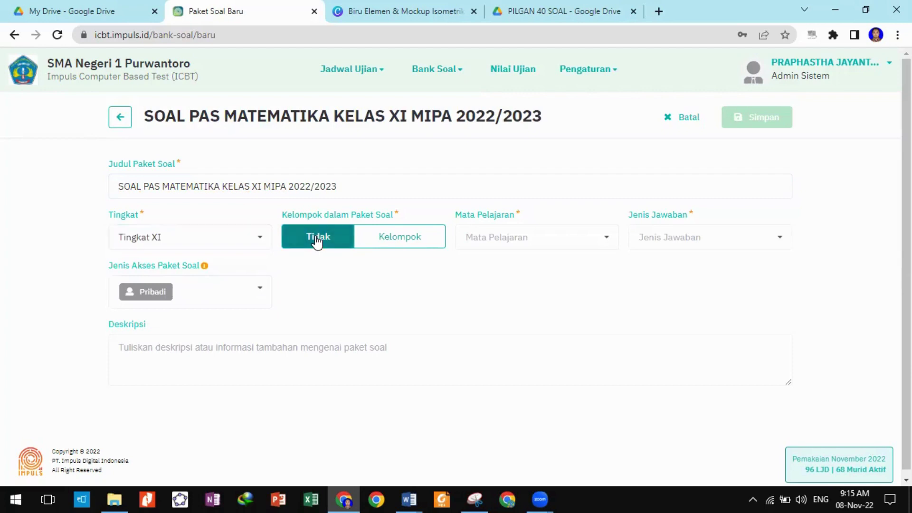
{"action": "left_click", "coordinate": [602, 241]}
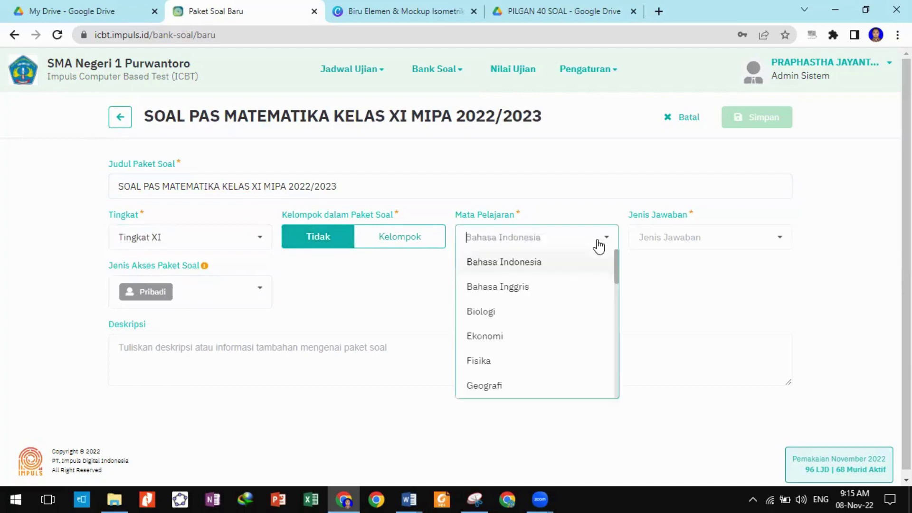
{"action": "scroll", "coordinate": [570, 313], "scroll_direction": "down", "scroll_amount": 5}
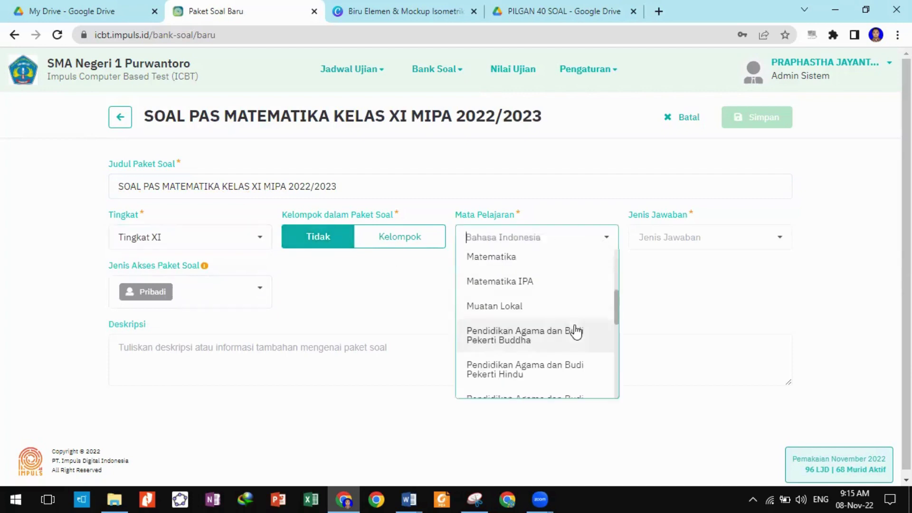
{"action": "left_click", "coordinate": [574, 261]}
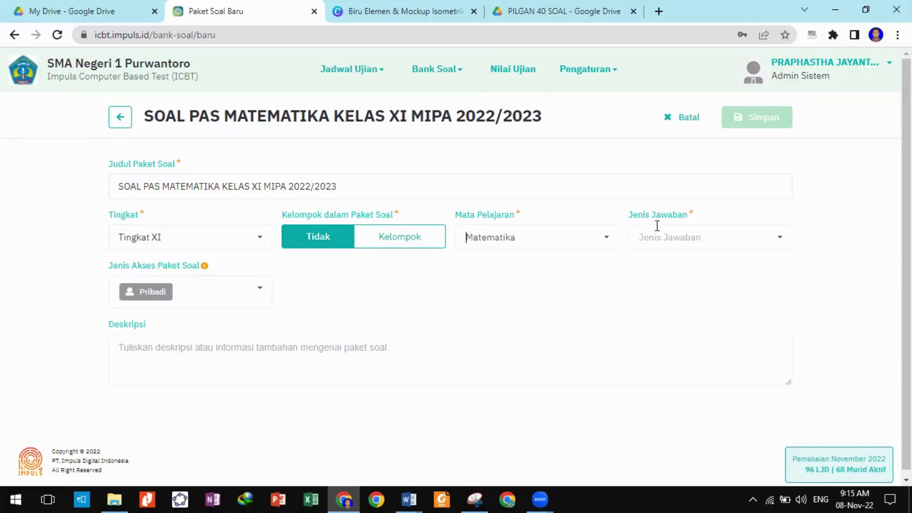
Set the answer type to Pilihan Ganda and the access type to Umum.
{"action": "left_click", "coordinate": [779, 244]}
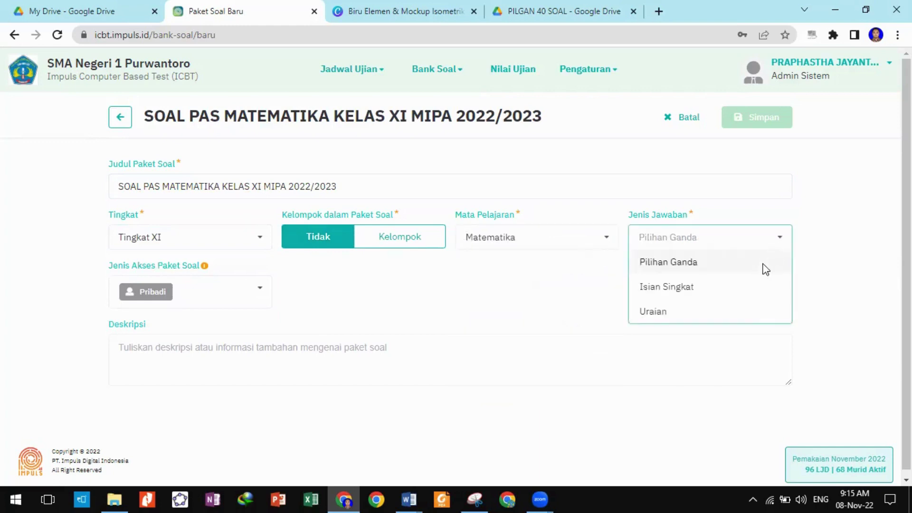
{"action": "left_click", "coordinate": [763, 266]}
{"action": "left_click", "coordinate": [253, 295]}
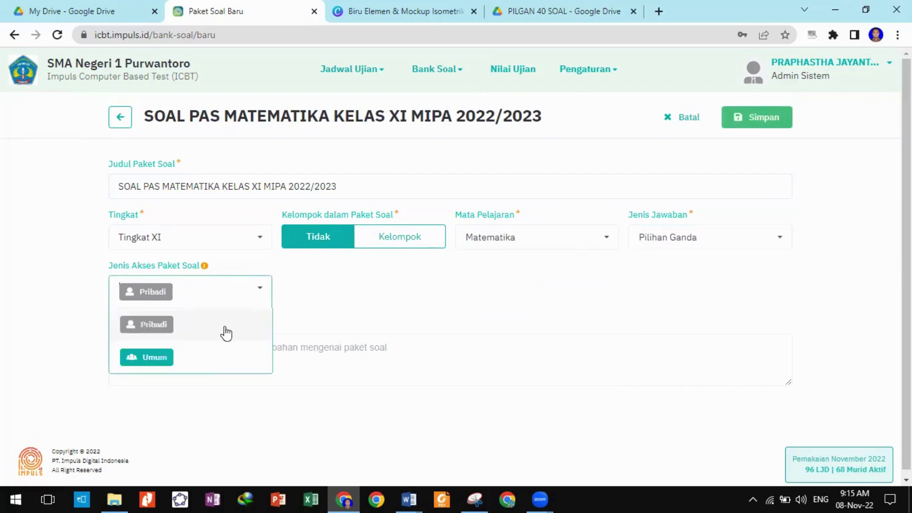
{"action": "left_click", "coordinate": [210, 360]}
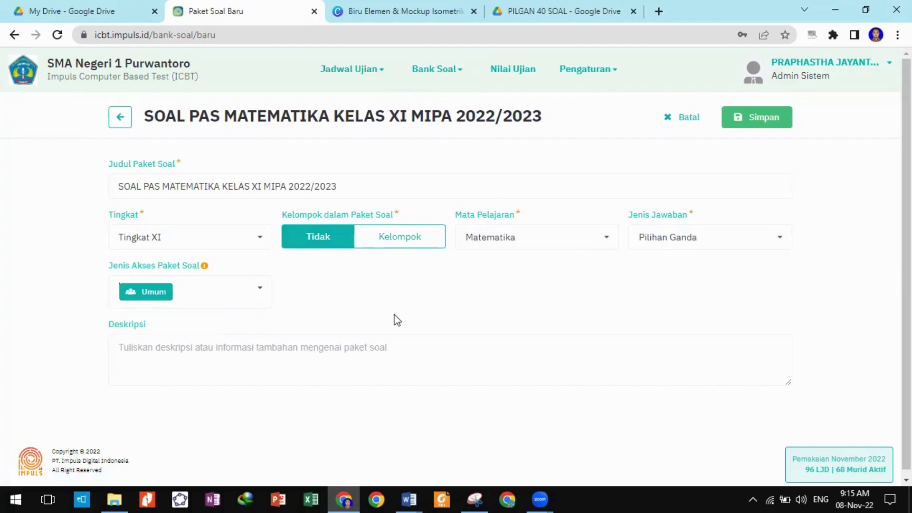
{"action": "left_click", "coordinate": [423, 368]}
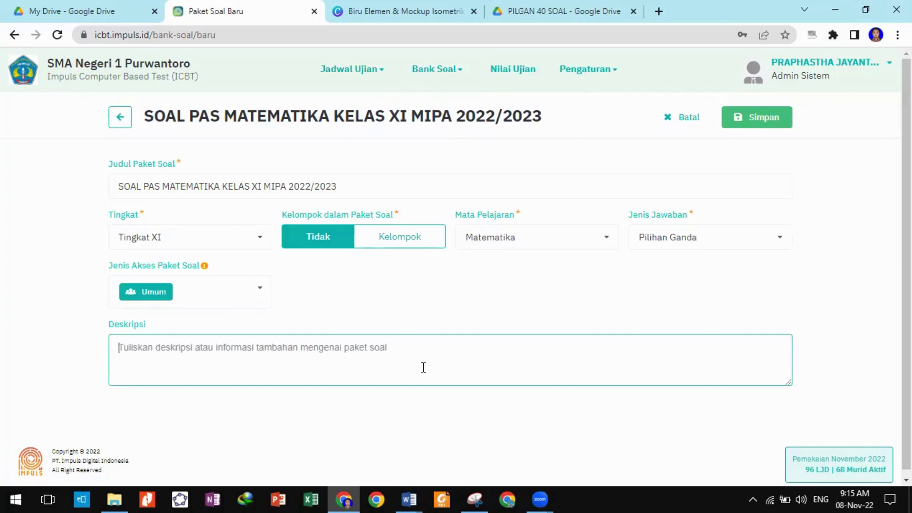
Add the description 'SILAKAN KERJAKAN SOAL BERIKUT DENGAN PENUH TANGGUNG JAWAB' and save the package with Simpan.
{"action": "type", "text": "SILA"}
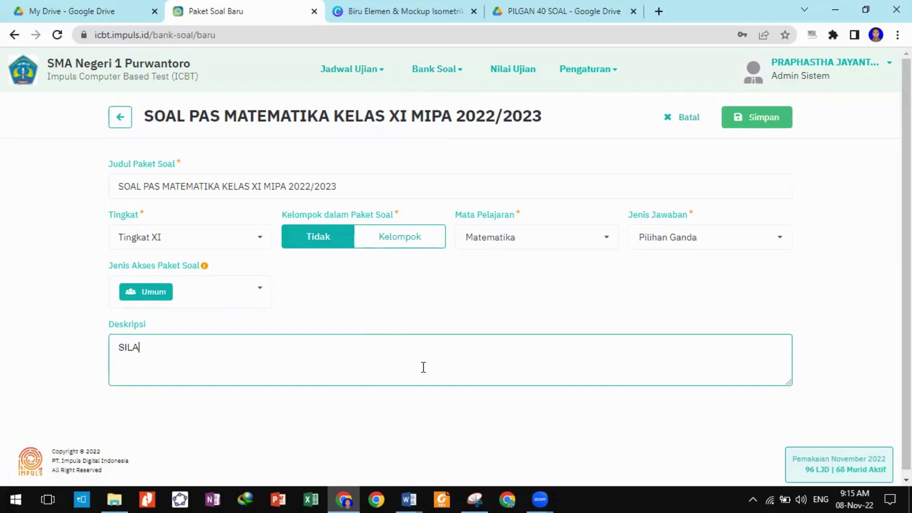
{"action": "type", "text": "KAN KERJAKAN "}
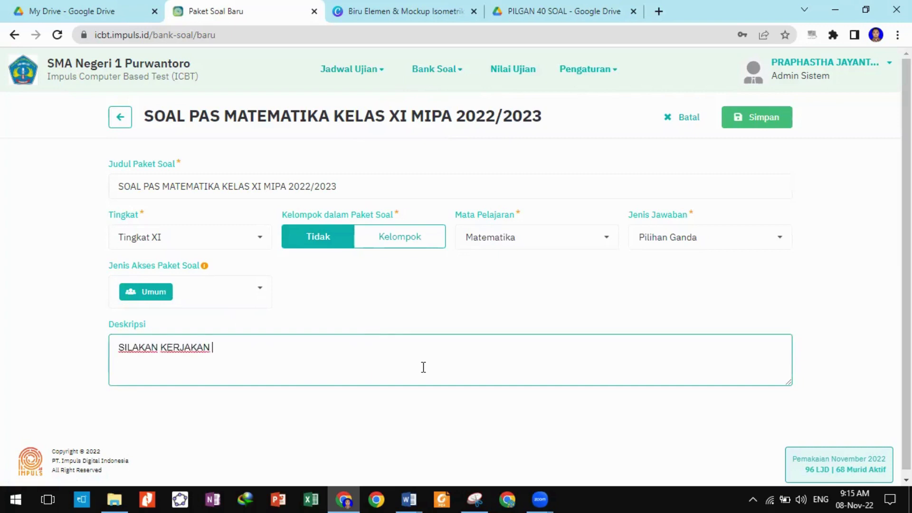
{"action": "type", "text": "SOAL BERIKUT"}
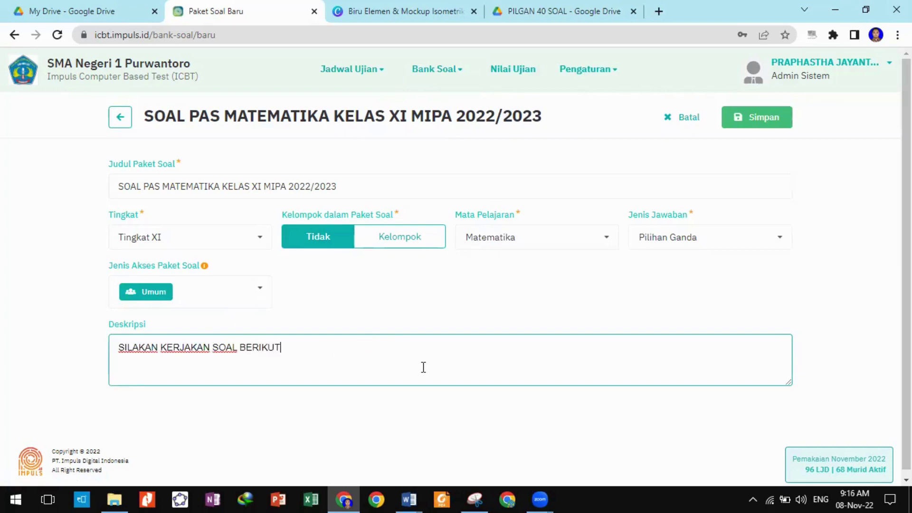
{"action": "type", "text": " DENGAN PEN"}
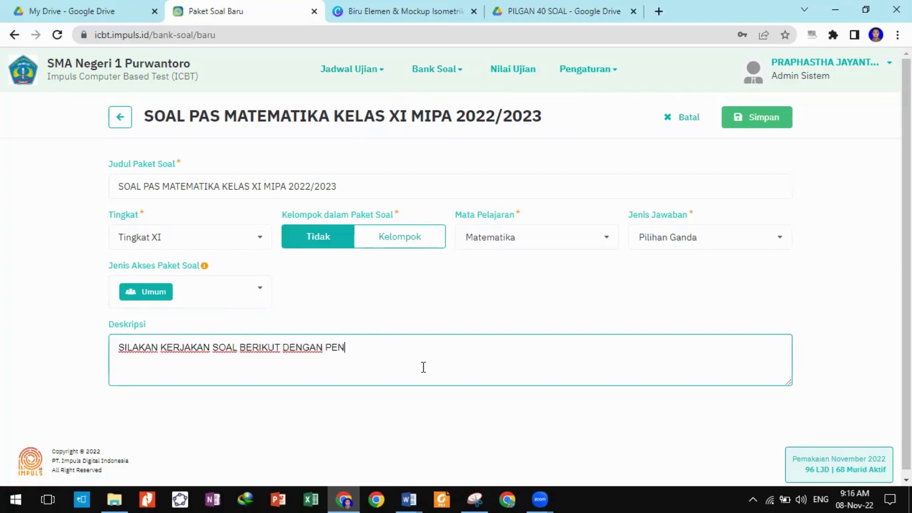
{"action": "type", "text": "UH TANGGUNG JAWAB"}
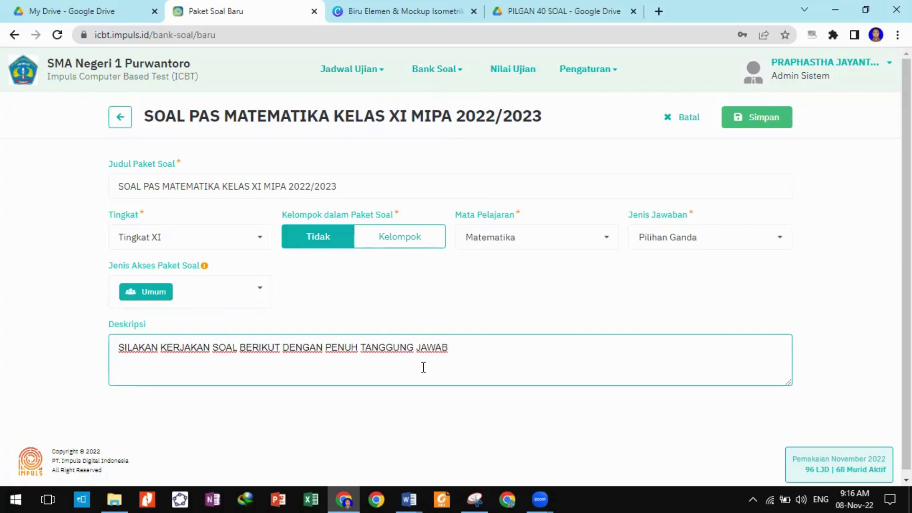
{"action": "scroll", "coordinate": [423, 367], "scroll_direction": "down", "scroll_amount": 1}
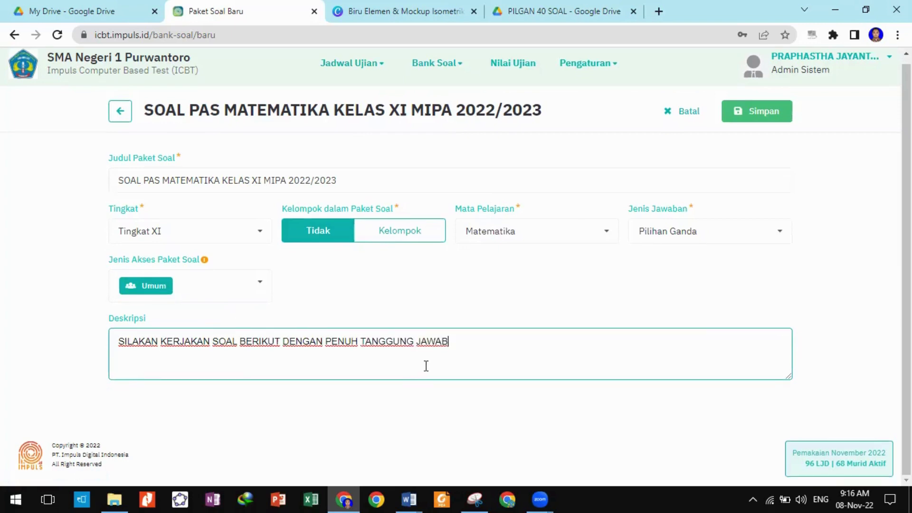
{"action": "left_click", "coordinate": [758, 113]}
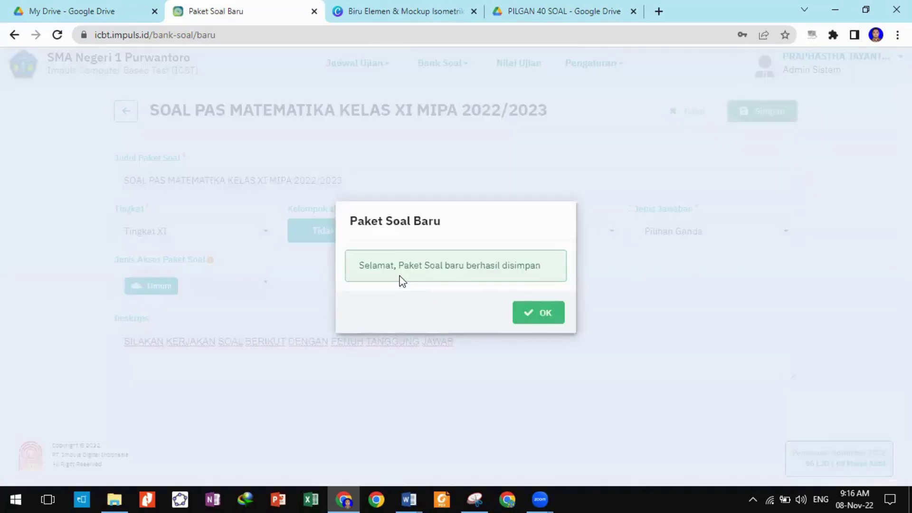
Dismiss the save confirmation and start adding question 1 with Tambah Soal.
{"action": "left_click", "coordinate": [545, 314]}
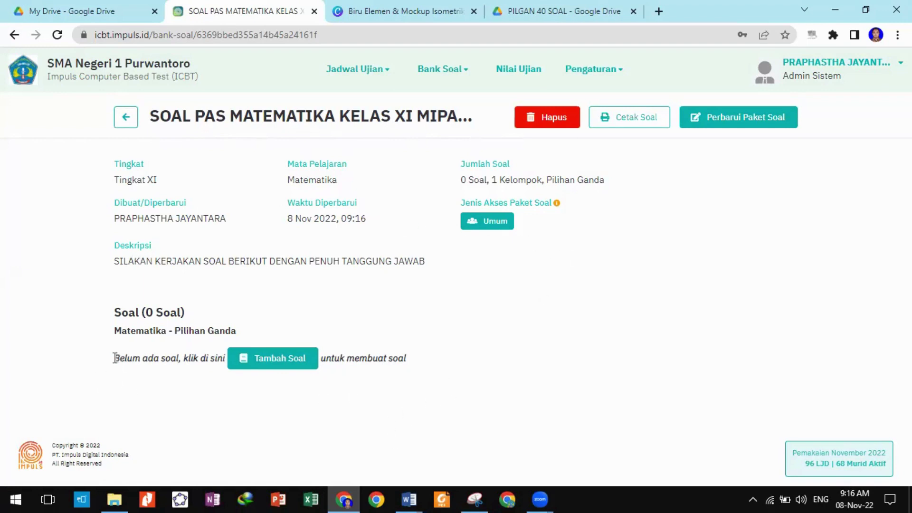
{"action": "left_click_drag", "start_coordinate": [114, 358], "coordinate": [180, 354]}
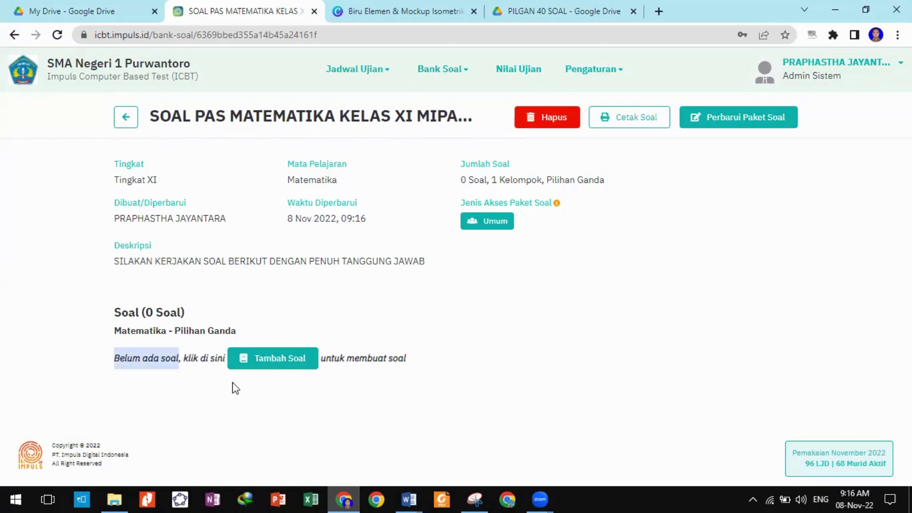
{"action": "left_click", "coordinate": [273, 357]}
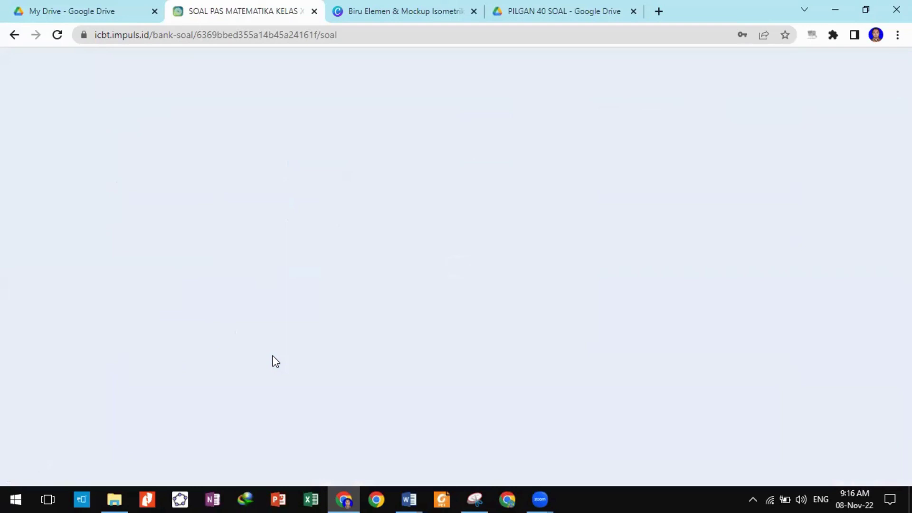
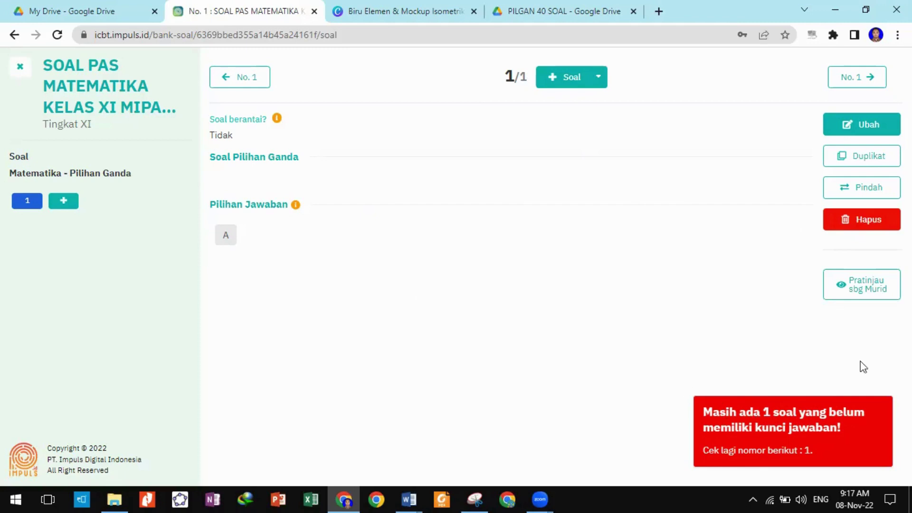
Delete the blank question No. 1 and confirm the deletion.
{"action": "left_click", "coordinate": [857, 229]}
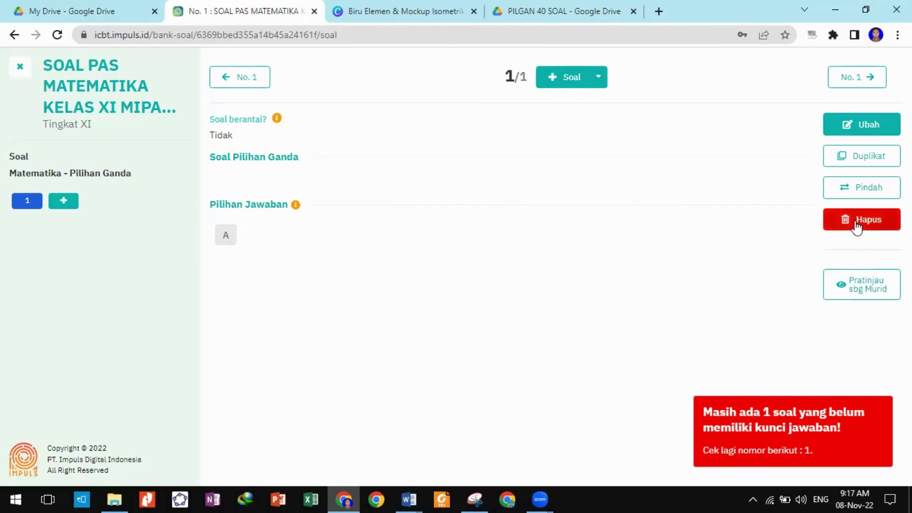
{"action": "left_click", "coordinate": [488, 312]}
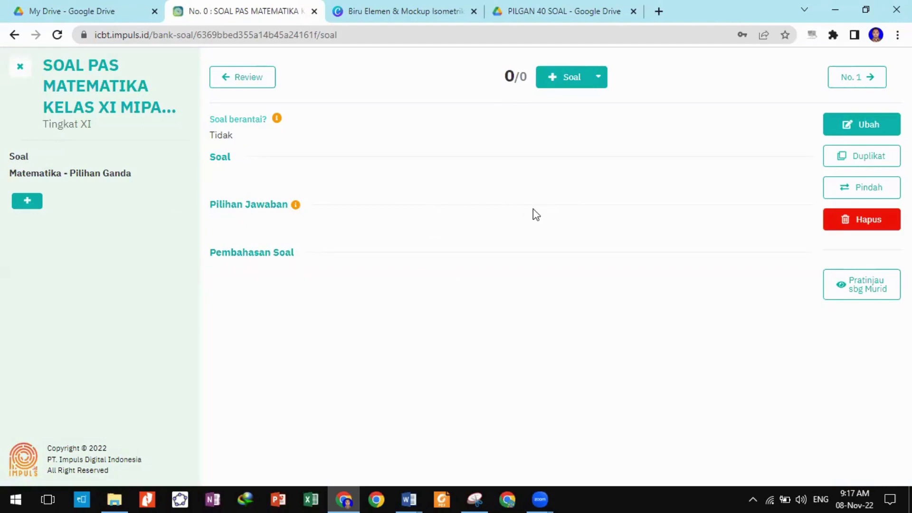
Choose Impor DOCX/XLSX and set 20 questions, 5 answer choices (A–E), Pembahasan Soal left at Tidak.
{"action": "left_click", "coordinate": [599, 77]}
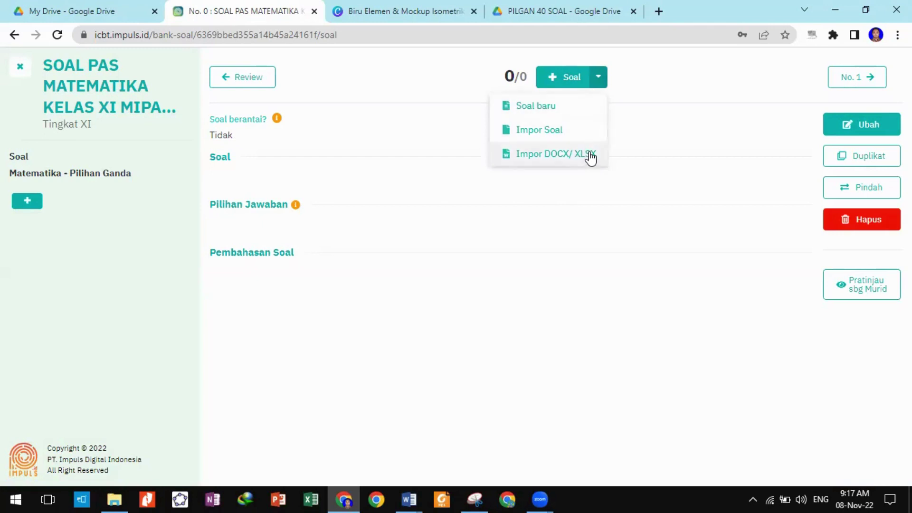
{"action": "left_click", "coordinate": [590, 156]}
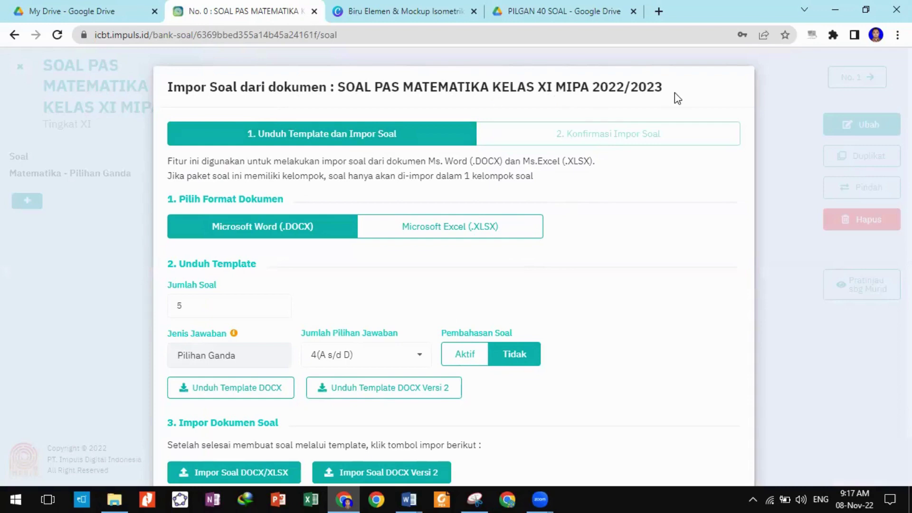
{"action": "scroll", "coordinate": [597, 214], "scroll_direction": "down", "scroll_amount": 1}
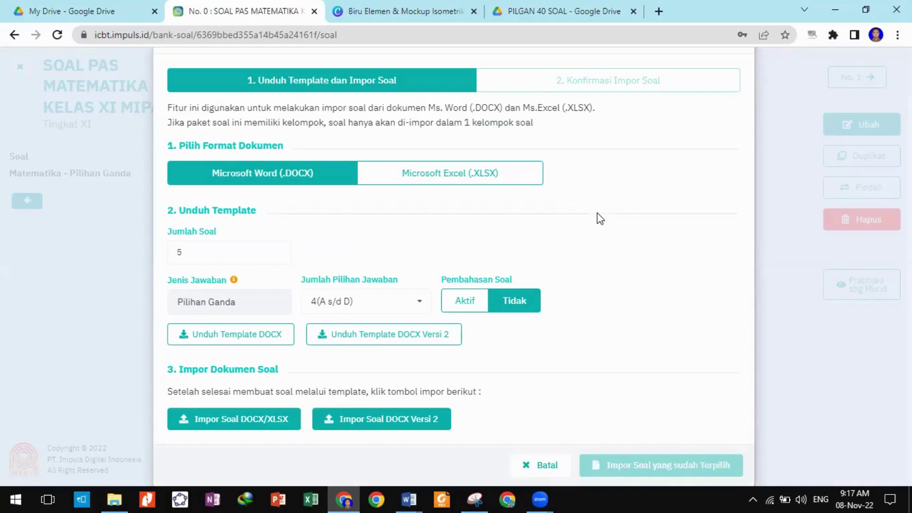
{"action": "left_click", "coordinate": [200, 249]}
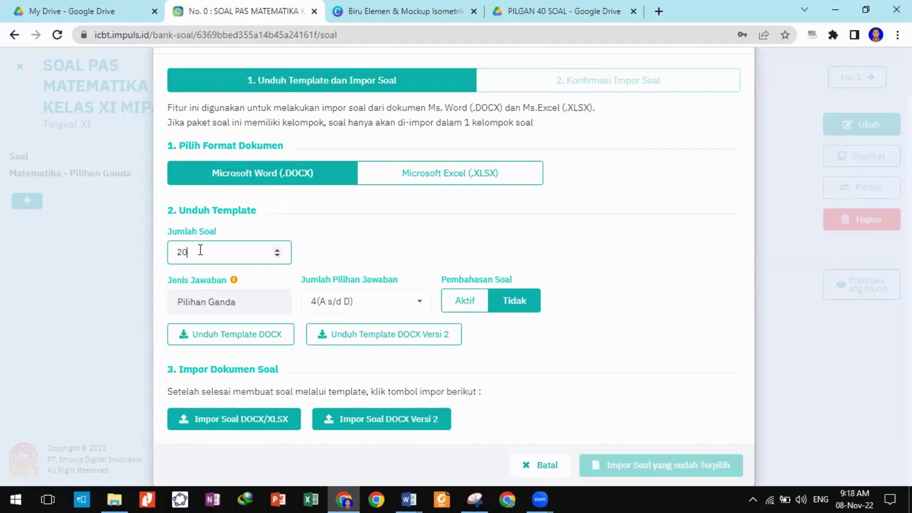
{"action": "left_click", "coordinate": [421, 307]}
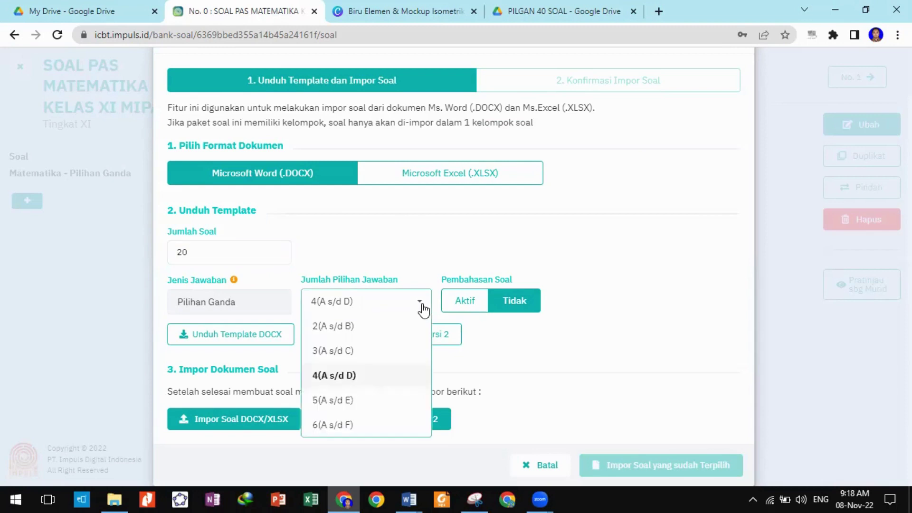
{"action": "left_click", "coordinate": [355, 400]}
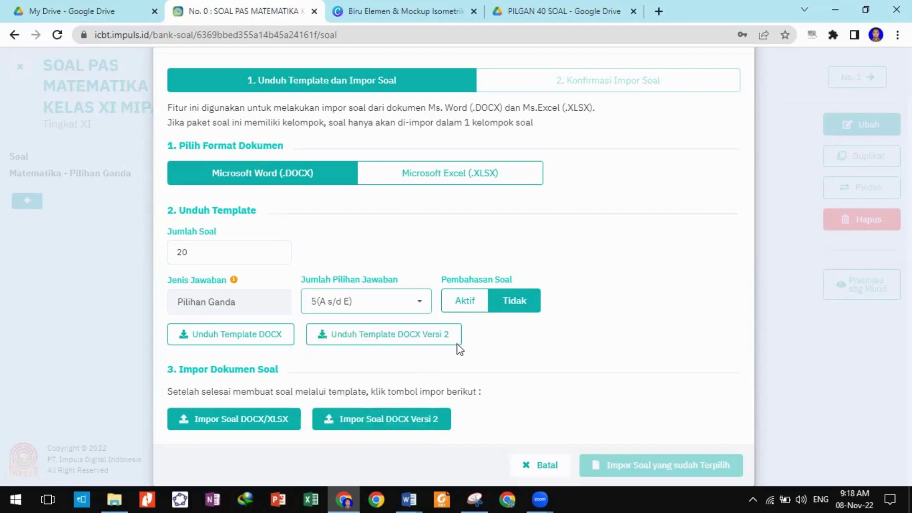
{"action": "left_click", "coordinate": [519, 306]}
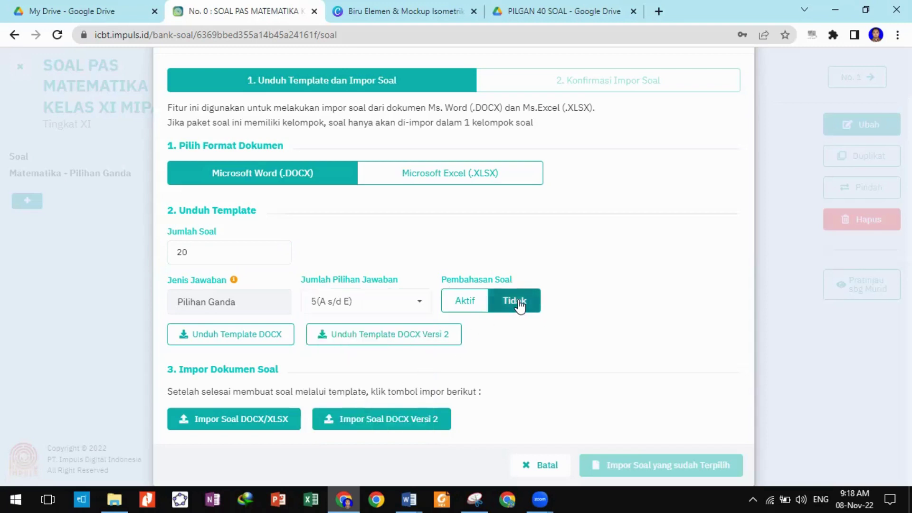
{"action": "left_click", "coordinate": [466, 307]}
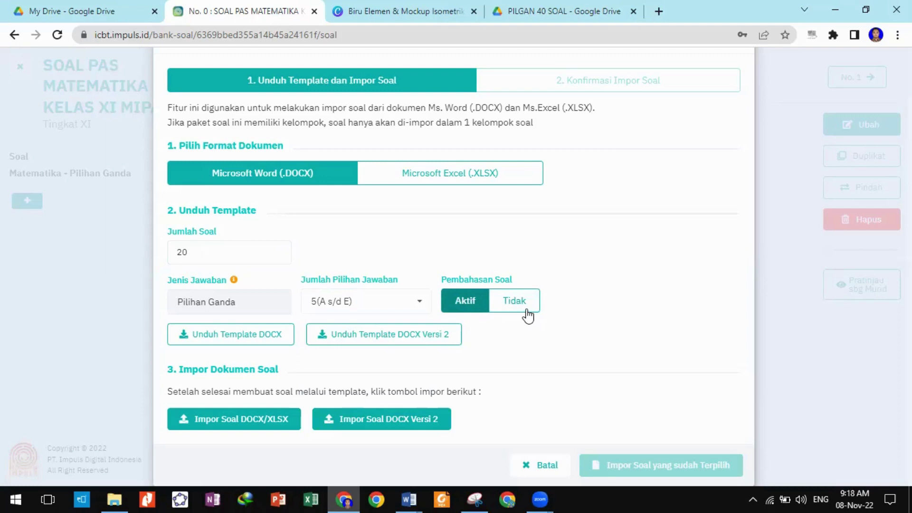
{"action": "left_click", "coordinate": [526, 305]}
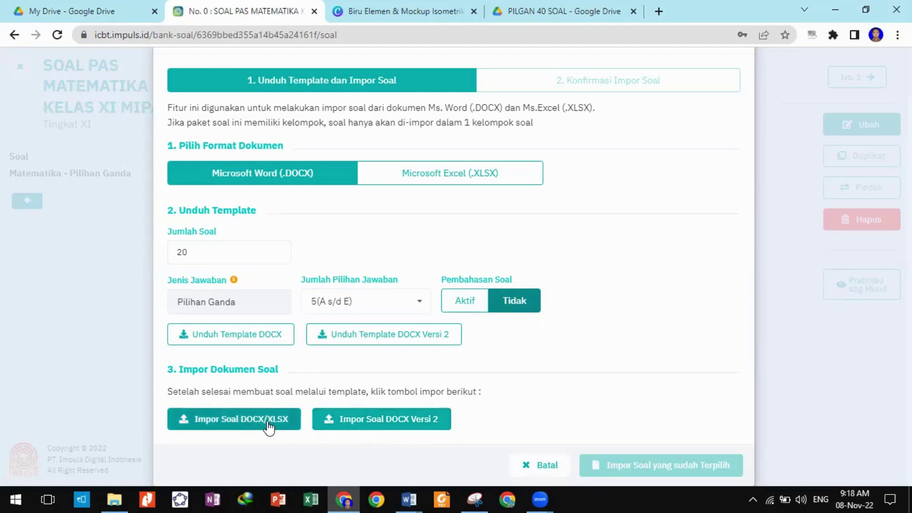
Upload template_soal_icbt_versi_2.docx from the PELATIHAN folder through Impor Soal DOCX Versi 2.
{"action": "left_click", "coordinate": [412, 423]}
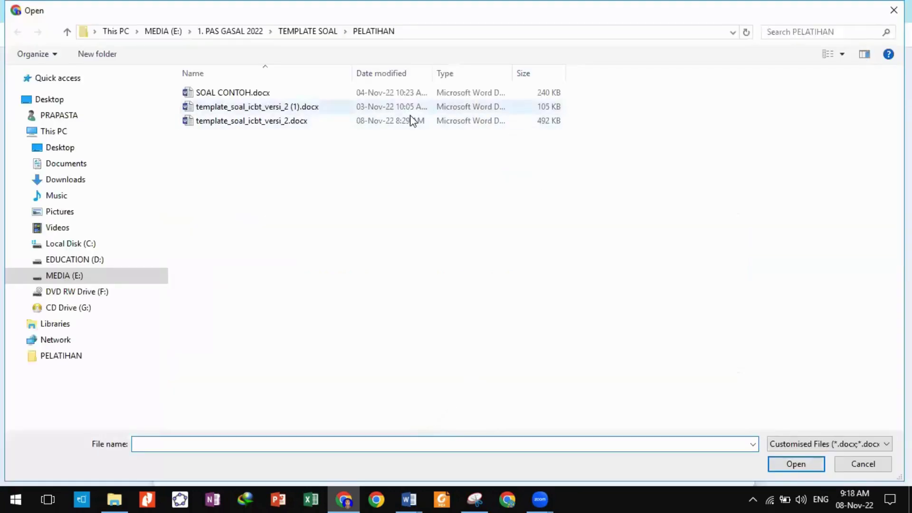
{"action": "left_click", "coordinate": [407, 498]}
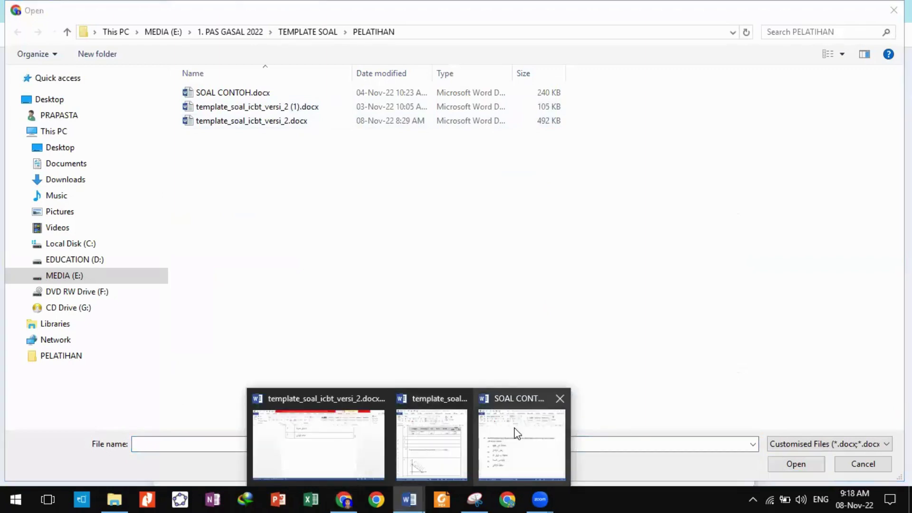
{"action": "left_click", "coordinate": [364, 449]}
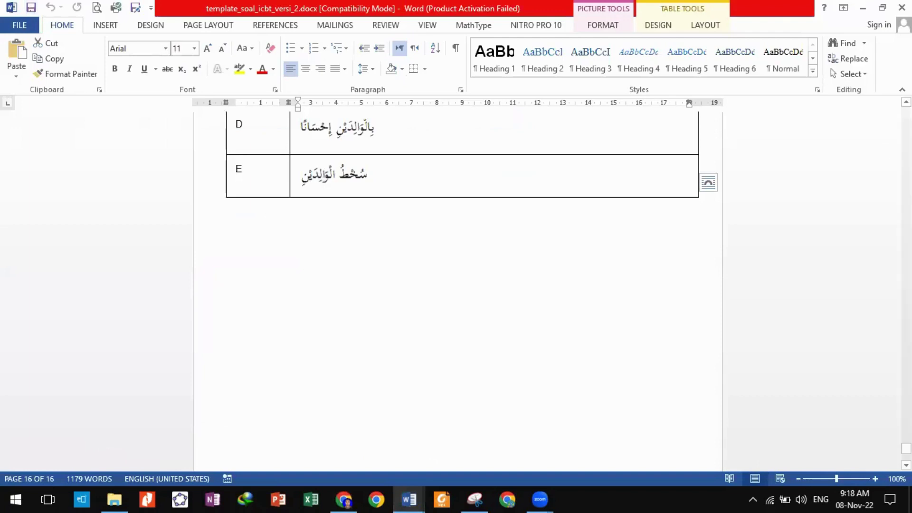
{"action": "left_click", "coordinate": [862, 7]}
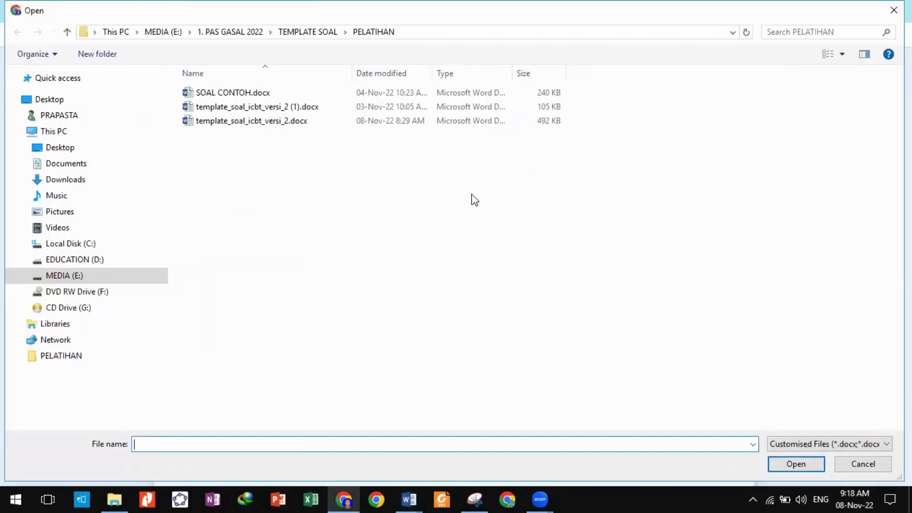
{"action": "left_click", "coordinate": [274, 122]}
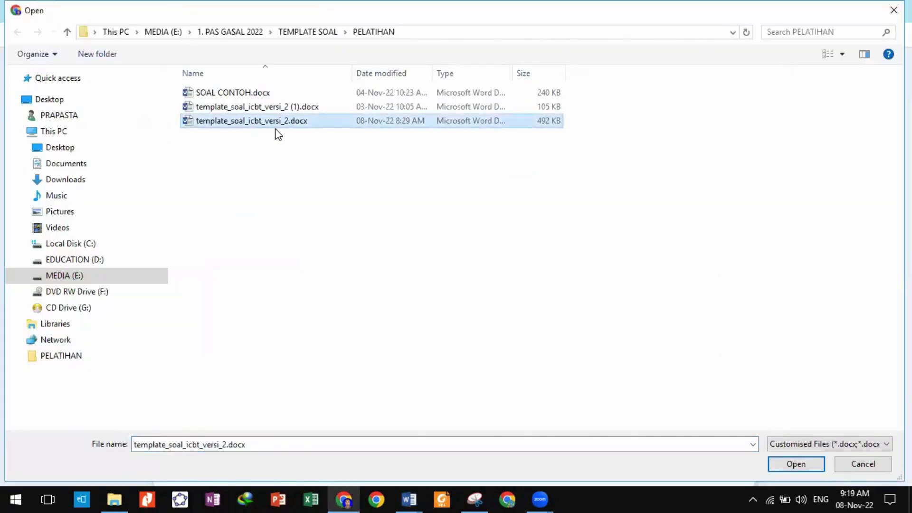
{"action": "left_click", "coordinate": [794, 464]}
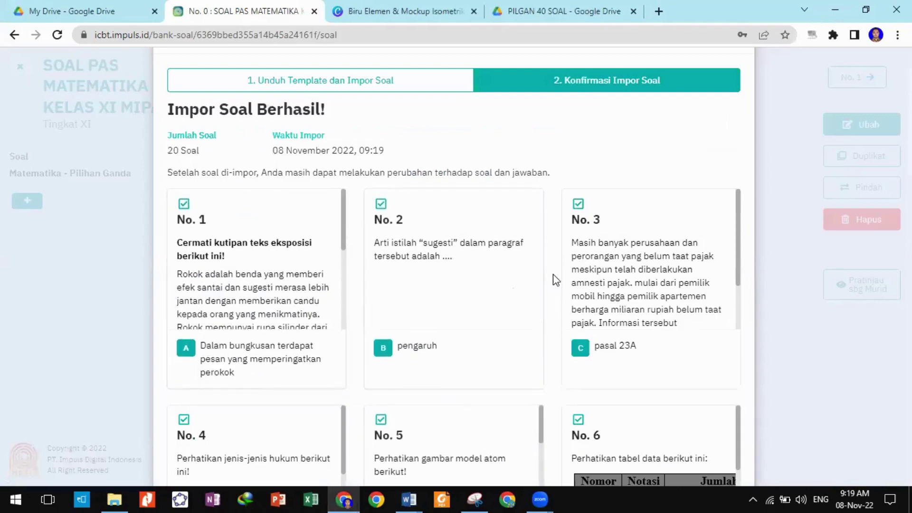
Scroll through the 20 previewed questions and import them with Impor Soal yang sudah Terpilih.
{"action": "scroll", "coordinate": [554, 275], "scroll_direction": "down", "scroll_amount": 3}
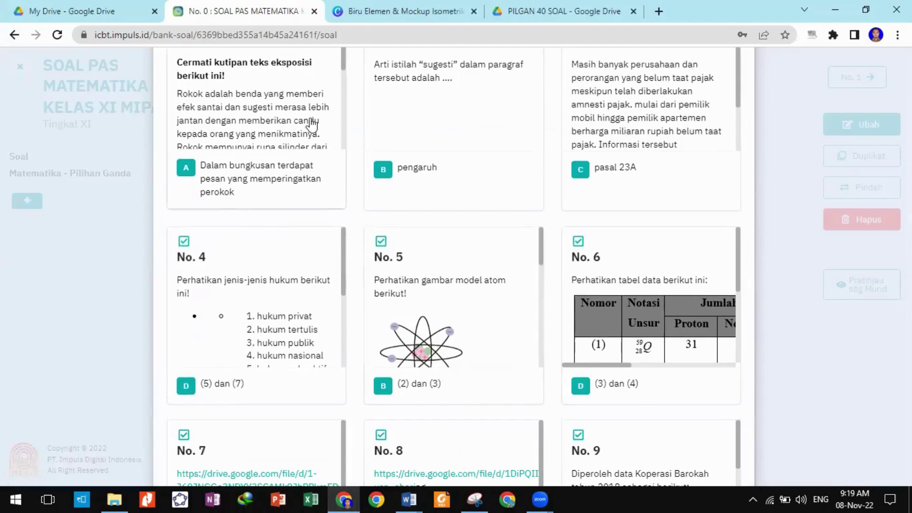
{"action": "scroll", "coordinate": [515, 206], "scroll_direction": "down", "scroll_amount": 2}
{"action": "scroll", "coordinate": [518, 209], "scroll_direction": "down", "scroll_amount": 15}
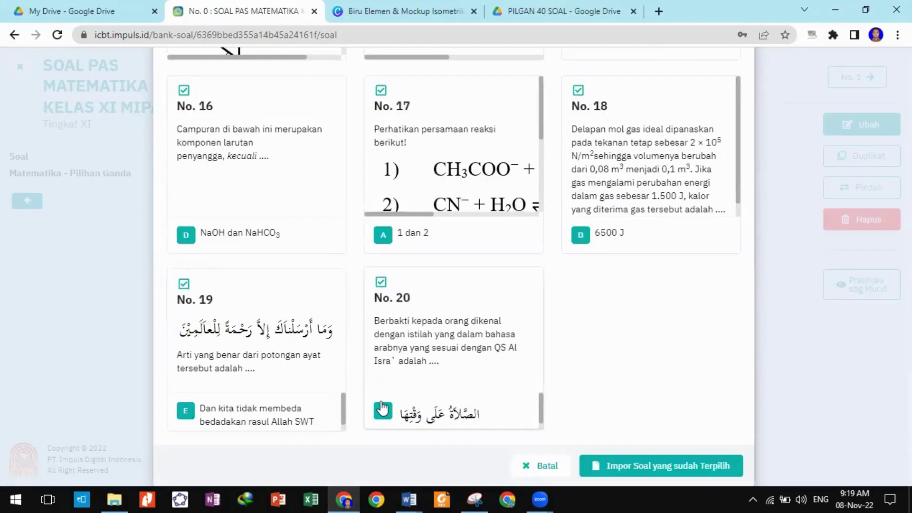
{"action": "left_click", "coordinate": [619, 471]}
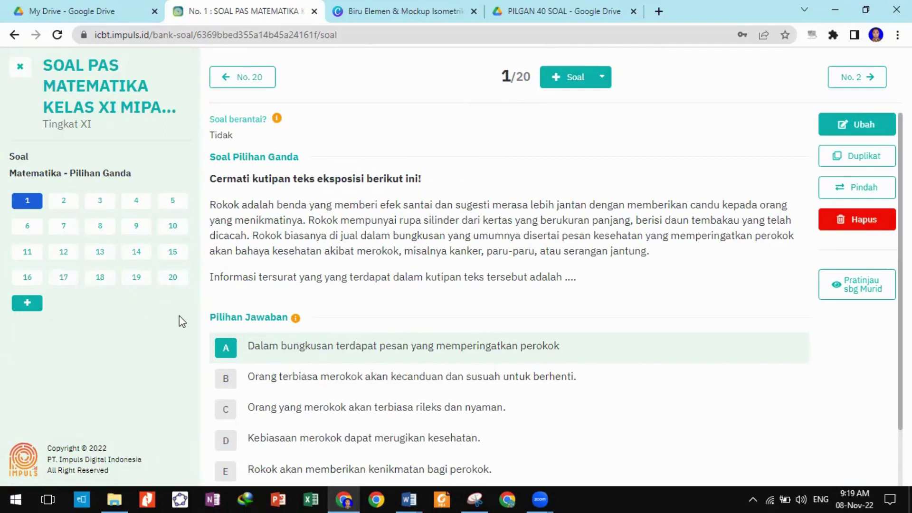
{"action": "left_click", "coordinate": [63, 251]}
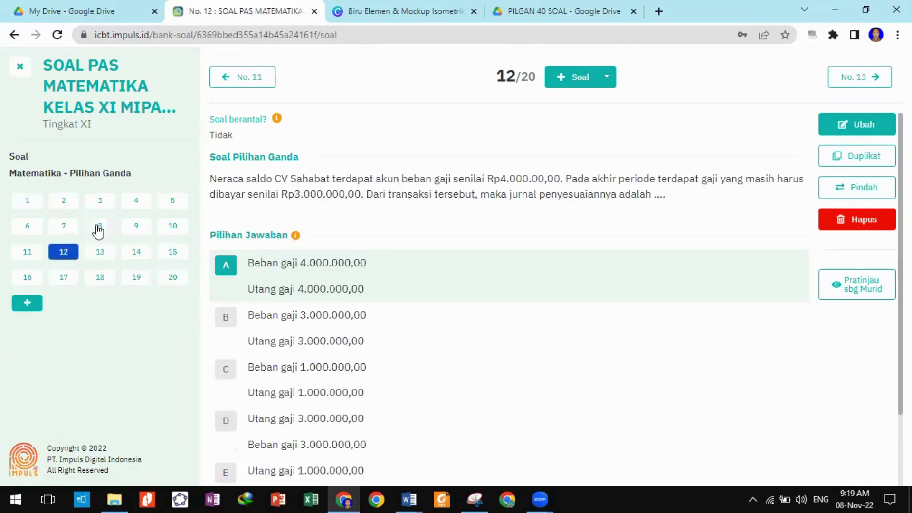
{"action": "left_click", "coordinate": [97, 226]}
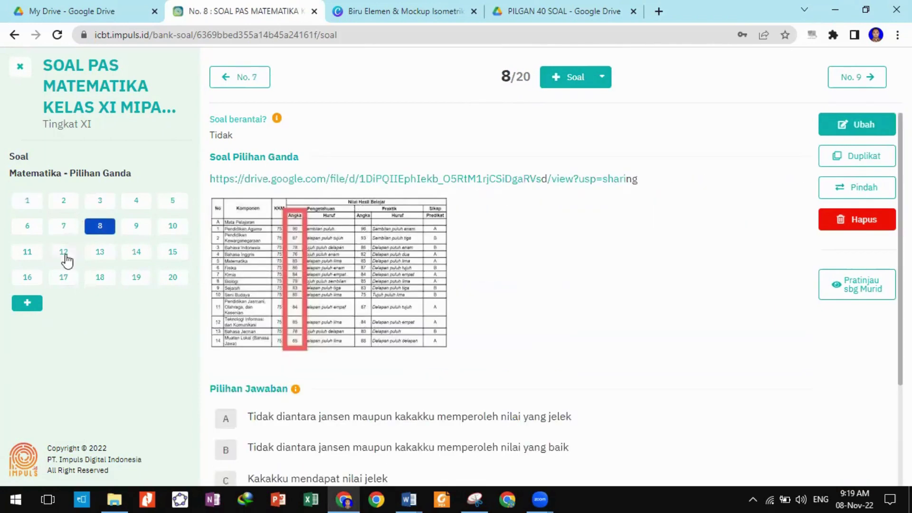
{"action": "left_click", "coordinate": [66, 258]}
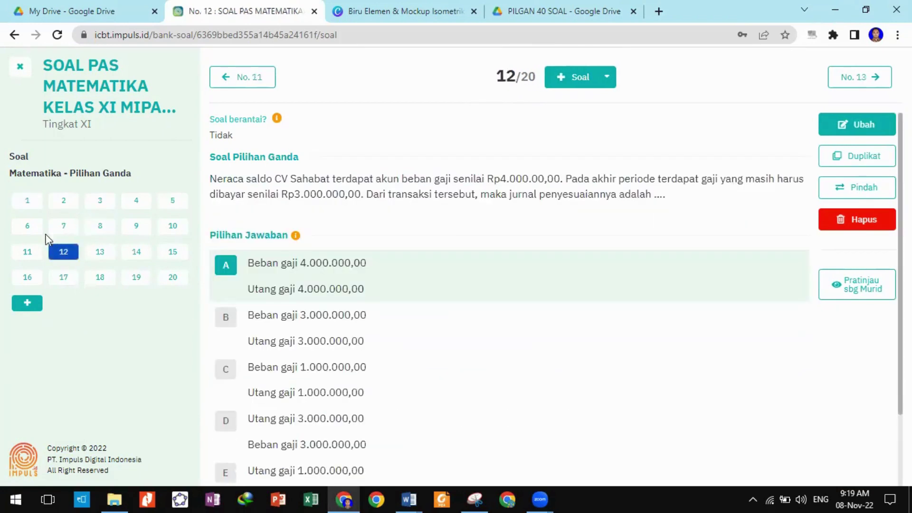
{"action": "left_click", "coordinate": [23, 202]}
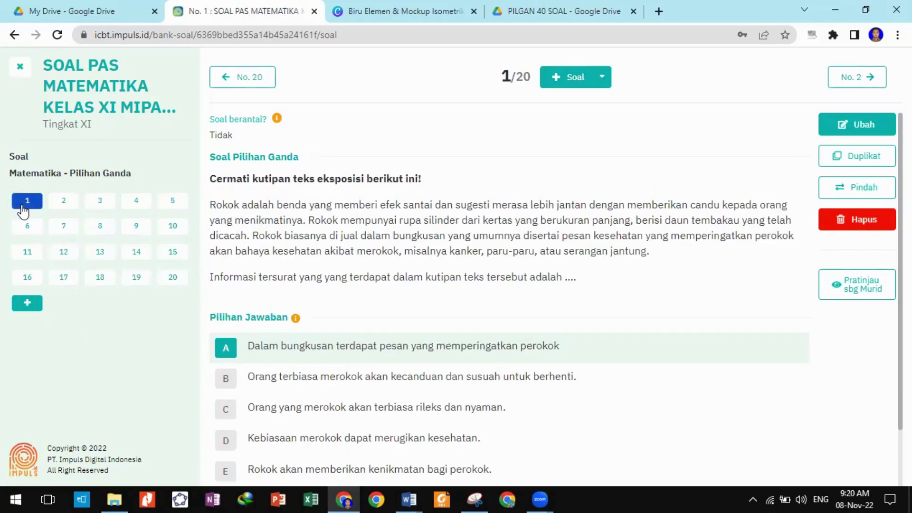
{"action": "left_click", "coordinate": [62, 203]}
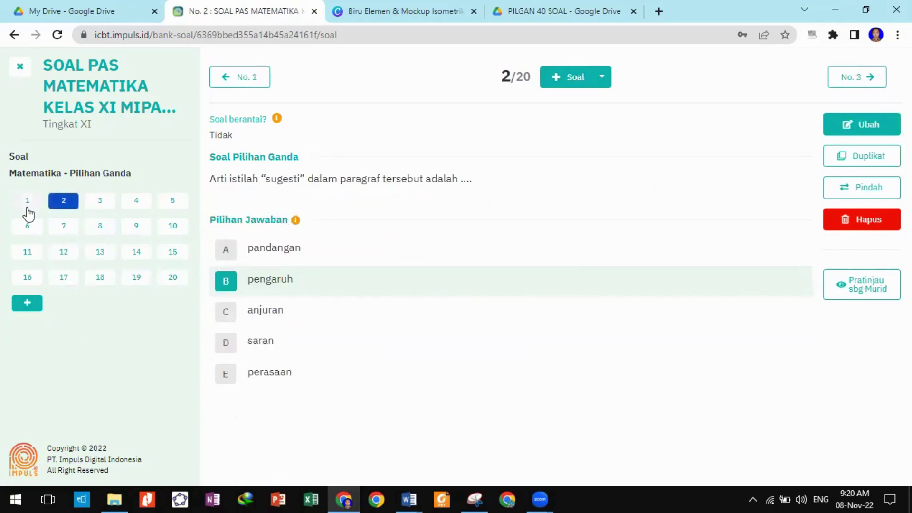
{"action": "left_click", "coordinate": [26, 209]}
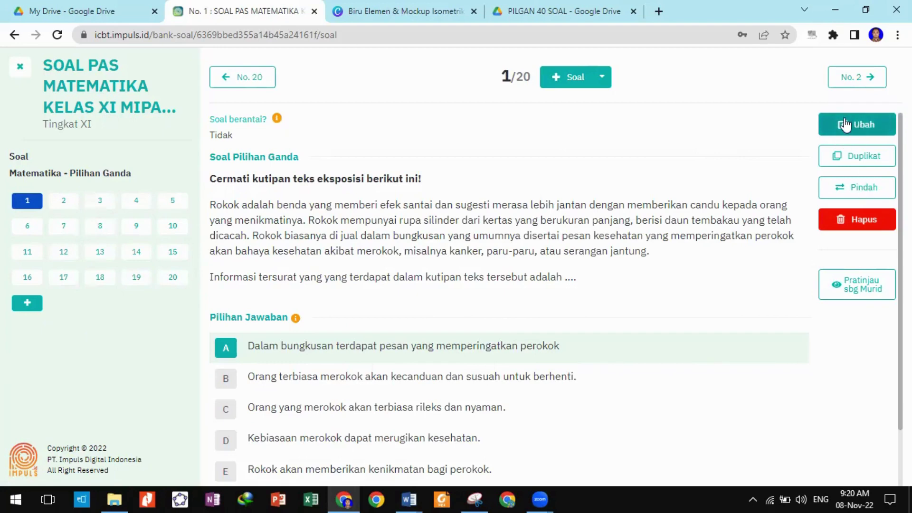
Edit question 1, making it a chained question in group Baru with a repeated-question section.
{"action": "left_click", "coordinate": [858, 129]}
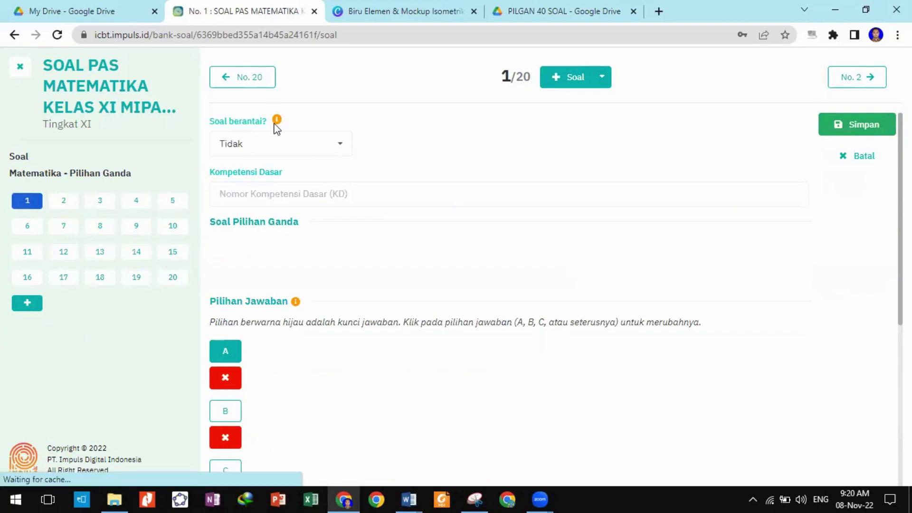
{"action": "left_click", "coordinate": [337, 148]}
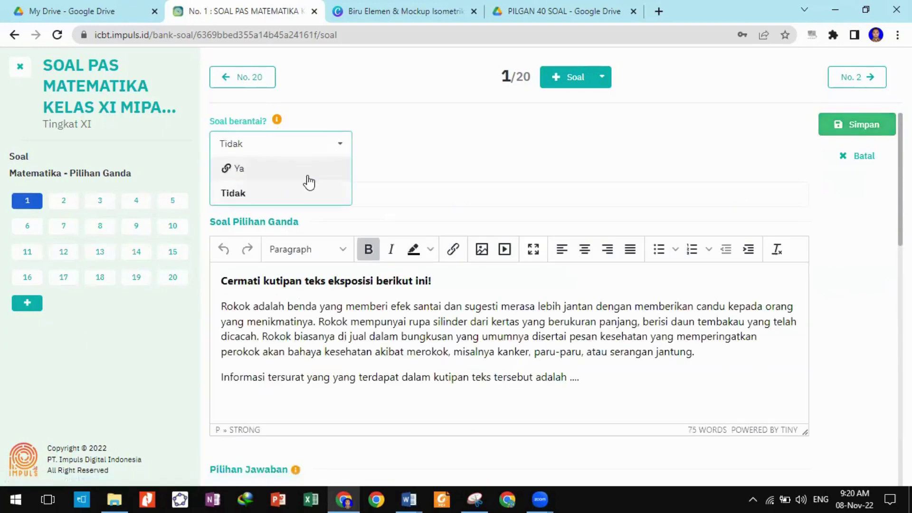
{"action": "left_click", "coordinate": [306, 167]}
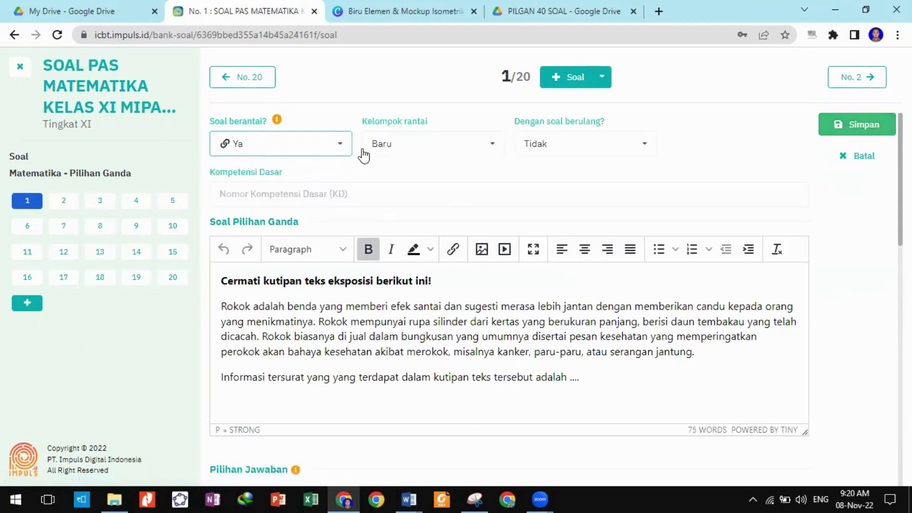
{"action": "left_click", "coordinate": [468, 152]}
{"action": "left_click", "coordinate": [468, 150]}
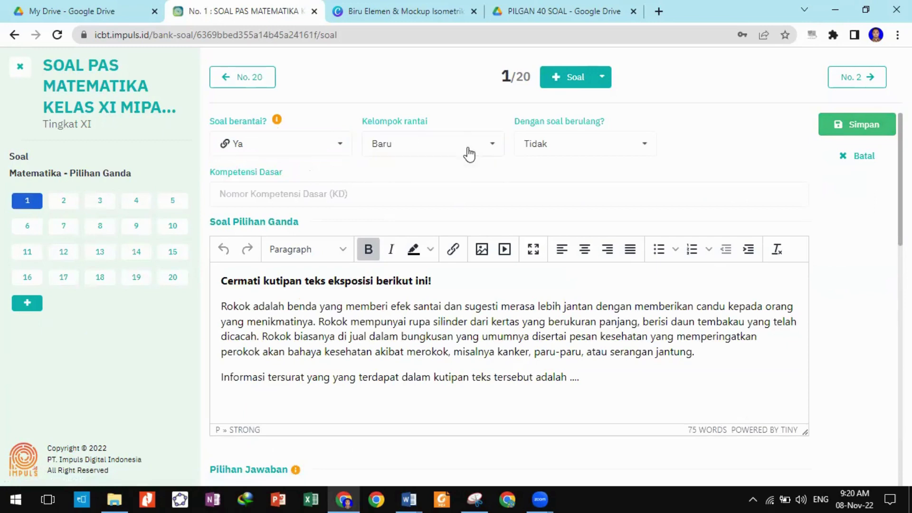
{"action": "left_click", "coordinate": [643, 147]}
{"action": "left_click", "coordinate": [627, 167]}
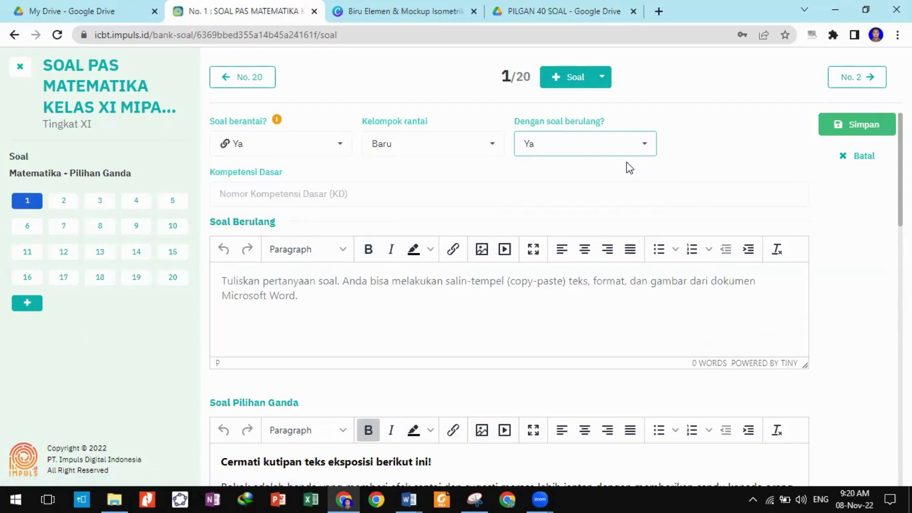
Cut the reading heading and passage out of the Soal Pilihan Ganda text.
{"action": "scroll", "coordinate": [618, 180], "scroll_direction": "down", "scroll_amount": 2}
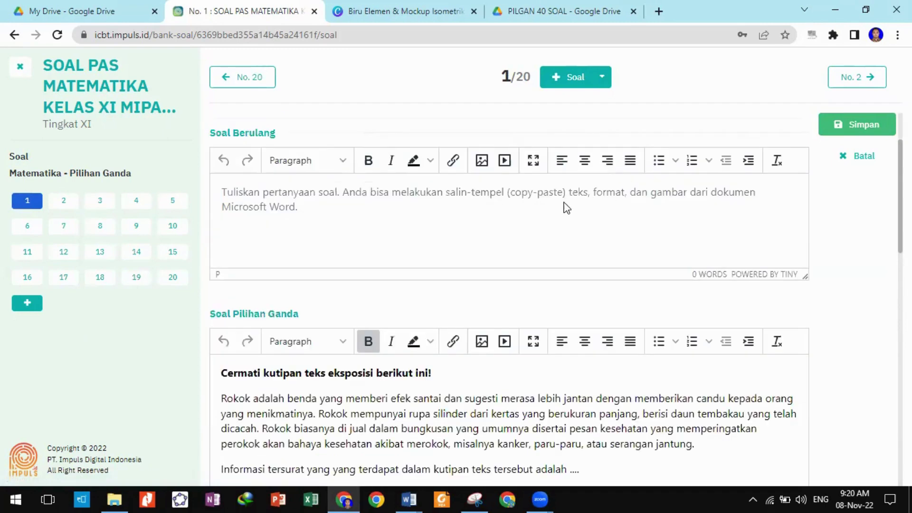
{"action": "left_click", "coordinate": [322, 219]}
{"action": "scroll", "coordinate": [322, 216], "scroll_direction": "down", "scroll_amount": 2}
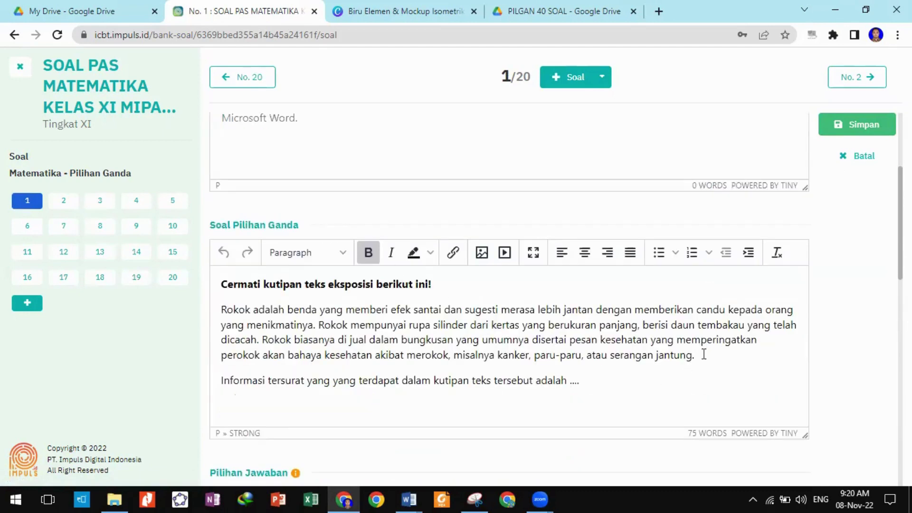
{"action": "left_click_drag", "start_coordinate": [704, 355], "coordinate": [224, 287]}
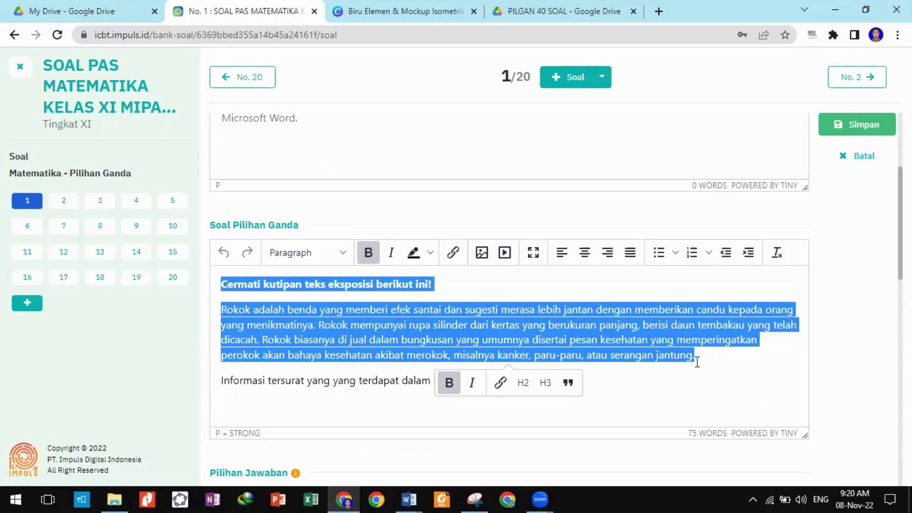
{"action": "key", "text": "BackSpace"}
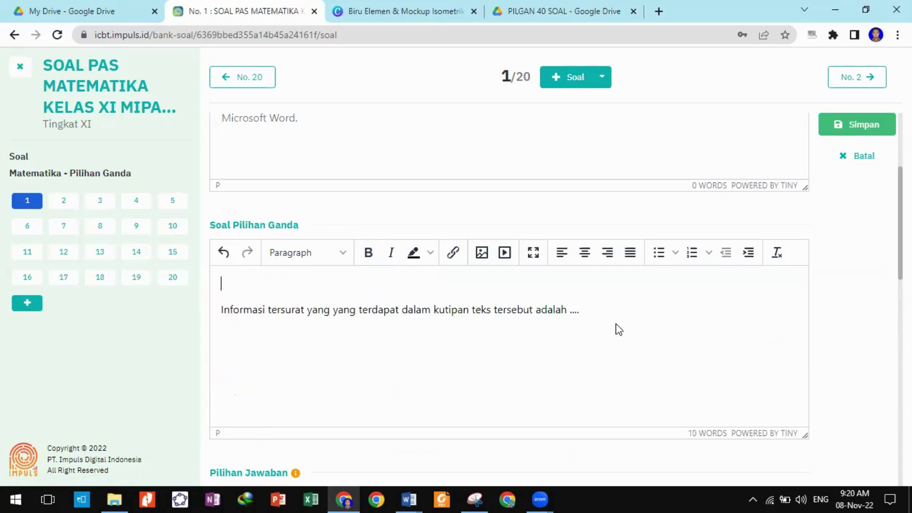
{"action": "key", "text": "ctrl+z"}
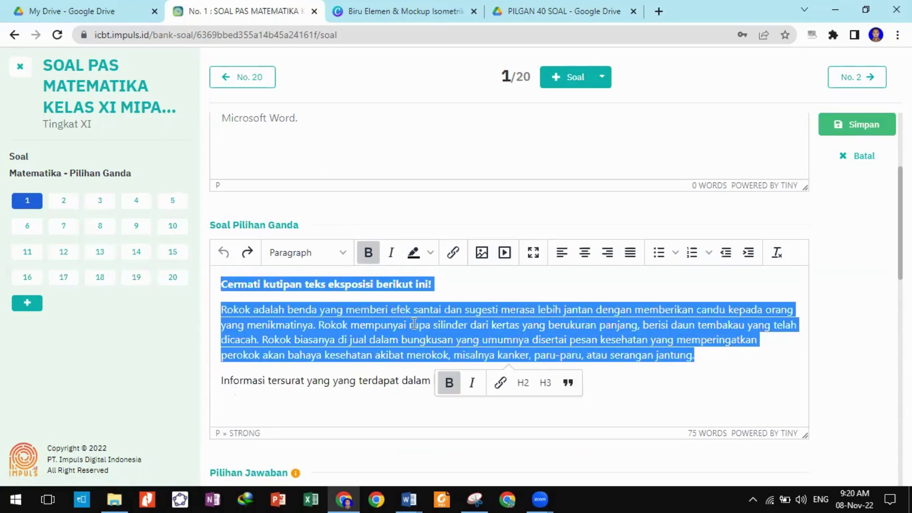
{"action": "right_click", "coordinate": [413, 324]}
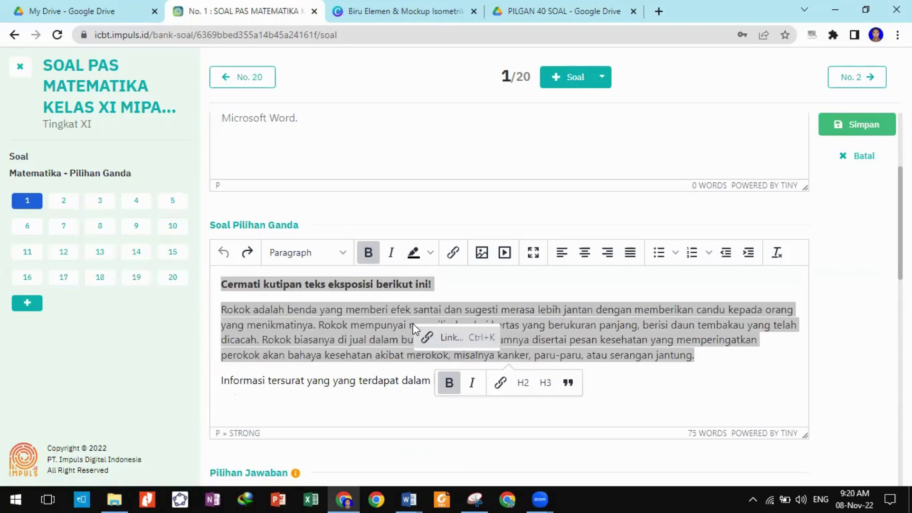
{"action": "left_click", "coordinate": [377, 308]}
{"action": "left_click_drag", "start_coordinate": [742, 361], "coordinate": [417, 324]}
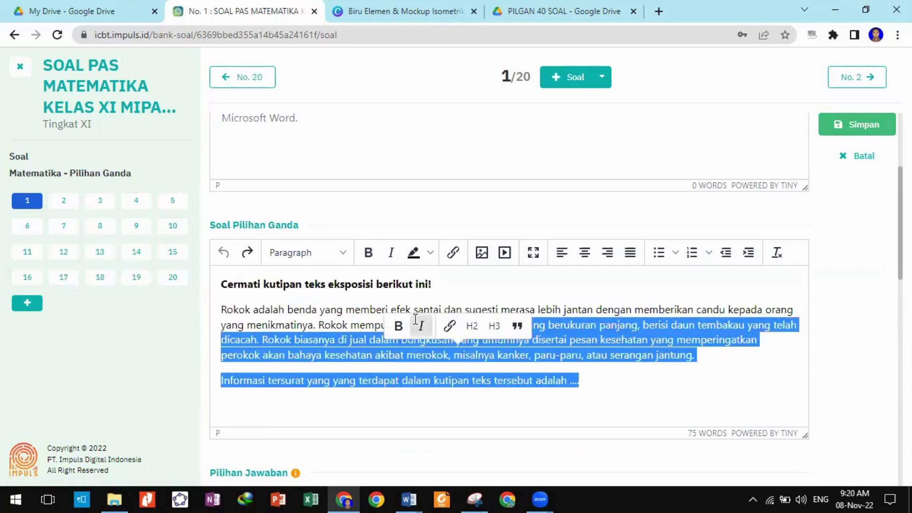
{"action": "left_click", "coordinate": [417, 324]}
{"action": "left_click_drag", "start_coordinate": [730, 359], "coordinate": [218, 292]}
{"action": "key", "text": "ctrl+c"}
{"action": "key", "text": "Delete"}
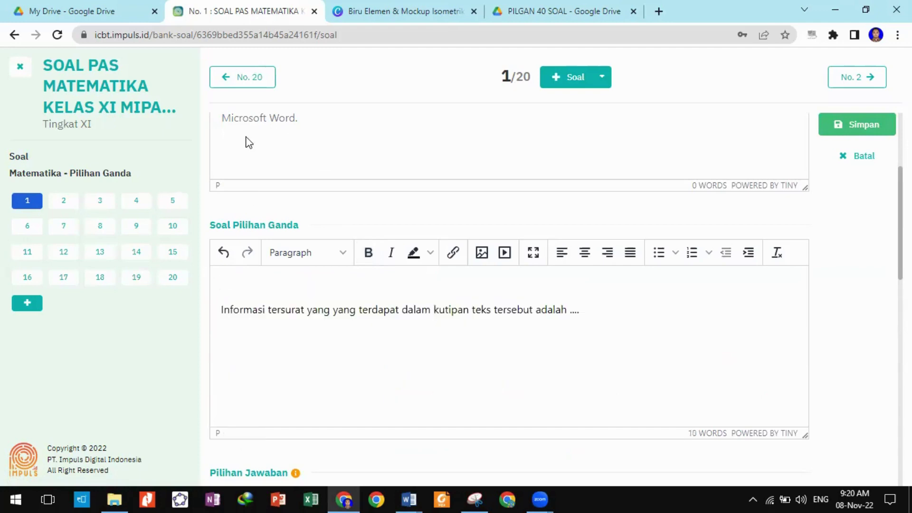
Paste the passage into Soal Berulang, remove the leftover empty line, and save question 1.
{"action": "scroll", "coordinate": [255, 139], "scroll_direction": "up", "scroll_amount": 4}
{"action": "left_click", "coordinate": [263, 287]}
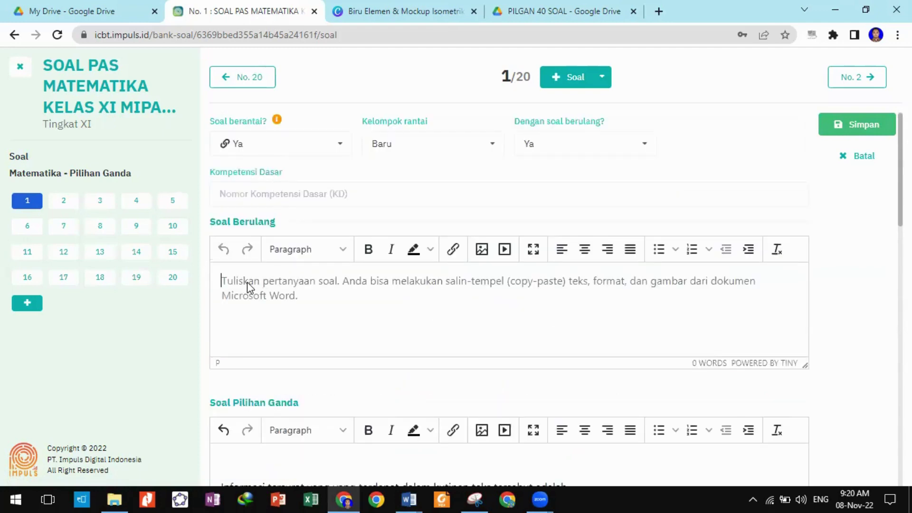
{"action": "key", "text": "ctrl+v"}
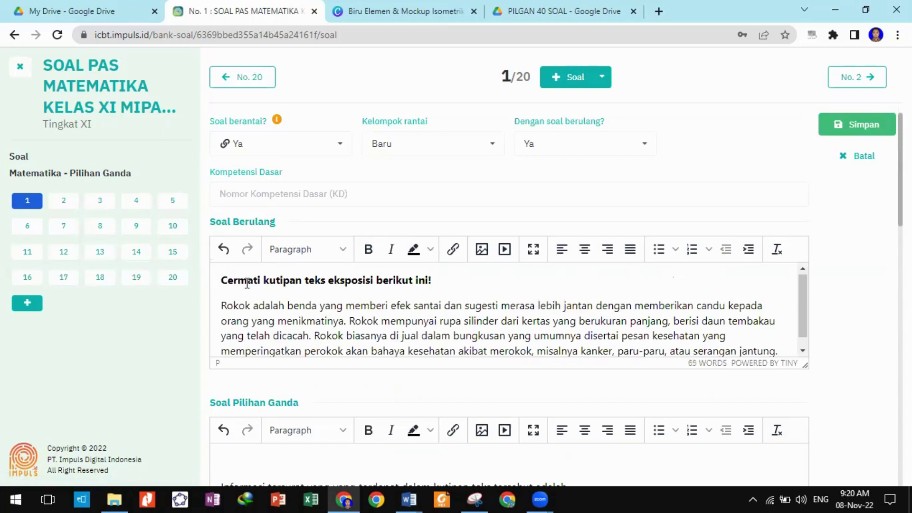
{"action": "scroll", "coordinate": [397, 305], "scroll_direction": "down", "scroll_amount": 4}
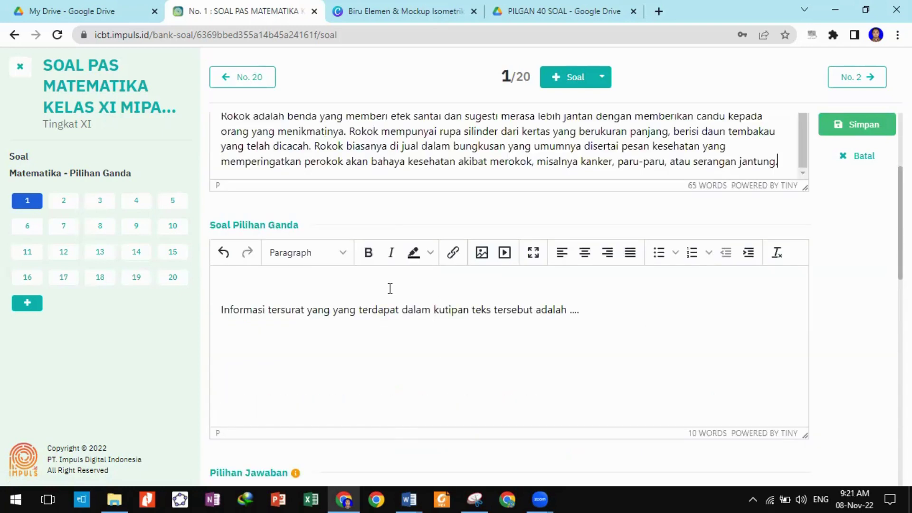
{"action": "left_click", "coordinate": [390, 288]}
{"action": "key", "text": "Delete"}
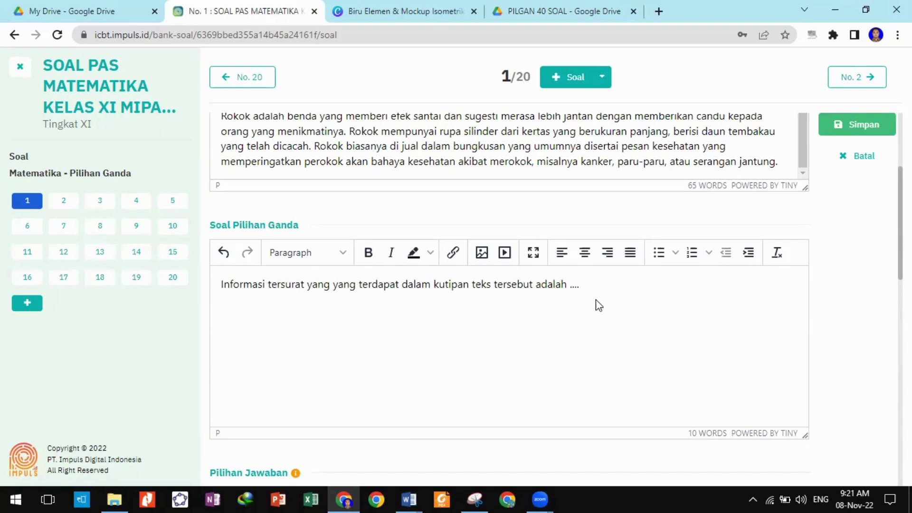
{"action": "scroll", "coordinate": [635, 354], "scroll_direction": "up", "scroll_amount": 2}
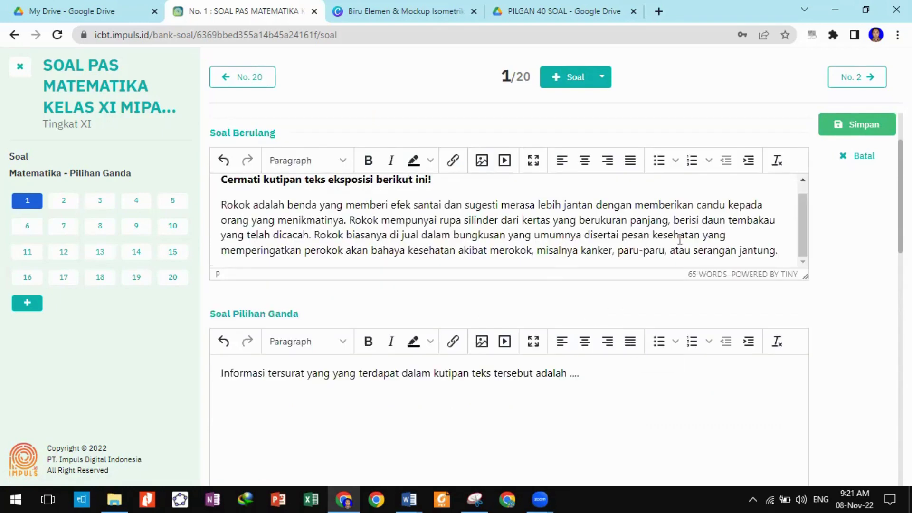
{"action": "scroll", "coordinate": [679, 239], "scroll_direction": "up", "scroll_amount": 1}
{"action": "left_click", "coordinate": [840, 126]}
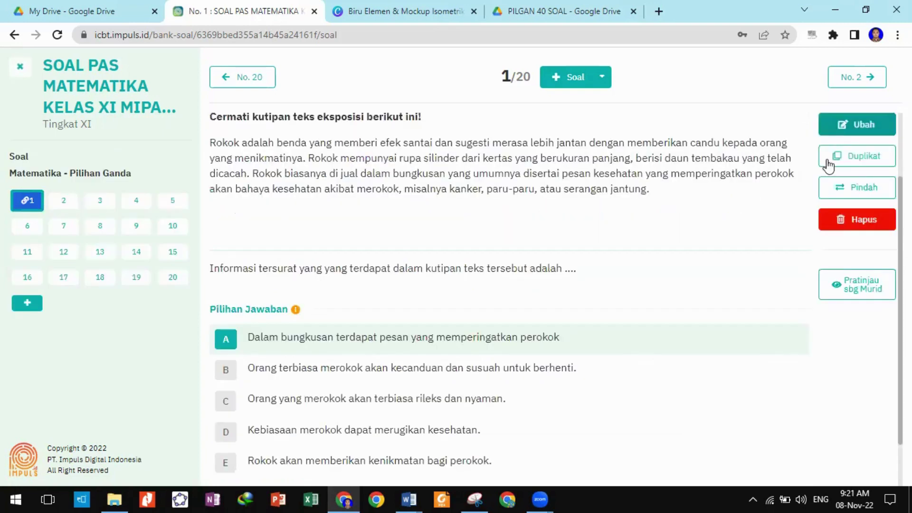
Edit question 2, marking it as chained and assigning it to chain group 1.
{"action": "left_click", "coordinate": [65, 202]}
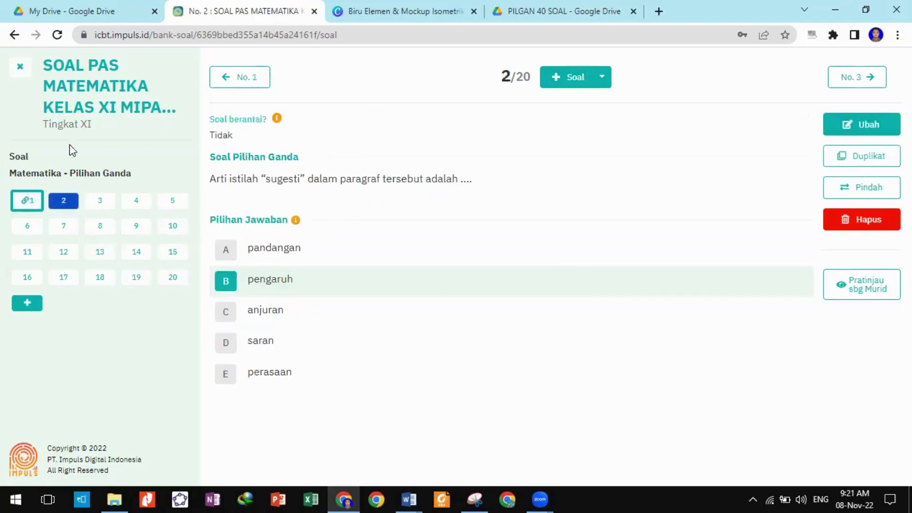
{"action": "left_click", "coordinate": [858, 125]}
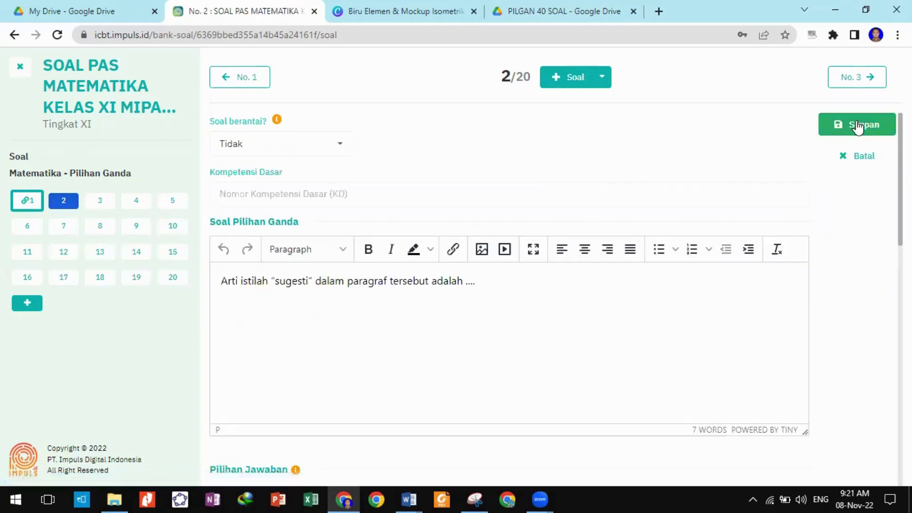
{"action": "left_click", "coordinate": [341, 146]}
{"action": "left_click", "coordinate": [322, 170]}
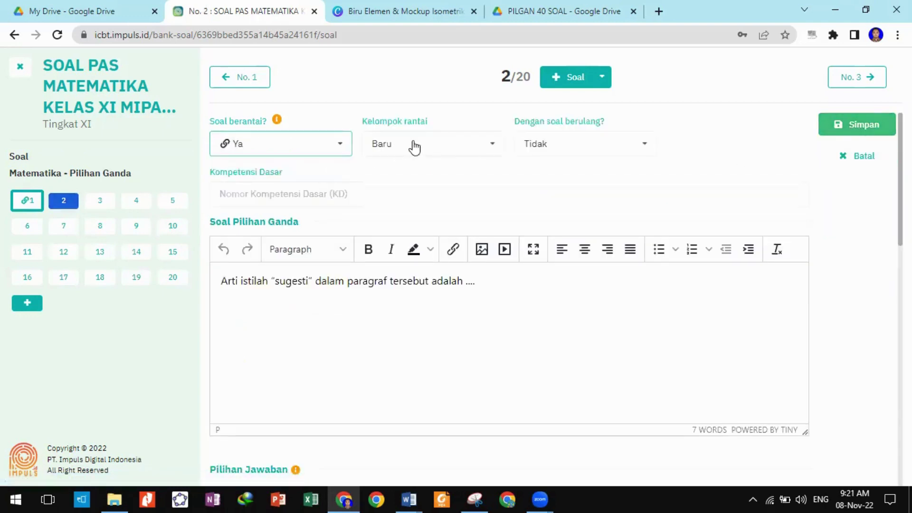
{"action": "left_click", "coordinate": [473, 144]}
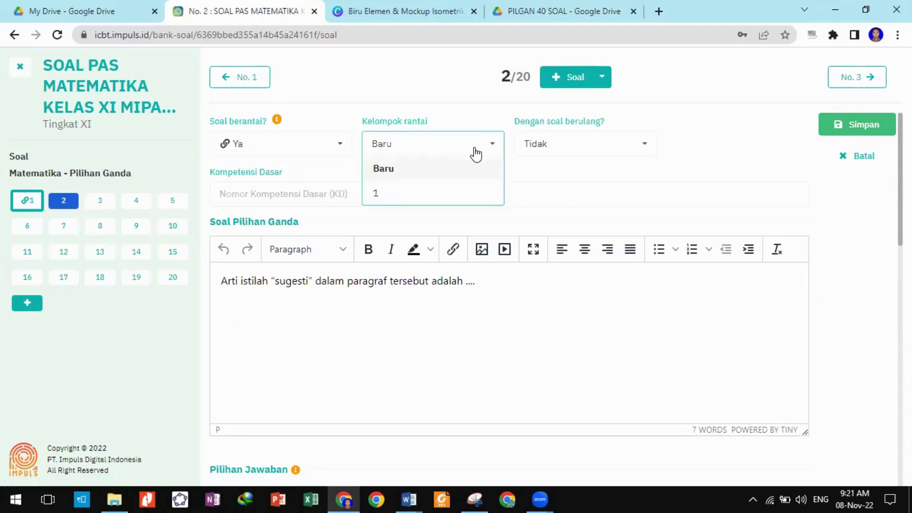
{"action": "left_click", "coordinate": [419, 195]}
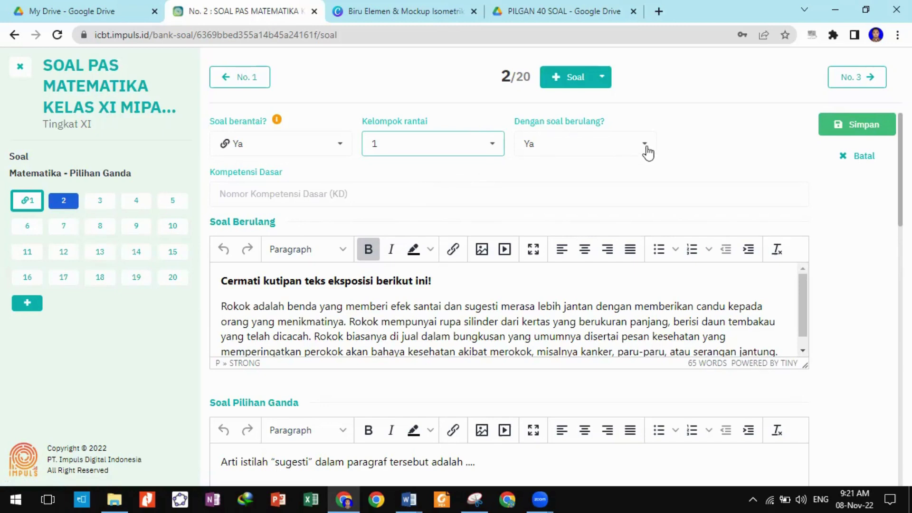
Turn off question 2's repeated-question section and keep it in chain group 1.
{"action": "scroll", "coordinate": [671, 224], "scroll_direction": "down", "scroll_amount": 2}
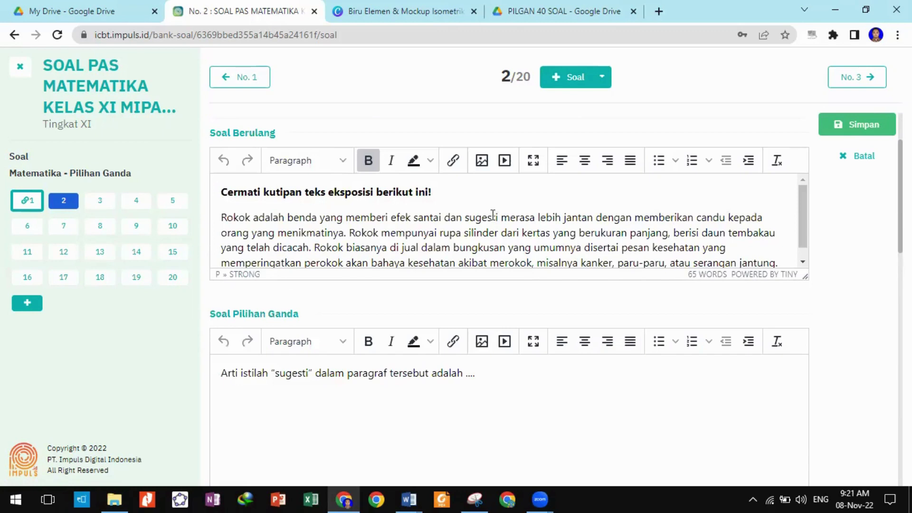
{"action": "left_click", "coordinate": [253, 209]}
{"action": "scroll", "coordinate": [253, 208], "scroll_direction": "down", "scroll_amount": 1}
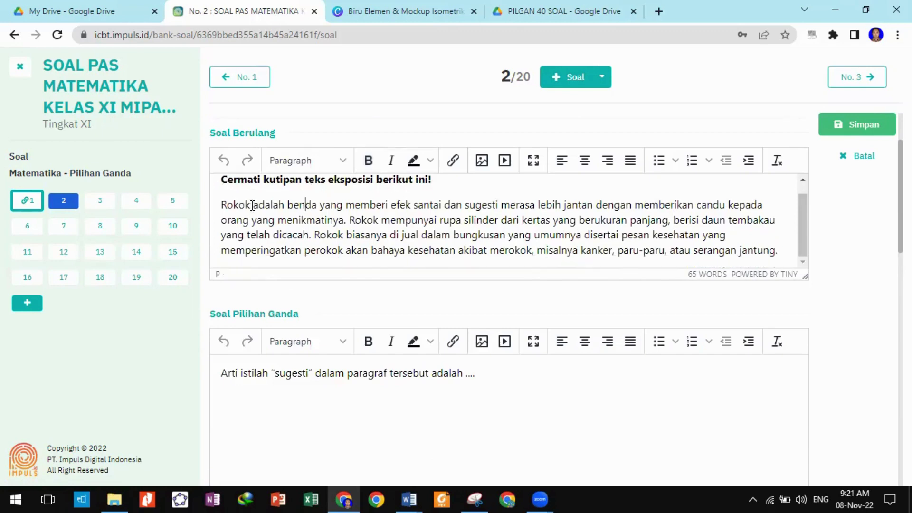
{"action": "scroll", "coordinate": [280, 199], "scroll_direction": "up", "scroll_amount": 1}
{"action": "scroll", "coordinate": [428, 177], "scroll_direction": "up", "scroll_amount": 2}
{"action": "left_click", "coordinate": [485, 144]}
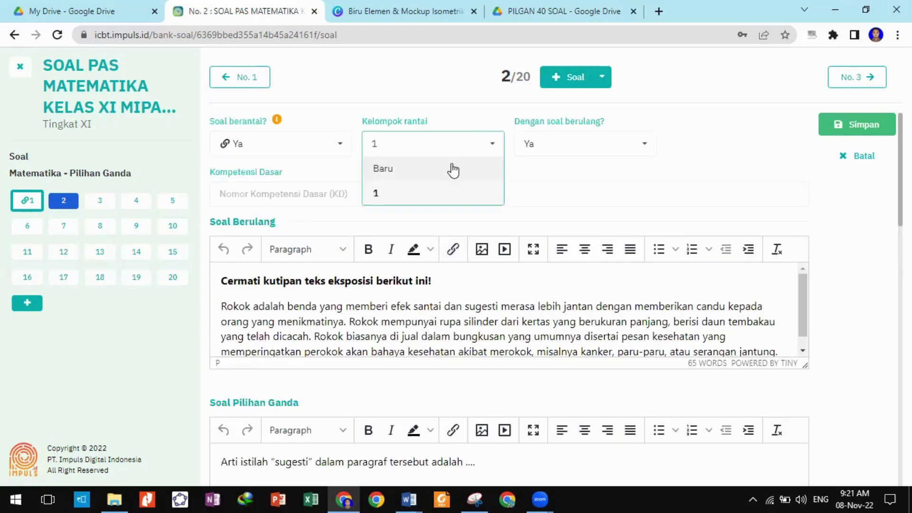
{"action": "left_click", "coordinate": [452, 169]}
{"action": "left_click", "coordinate": [619, 148]}
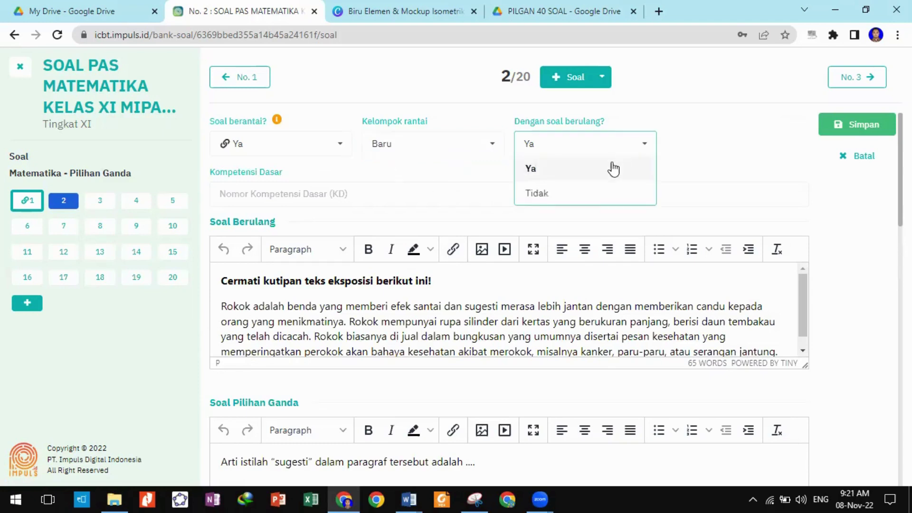
{"action": "left_click", "coordinate": [593, 195]}
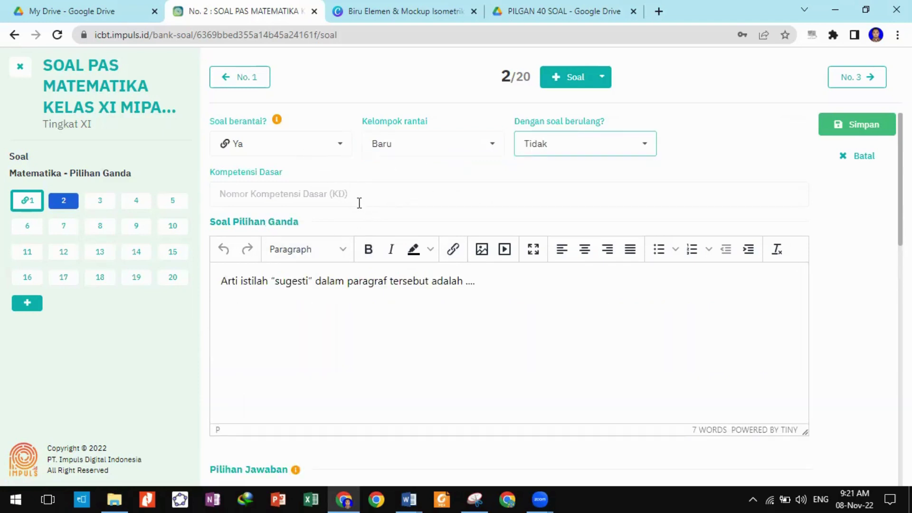
{"action": "left_click", "coordinate": [438, 149]}
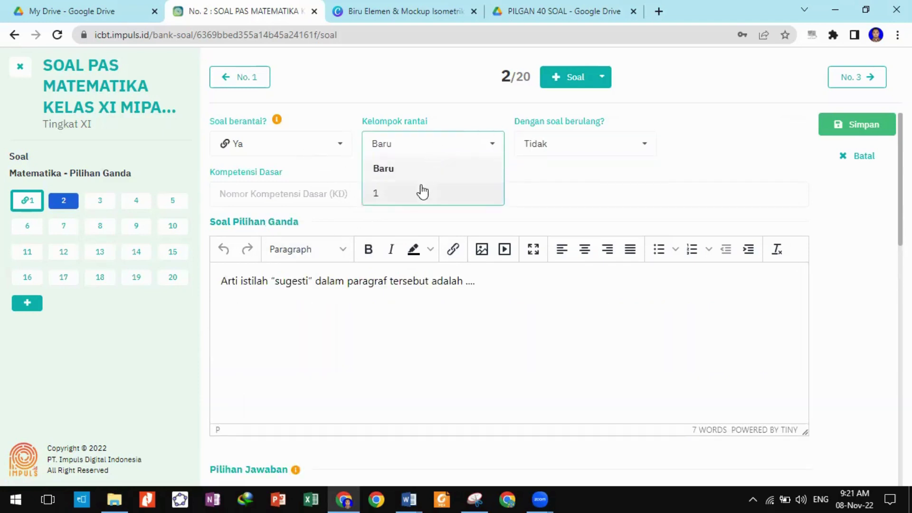
{"action": "left_click", "coordinate": [421, 191]}
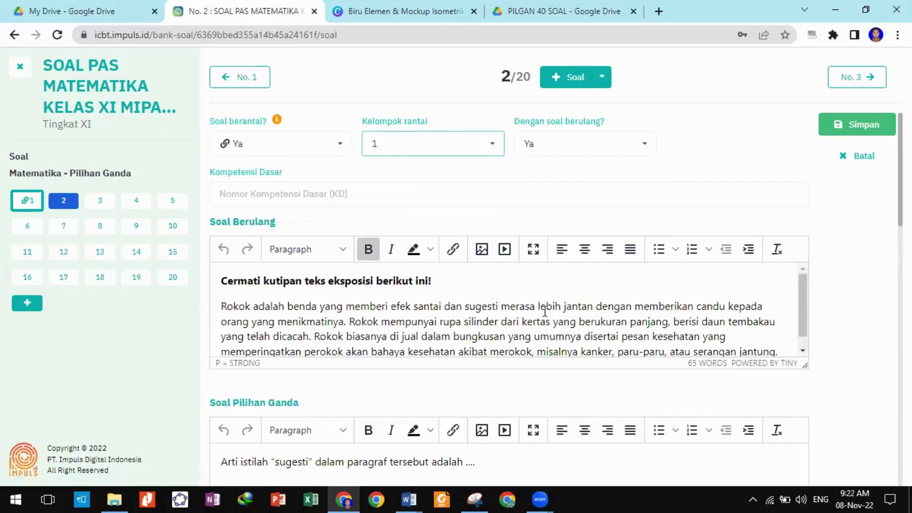
Save question 2 with Simpan.
{"action": "scroll", "coordinate": [399, 300], "scroll_direction": "down", "scroll_amount": 4}
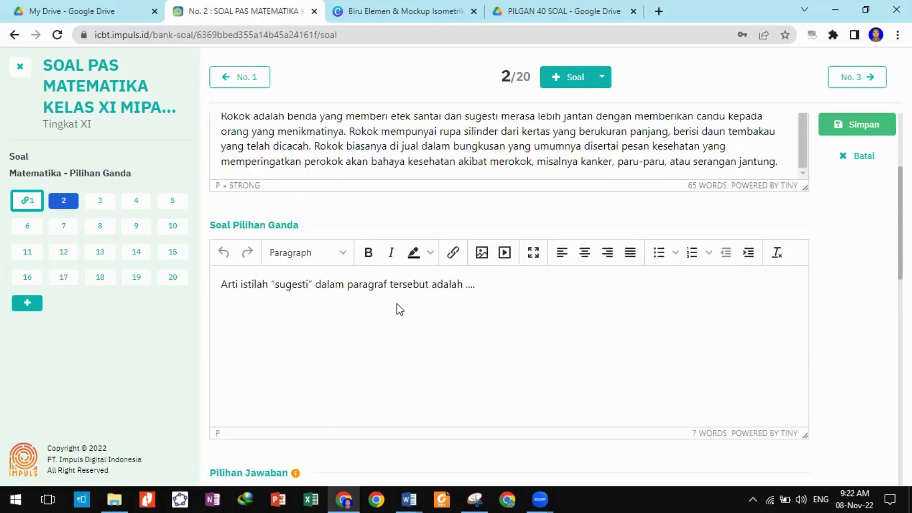
{"action": "left_click", "coordinate": [419, 316]}
{"action": "scroll", "coordinate": [618, 296], "scroll_direction": "up", "scroll_amount": 4}
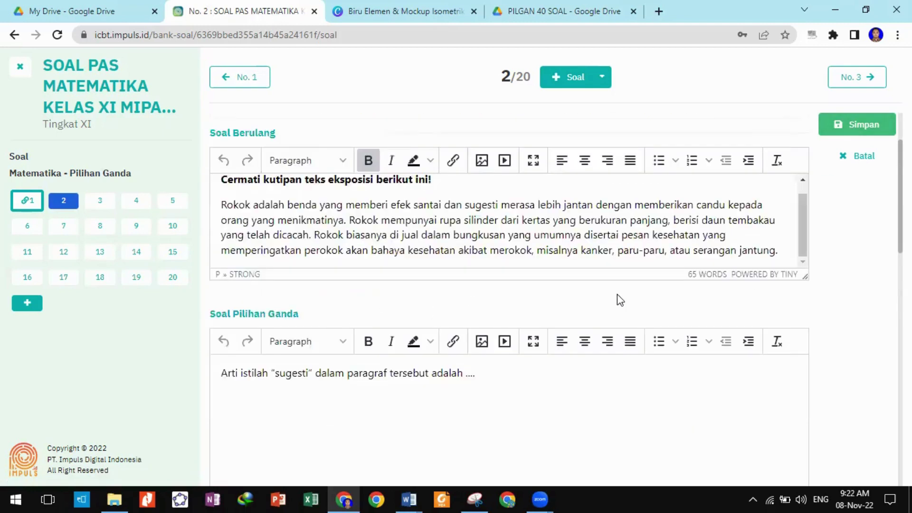
{"action": "left_click", "coordinate": [831, 124]}
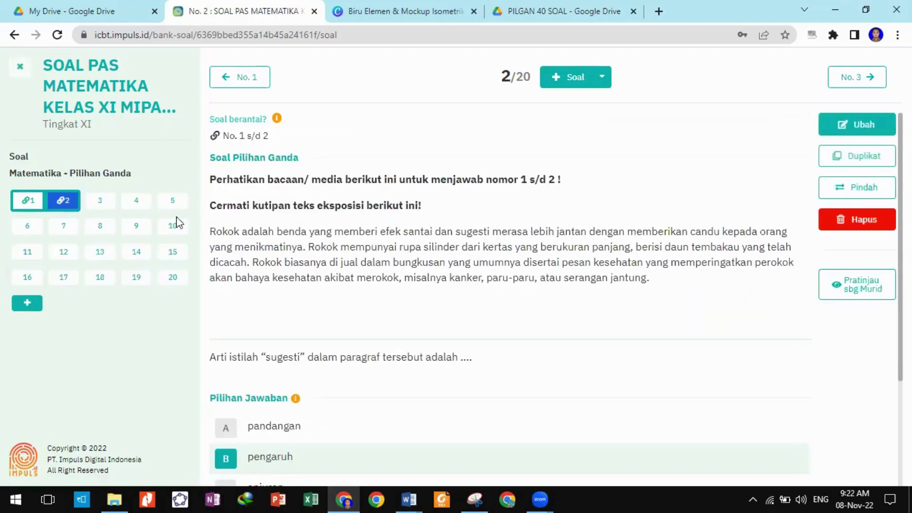
Edit question 4, toggle the numbered list on 'hukum privat' off and back on, and save.
{"action": "left_click", "coordinate": [99, 201]}
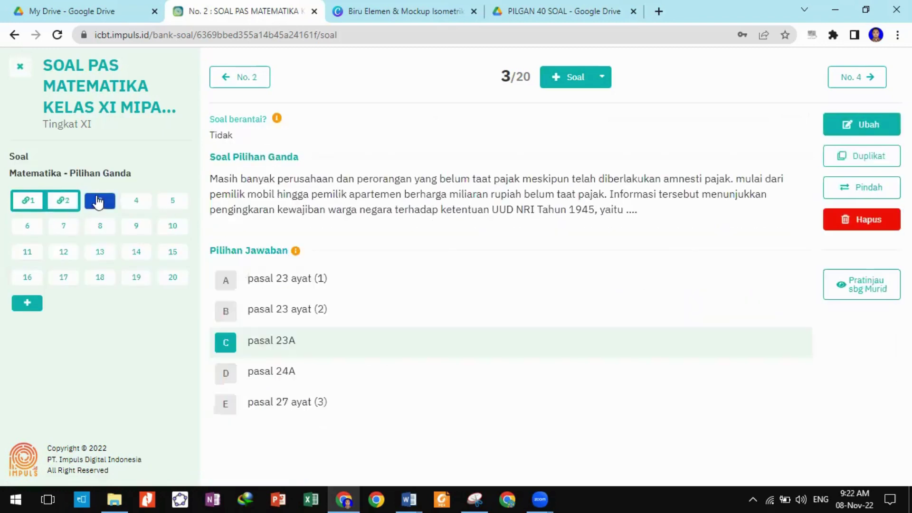
{"action": "left_click", "coordinate": [131, 208]}
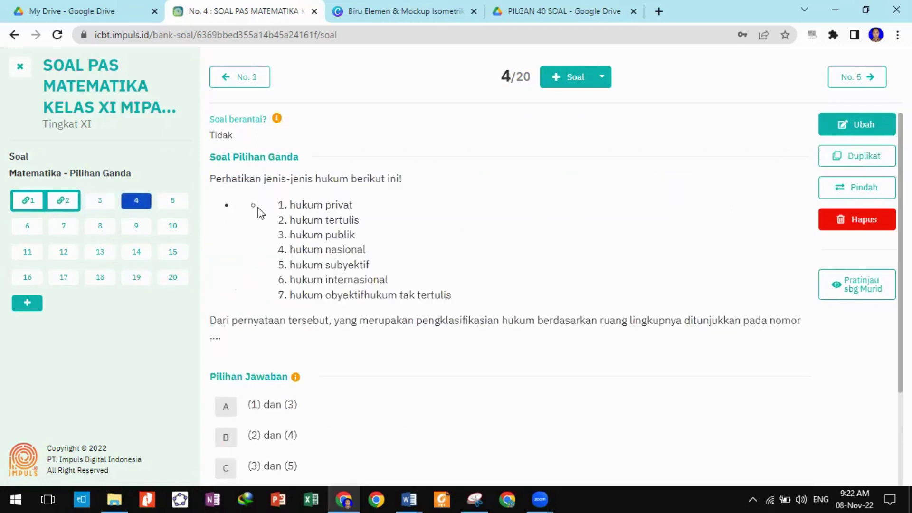
{"action": "left_click", "coordinate": [876, 127]}
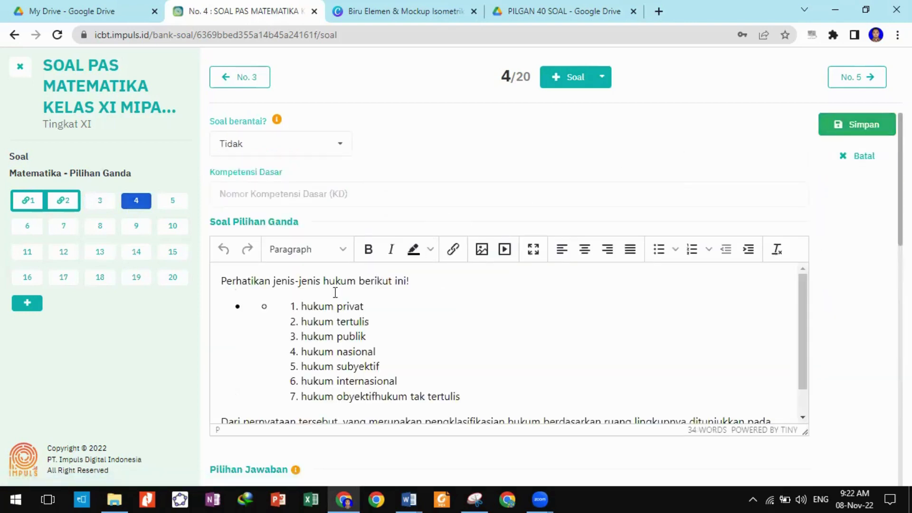
{"action": "left_click", "coordinate": [281, 309]}
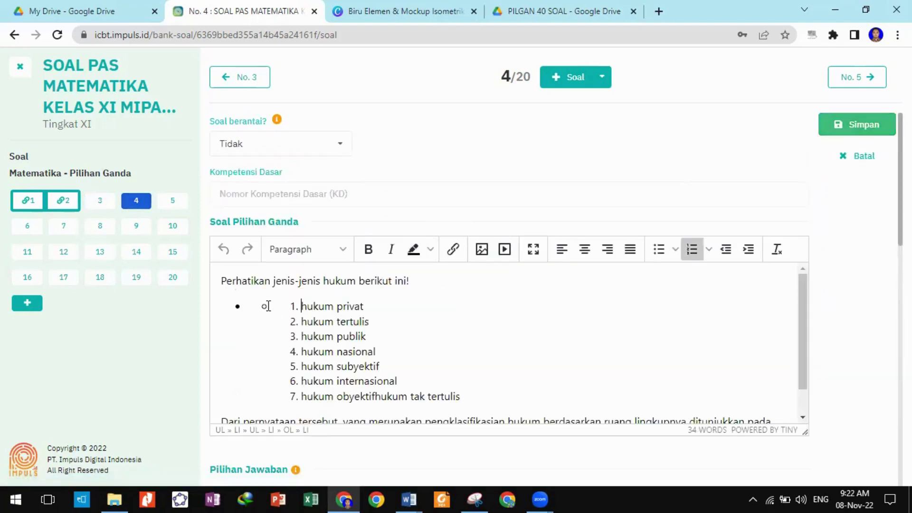
{"action": "double_click", "coordinate": [265, 310]}
{"action": "left_click", "coordinate": [265, 310]}
{"action": "left_click", "coordinate": [693, 250]}
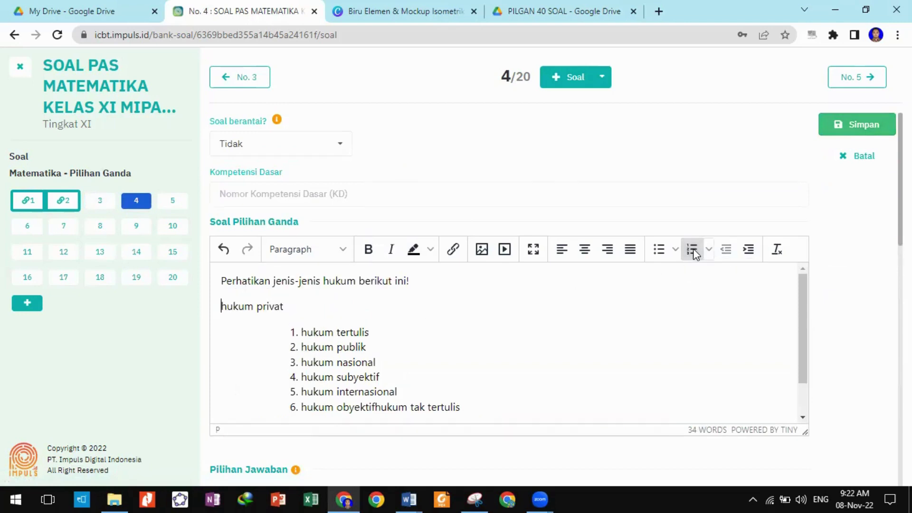
{"action": "left_click", "coordinate": [693, 252]}
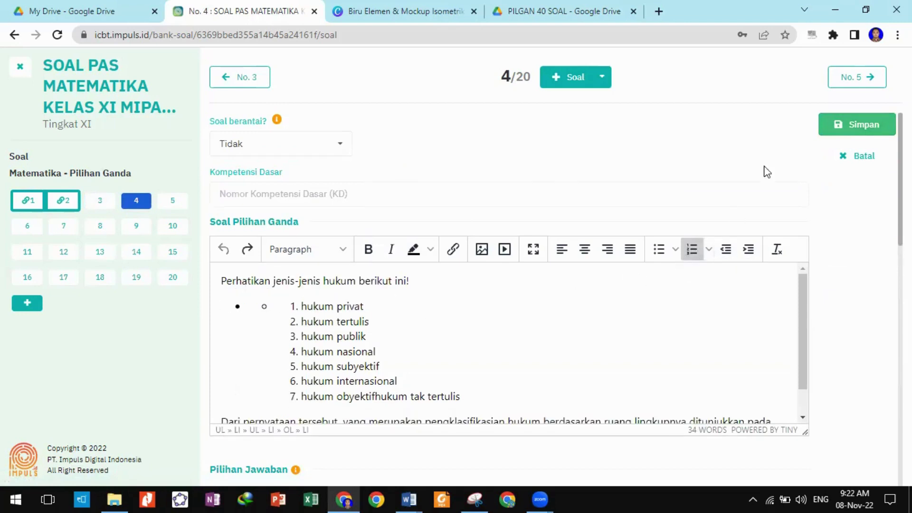
{"action": "left_click", "coordinate": [828, 126]}
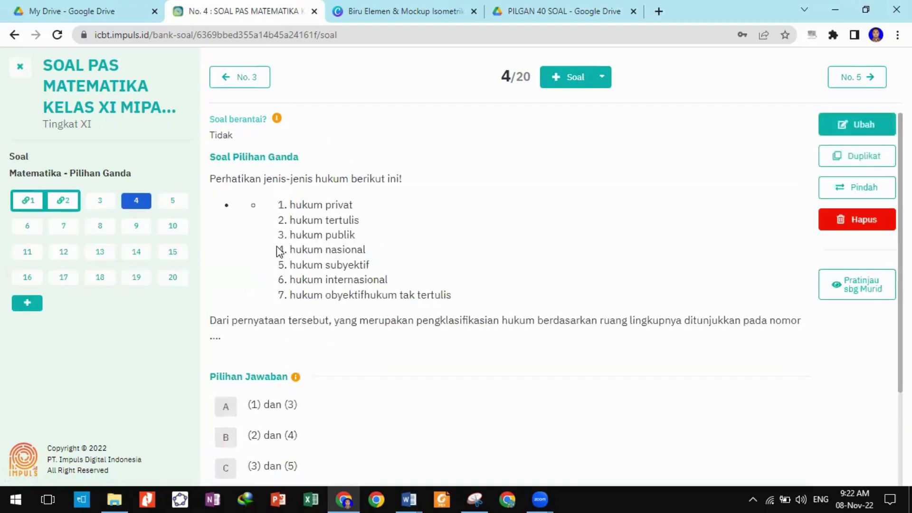
Step through questions 5 to 7, check question 7's Google Drive link, and return to it.
{"action": "left_click", "coordinate": [174, 203]}
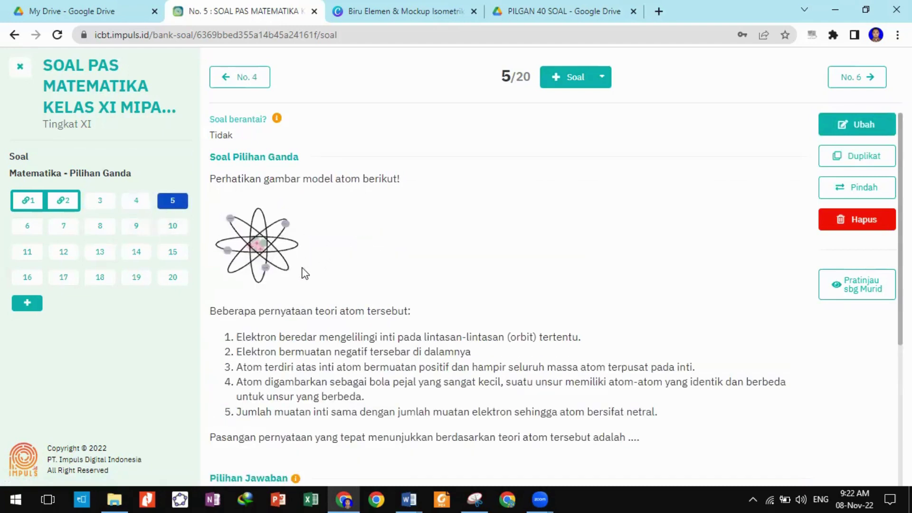
{"action": "left_click", "coordinate": [29, 227]}
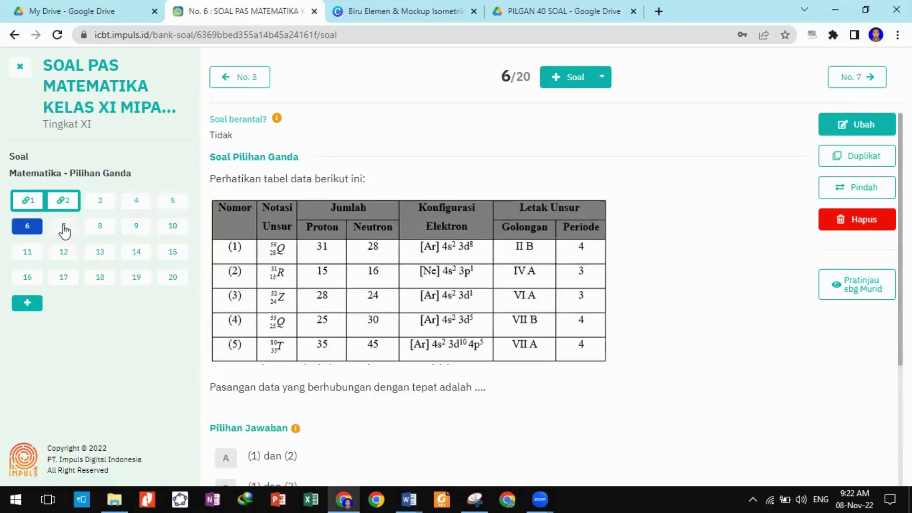
{"action": "left_click", "coordinate": [64, 228]}
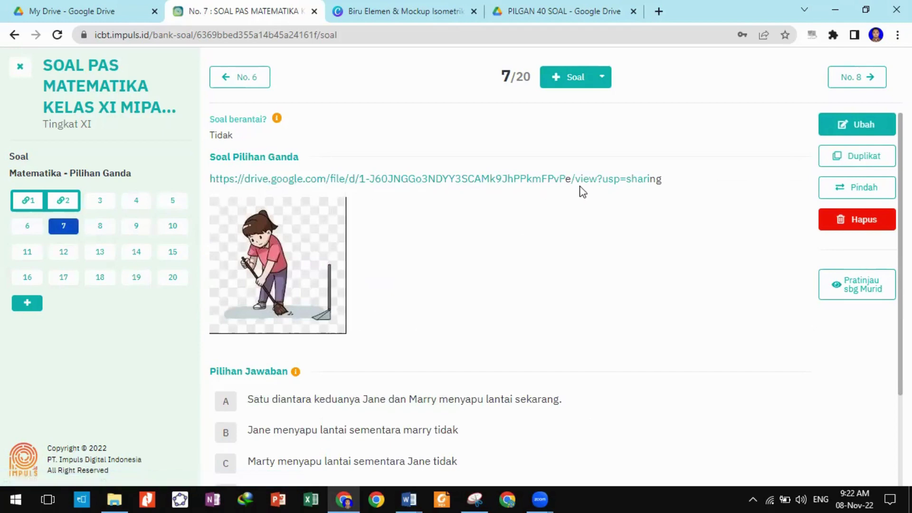
{"action": "left_click", "coordinate": [540, 180]}
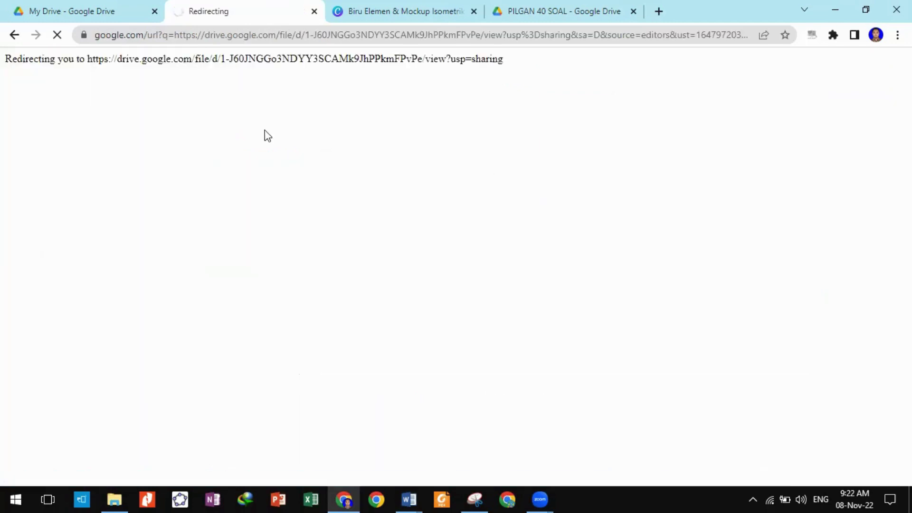
{"action": "left_click", "coordinate": [14, 35]}
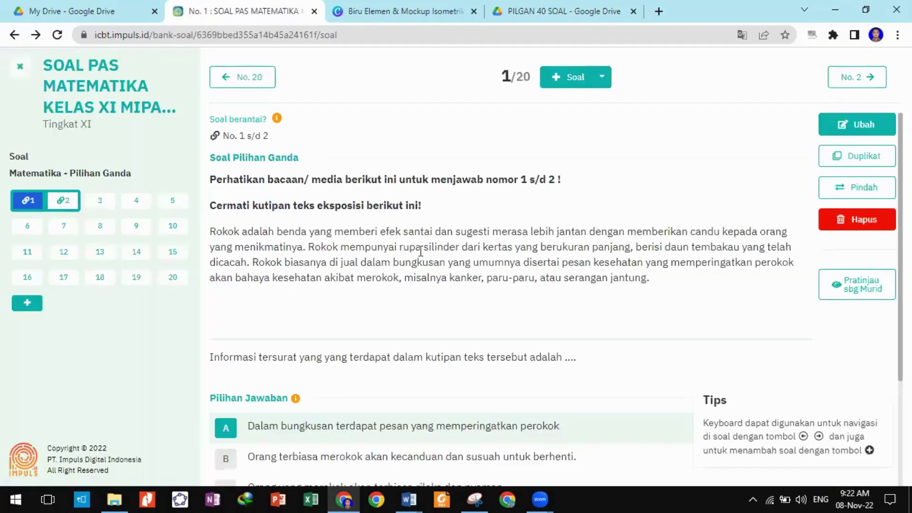
{"action": "left_click", "coordinate": [63, 226]}
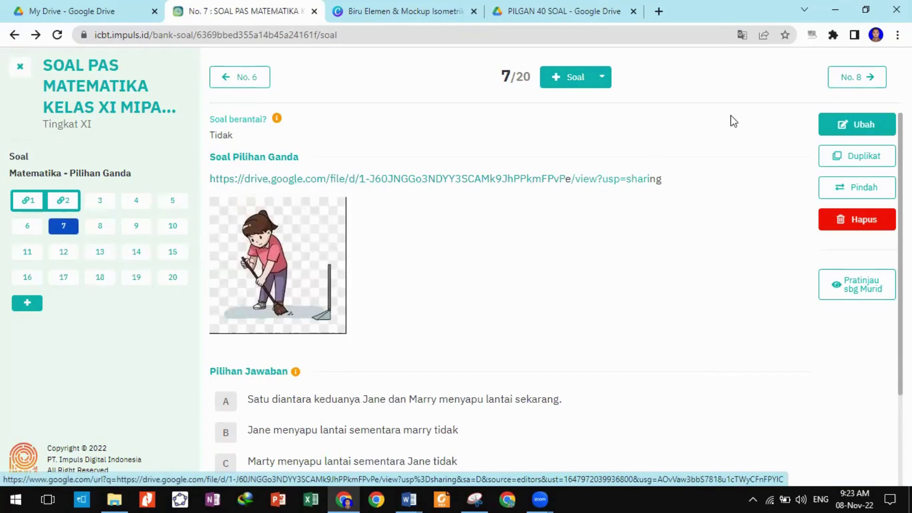
Replace question 7's Drive link with the audio file either 2.mp3 from Downloads.
{"action": "left_click", "coordinate": [838, 125]}
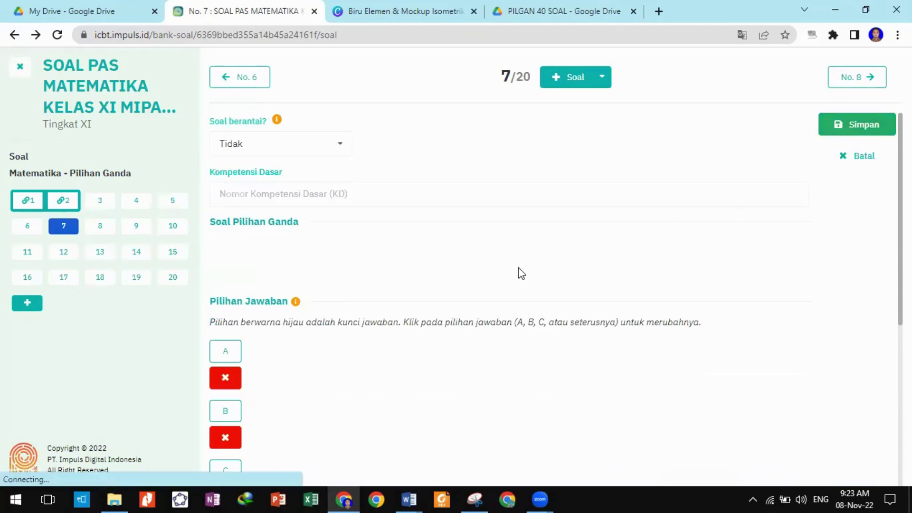
{"action": "left_click_drag", "start_coordinate": [664, 284], "coordinate": [223, 283]}
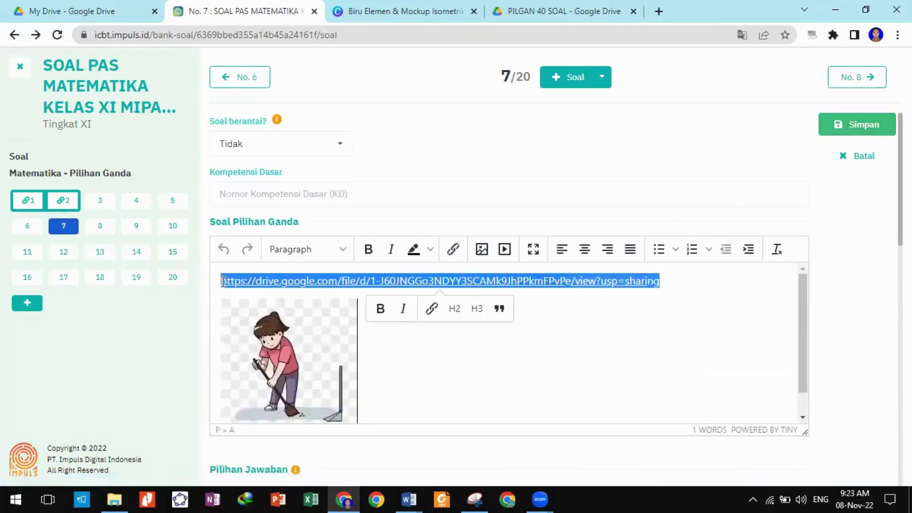
{"action": "key", "text": "BackSpace"}
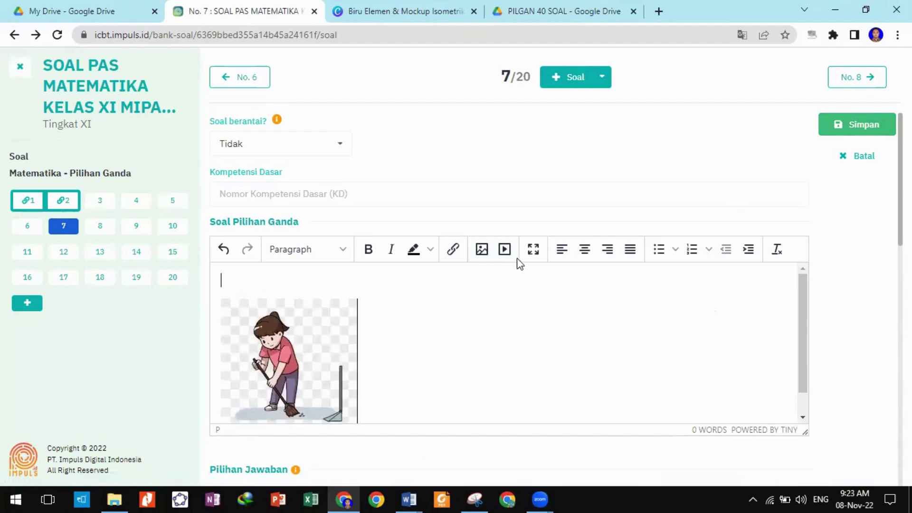
{"action": "left_click", "coordinate": [504, 251]}
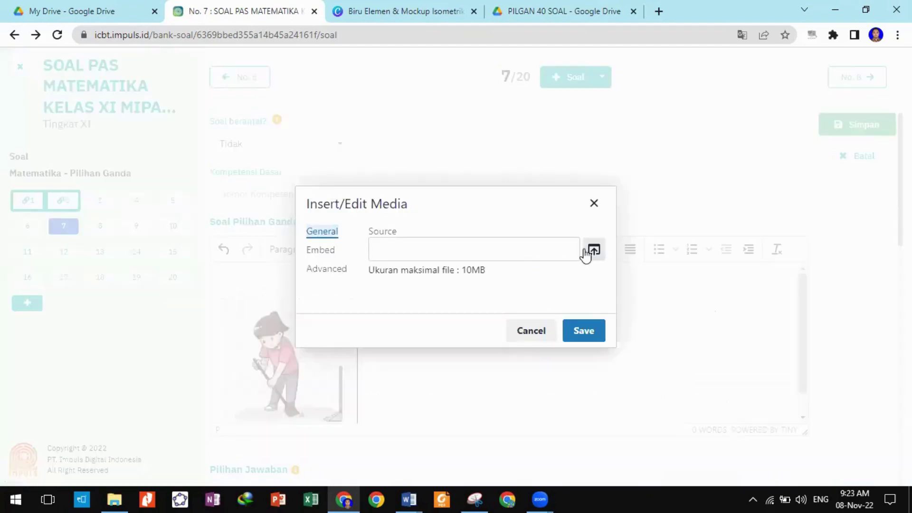
{"action": "left_click", "coordinate": [593, 204]}
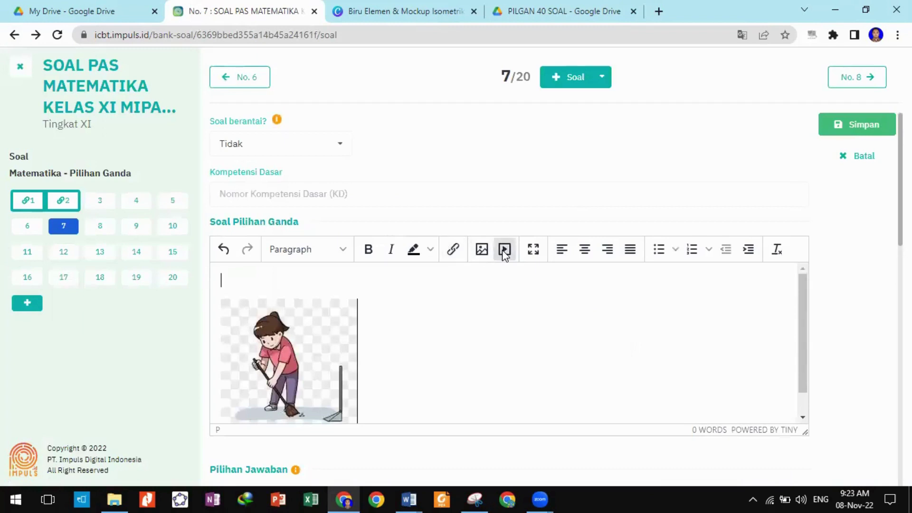
{"action": "left_click", "coordinate": [504, 250]}
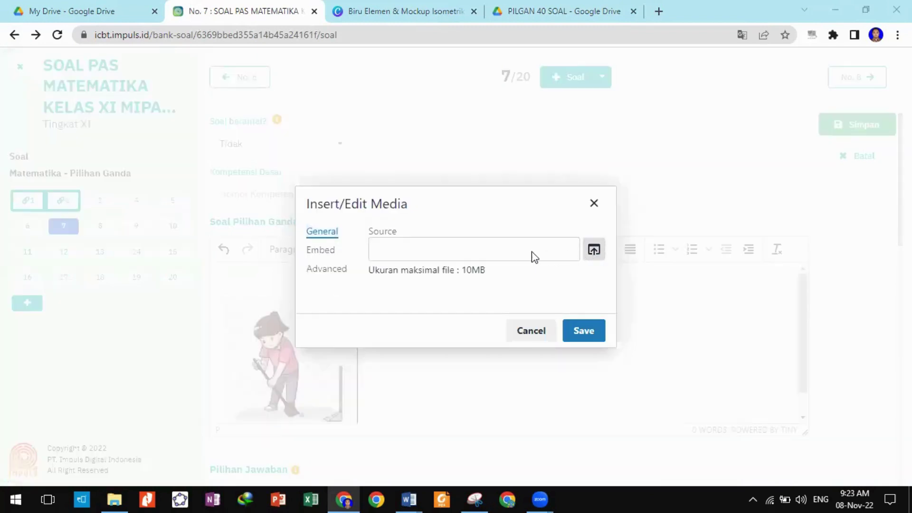
{"action": "left_click", "coordinate": [534, 257]}
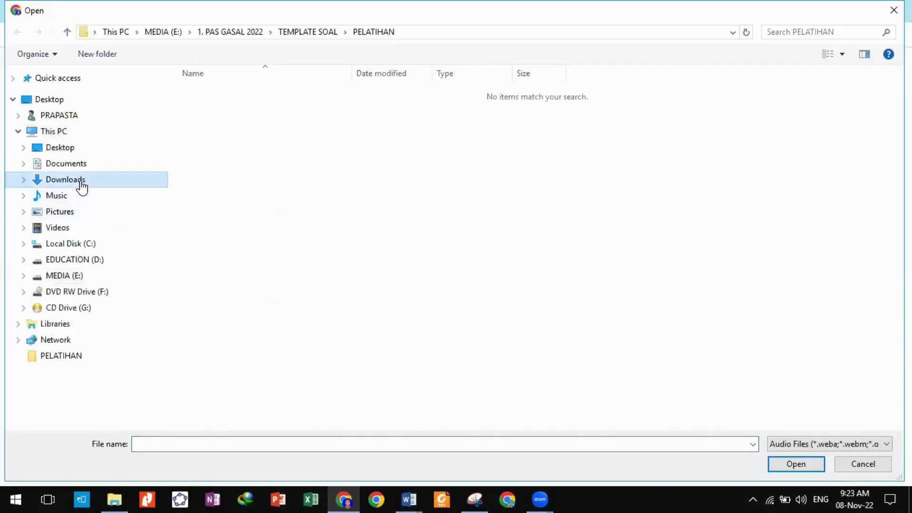
{"action": "left_click", "coordinate": [99, 180]}
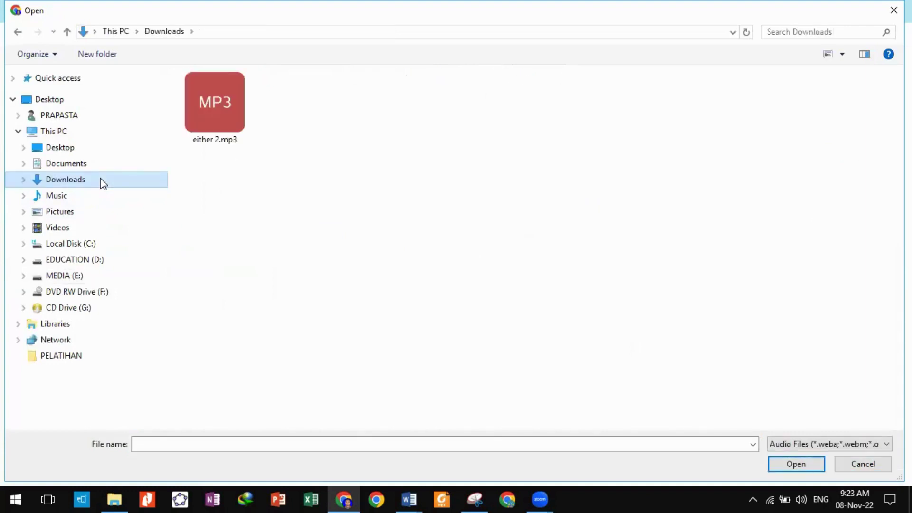
{"action": "left_click", "coordinate": [227, 125]}
{"action": "left_click", "coordinate": [799, 467]}
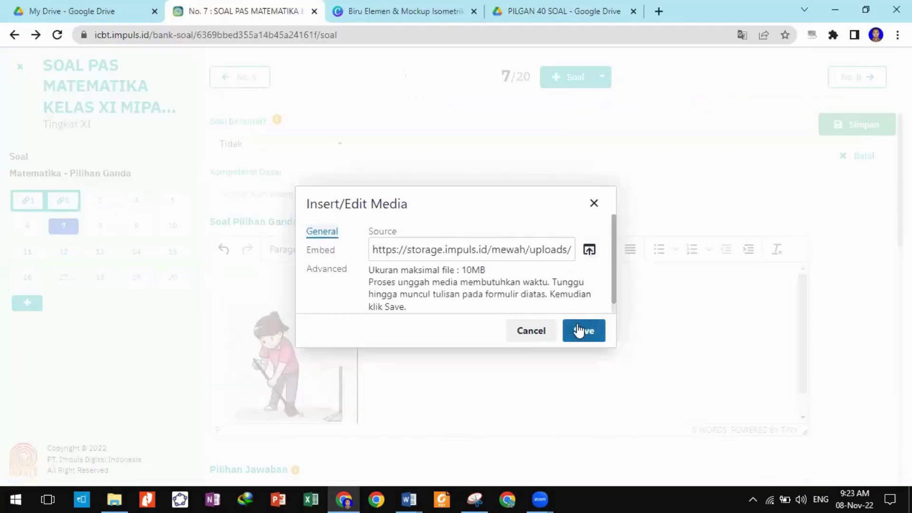
{"action": "left_click", "coordinate": [578, 330]}
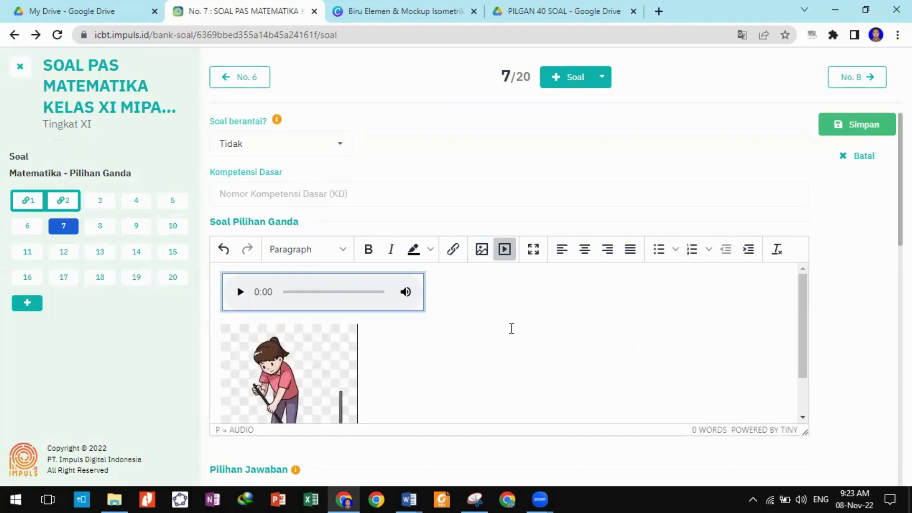
Try moving the audio player beside the picture, undo the move, and save question 7.
{"action": "scroll", "coordinate": [512, 328], "scroll_direction": "down", "scroll_amount": 2}
{"action": "scroll", "coordinate": [421, 382], "scroll_direction": "up", "scroll_amount": 2}
{"action": "left_click", "coordinate": [444, 289]}
{"action": "left_click_drag", "start_coordinate": [405, 291], "coordinate": [588, 371]}
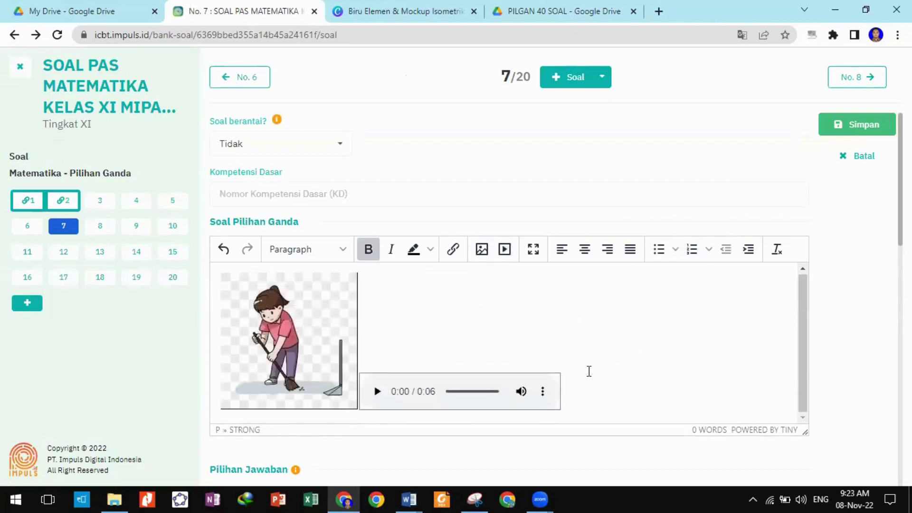
{"action": "left_click_drag", "start_coordinate": [406, 394], "coordinate": [408, 272]}
{"action": "key", "text": "ctrl+z"}
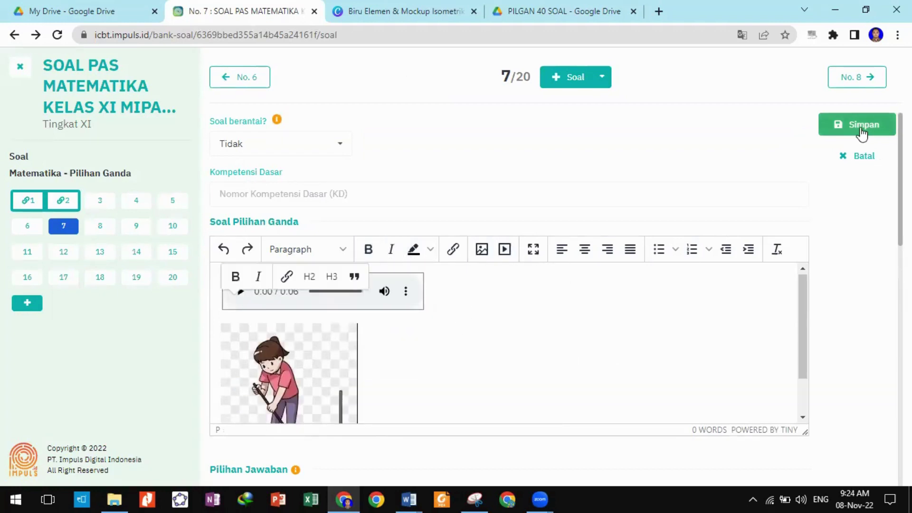
{"action": "left_click", "coordinate": [861, 129]}
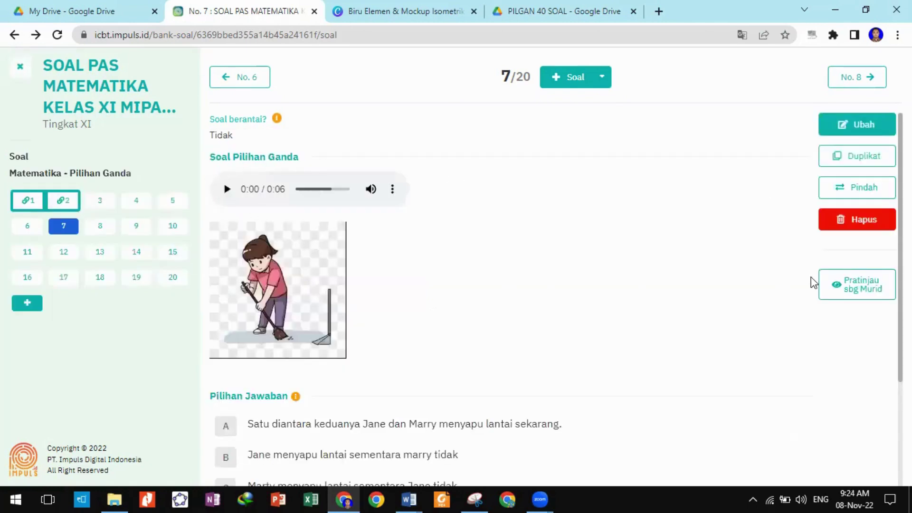
Play question 7's audio in the student preview, then close it and open question 8.
{"action": "left_click", "coordinate": [838, 285]}
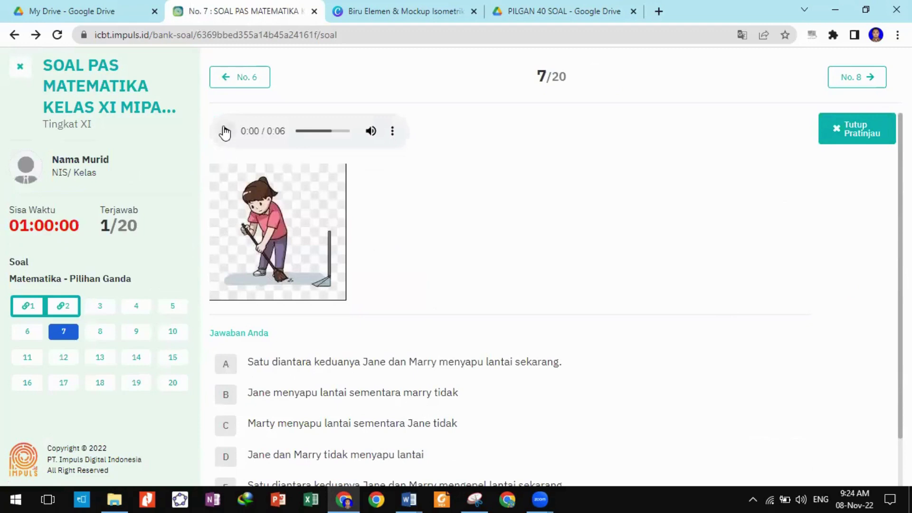
{"action": "left_click", "coordinate": [226, 131]}
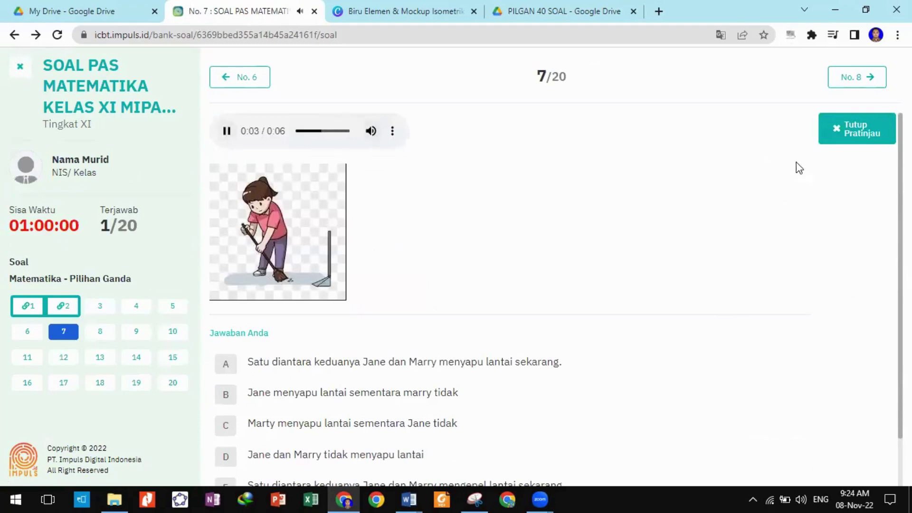
{"action": "left_click", "coordinate": [871, 135]}
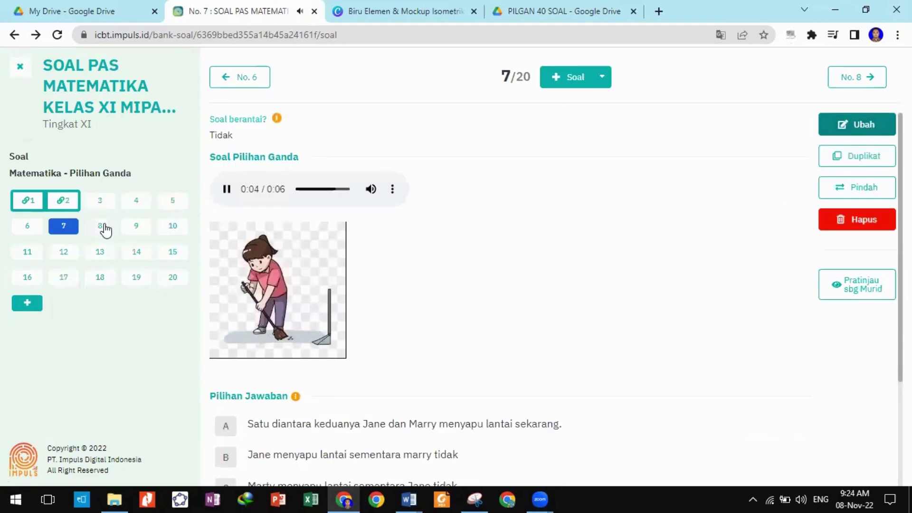
{"action": "left_click", "coordinate": [101, 227]}
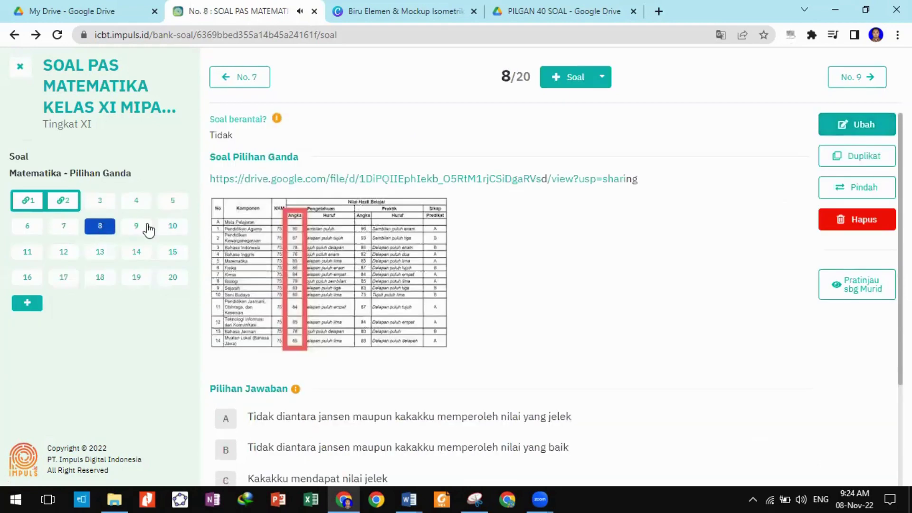
Replace question 8's Google Drive link with the uploaded audio file neither 2.mp3.
{"action": "left_click", "coordinate": [868, 135]}
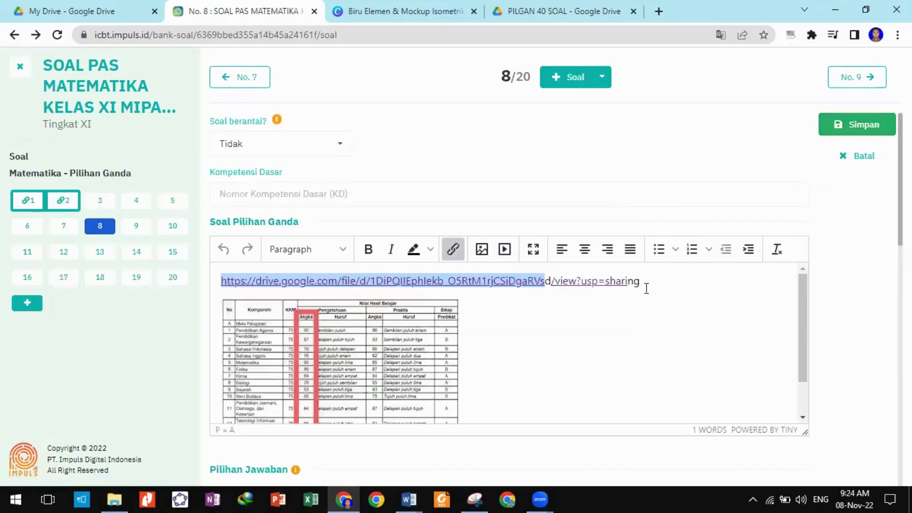
{"action": "left_click_drag", "start_coordinate": [646, 289], "coordinate": [231, 277]}
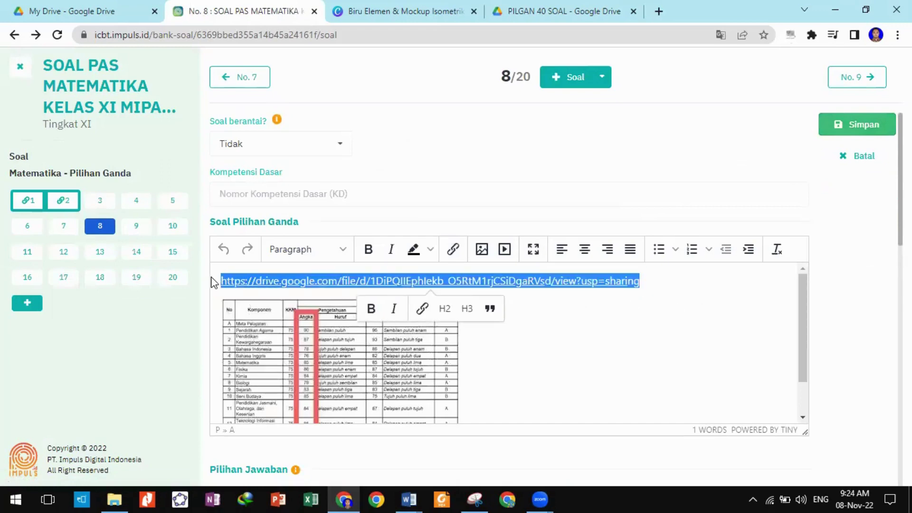
{"action": "key", "text": "BackSpace"}
{"action": "left_click", "coordinate": [505, 249]}
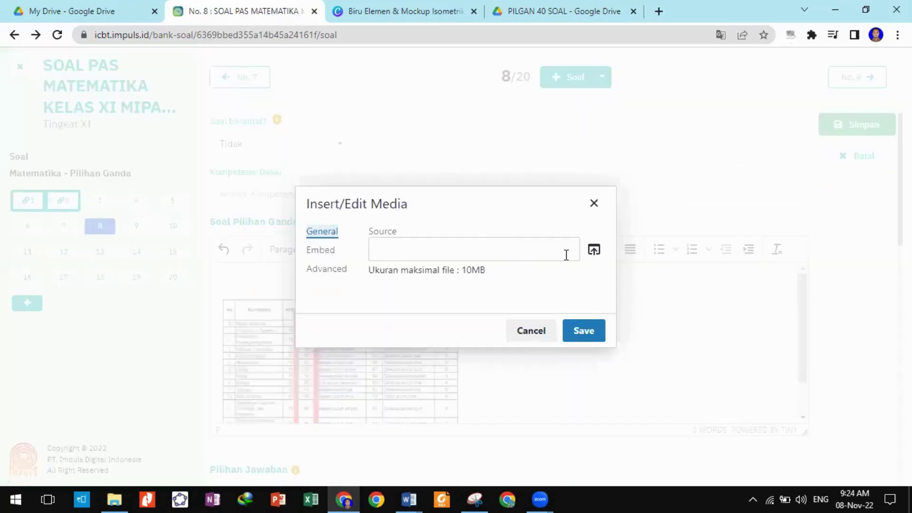
{"action": "left_click", "coordinate": [592, 249]}
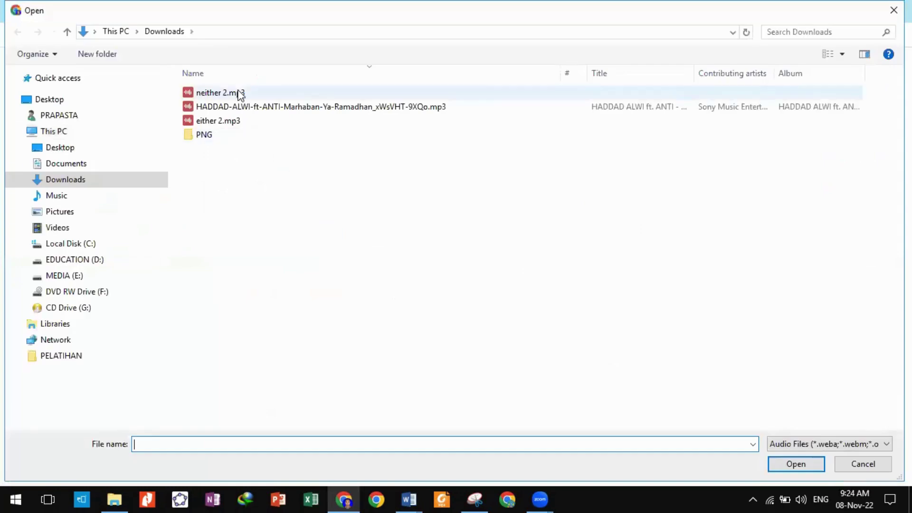
{"action": "left_click", "coordinate": [237, 93]}
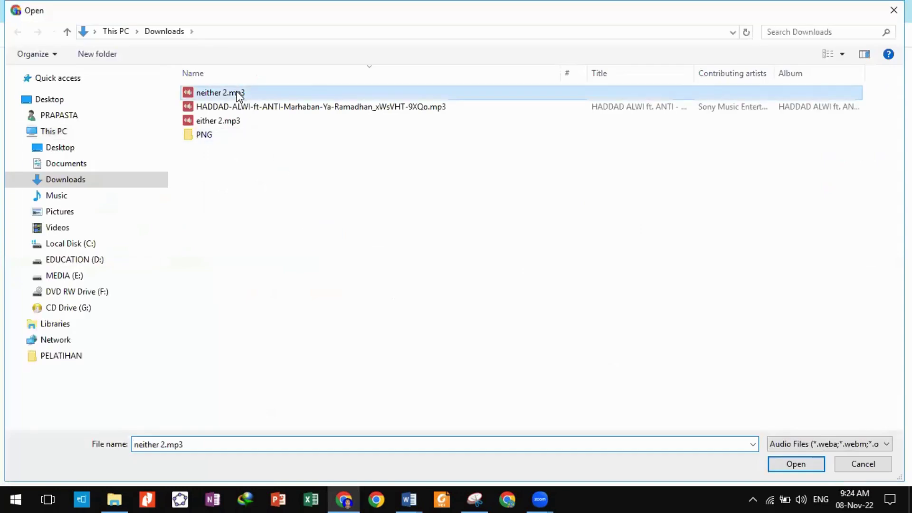
{"action": "left_click", "coordinate": [806, 465]}
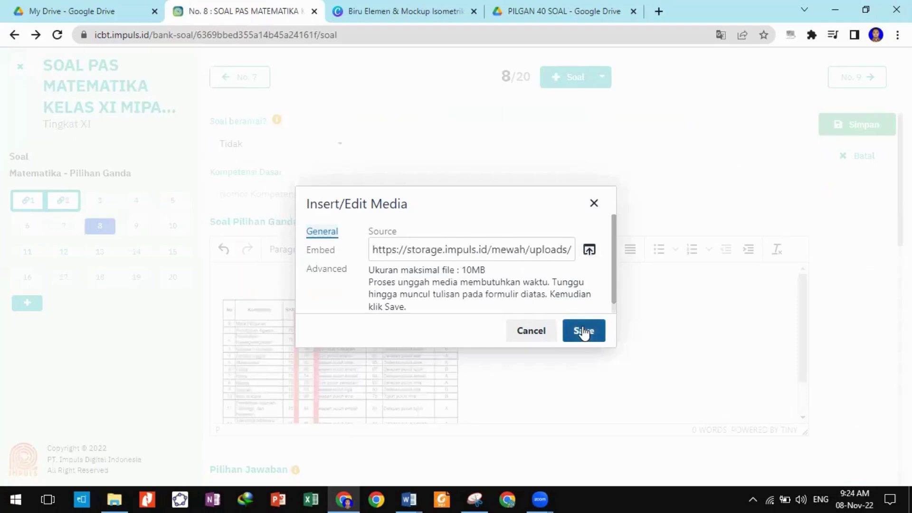
{"action": "left_click", "coordinate": [584, 332]}
Save question 8 and move on to question 9.
{"action": "left_click", "coordinate": [528, 316]}
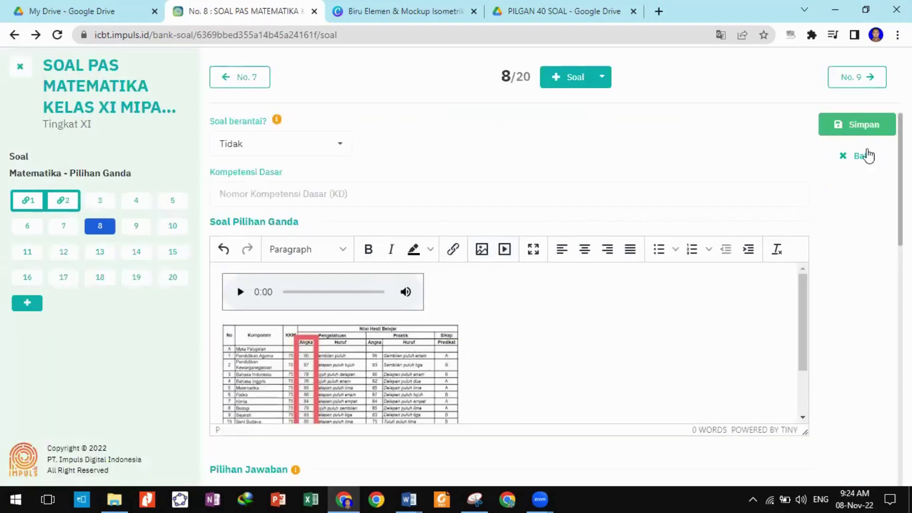
{"action": "left_click", "coordinate": [858, 131]}
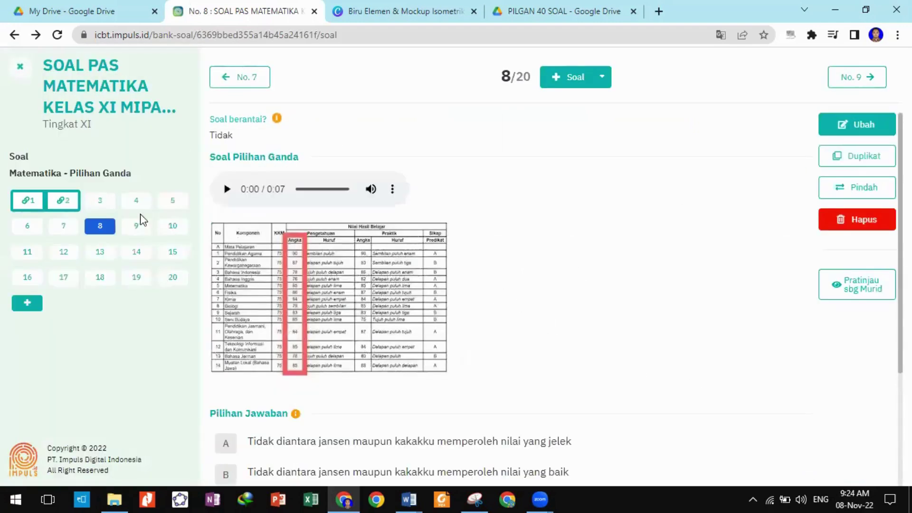
{"action": "left_click", "coordinate": [136, 226]}
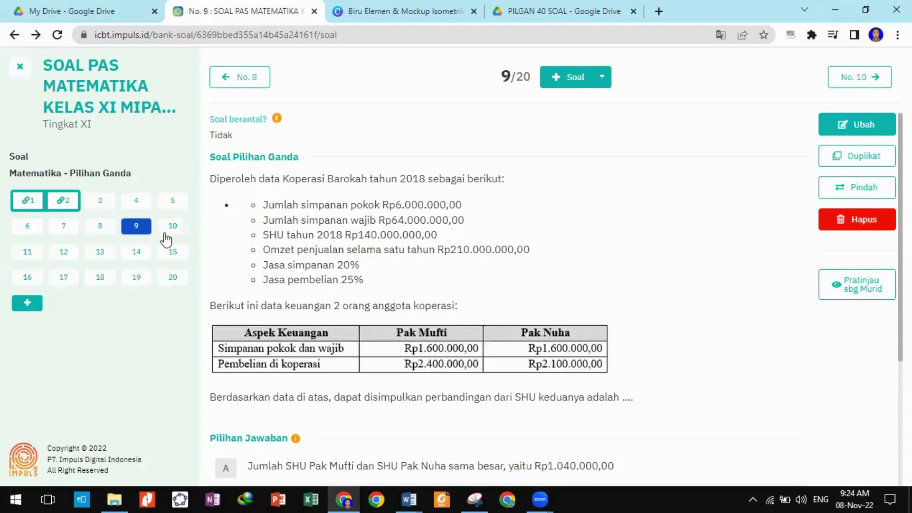
Review questions 9, 10 and 11, then open question 12 on CV Sahabat's unpaid salary for editing.
{"action": "scroll", "coordinate": [349, 303], "scroll_direction": "down", "scroll_amount": 4}
{"action": "scroll", "coordinate": [332, 294], "scroll_direction": "up", "scroll_amount": 2}
{"action": "left_click", "coordinate": [172, 226]}
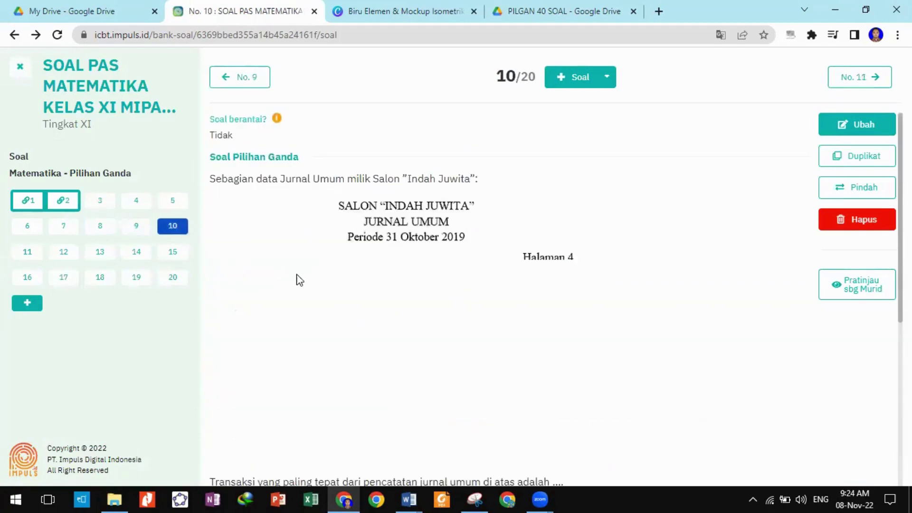
{"action": "scroll", "coordinate": [299, 280], "scroll_direction": "down", "scroll_amount": 5}
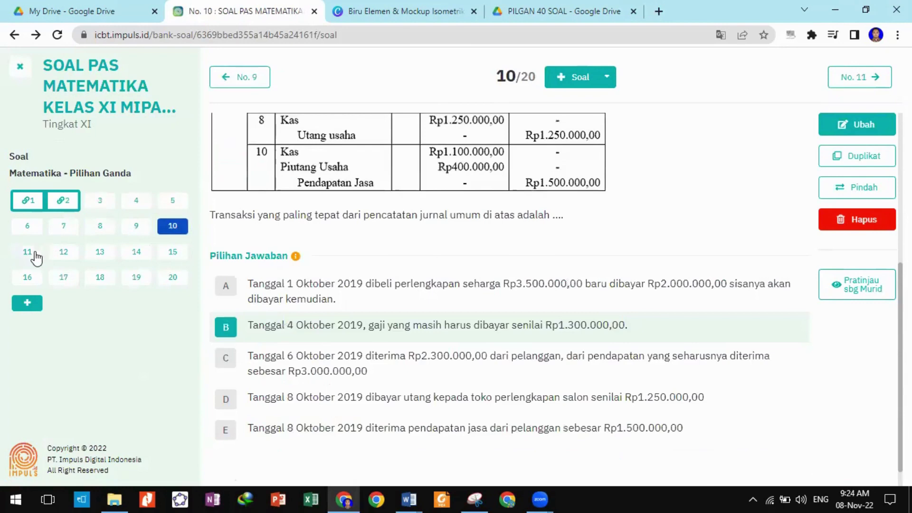
{"action": "left_click", "coordinate": [28, 252]}
{"action": "scroll", "coordinate": [320, 287], "scroll_direction": "down", "scroll_amount": 5}
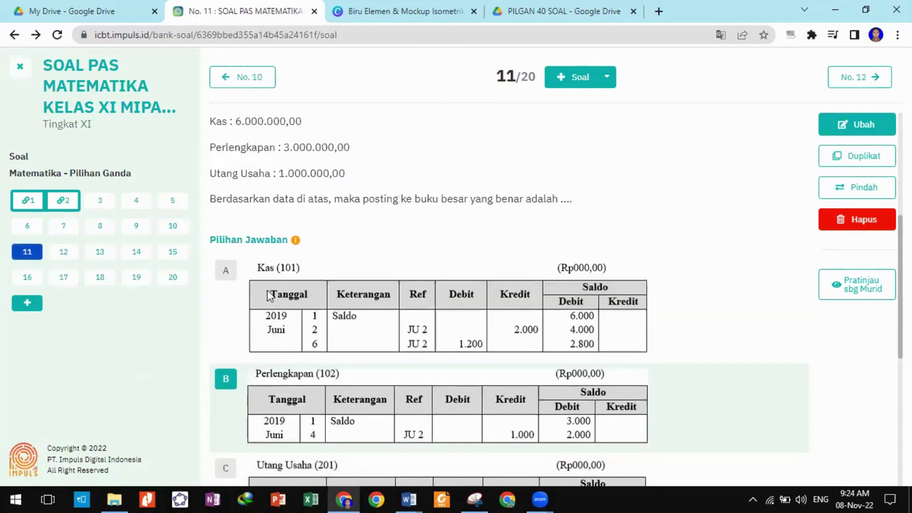
{"action": "scroll", "coordinate": [304, 299], "scroll_direction": "down", "scroll_amount": 3}
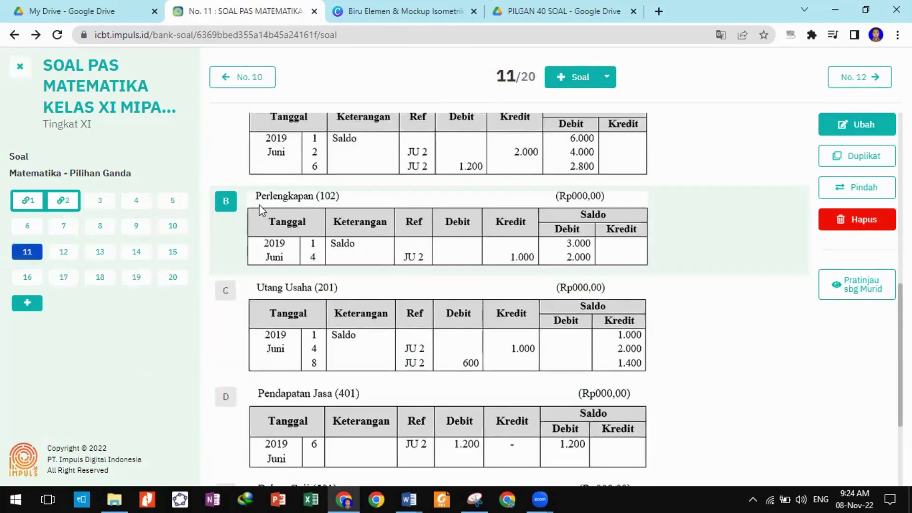
{"action": "left_click", "coordinate": [70, 259]}
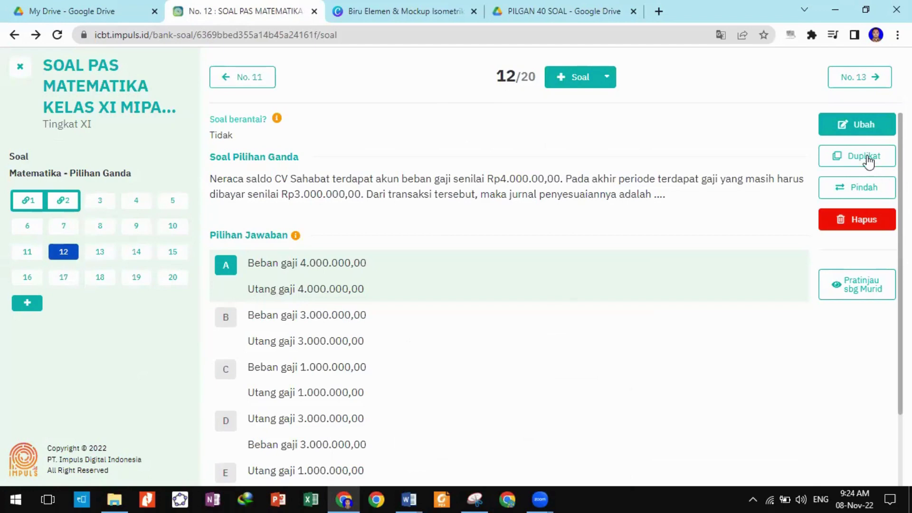
{"action": "left_click", "coordinate": [851, 130]}
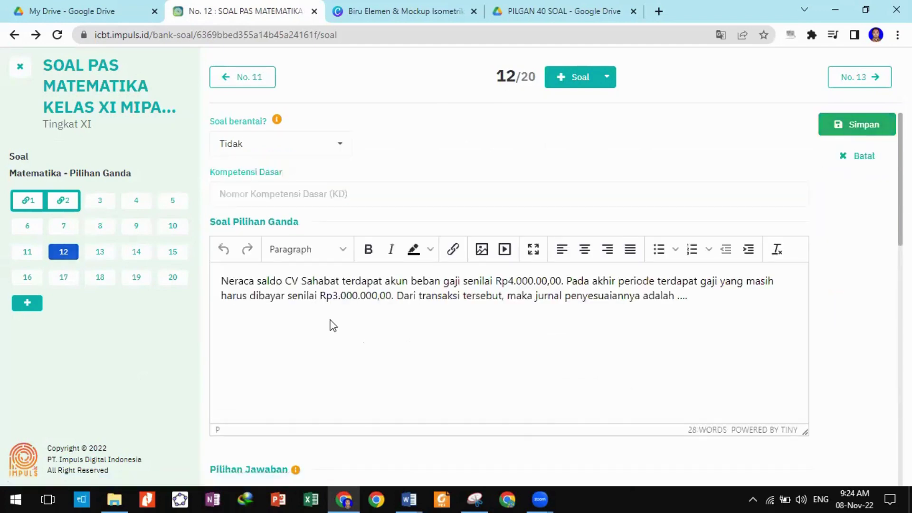
Insert spaces to align the Beban gaji and Utang gaji amounts in answers A and B, then save.
{"action": "scroll", "coordinate": [323, 328], "scroll_direction": "down", "scroll_amount": 5}
{"action": "left_click", "coordinate": [272, 312]}
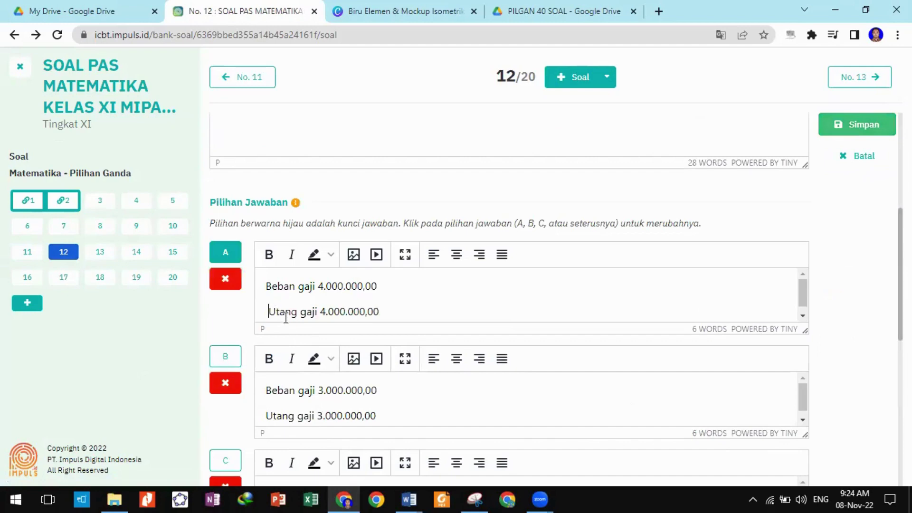
{"action": "double_click", "coordinate": [323, 287]}
{"action": "left_click", "coordinate": [323, 286]}
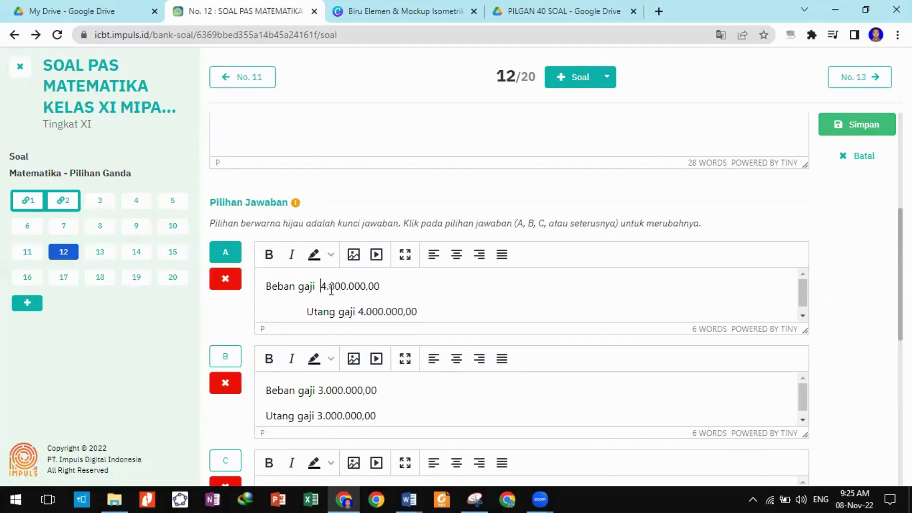
{"action": "left_click", "coordinate": [361, 312]}
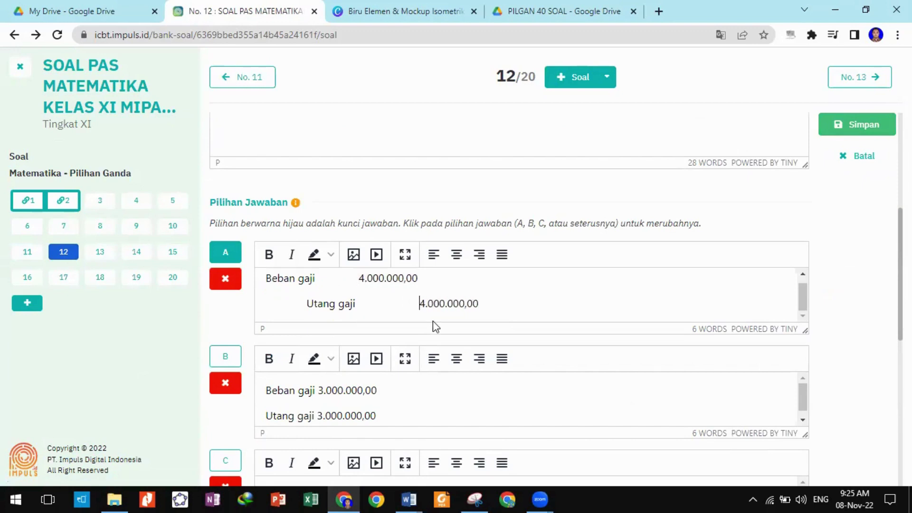
{"action": "left_click", "coordinate": [319, 390]}
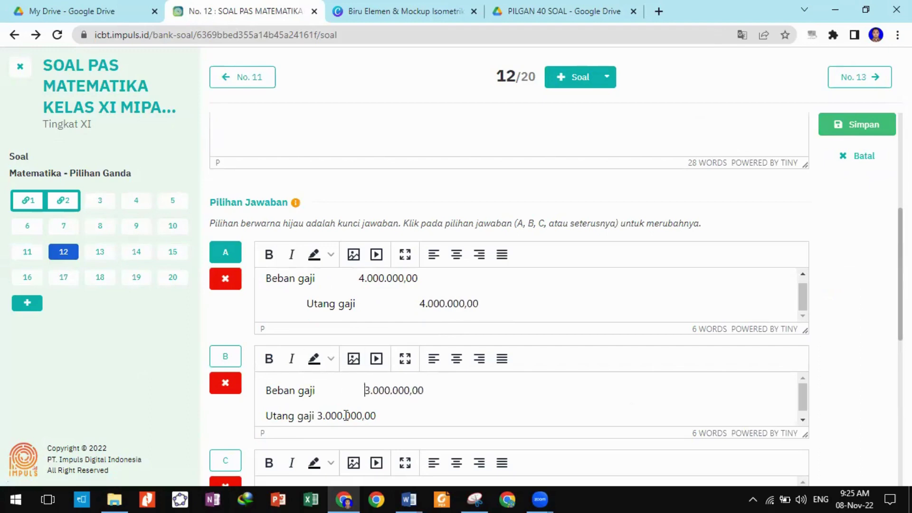
{"action": "left_click", "coordinate": [265, 415]}
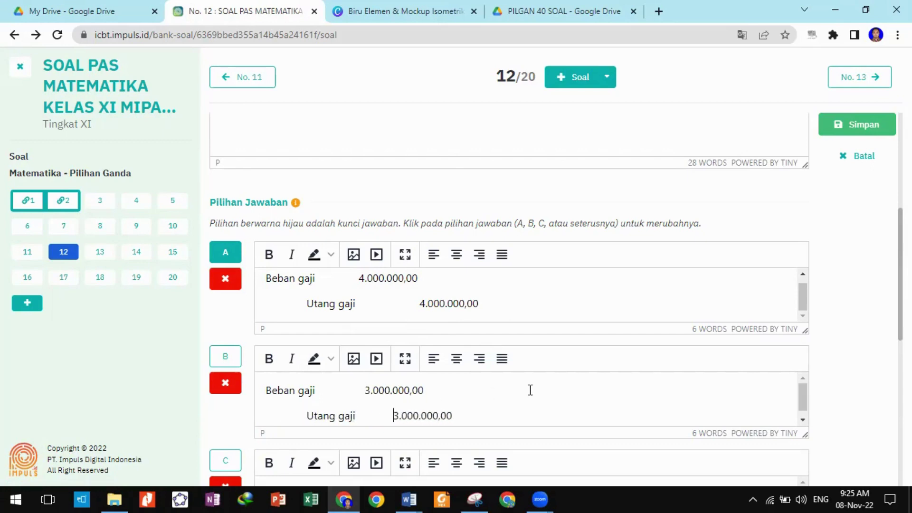
{"action": "left_click", "coordinate": [871, 124]}
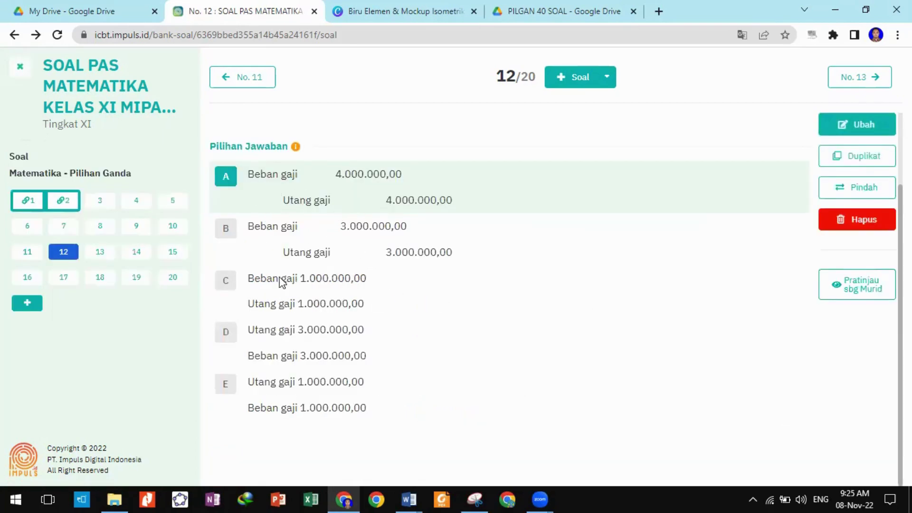
{"action": "left_click", "coordinate": [101, 255]}
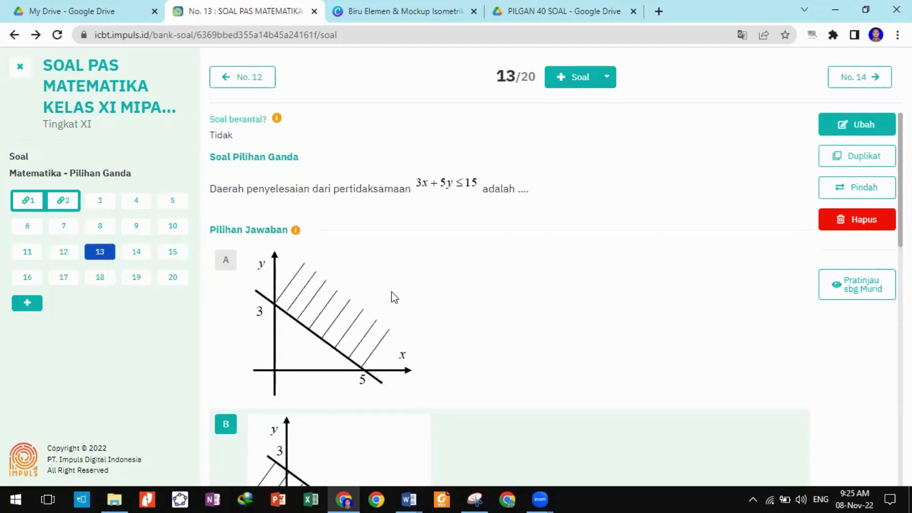
Look through questions 14, 15, 16 and 17 of the math package.
{"action": "left_click", "coordinate": [142, 258]}
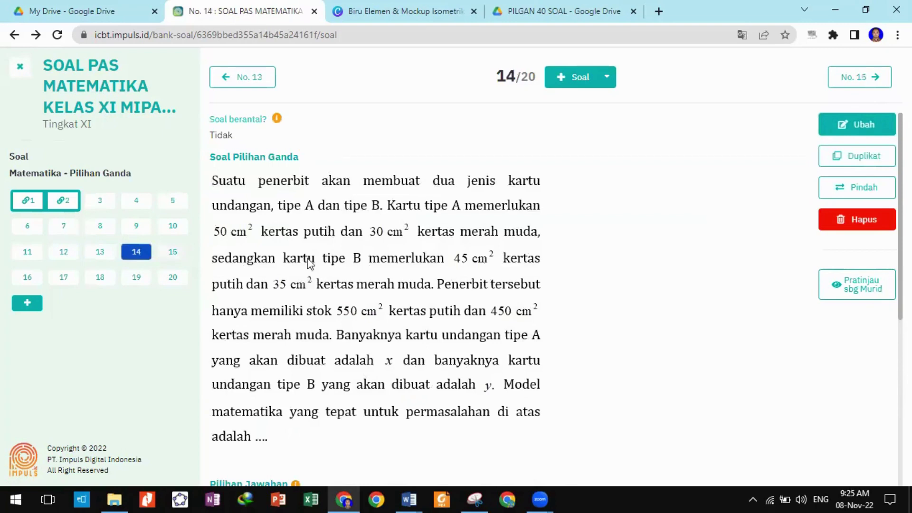
{"action": "scroll", "coordinate": [166, 263], "scroll_direction": "down", "scroll_amount": 6}
{"action": "left_click", "coordinate": [167, 255]}
{"action": "scroll", "coordinate": [152, 271], "scroll_direction": "down", "scroll_amount": 4}
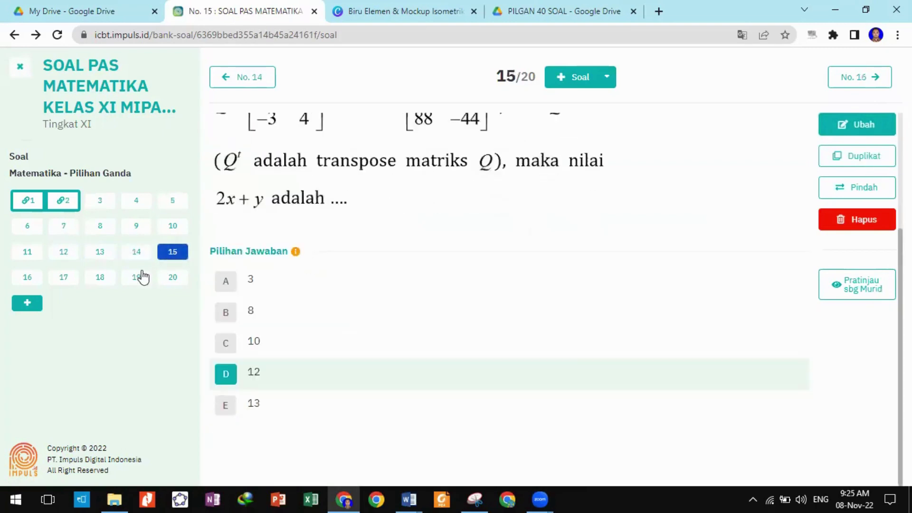
{"action": "left_click", "coordinate": [28, 278]}
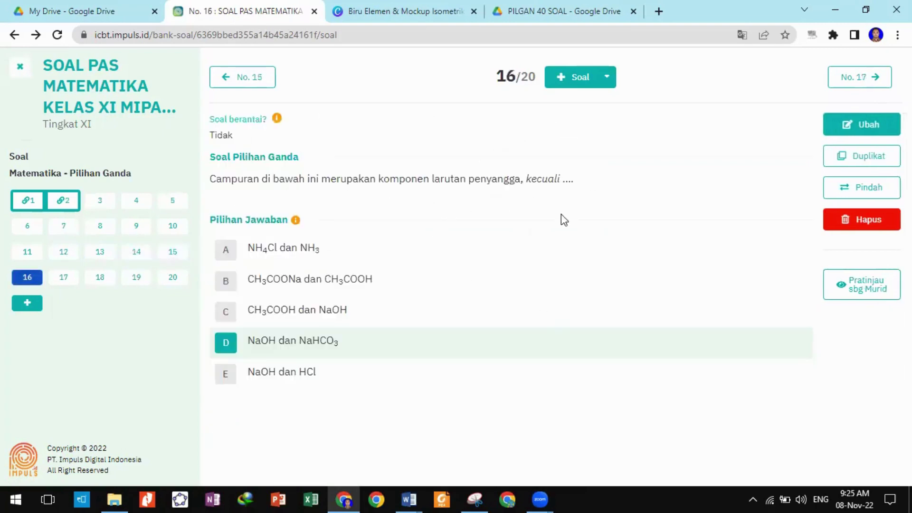
{"action": "left_click", "coordinate": [70, 282]}
{"action": "scroll", "coordinate": [335, 264], "scroll_direction": "down", "scroll_amount": 2}
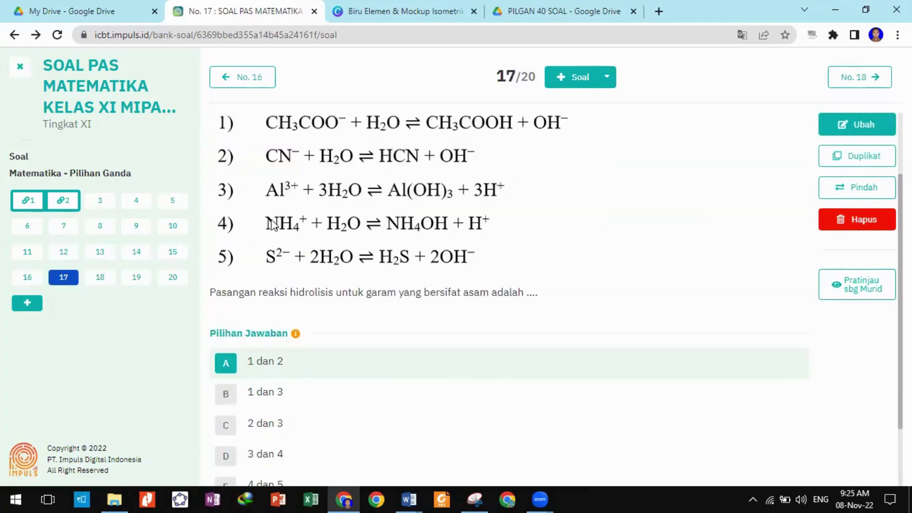
{"action": "scroll", "coordinate": [361, 273], "scroll_direction": "up", "scroll_amount": 2}
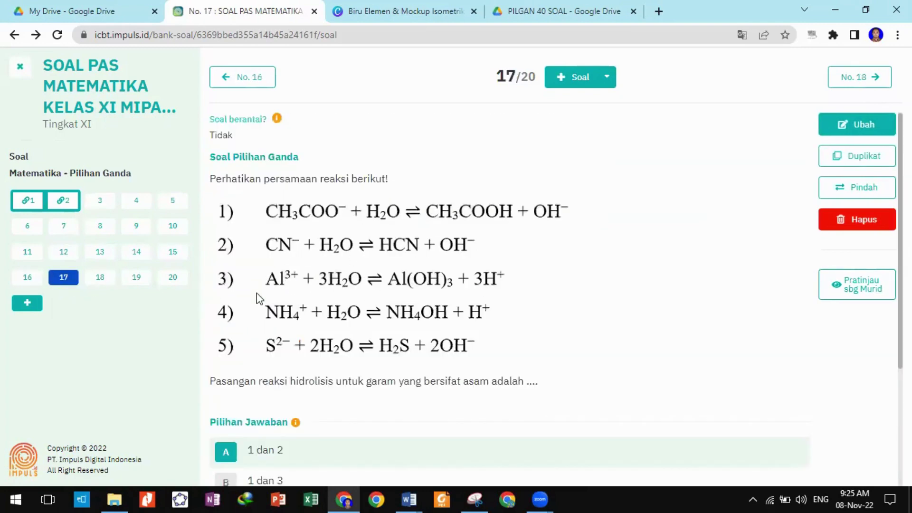
View questions 18, 19 and 20, then close the question view.
{"action": "left_click", "coordinate": [102, 285]}
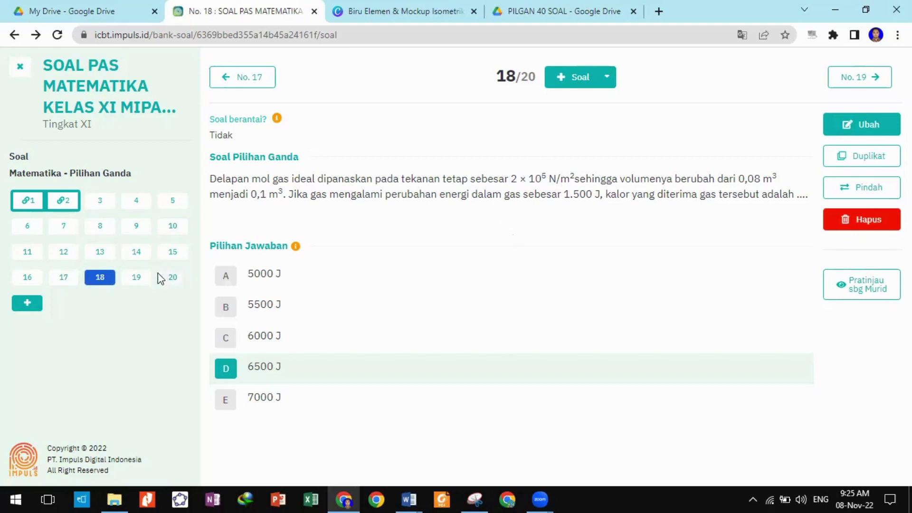
{"action": "left_click", "coordinate": [129, 284]}
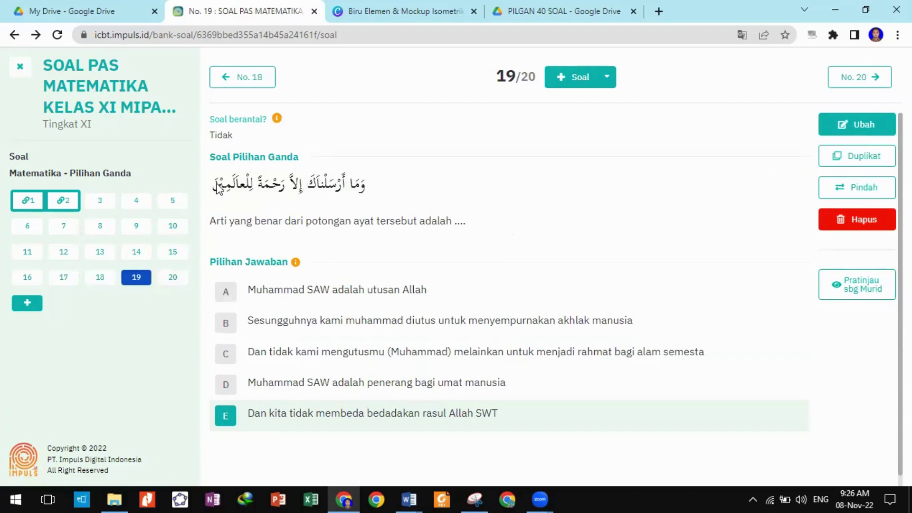
{"action": "left_click", "coordinate": [175, 284]}
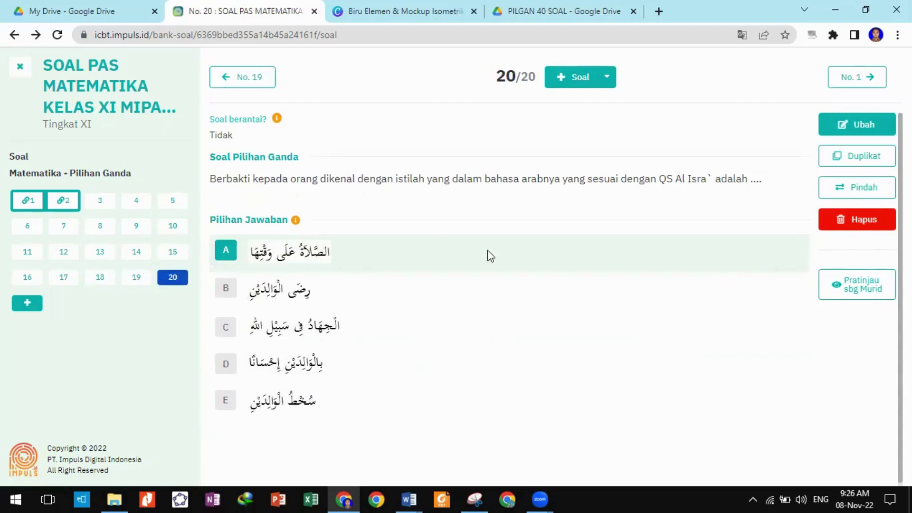
{"action": "left_click", "coordinate": [20, 67]}
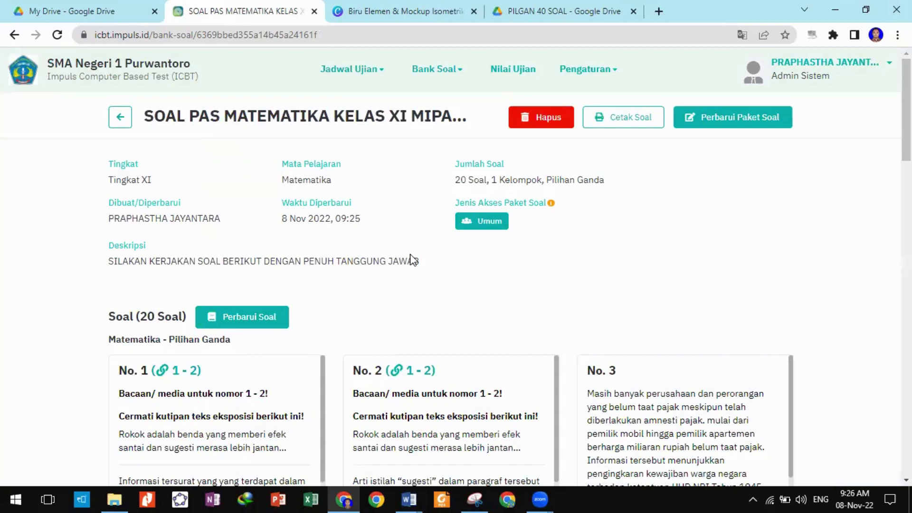
{"action": "scroll", "coordinate": [412, 260], "scroll_direction": "down", "scroll_amount": 20}
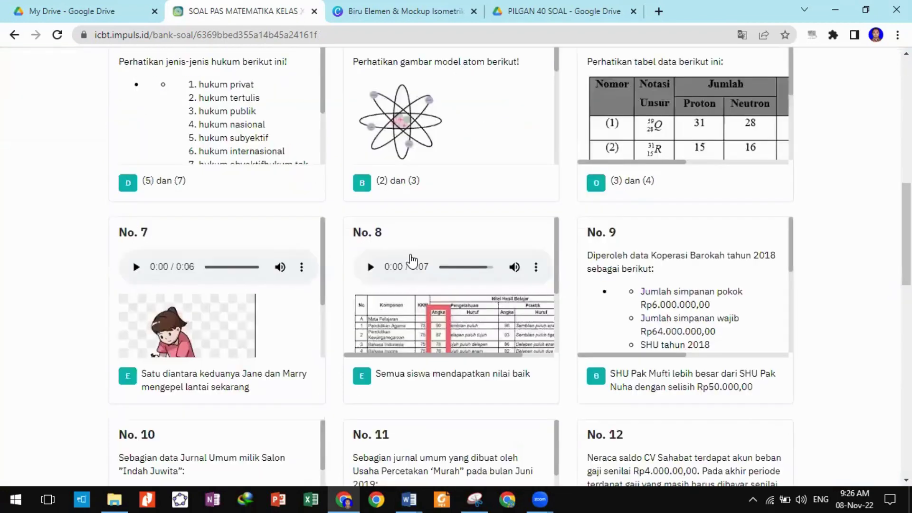
{"action": "scroll", "coordinate": [412, 256], "scroll_direction": "down", "scroll_amount": 3}
{"action": "scroll", "coordinate": [412, 257], "scroll_direction": "up", "scroll_amount": 3}
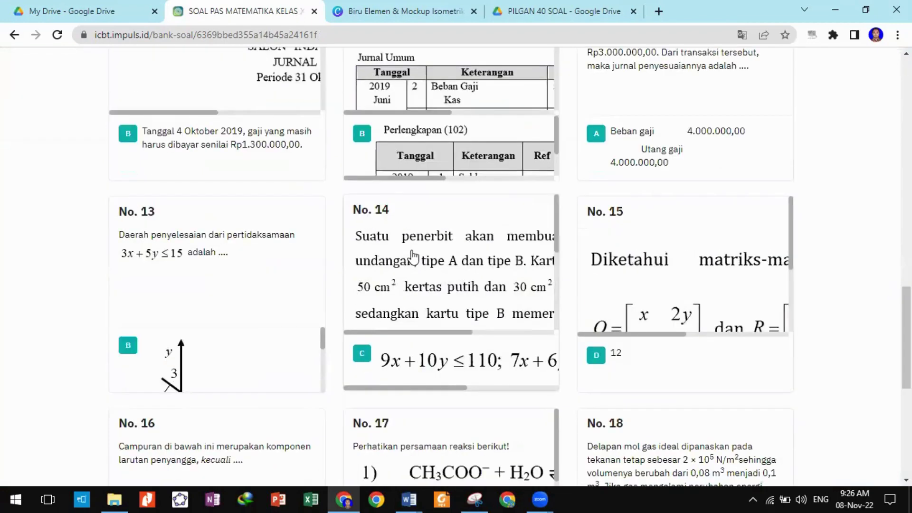
{"action": "scroll", "coordinate": [412, 256], "scroll_direction": "down", "scroll_amount": 3}
{"action": "scroll", "coordinate": [683, 266], "scroll_direction": "down", "scroll_amount": 3}
{"action": "scroll", "coordinate": [863, 314], "scroll_direction": "up", "scroll_amount": 20}
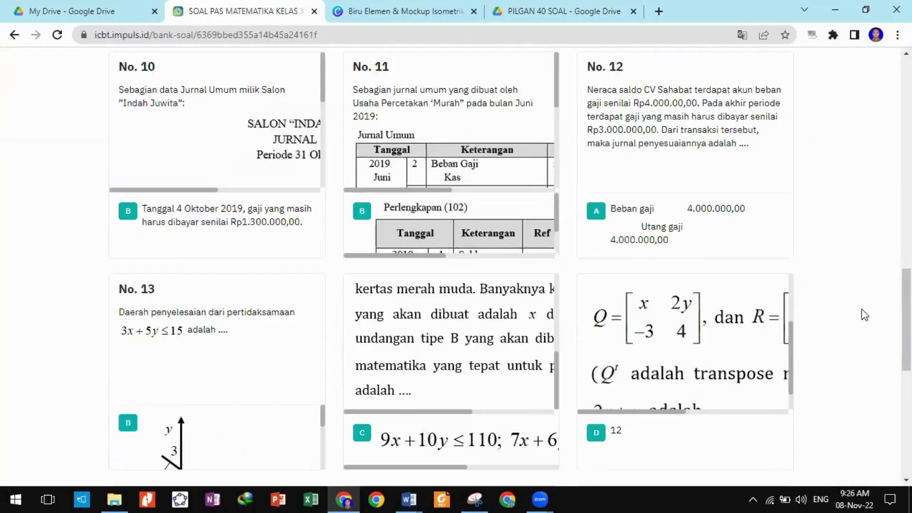
{"action": "scroll", "coordinate": [858, 301], "scroll_direction": "up", "scroll_amount": 2}
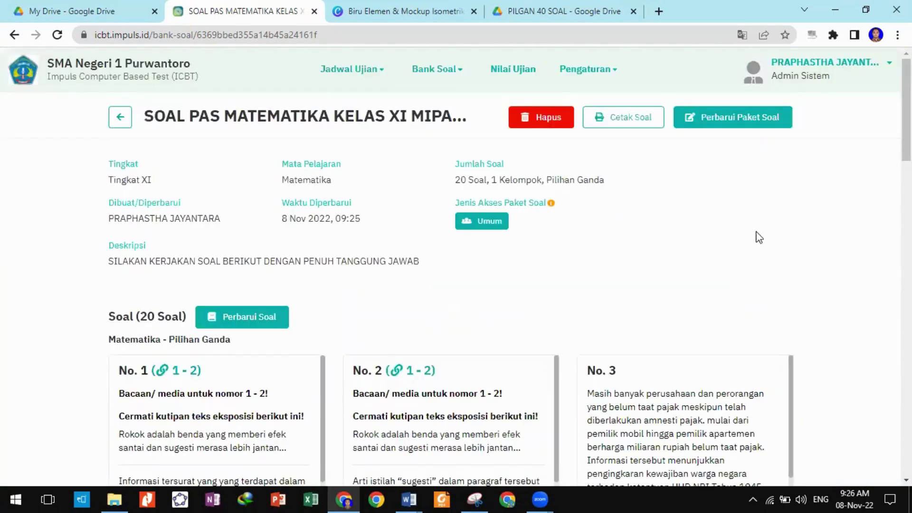
{"action": "left_click", "coordinate": [477, 74]}
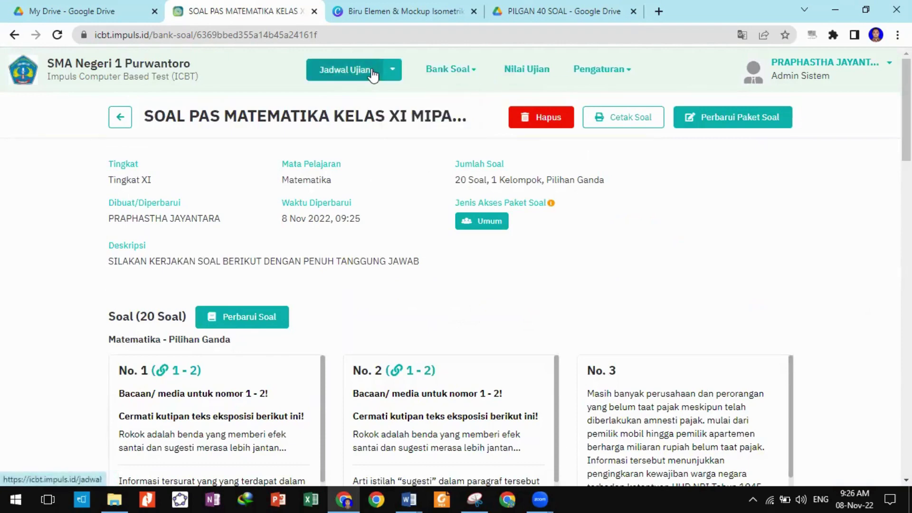
{"action": "left_click", "coordinate": [392, 72]}
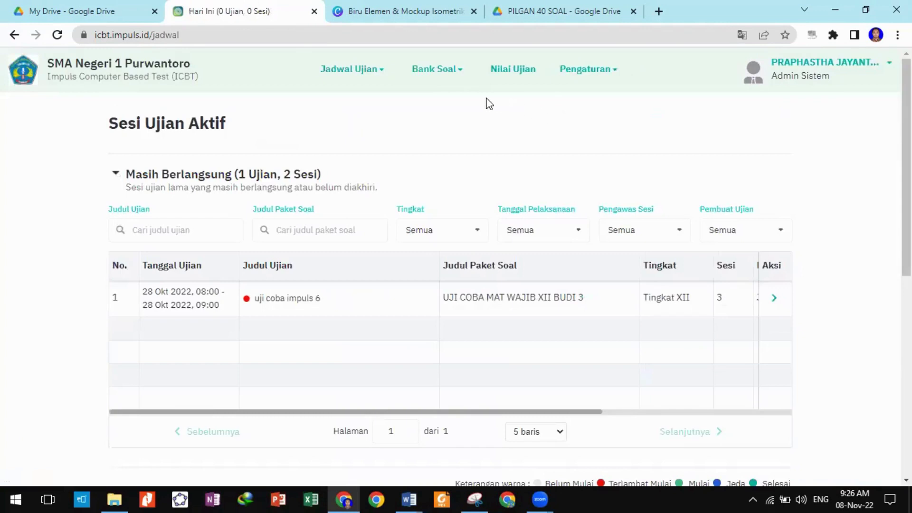
{"action": "left_click", "coordinate": [472, 70]}
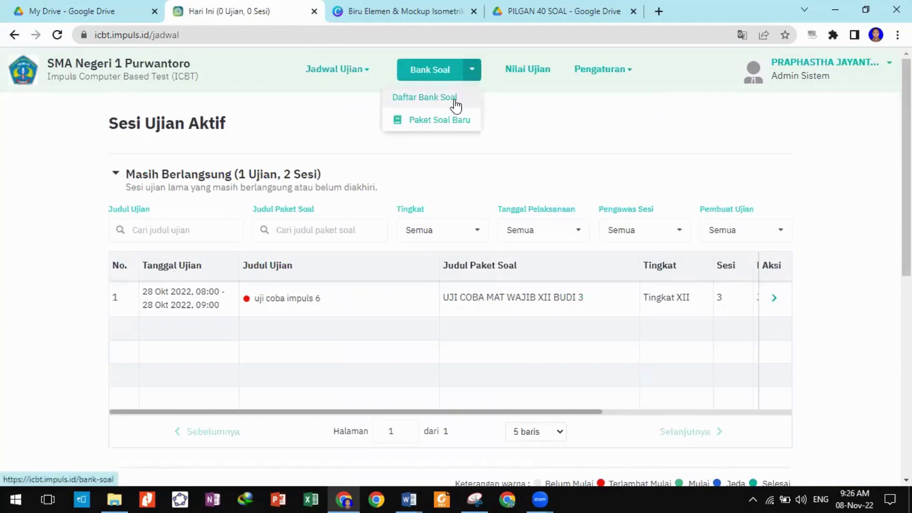
{"action": "left_click", "coordinate": [458, 105]}
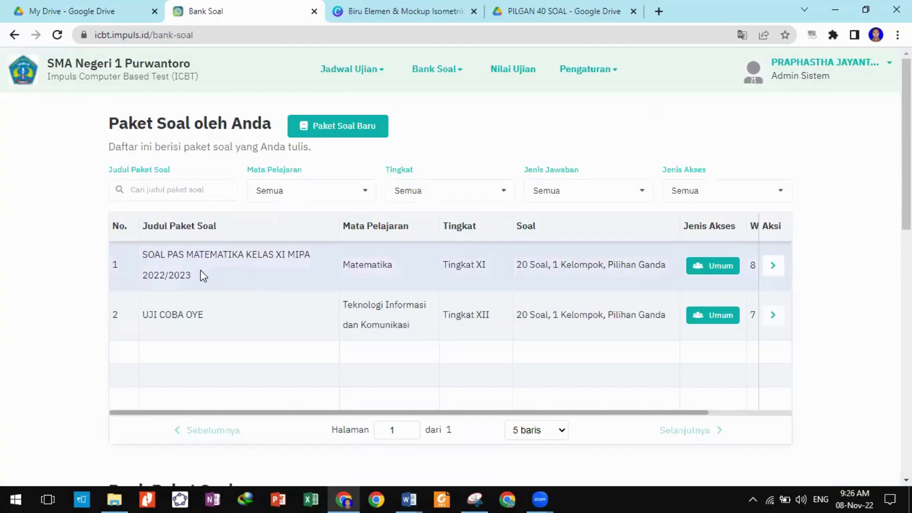
{"action": "scroll", "coordinate": [448, 267], "scroll_direction": "down", "scroll_amount": 6}
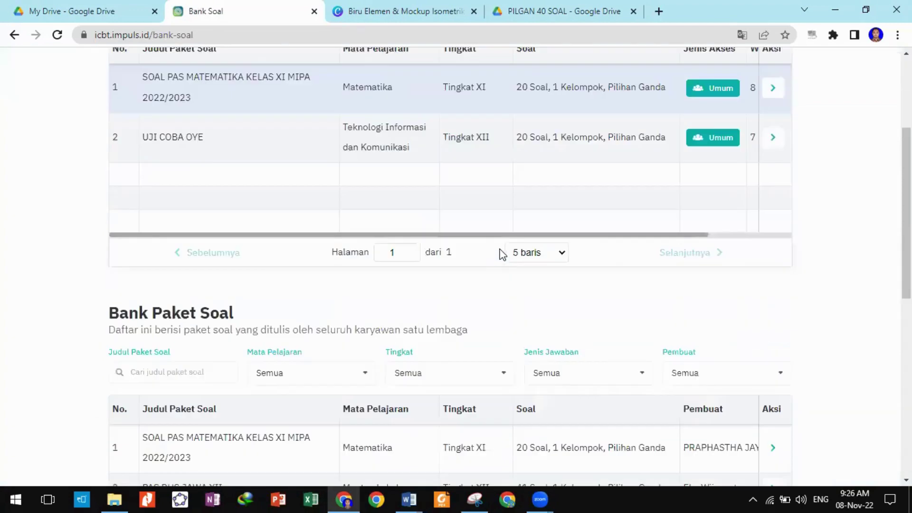
{"action": "scroll", "coordinate": [503, 241], "scroll_direction": "up", "scroll_amount": 6}
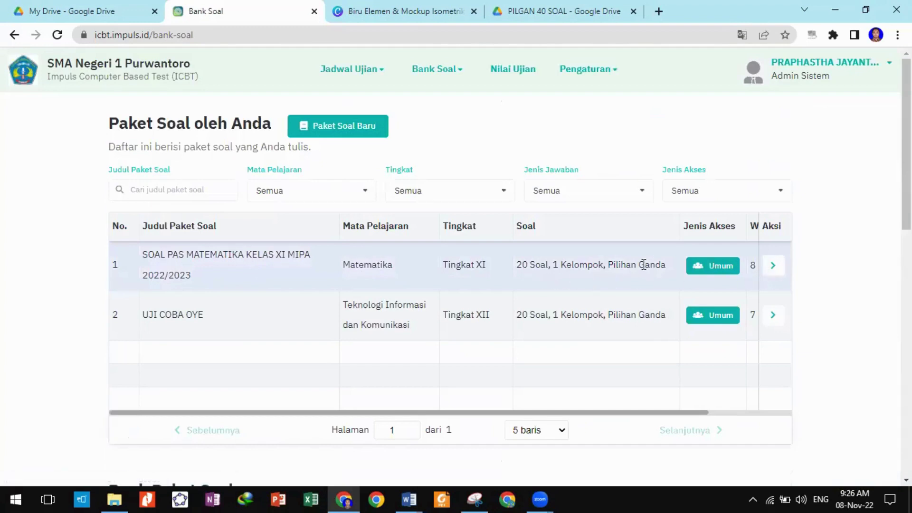
{"action": "left_click", "coordinate": [773, 270]}
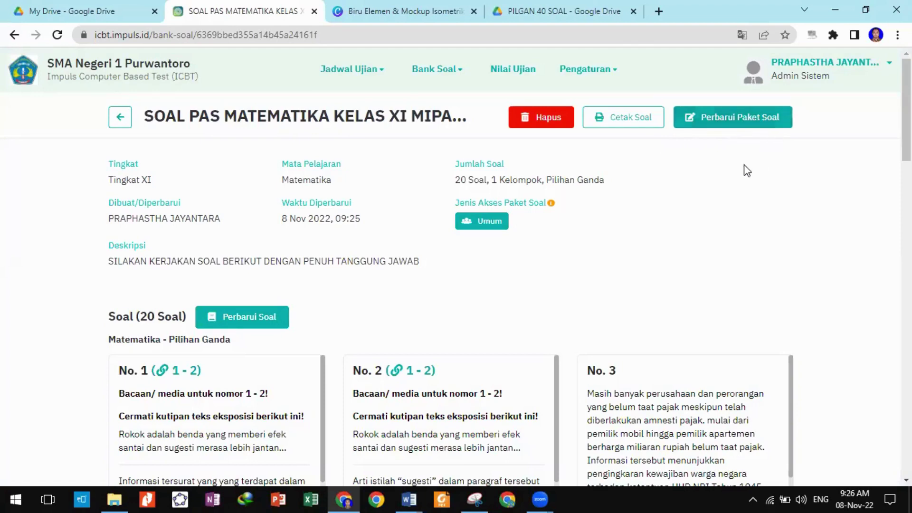
{"action": "scroll", "coordinate": [708, 280], "scroll_direction": "down", "scroll_amount": 10}
{"action": "scroll", "coordinate": [710, 279], "scroll_direction": "up", "scroll_amount": 10}
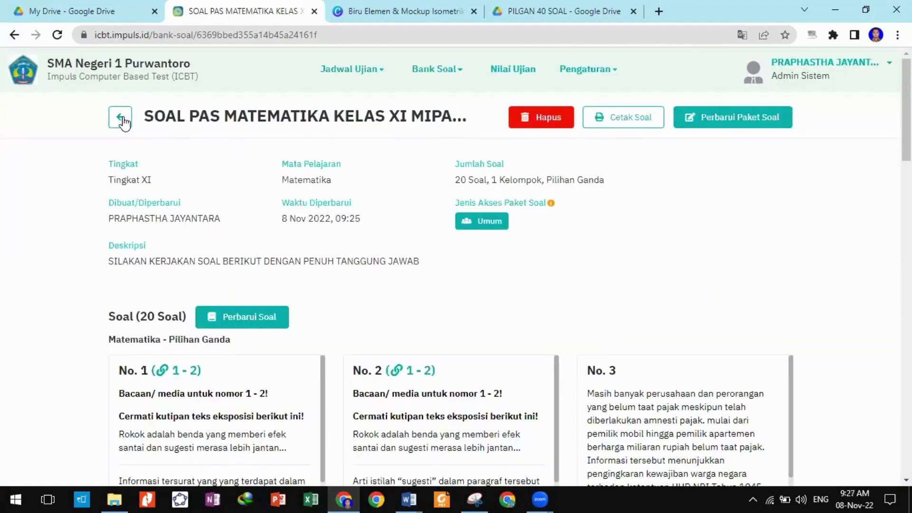
Return from the package details to the Nilai Ujian exam results list.
{"action": "left_click", "coordinate": [120, 116]}
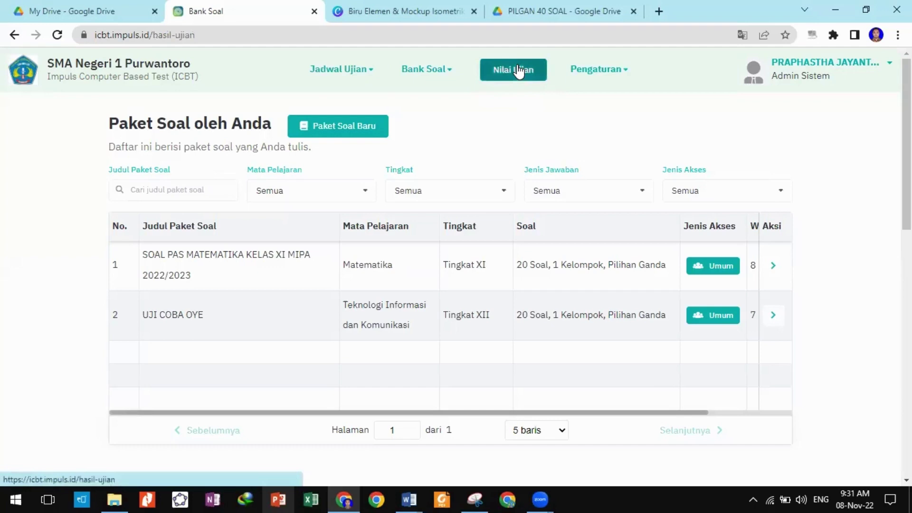
{"action": "left_click", "coordinate": [520, 71]}
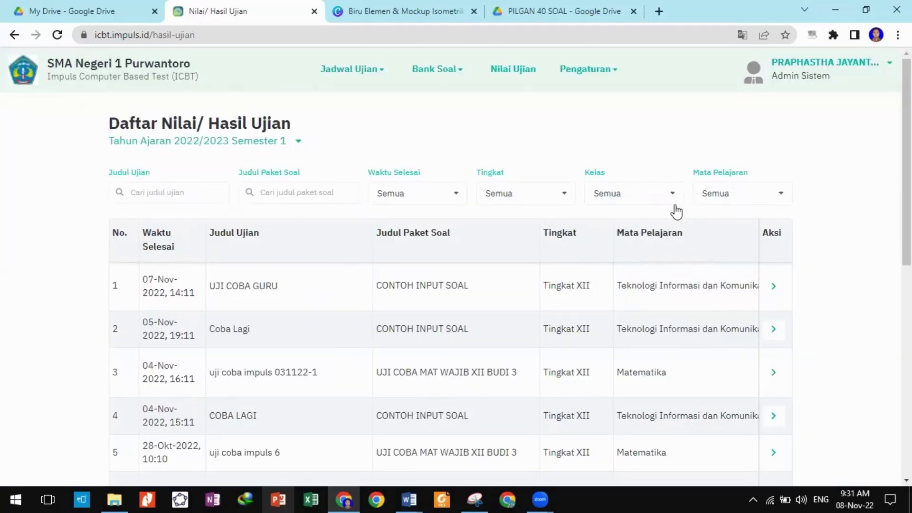
Filter the exam results by Mata Pelajaran to Teknologi Informasi dan Komunikasi.
{"action": "left_click", "coordinate": [722, 192]}
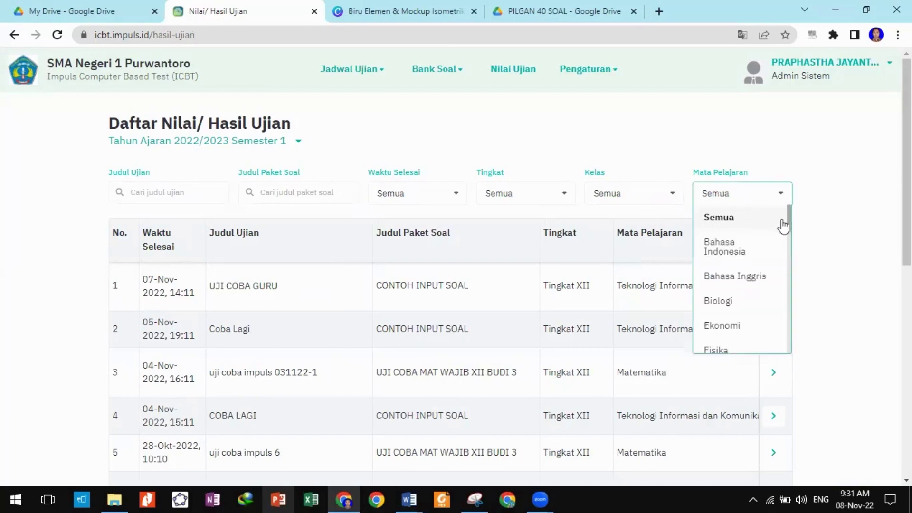
{"action": "left_click_drag", "start_coordinate": [792, 230], "coordinate": [788, 347]}
{"action": "left_click", "coordinate": [783, 241]}
{"action": "left_click", "coordinate": [781, 203]}
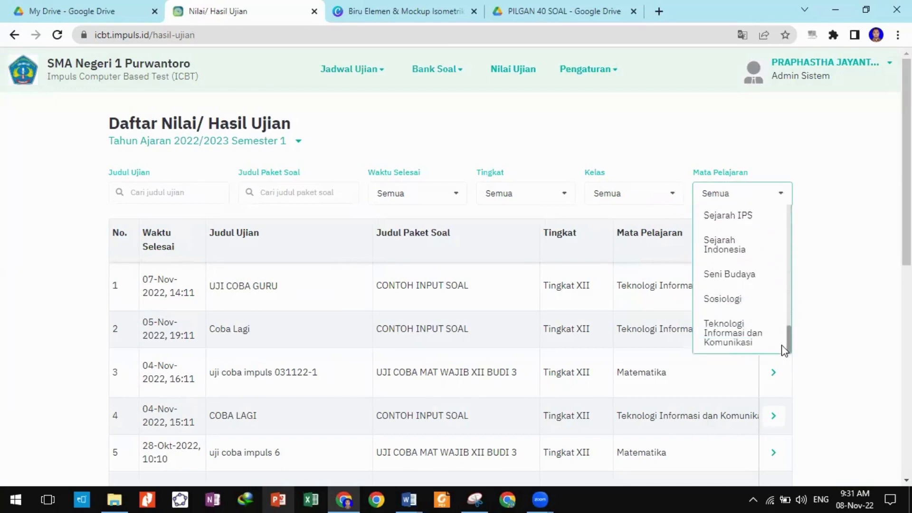
{"action": "left_click", "coordinate": [730, 340]}
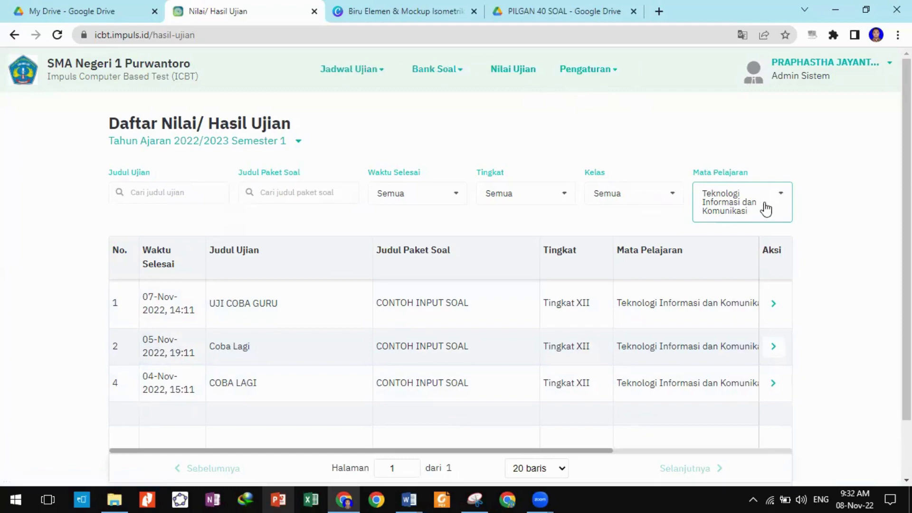
Open the UJI COBA GURU exam's scores and look through the score table.
{"action": "left_click", "coordinate": [773, 304]}
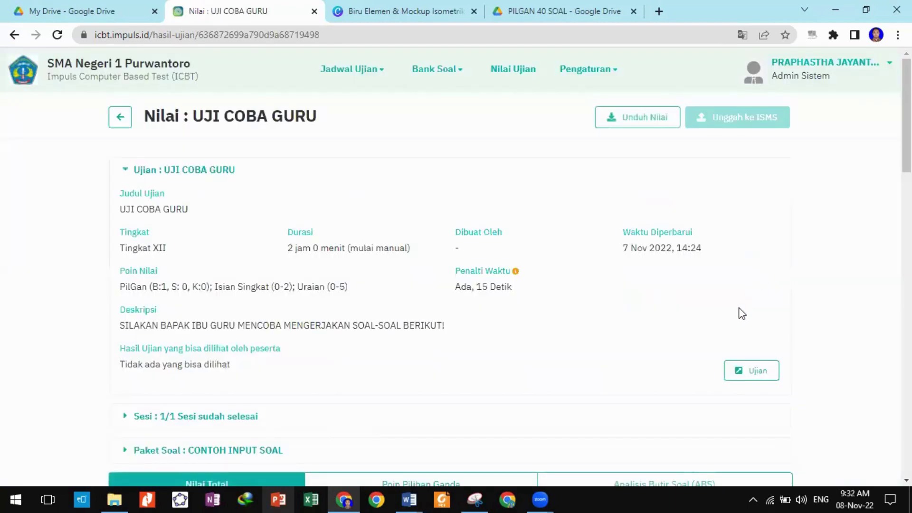
{"action": "scroll", "coordinate": [742, 313], "scroll_direction": "down", "scroll_amount": 10}
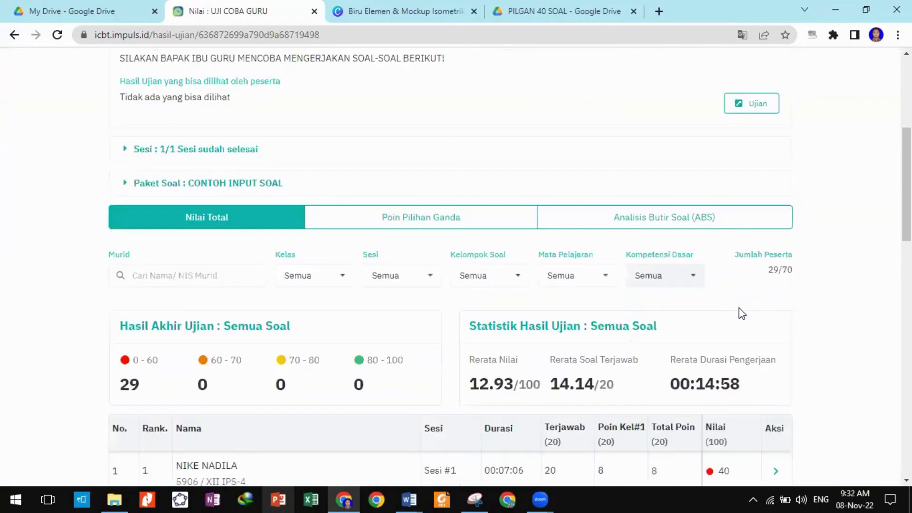
{"action": "scroll", "coordinate": [741, 309], "scroll_direction": "down", "scroll_amount": 12}
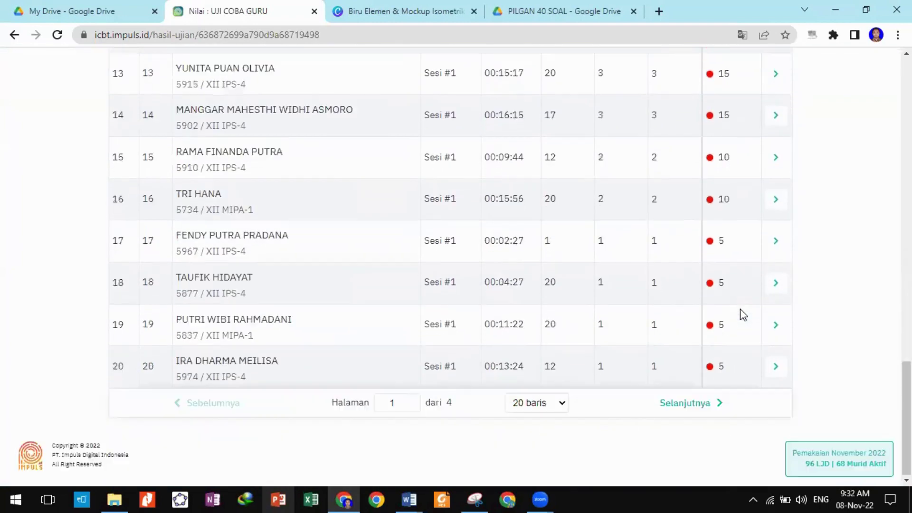
{"action": "scroll", "coordinate": [741, 309], "scroll_direction": "up", "scroll_amount": 14}
{"action": "scroll", "coordinate": [742, 313], "scroll_direction": "up", "scroll_amount": 8}
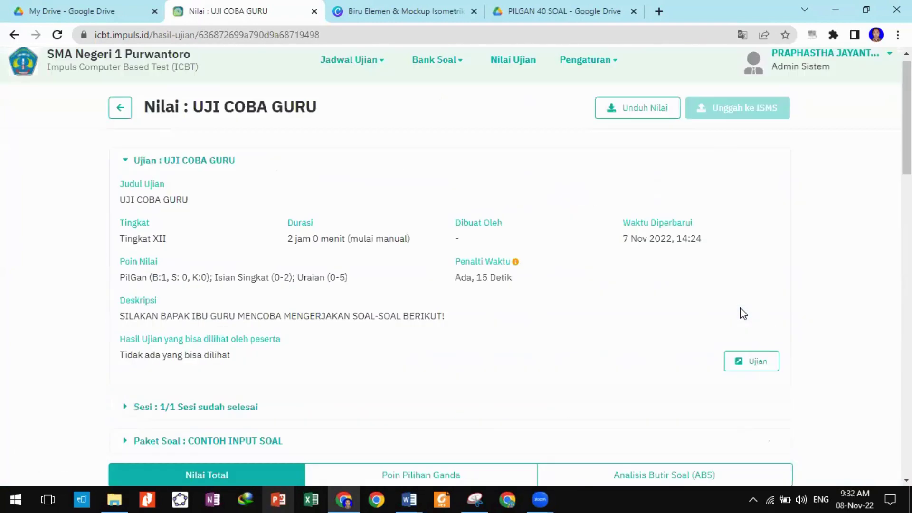
{"action": "scroll", "coordinate": [739, 306], "scroll_direction": "up", "scroll_amount": 1}
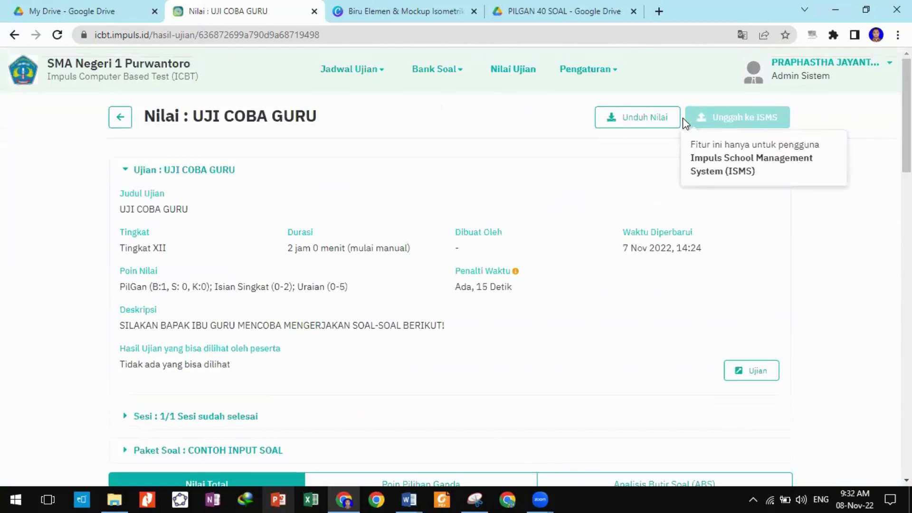
Download the UJI COBA GURU scores with Unduh Nilai and open the .xlsx in Excel.
{"action": "left_click", "coordinate": [632, 124]}
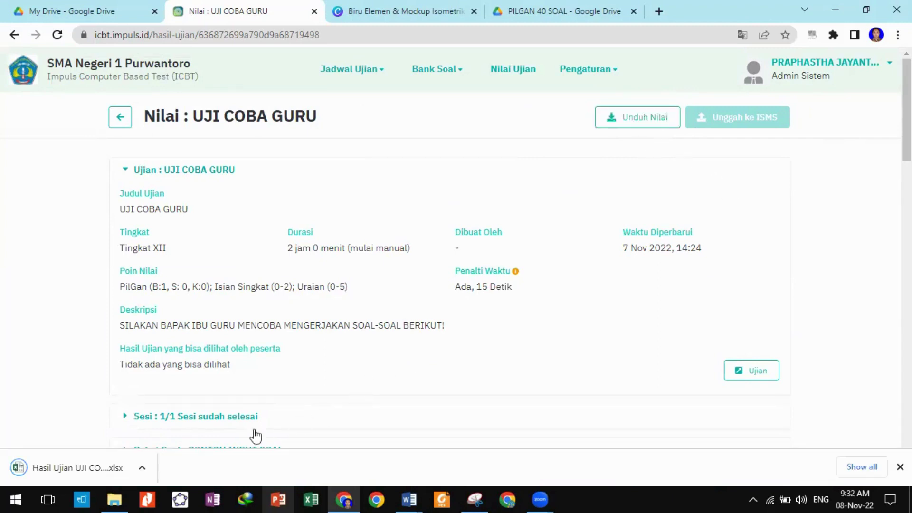
{"action": "left_click", "coordinate": [92, 470]}
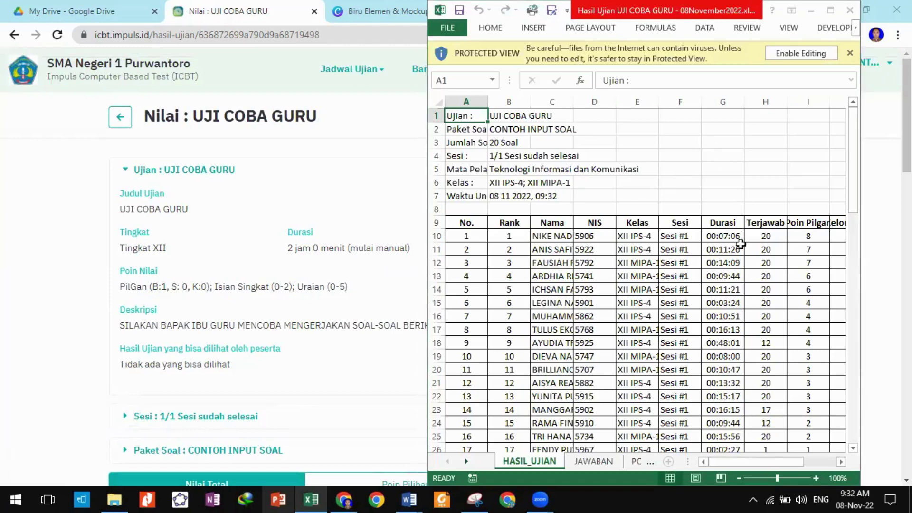
Dismiss the activation prompt, maximize Excel and enable editing of the workbook.
{"action": "left_click", "coordinate": [778, 376]}
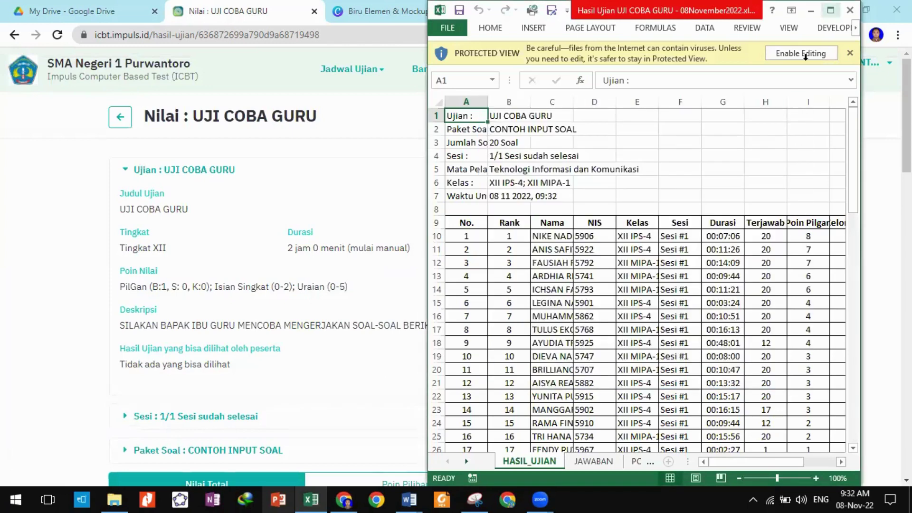
{"action": "left_click", "coordinate": [830, 10]}
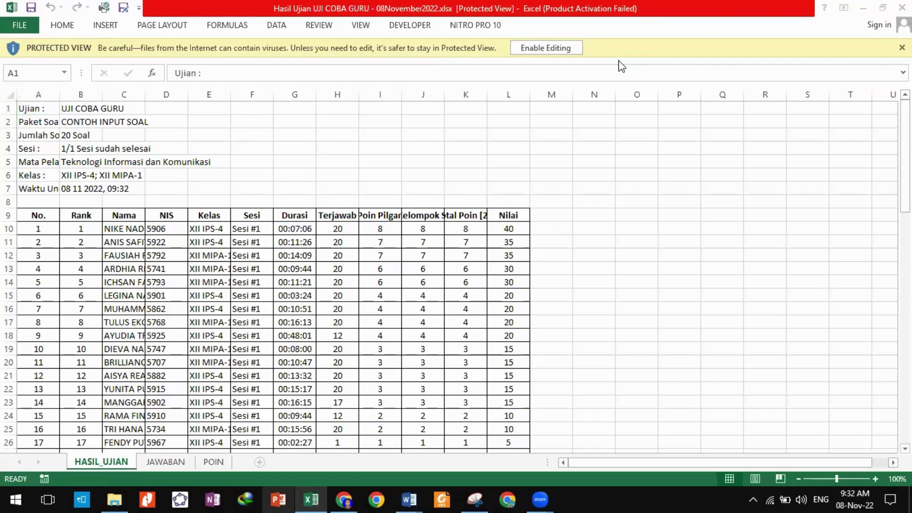
{"action": "left_click", "coordinate": [552, 50]}
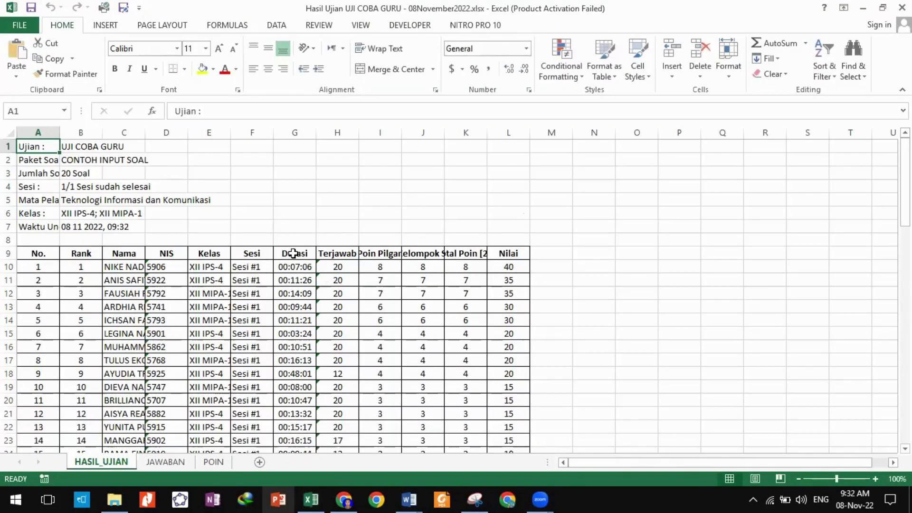
Review the Durasi, Terjawab, Poin Kelompok Soal #1, Total Poin [20] and Nilai columns.
{"action": "left_click", "coordinate": [297, 252]}
{"action": "left_click", "coordinate": [347, 256]}
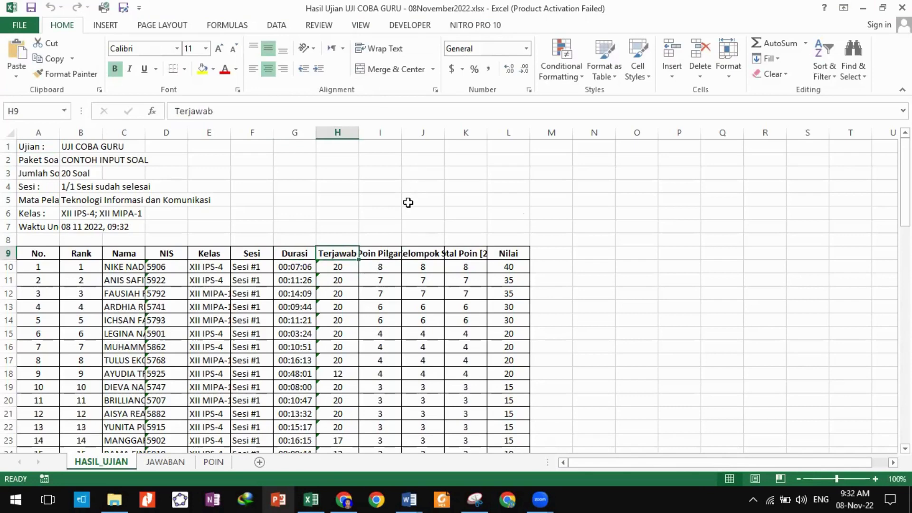
{"action": "left_click", "coordinate": [433, 253]}
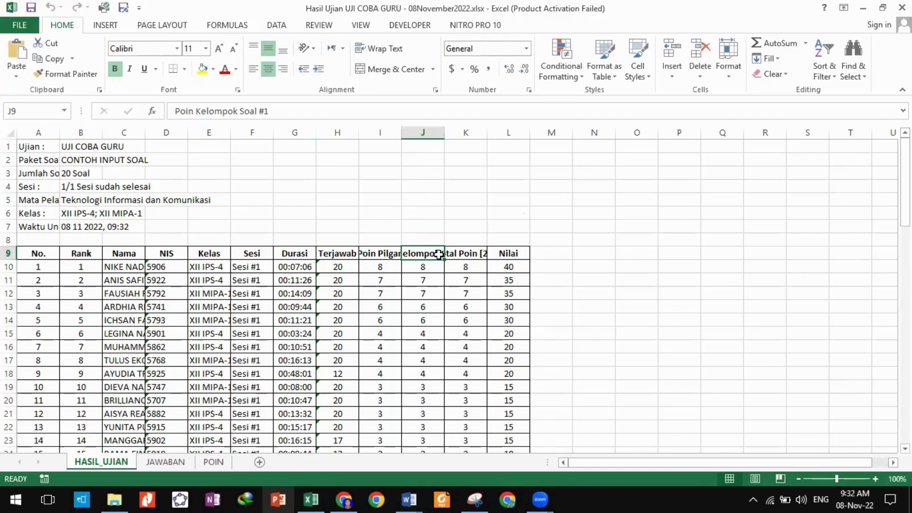
{"action": "left_click", "coordinate": [462, 255]}
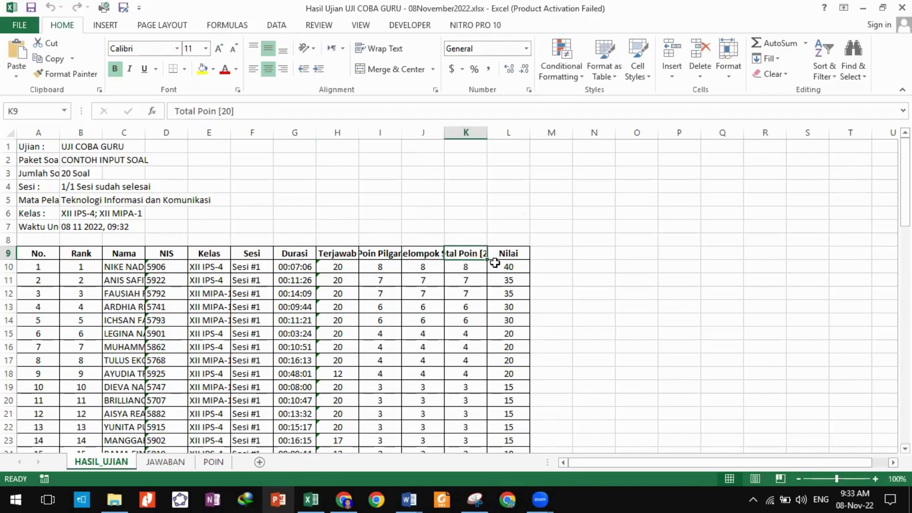
{"action": "left_click_drag", "start_coordinate": [513, 266], "coordinate": [515, 372]}
{"action": "scroll", "coordinate": [513, 352], "scroll_direction": "up", "scroll_amount": 9}
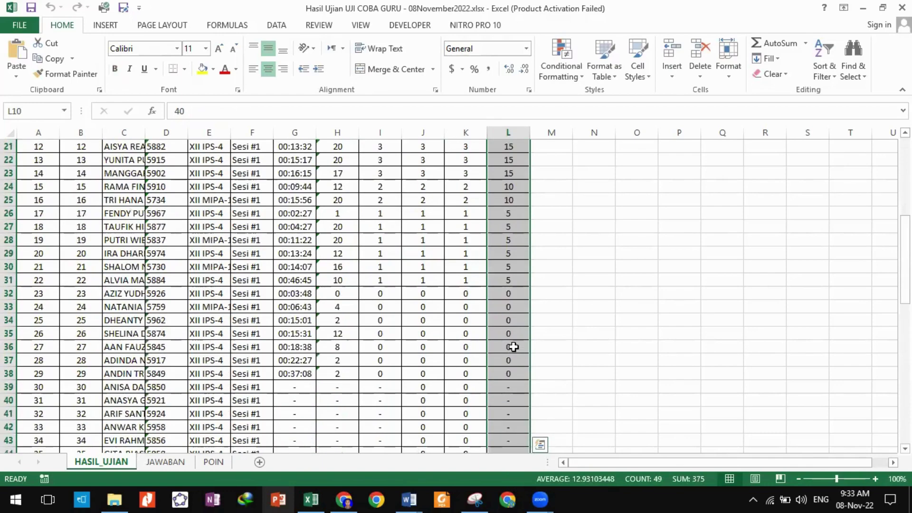
{"action": "scroll", "coordinate": [511, 346], "scroll_direction": "down", "scroll_amount": 3}
{"action": "left_click", "coordinate": [506, 374]}
Select the results table from the No. header down to the last participant.
{"action": "scroll", "coordinate": [550, 333], "scroll_direction": "up", "scroll_amount": 3}
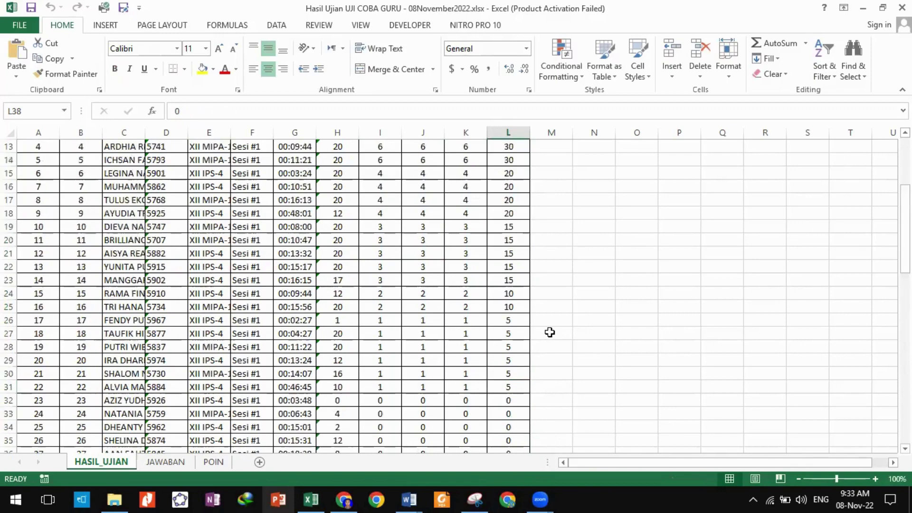
{"action": "scroll", "coordinate": [550, 333], "scroll_direction": "up", "scroll_amount": 4}
{"action": "scroll", "coordinate": [549, 322], "scroll_direction": "down", "scroll_amount": 7}
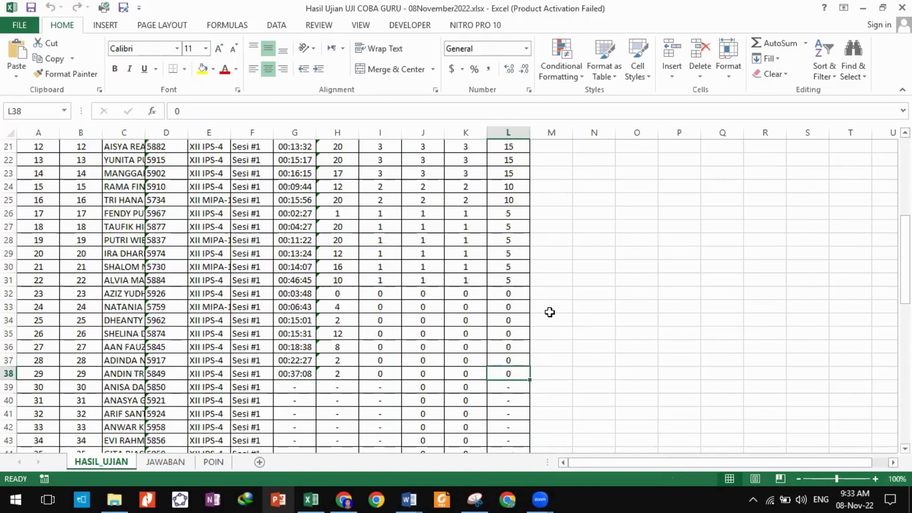
{"action": "scroll", "coordinate": [549, 312], "scroll_direction": "up", "scroll_amount": 5}
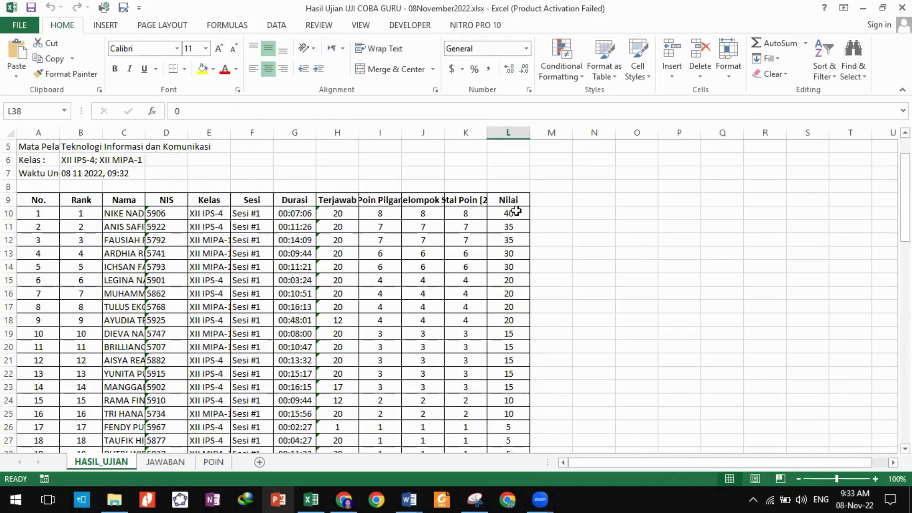
{"action": "left_click_drag", "start_coordinate": [22, 198], "coordinate": [540, 443]}
Sort the HASIL_UJIAN table by Kelas, then by Nama, A to Z, and check the result.
{"action": "left_click", "coordinate": [276, 25]}
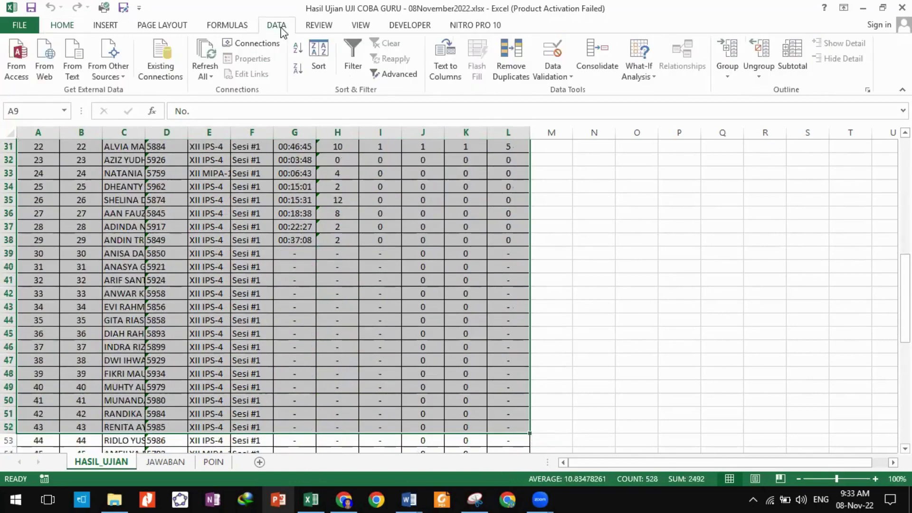
{"action": "left_click", "coordinate": [318, 55]}
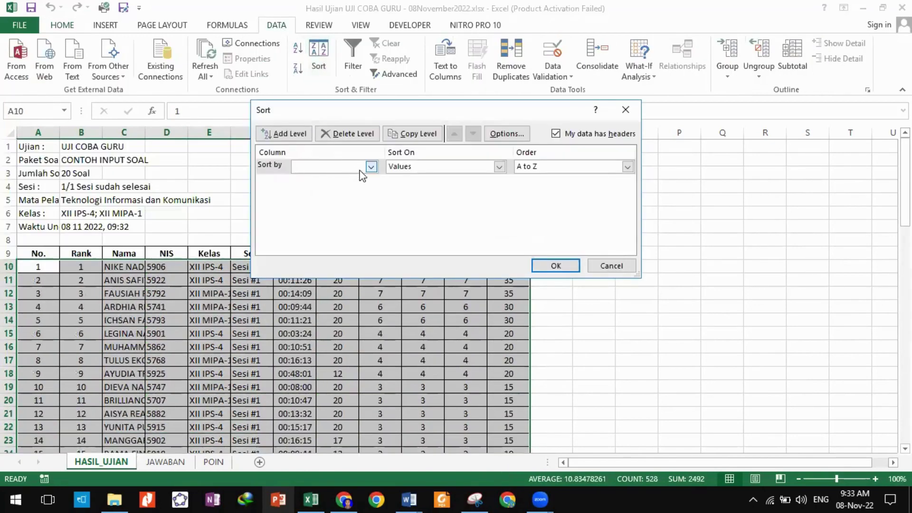
{"action": "left_click", "coordinate": [370, 167]}
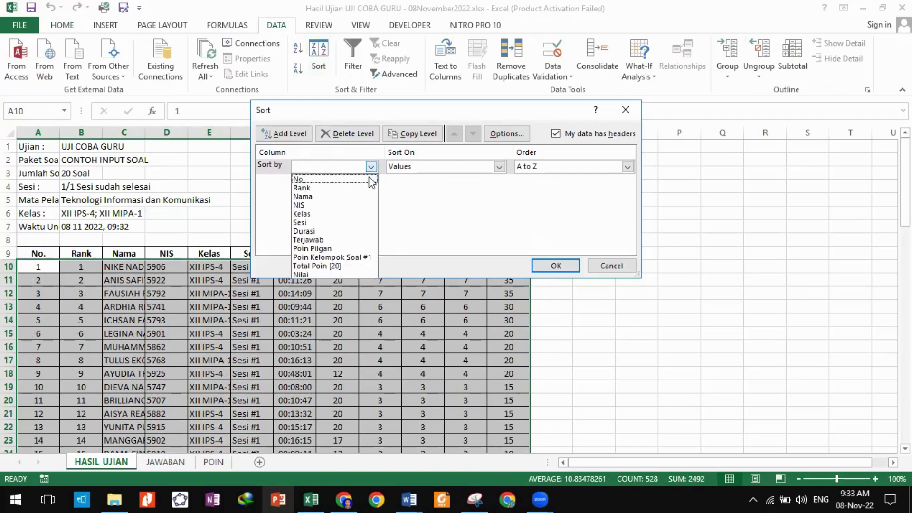
{"action": "left_click", "coordinate": [354, 214]}
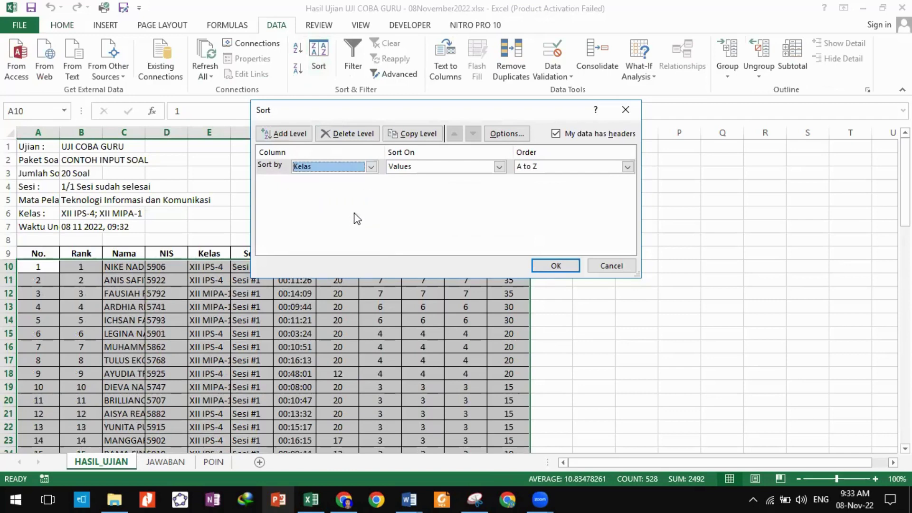
{"action": "left_click", "coordinate": [287, 134]}
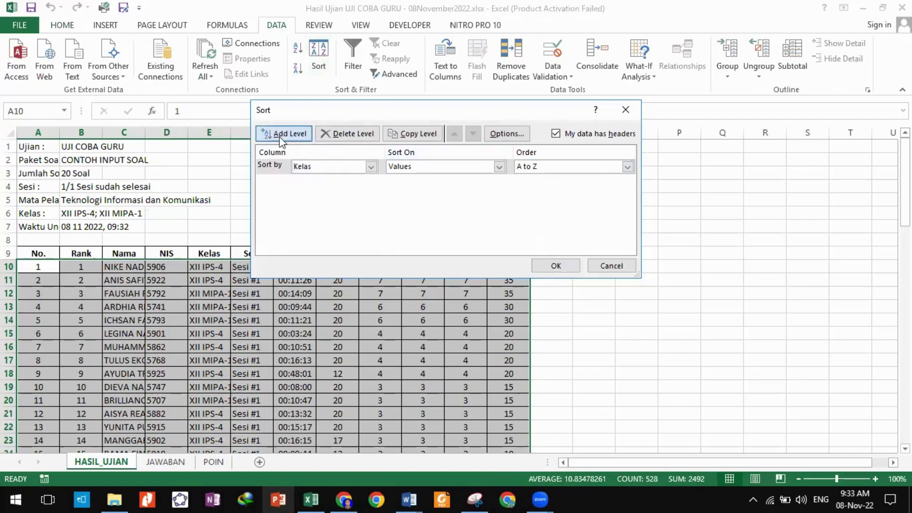
{"action": "left_click", "coordinate": [353, 185]}
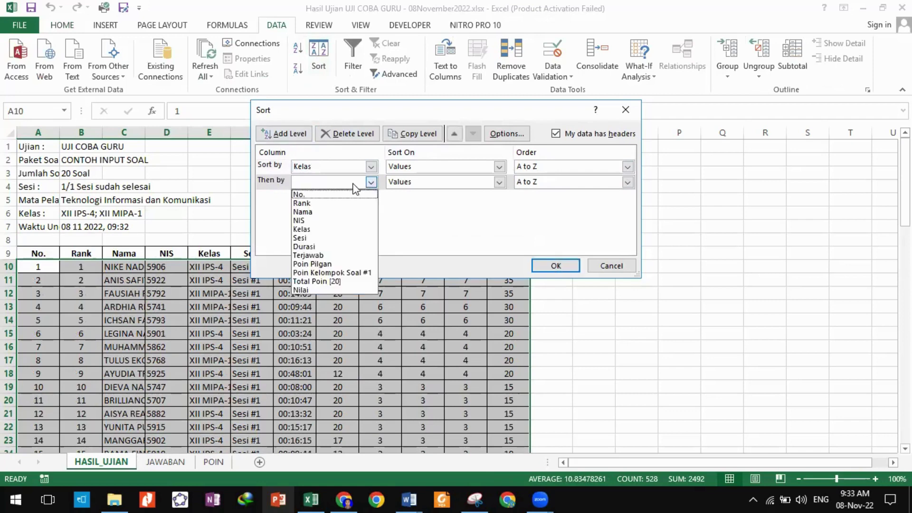
{"action": "left_click", "coordinate": [335, 214]}
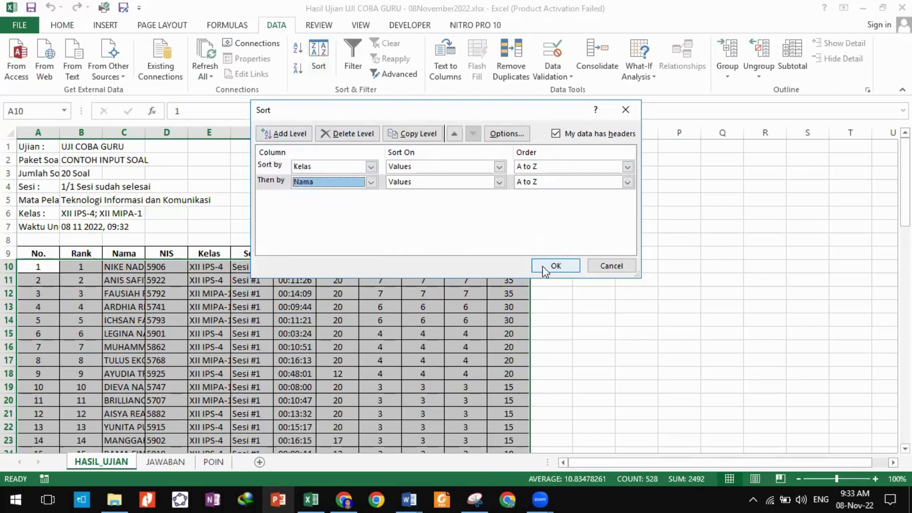
{"action": "left_click", "coordinate": [544, 270]}
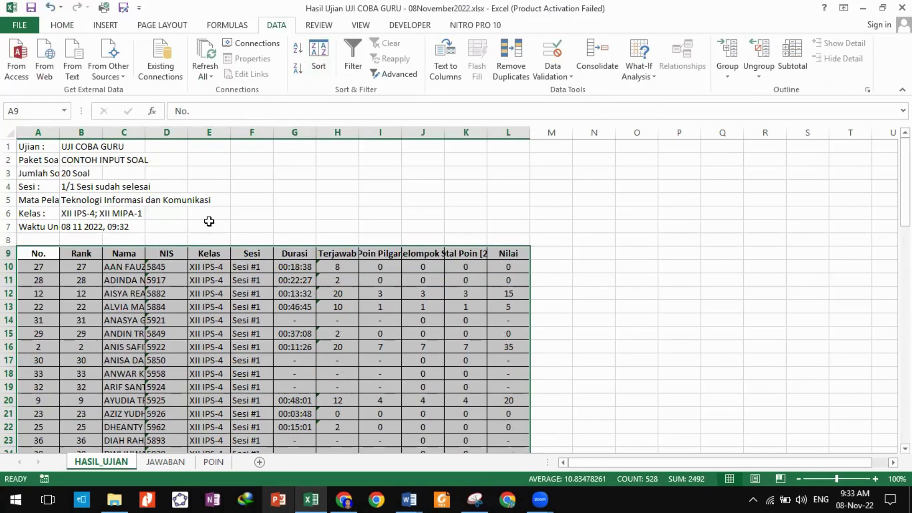
{"action": "scroll", "coordinate": [215, 285], "scroll_direction": "down", "scroll_amount": 4}
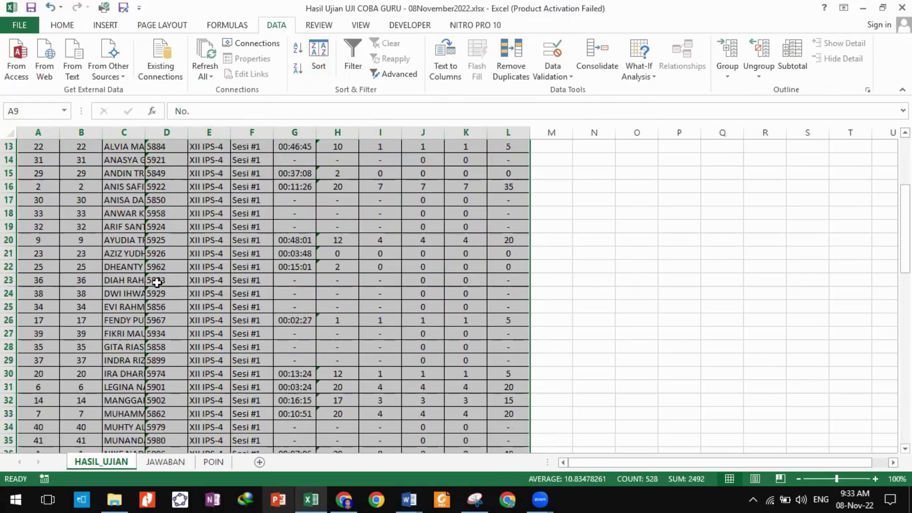
{"action": "scroll", "coordinate": [133, 240], "scroll_direction": "down", "scroll_amount": 4}
{"action": "scroll", "coordinate": [132, 240], "scroll_direction": "up", "scroll_amount": 5}
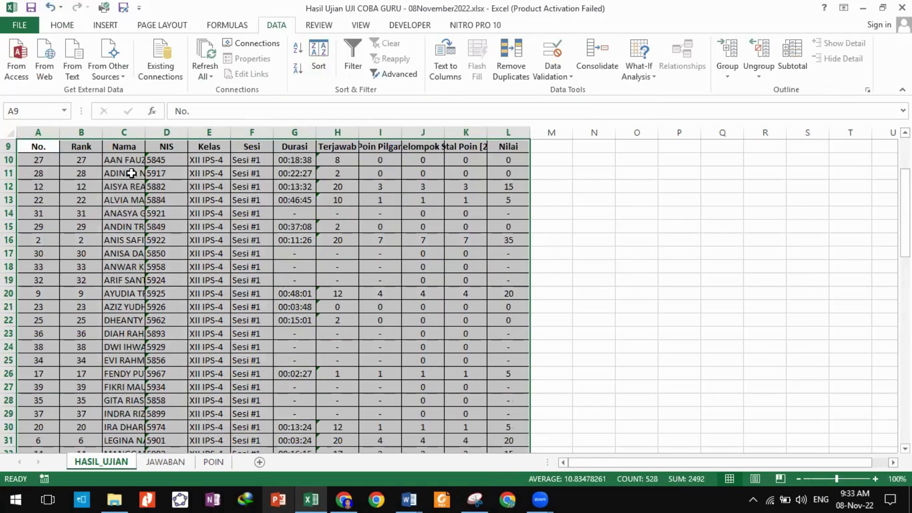
{"action": "left_click", "coordinate": [543, 212]}
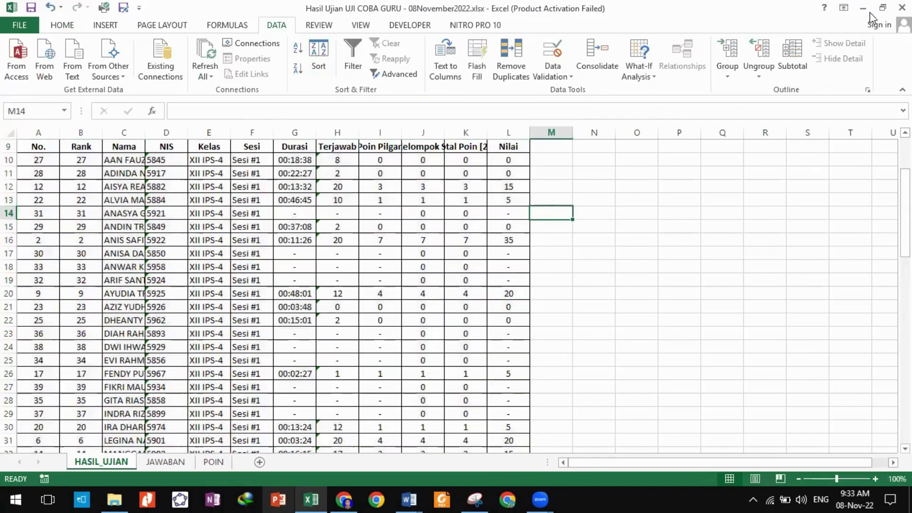
Back in Chrome, open the Analisis Butir Soal (ABS) tab and scroll through its charts.
{"action": "left_click", "coordinate": [866, 15]}
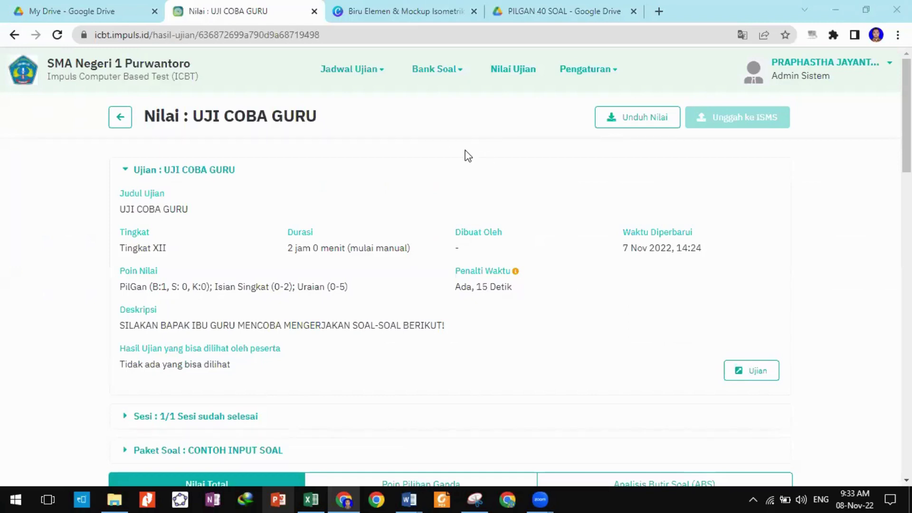
{"action": "scroll", "coordinate": [476, 199], "scroll_direction": "down", "scroll_amount": 4}
{"action": "scroll", "coordinate": [473, 229], "scroll_direction": "down", "scroll_amount": 2}
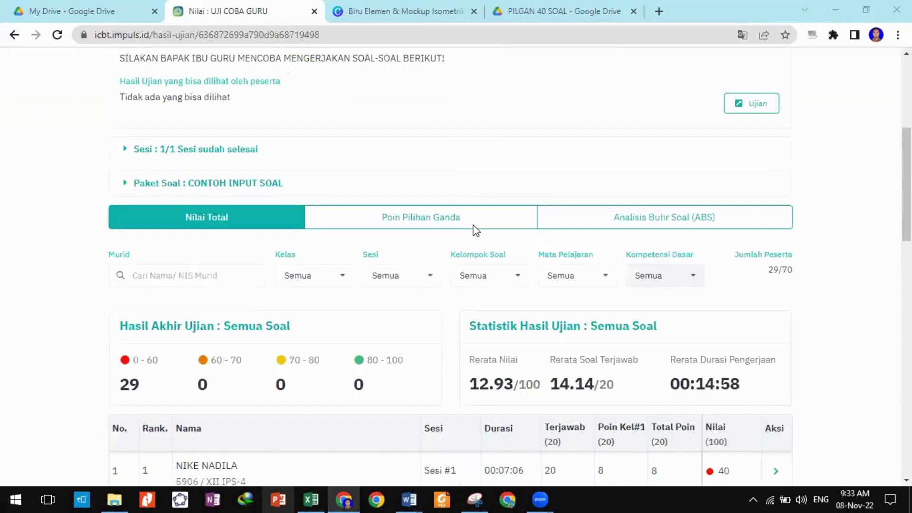
{"action": "left_click", "coordinate": [603, 221]}
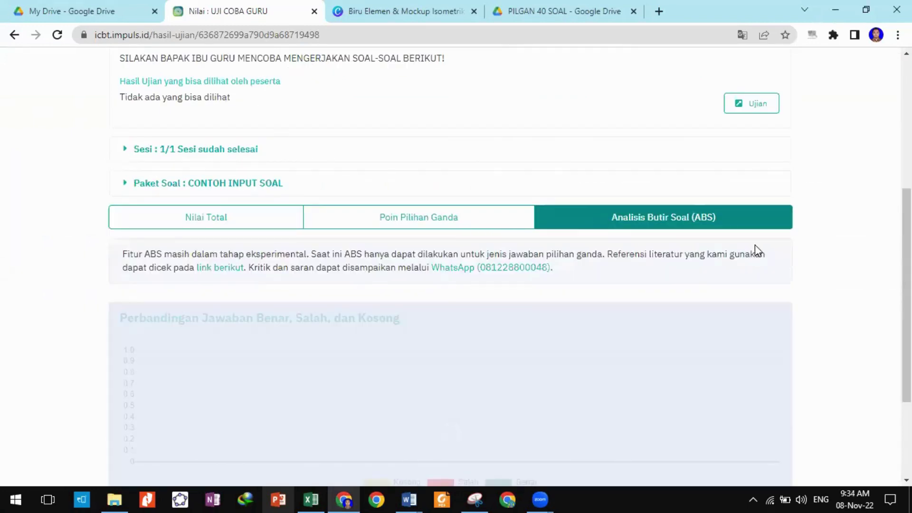
{"action": "scroll", "coordinate": [456, 266], "scroll_direction": "down", "scroll_amount": 5}
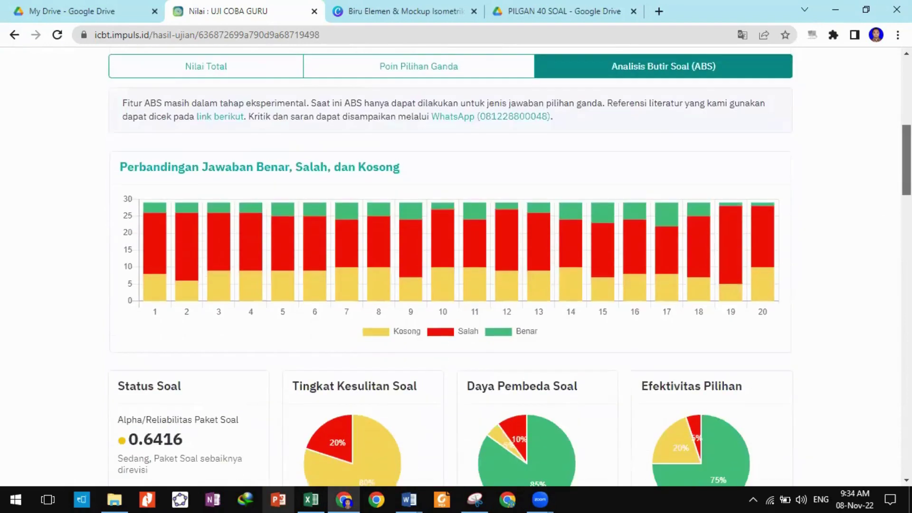
{"action": "scroll", "coordinate": [455, 266], "scroll_direction": "down", "scroll_amount": 1}
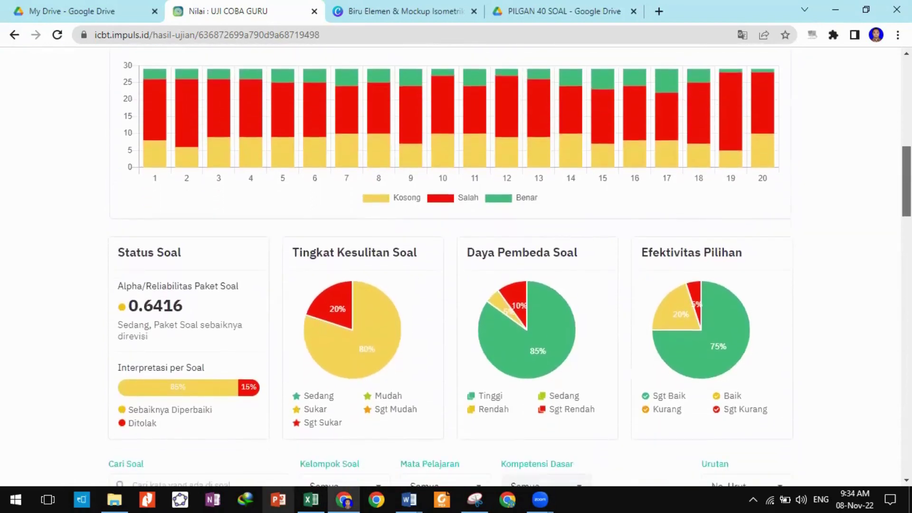
{"action": "scroll", "coordinate": [456, 266], "scroll_direction": "down", "scroll_amount": 5}
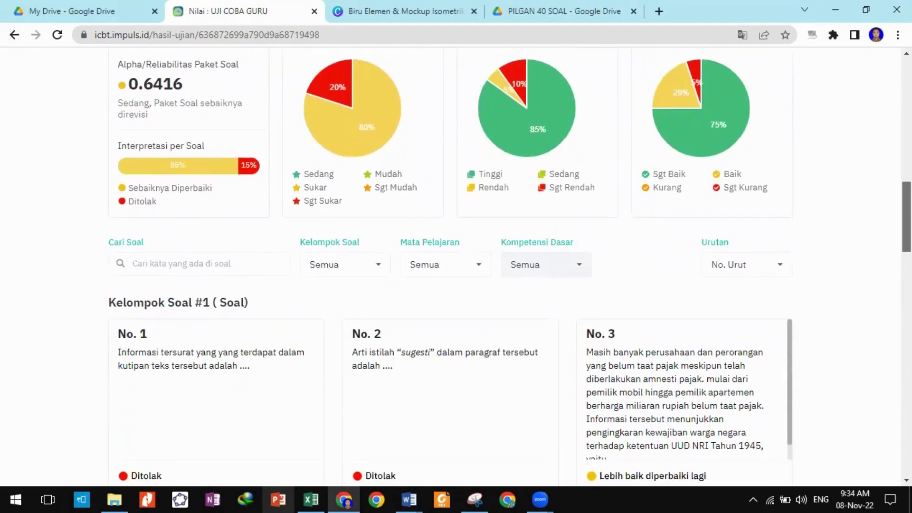
{"action": "scroll", "coordinate": [456, 266], "scroll_direction": "down", "scroll_amount": 1}
{"action": "scroll", "coordinate": [240, 167], "scroll_direction": "up", "scroll_amount": 3}
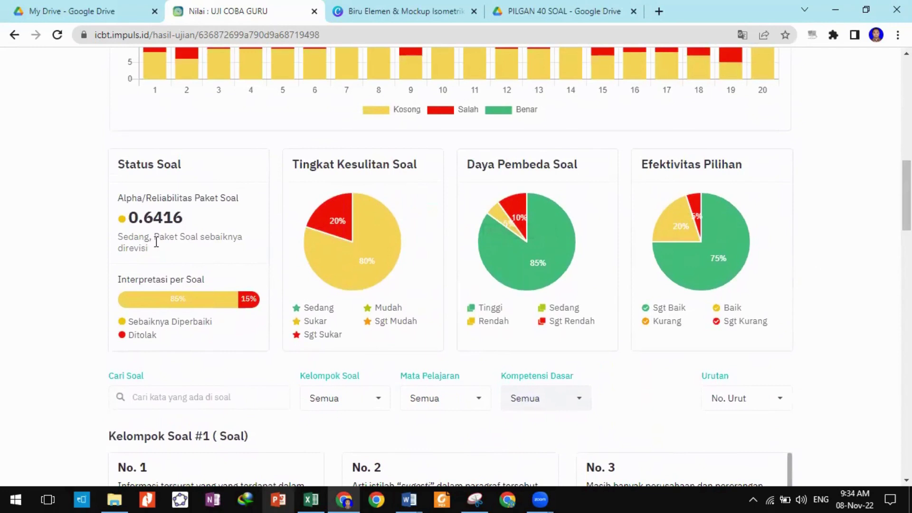
Highlight the direvisi and Ditolak status notes and read the pie chart counts.
{"action": "left_click_drag", "start_coordinate": [170, 253], "coordinate": [100, 247]}
{"action": "left_click", "coordinate": [157, 259]}
{"action": "left_click_drag", "start_coordinate": [158, 336], "coordinate": [124, 339]}
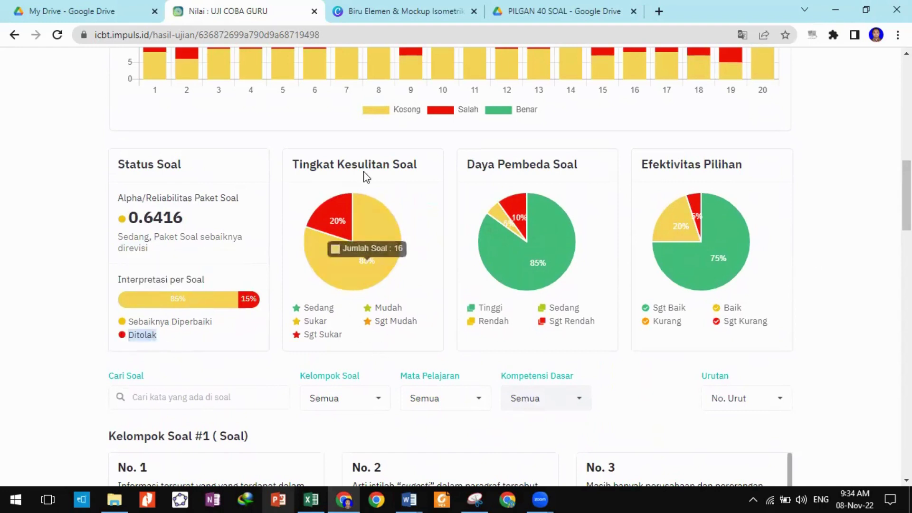
{"action": "mouse_move", "coordinate": [352, 199]}
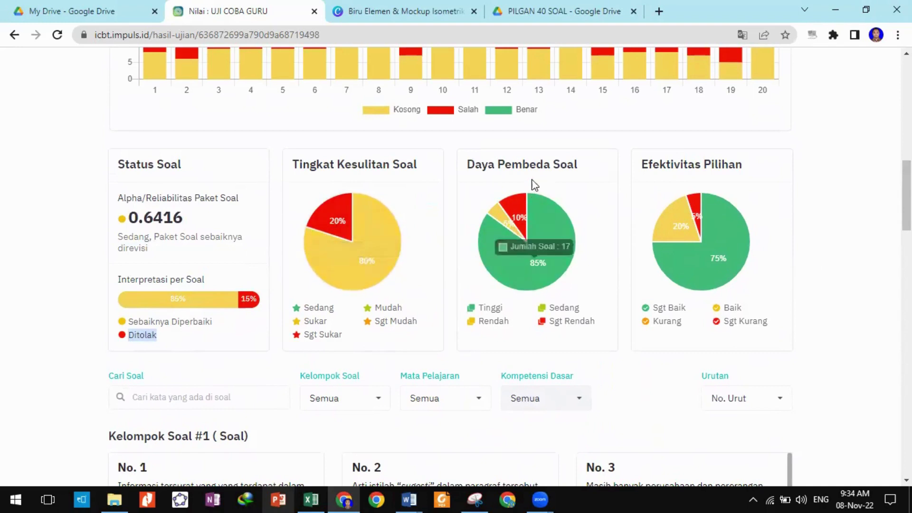
Download the item analysis with Unduh Analisis and open the .xlsx in Excel.
{"action": "scroll", "coordinate": [754, 202], "scroll_direction": "up", "scroll_amount": 12}
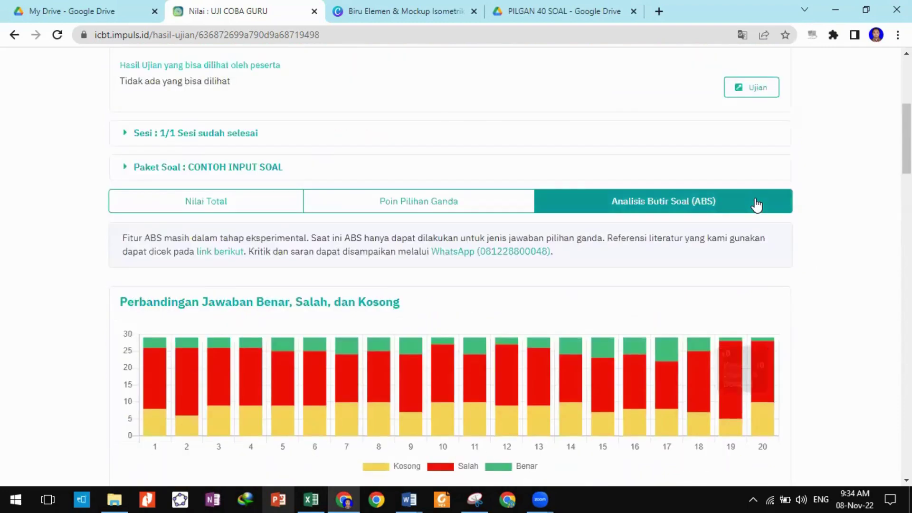
{"action": "scroll", "coordinate": [754, 204], "scroll_direction": "down", "scroll_amount": 5}
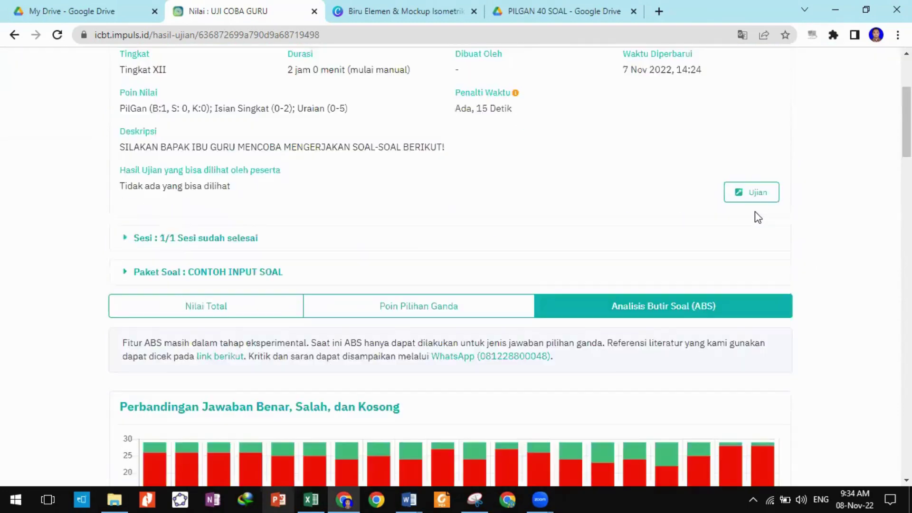
{"action": "scroll", "coordinate": [755, 214], "scroll_direction": "up", "scroll_amount": 5}
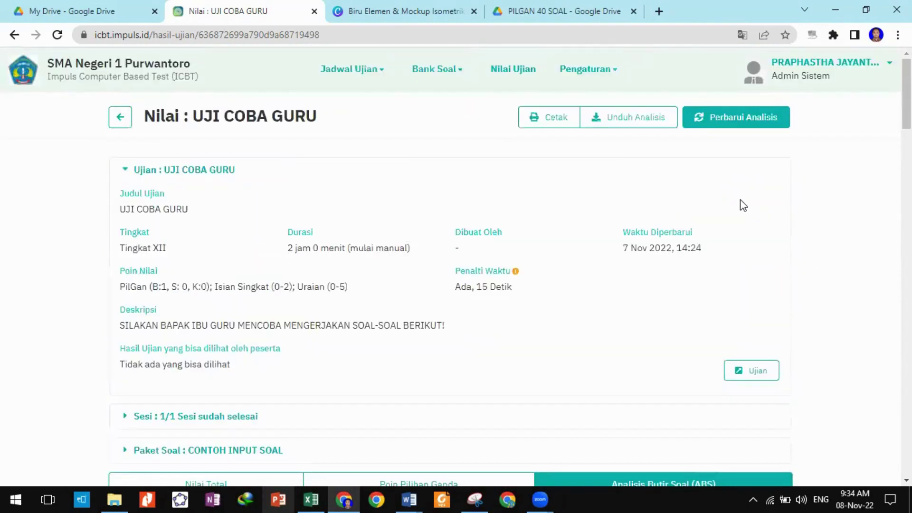
{"action": "left_click", "coordinate": [618, 118]}
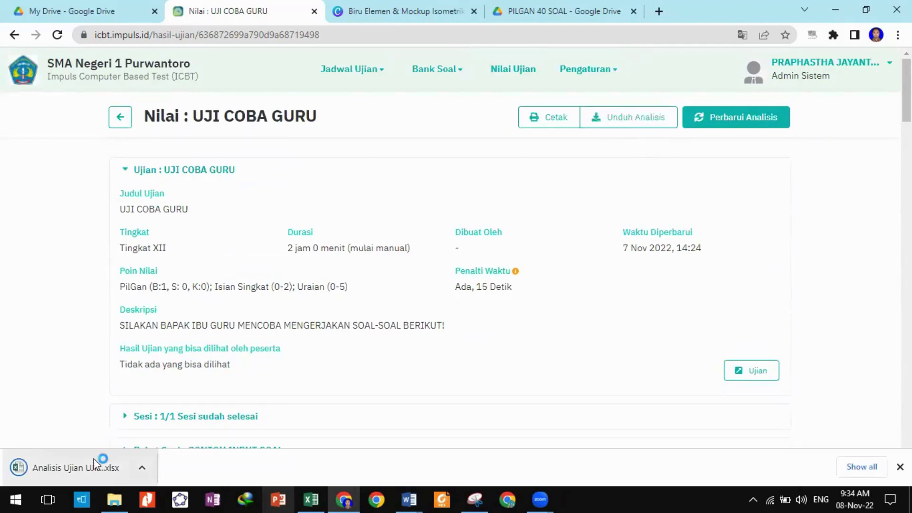
{"action": "left_click", "coordinate": [95, 467]}
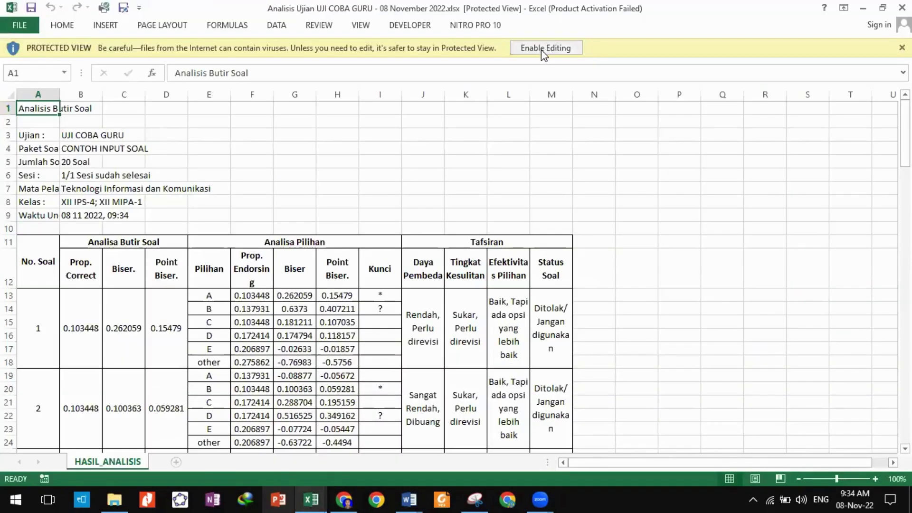
Enable editing on the item analysis workbook and check the Prop. Correct, Biser. and Point Biser. headings.
{"action": "left_click", "coordinate": [543, 49]}
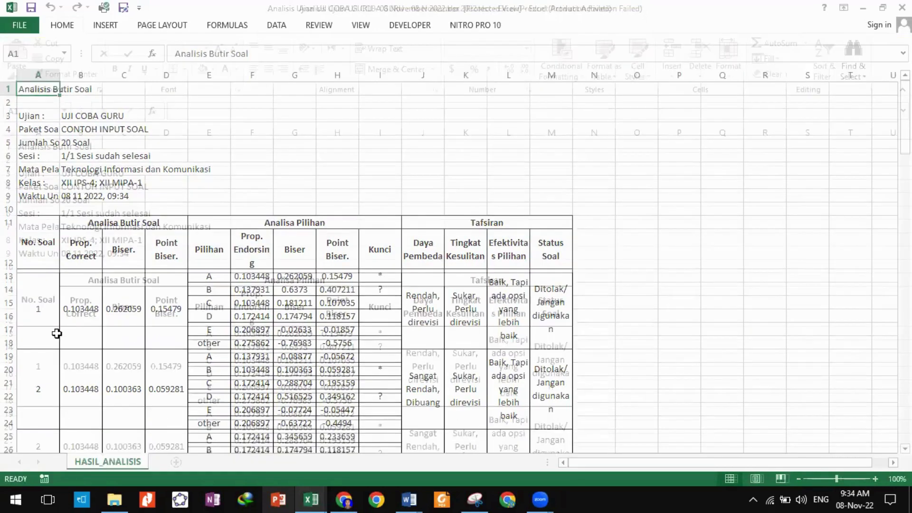
{"action": "left_click", "coordinate": [43, 345]}
{"action": "left_click", "coordinate": [97, 315]}
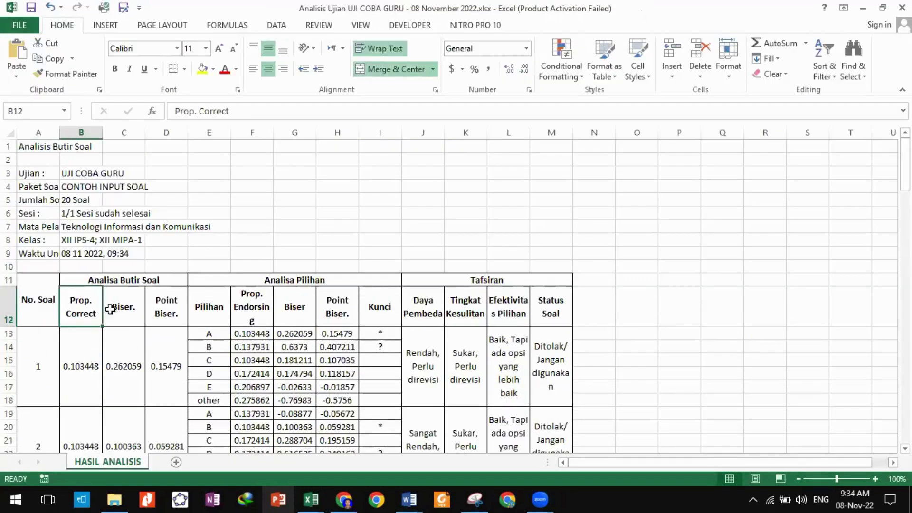
{"action": "left_click", "coordinate": [126, 310]}
{"action": "left_click", "coordinate": [165, 317]}
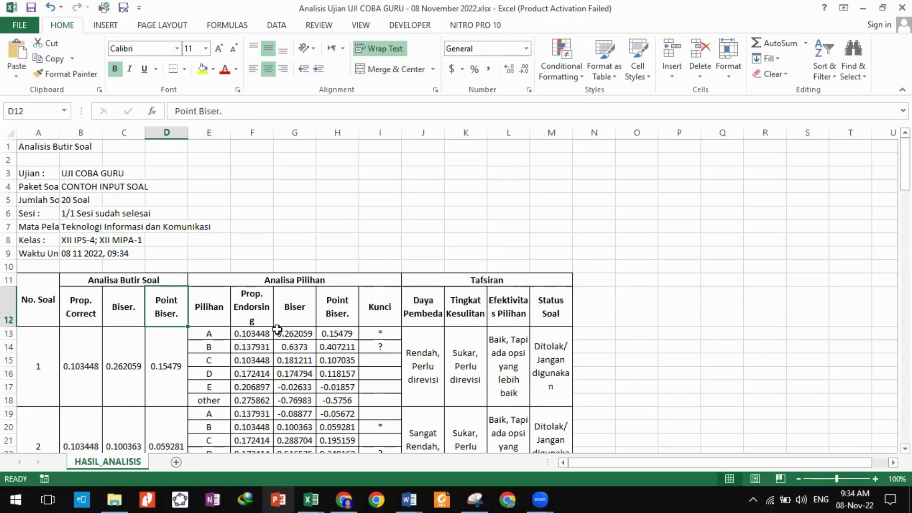
Review question 1's option D biserial value and its discrimination, difficulty, option effectiveness and status verdicts.
{"action": "scroll", "coordinate": [277, 328], "scroll_direction": "down", "scroll_amount": 1}
{"action": "scroll", "coordinate": [292, 329], "scroll_direction": "down", "scroll_amount": 1}
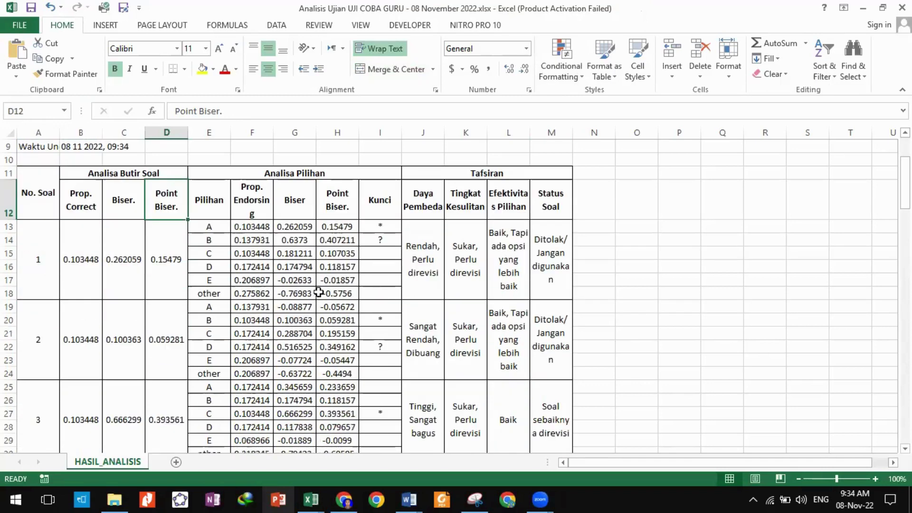
{"action": "left_click", "coordinate": [307, 264]}
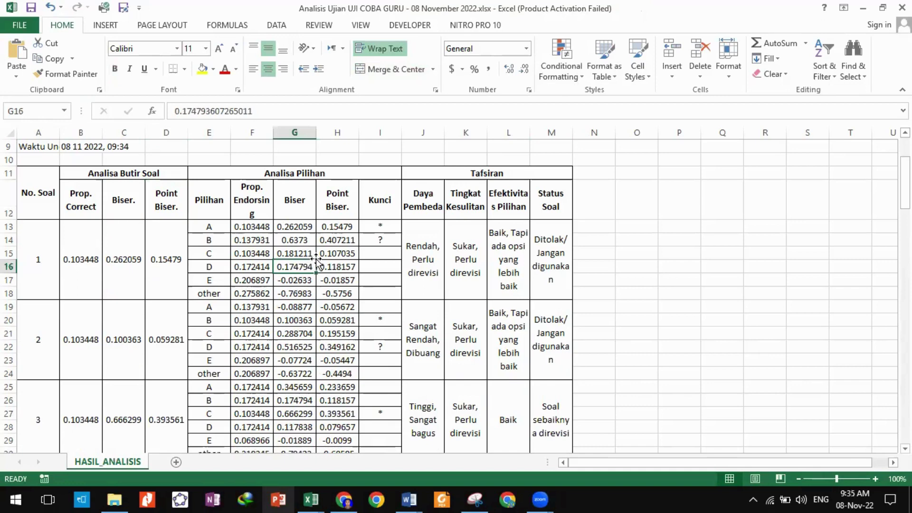
{"action": "left_click", "coordinate": [429, 258]}
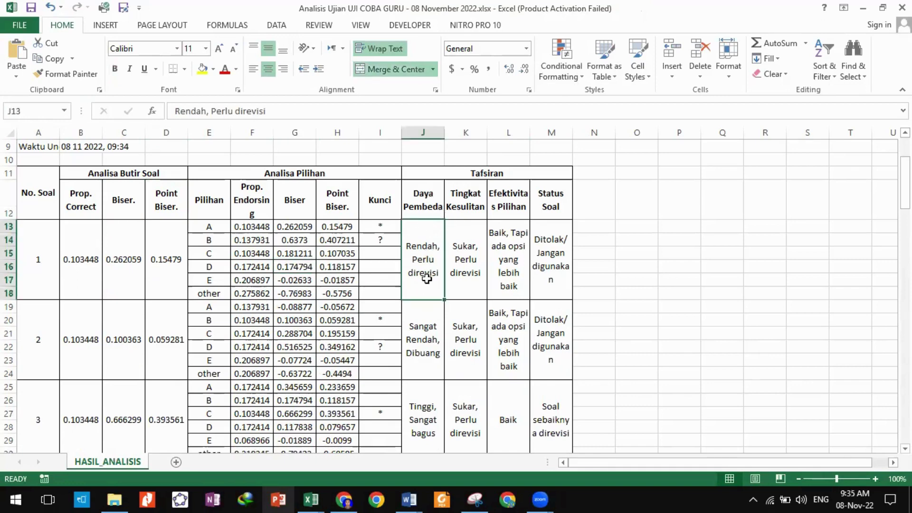
{"action": "left_click", "coordinate": [477, 284]}
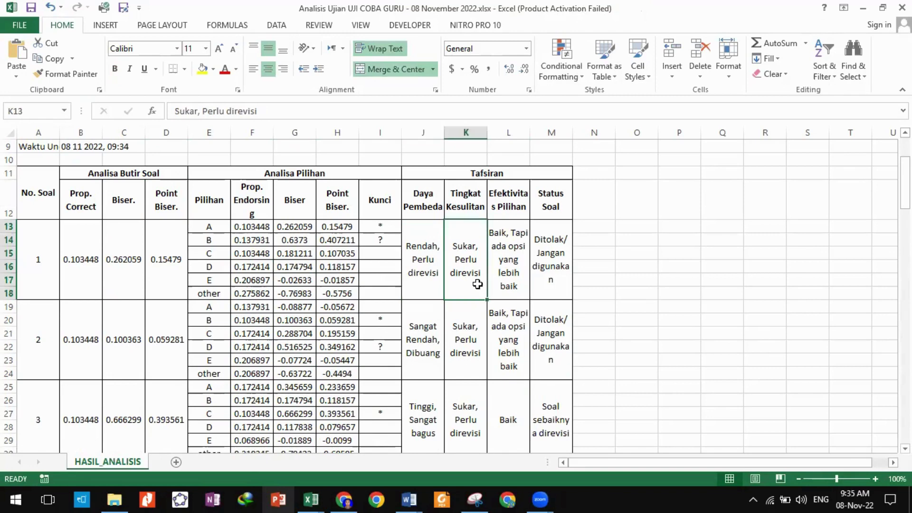
{"action": "left_click", "coordinate": [517, 277]}
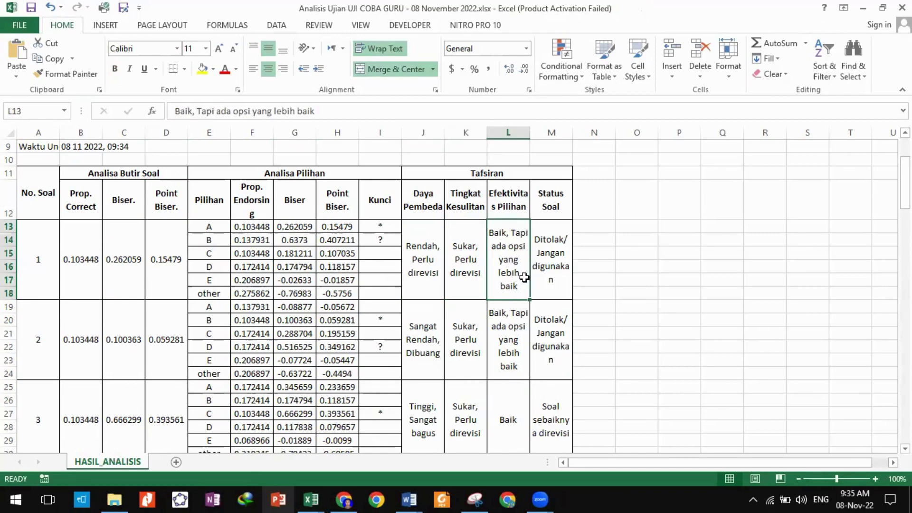
{"action": "left_click", "coordinate": [553, 204]}
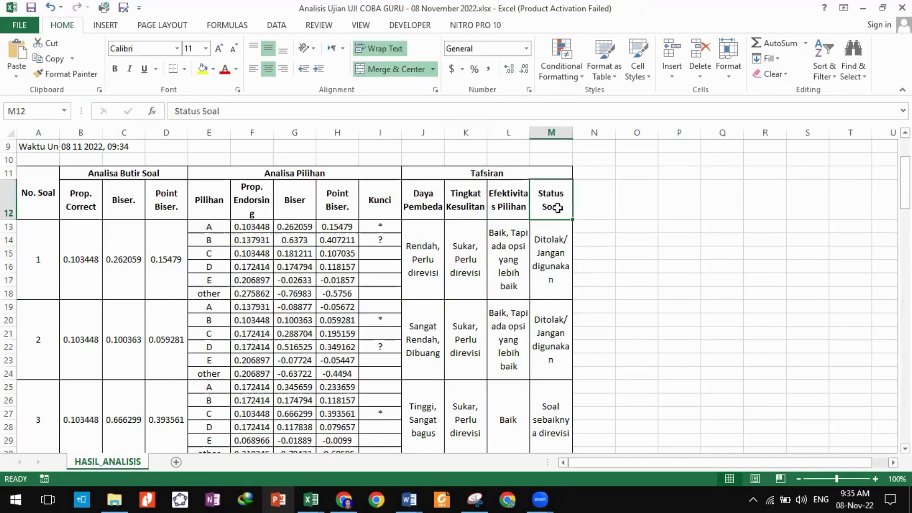
{"action": "left_click", "coordinate": [547, 265]}
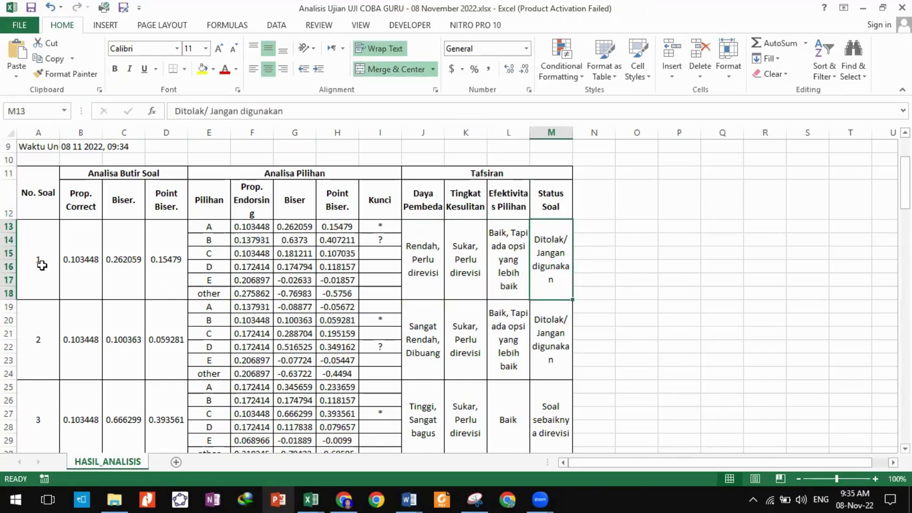
{"action": "left_click_drag", "start_coordinate": [42, 265], "coordinate": [553, 294]}
Check question 3's status verdict and the rest of the sheet, then minimize Excel.
{"action": "scroll", "coordinate": [561, 305], "scroll_direction": "down", "scroll_amount": 1}
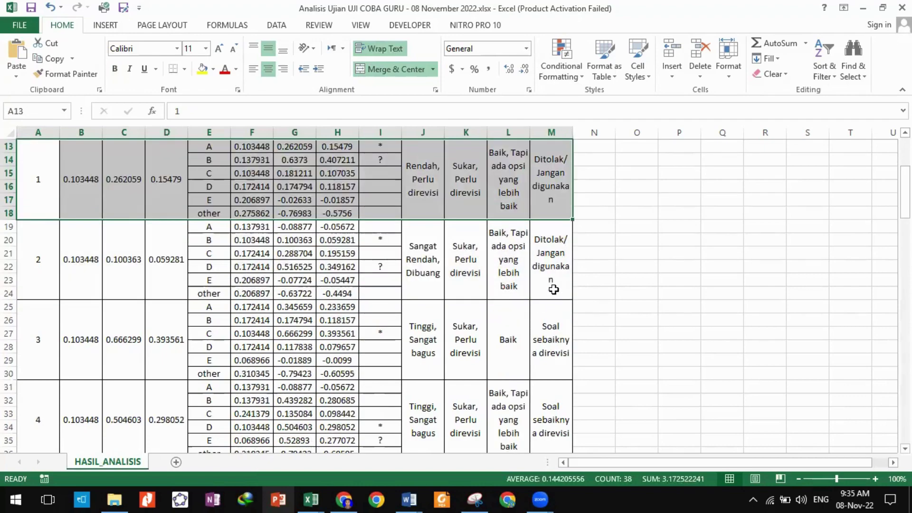
{"action": "left_click", "coordinate": [560, 346]}
{"action": "scroll", "coordinate": [563, 346], "scroll_direction": "down", "scroll_amount": 3}
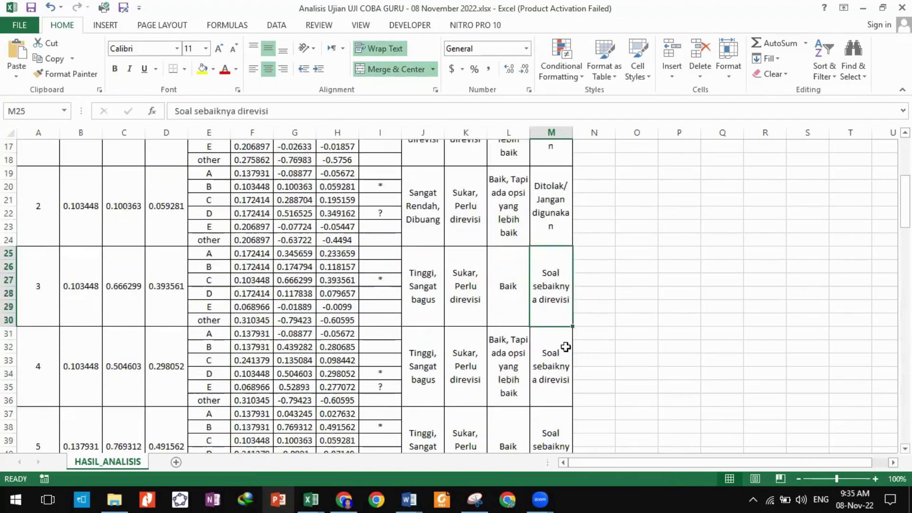
{"action": "scroll", "coordinate": [565, 347], "scroll_direction": "down", "scroll_amount": 12}
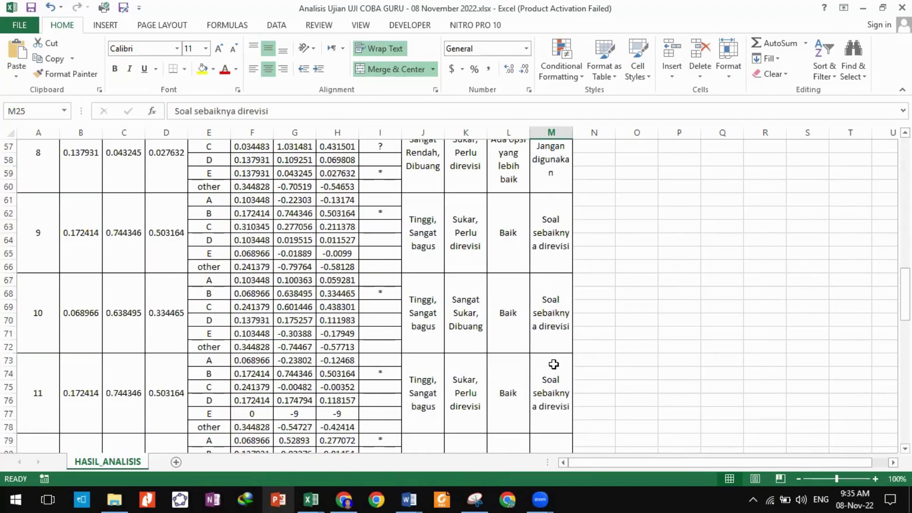
{"action": "scroll", "coordinate": [552, 364], "scroll_direction": "down", "scroll_amount": 4}
{"action": "scroll", "coordinate": [553, 359], "scroll_direction": "up", "scroll_amount": 20}
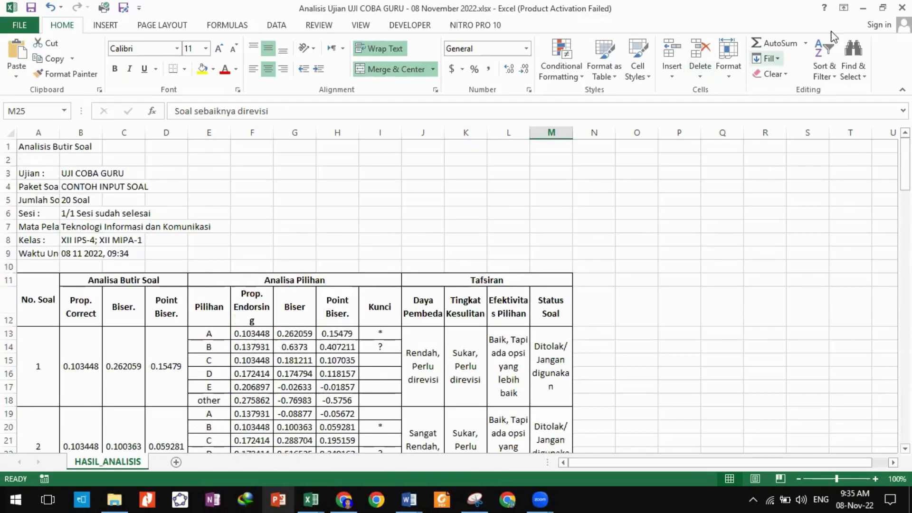
{"action": "left_click", "coordinate": [862, 11]}
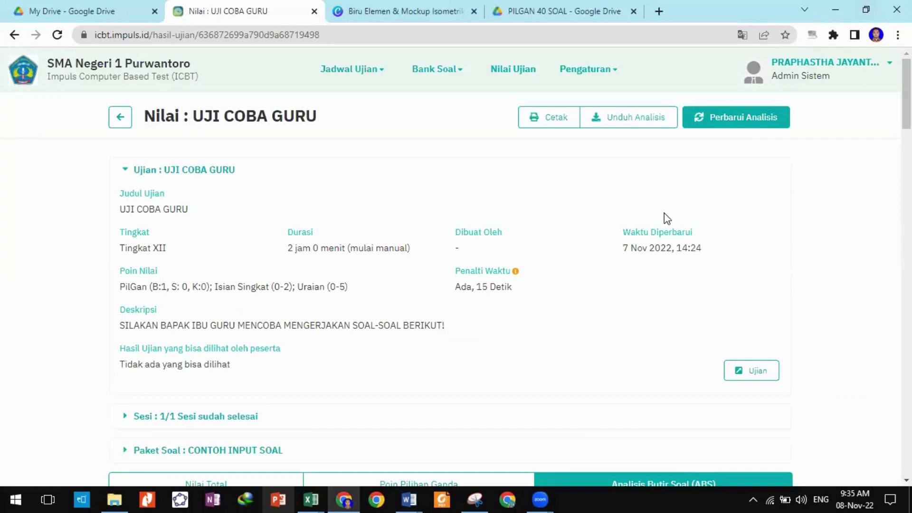
Log out of ICBT using Keluar in the user name dropdown.
{"action": "left_click", "coordinate": [831, 64]}
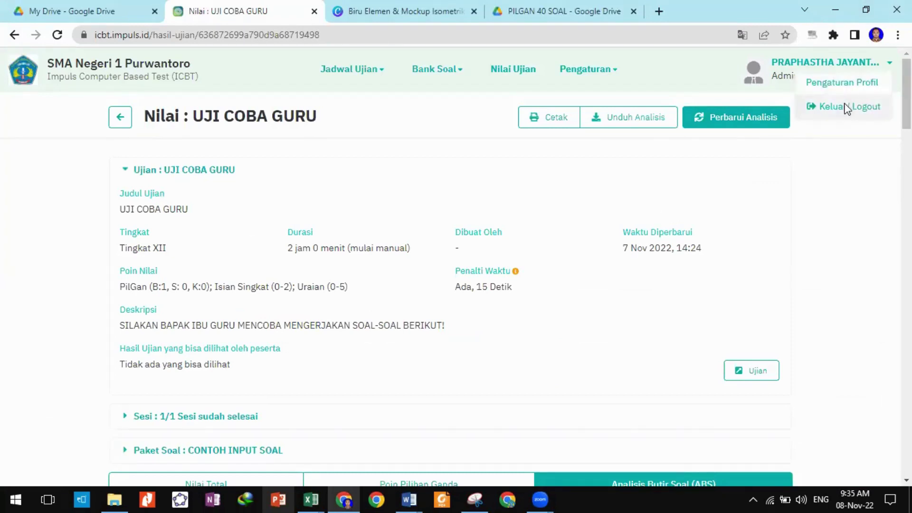
{"action": "left_click", "coordinate": [844, 107]}
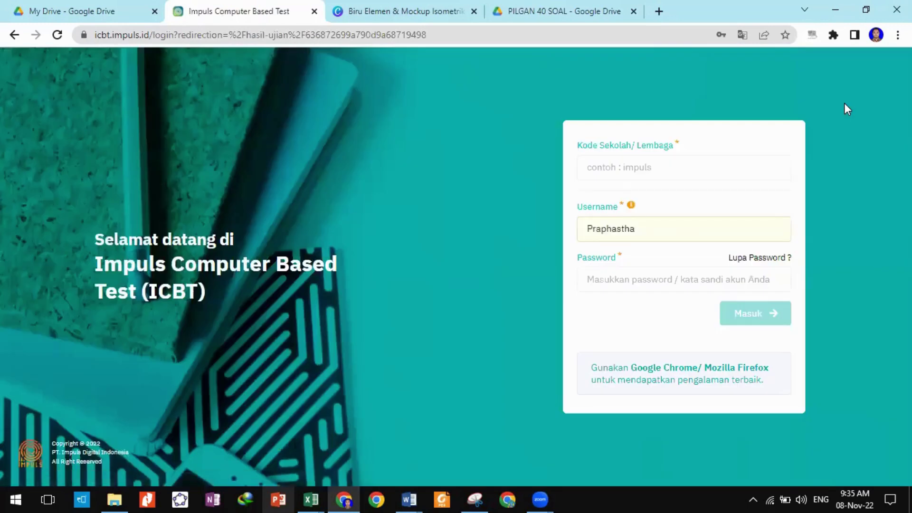